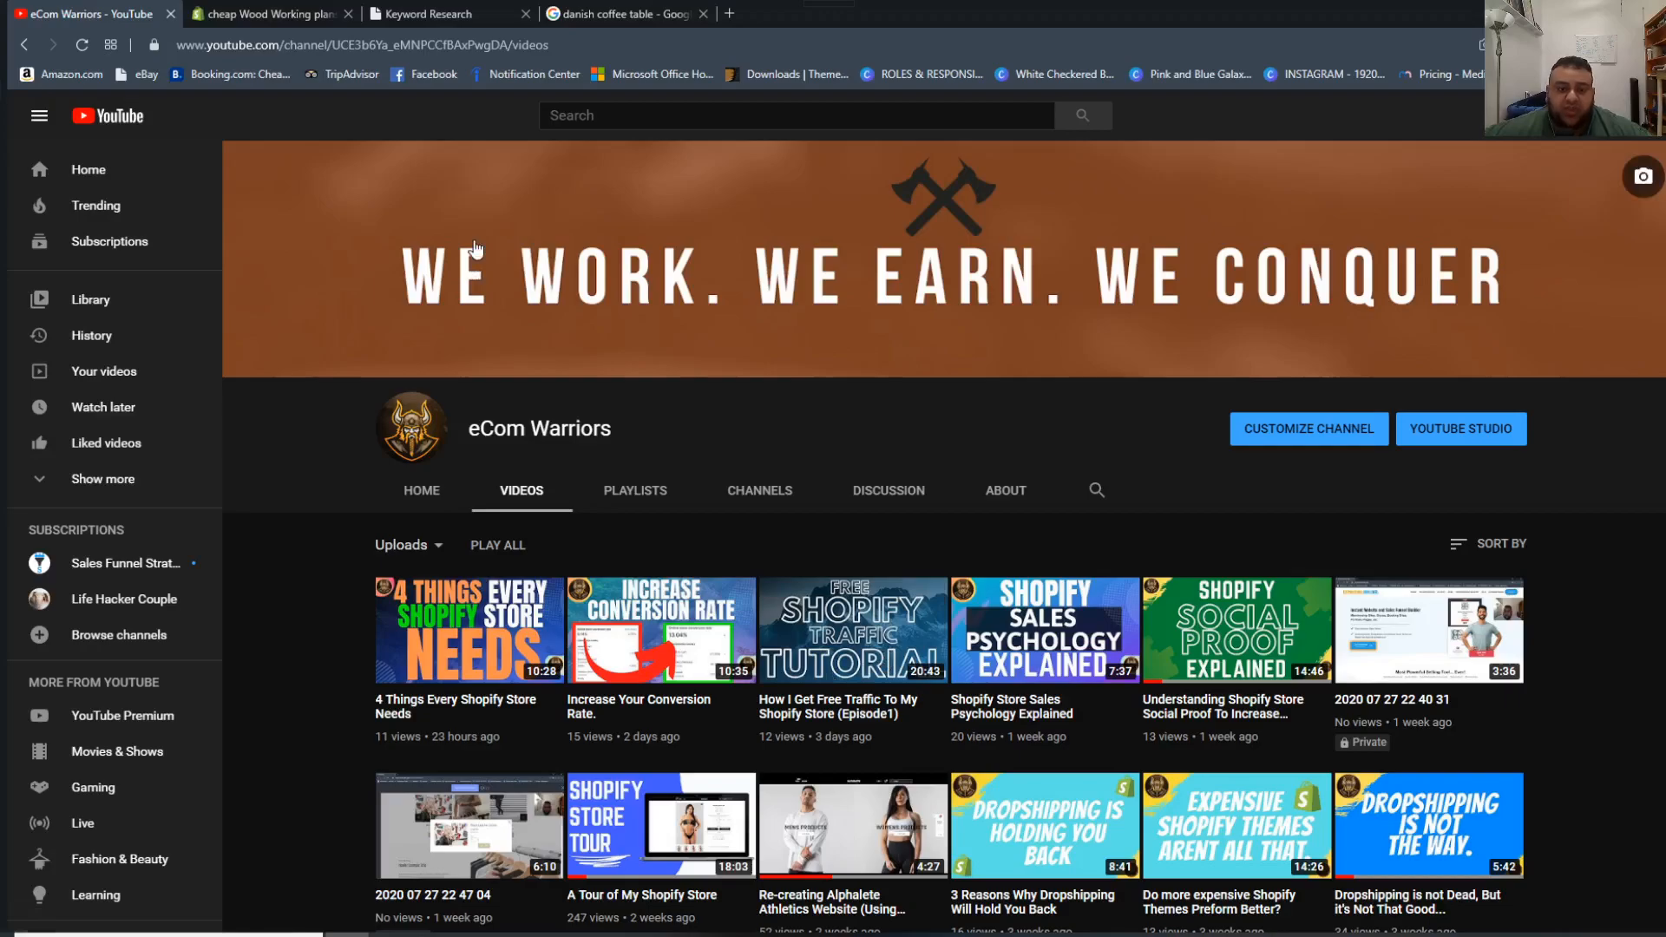
Switch to the Shopify admin and look over the Danish Modern Coffee Table product page.
{"action": "left_click", "coordinate": [259, 7]}
{"action": "scroll", "coordinate": [940, 629], "scroll_direction": "down", "scroll_amount": 5}
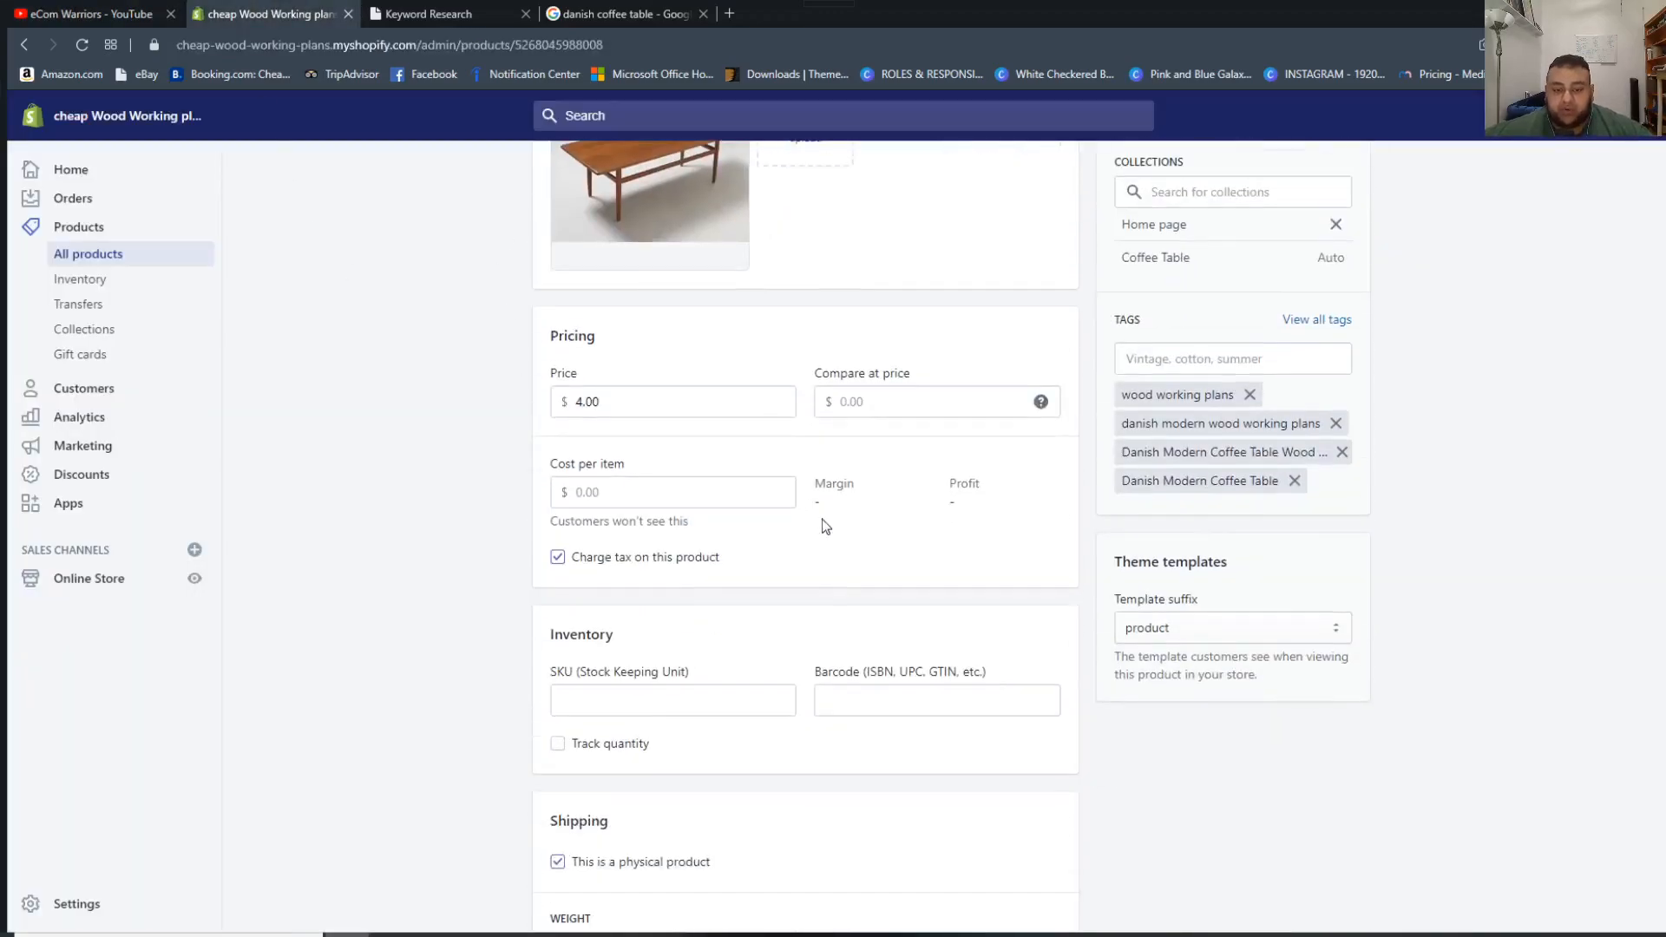
{"action": "scroll", "coordinate": [818, 521], "scroll_direction": "up", "scroll_amount": 5}
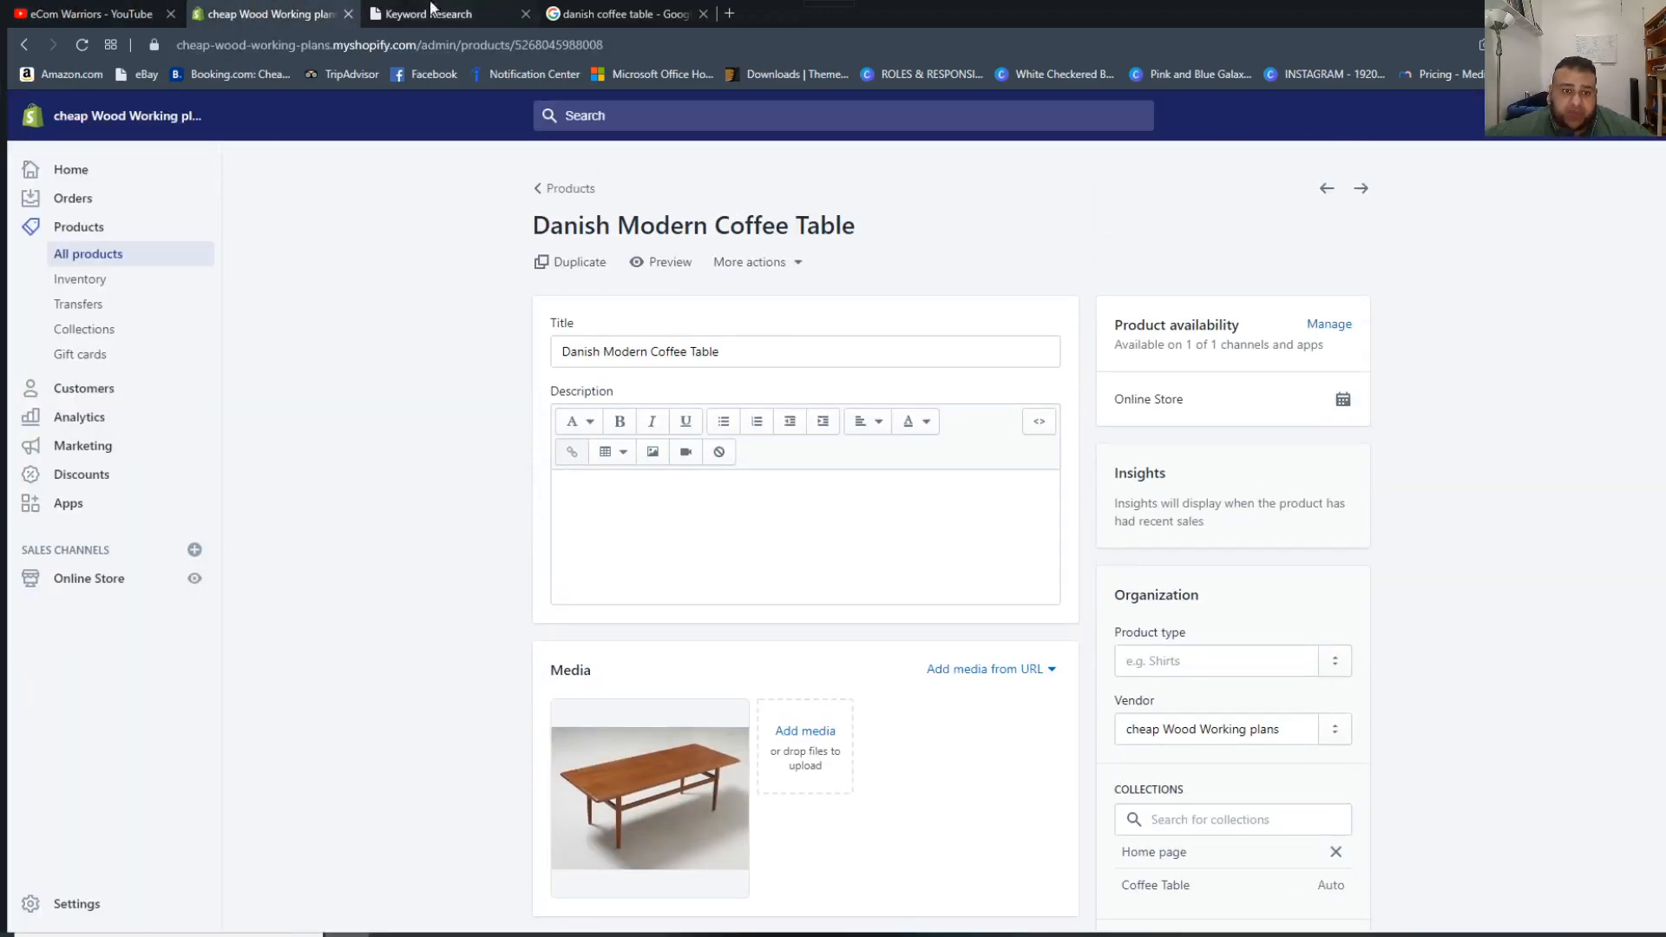
Switch to the SEO Kit keyword research page and browse the keyword results for "table".
{"action": "left_click", "coordinate": [374, 10]}
{"action": "scroll", "coordinate": [762, 417], "scroll_direction": "up", "scroll_amount": 3}
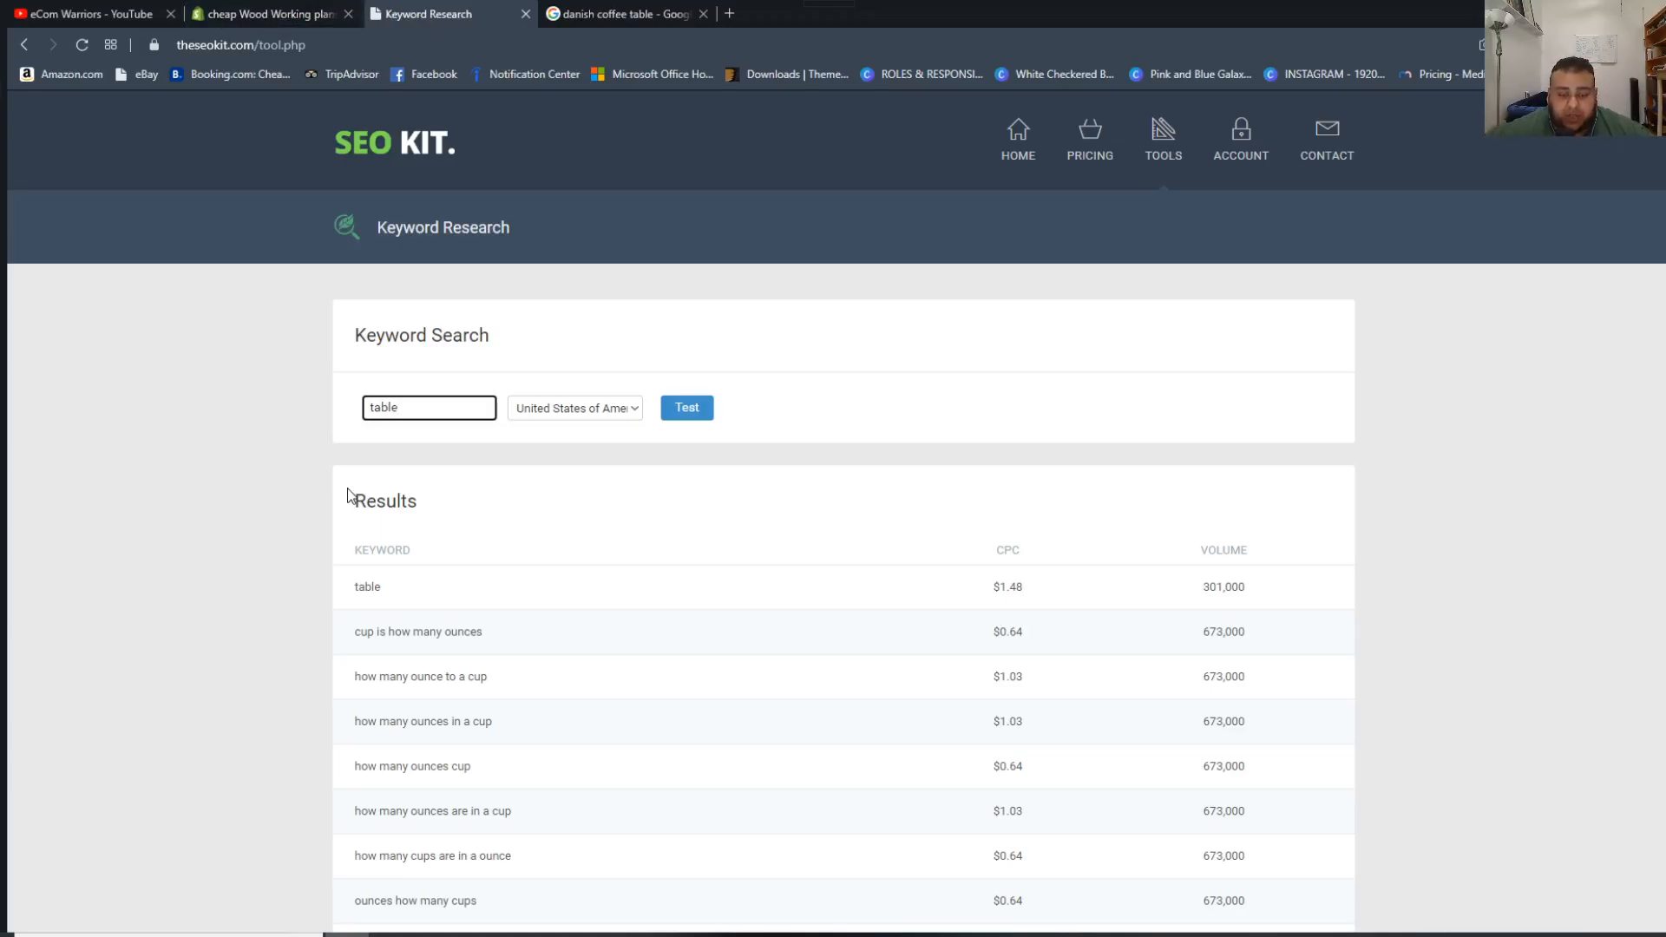
{"action": "scroll", "coordinate": [744, 588], "scroll_direction": "down", "scroll_amount": 20}
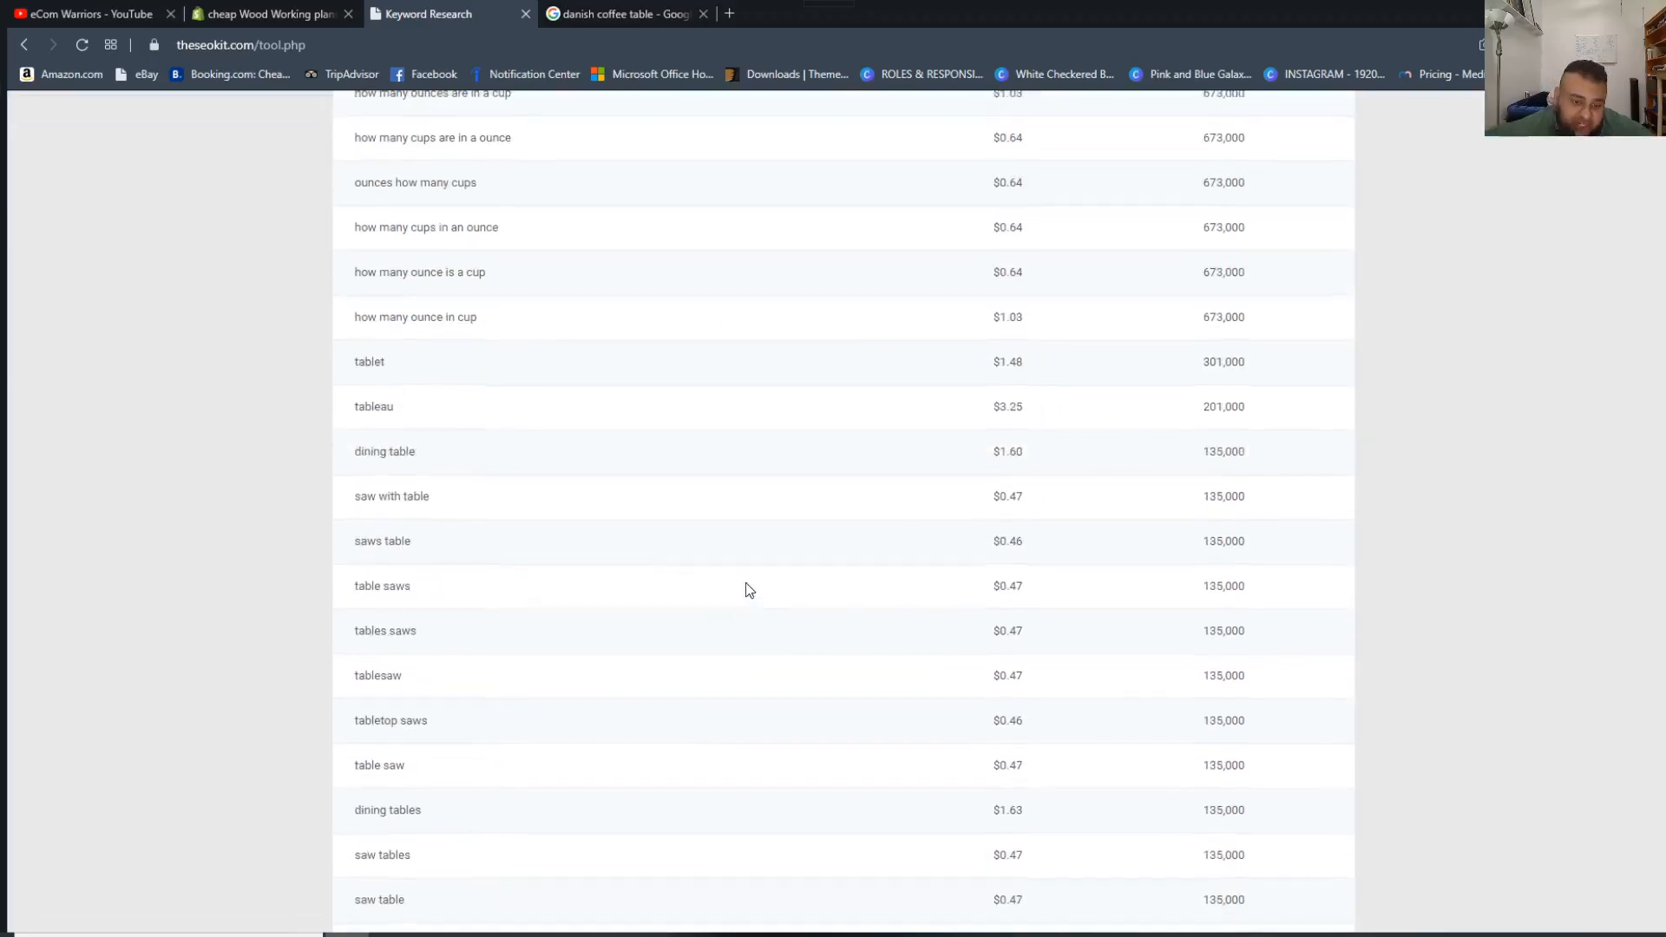
{"action": "scroll", "coordinate": [733, 650], "scroll_direction": "up", "scroll_amount": 20}
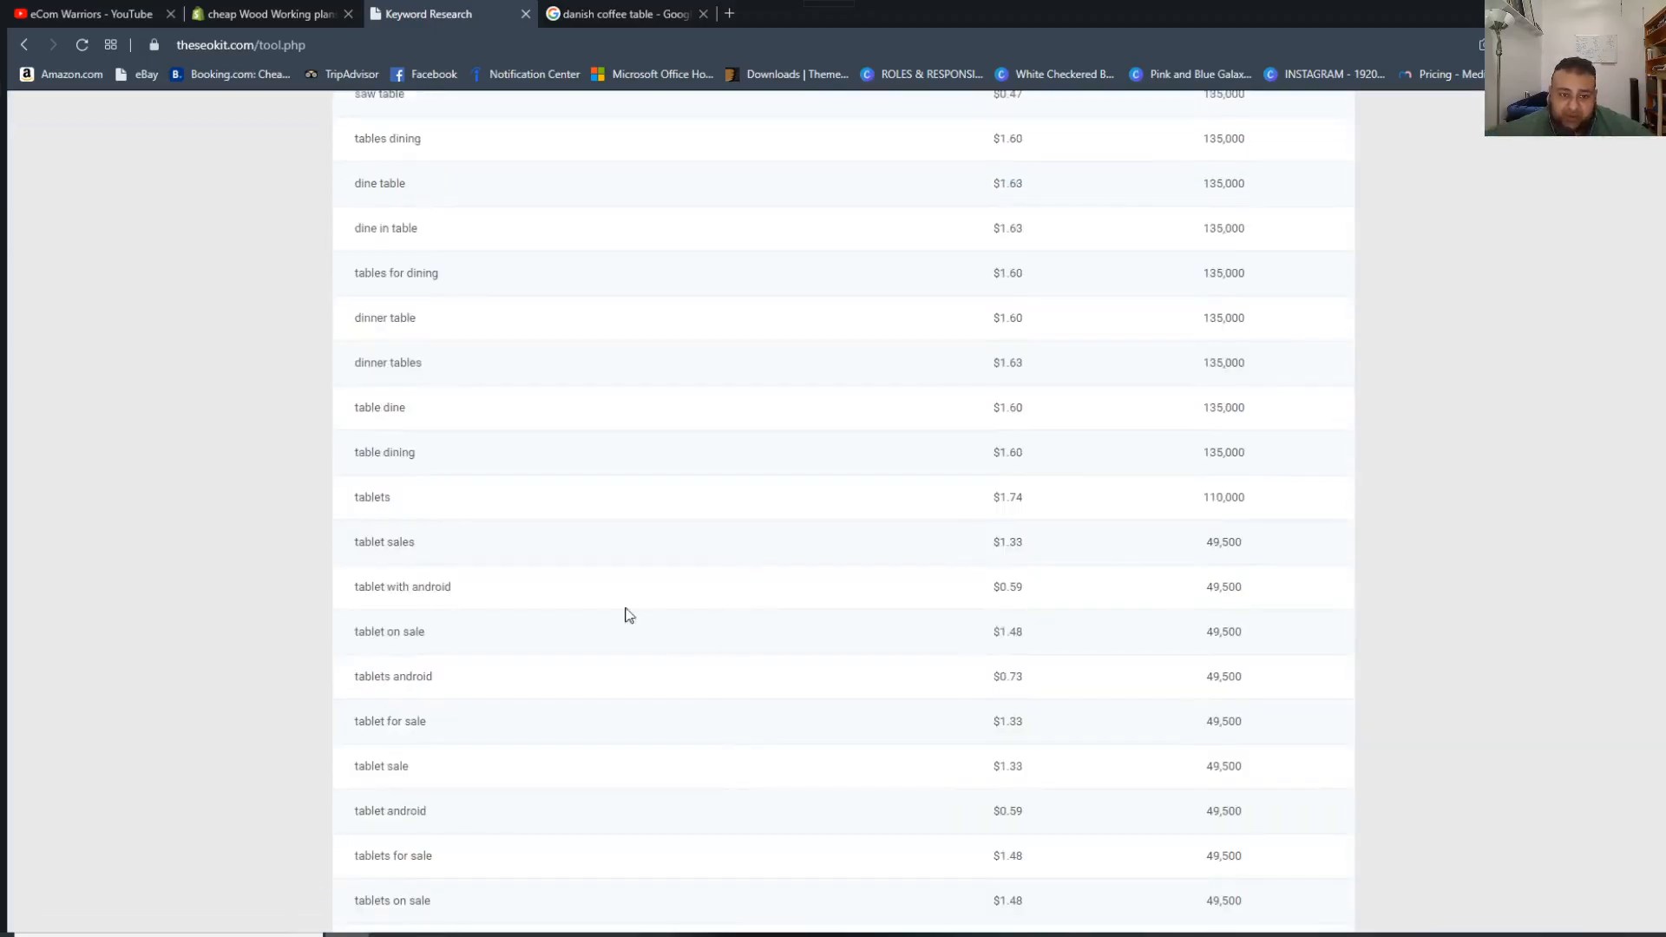
Return to the Shopify product page and open its search engine listing for editing.
{"action": "left_click", "coordinate": [195, 12]}
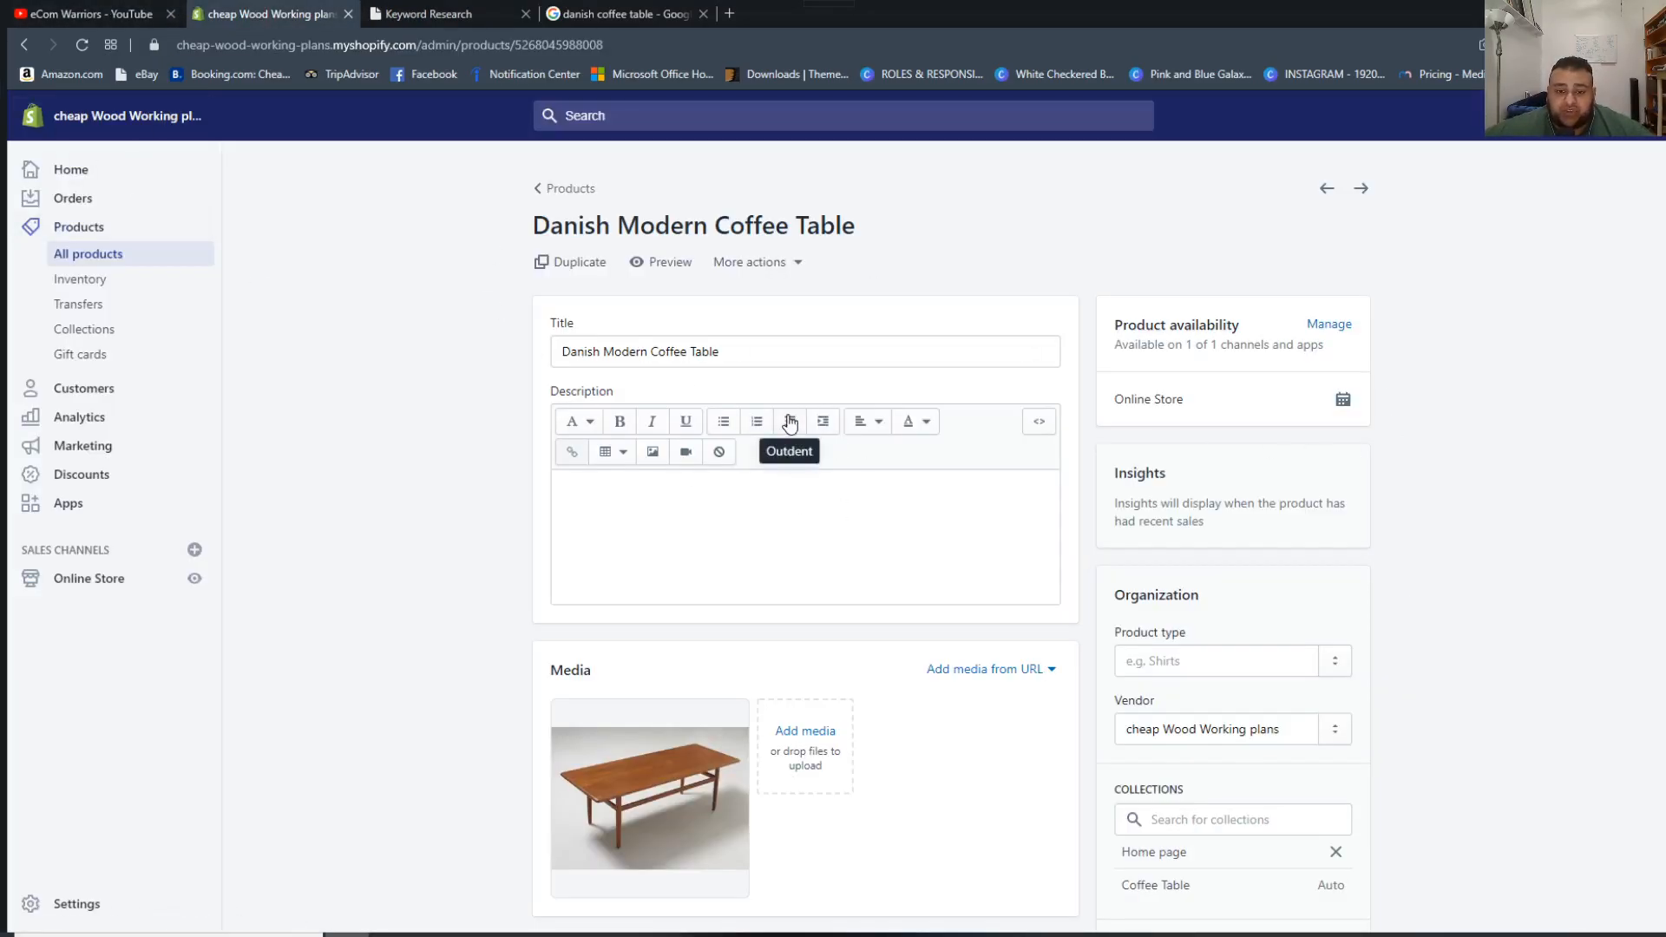
{"action": "scroll", "coordinate": [1423, 507], "scroll_direction": "down", "scroll_amount": 8}
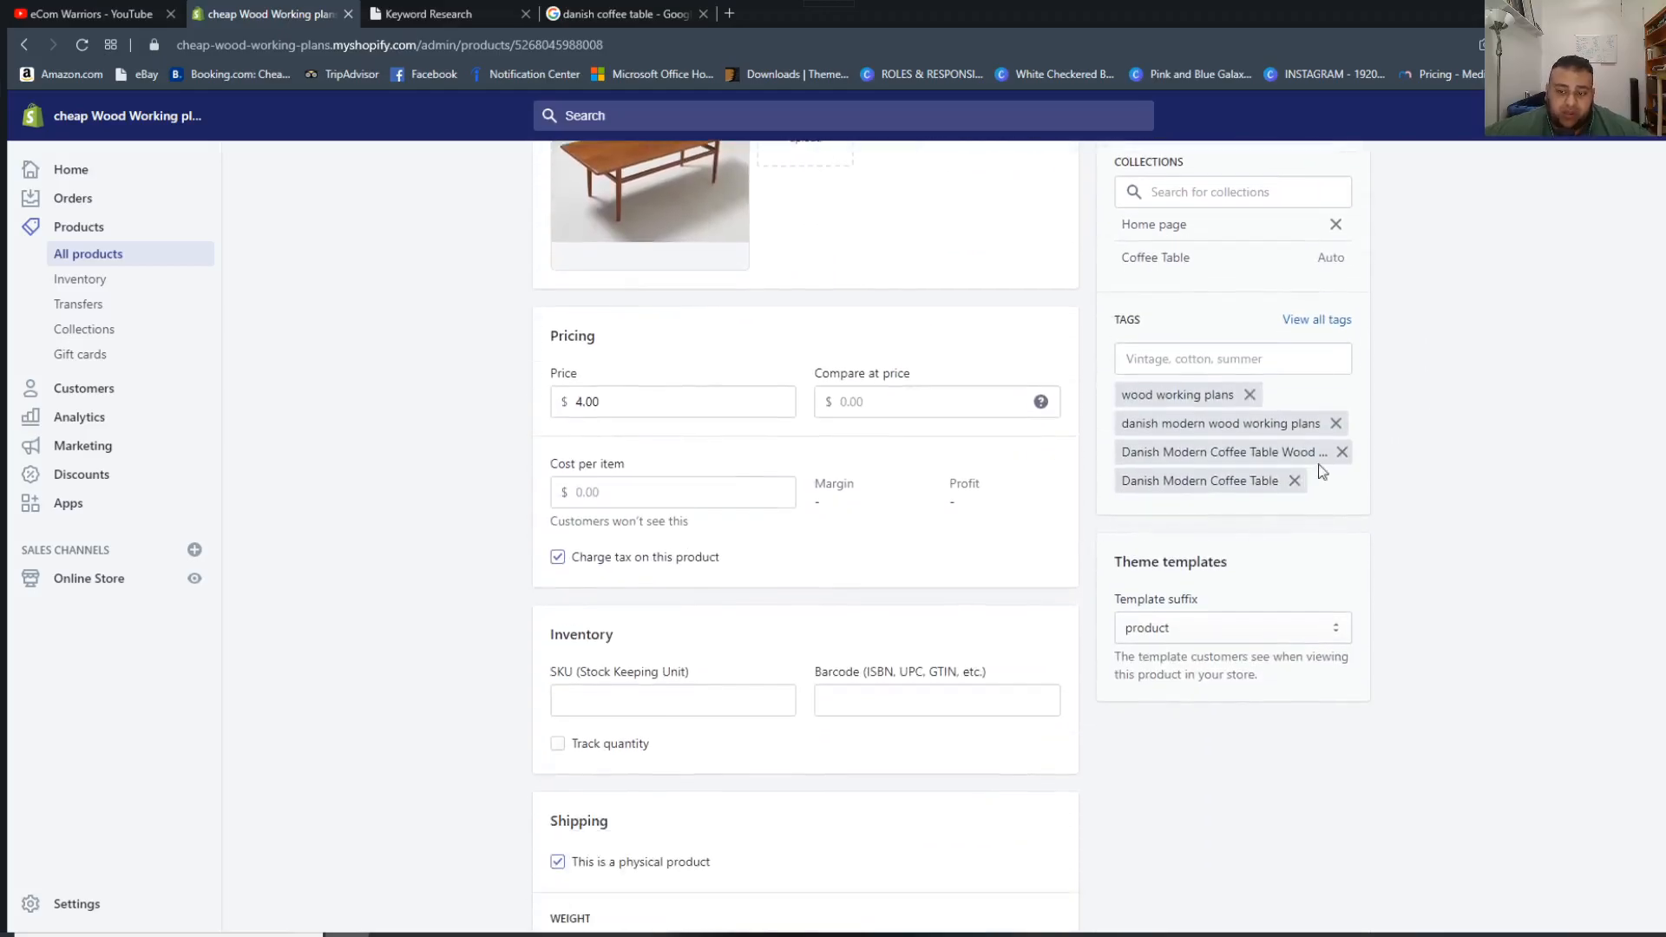
{"action": "scroll", "coordinate": [707, 774], "scroll_direction": "down", "scroll_amount": 5}
{"action": "scroll", "coordinate": [591, 671], "scroll_direction": "down", "scroll_amount": 3}
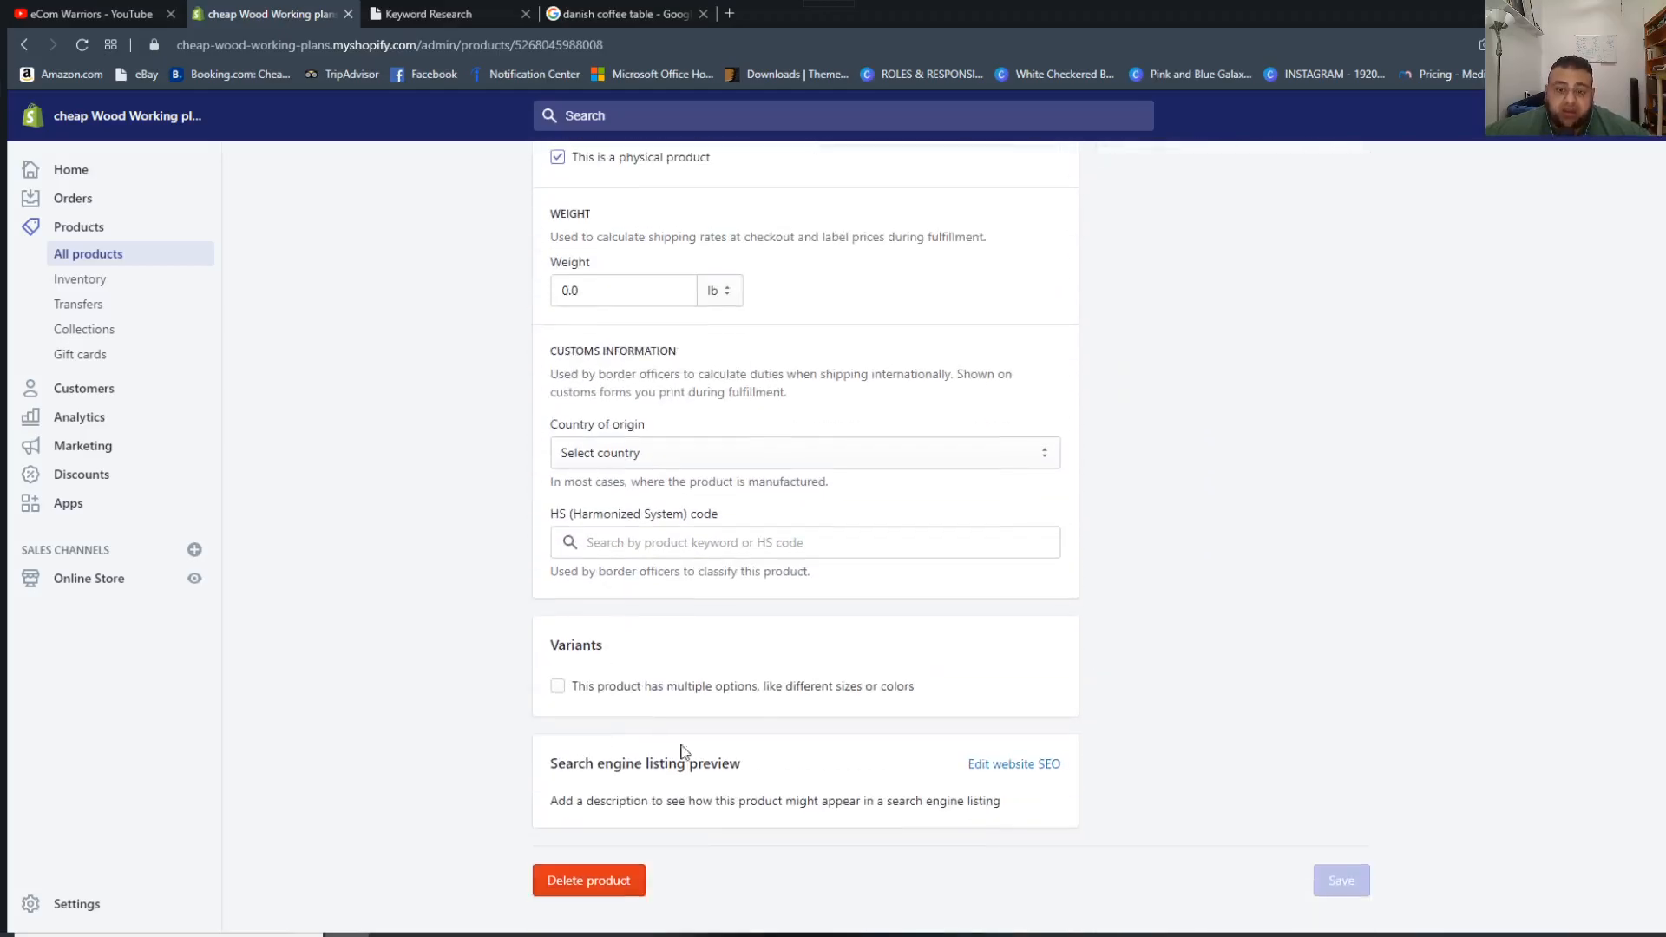
{"action": "left_click", "coordinate": [1031, 764]}
{"action": "scroll", "coordinate": [781, 760], "scroll_direction": "down", "scroll_amount": 3}
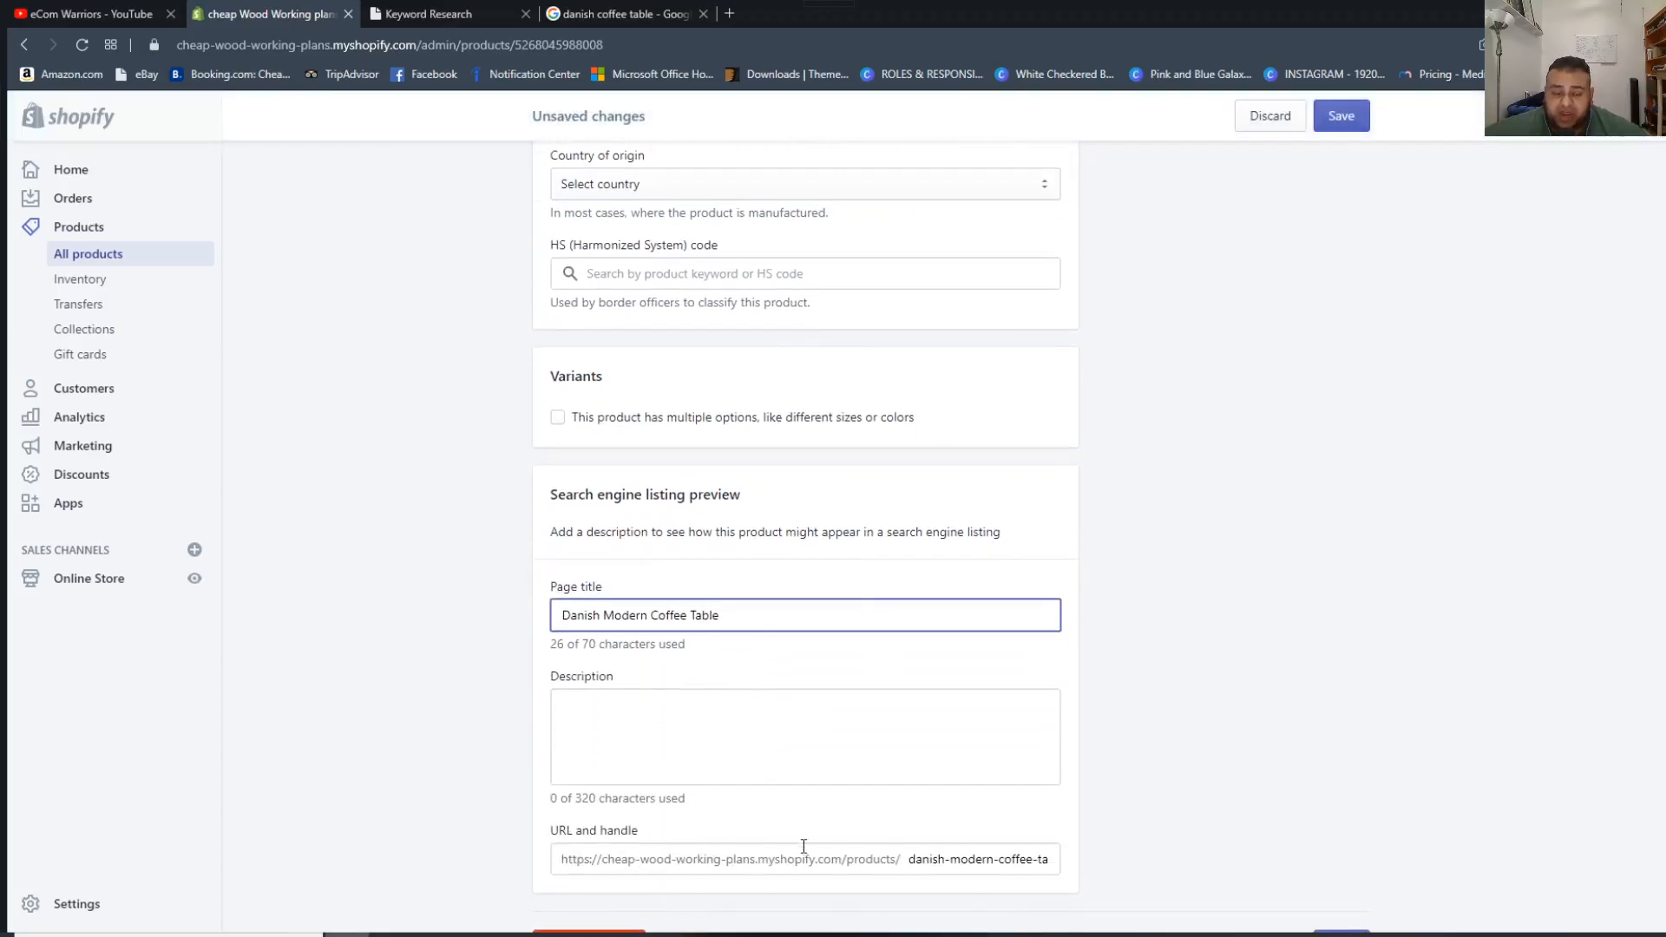
Review the product's title, description, media, pricing, tags and search engine listing fields.
{"action": "scroll", "coordinate": [803, 843], "scroll_direction": "up", "scroll_amount": 4}
{"action": "scroll", "coordinate": [815, 807], "scroll_direction": "up", "scroll_amount": 15}
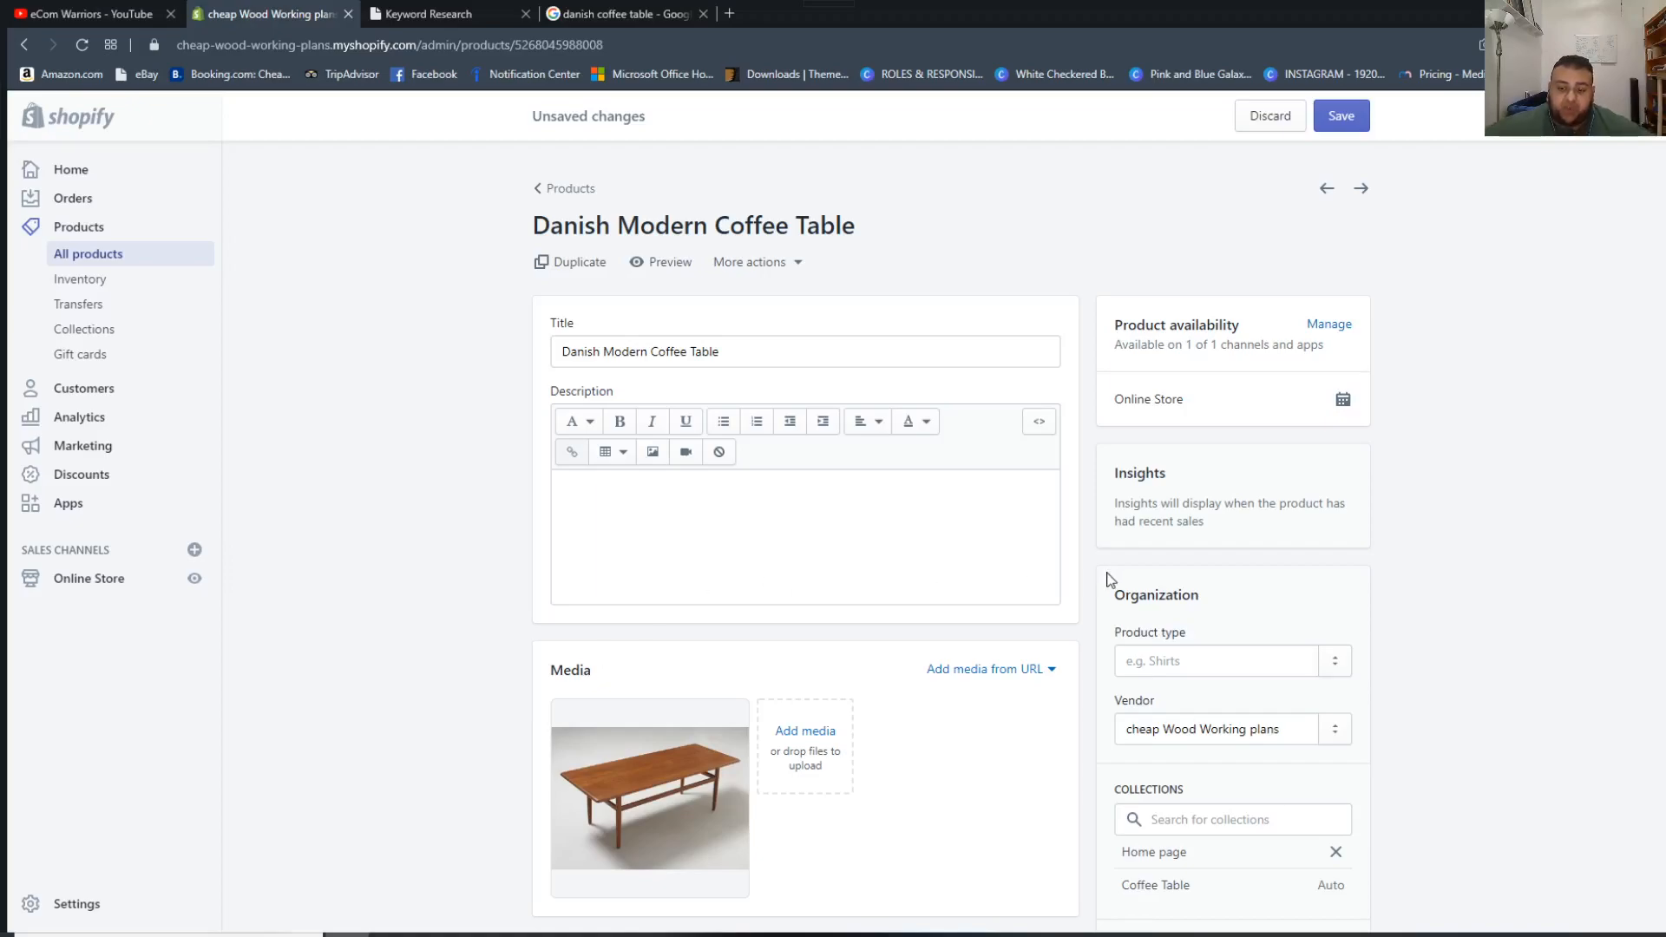
{"action": "scroll", "coordinate": [1104, 576], "scroll_direction": "down", "scroll_amount": 4}
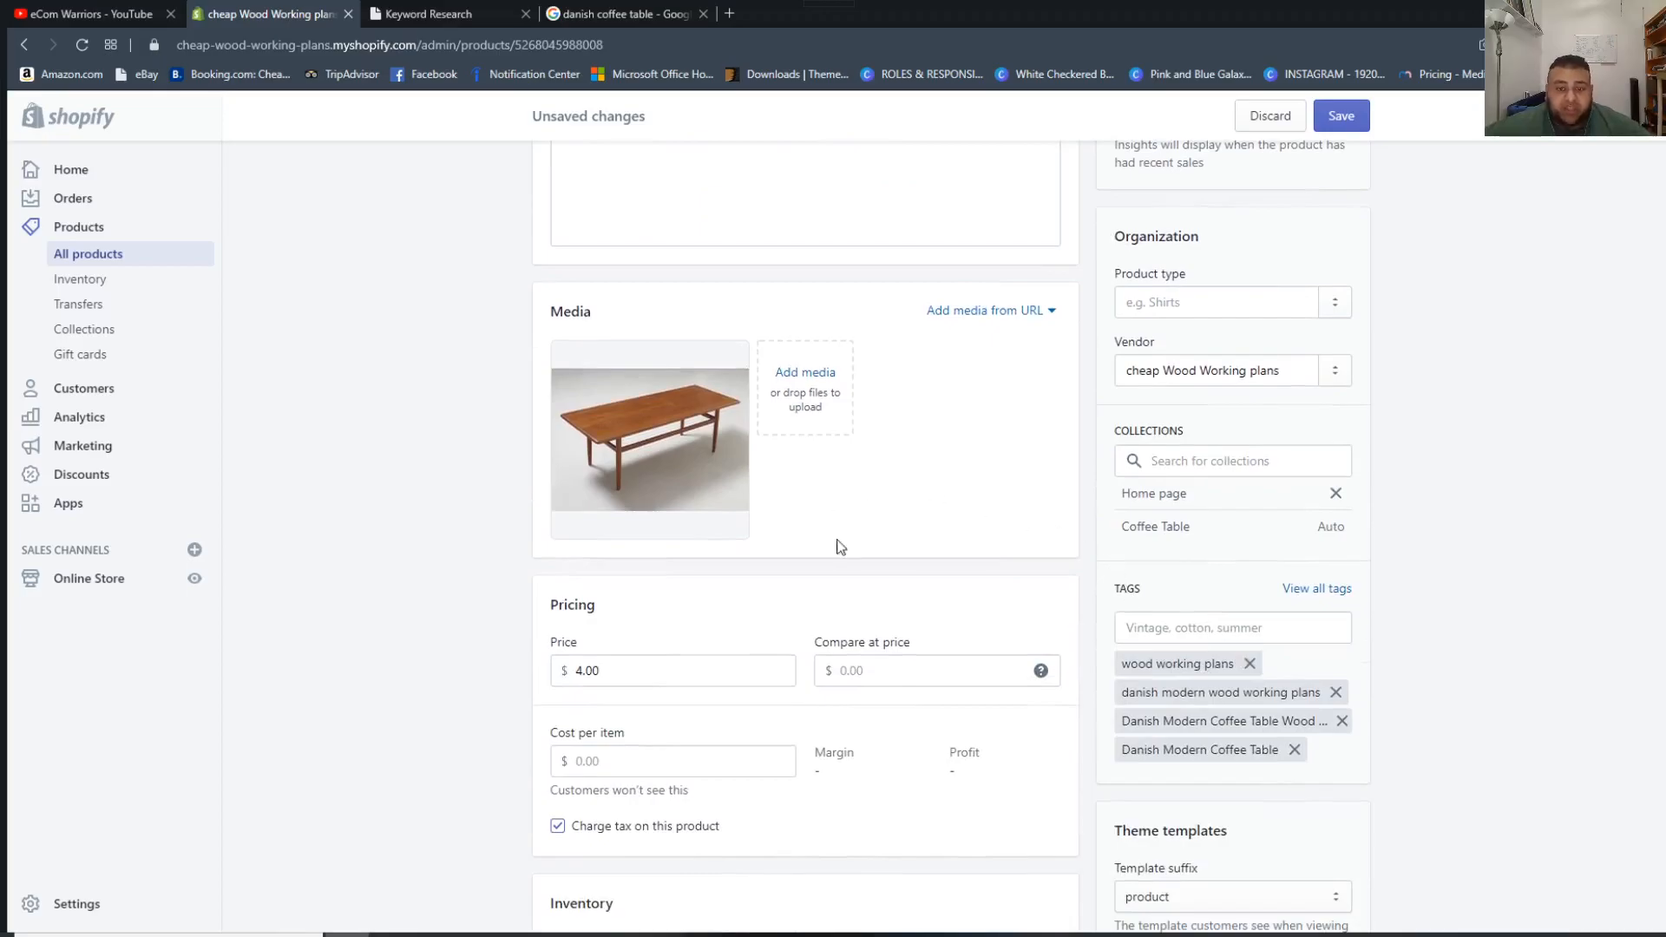
{"action": "scroll", "coordinate": [838, 555], "scroll_direction": "up", "scroll_amount": 3}
{"action": "scroll", "coordinate": [840, 583], "scroll_direction": "up", "scroll_amount": 1}
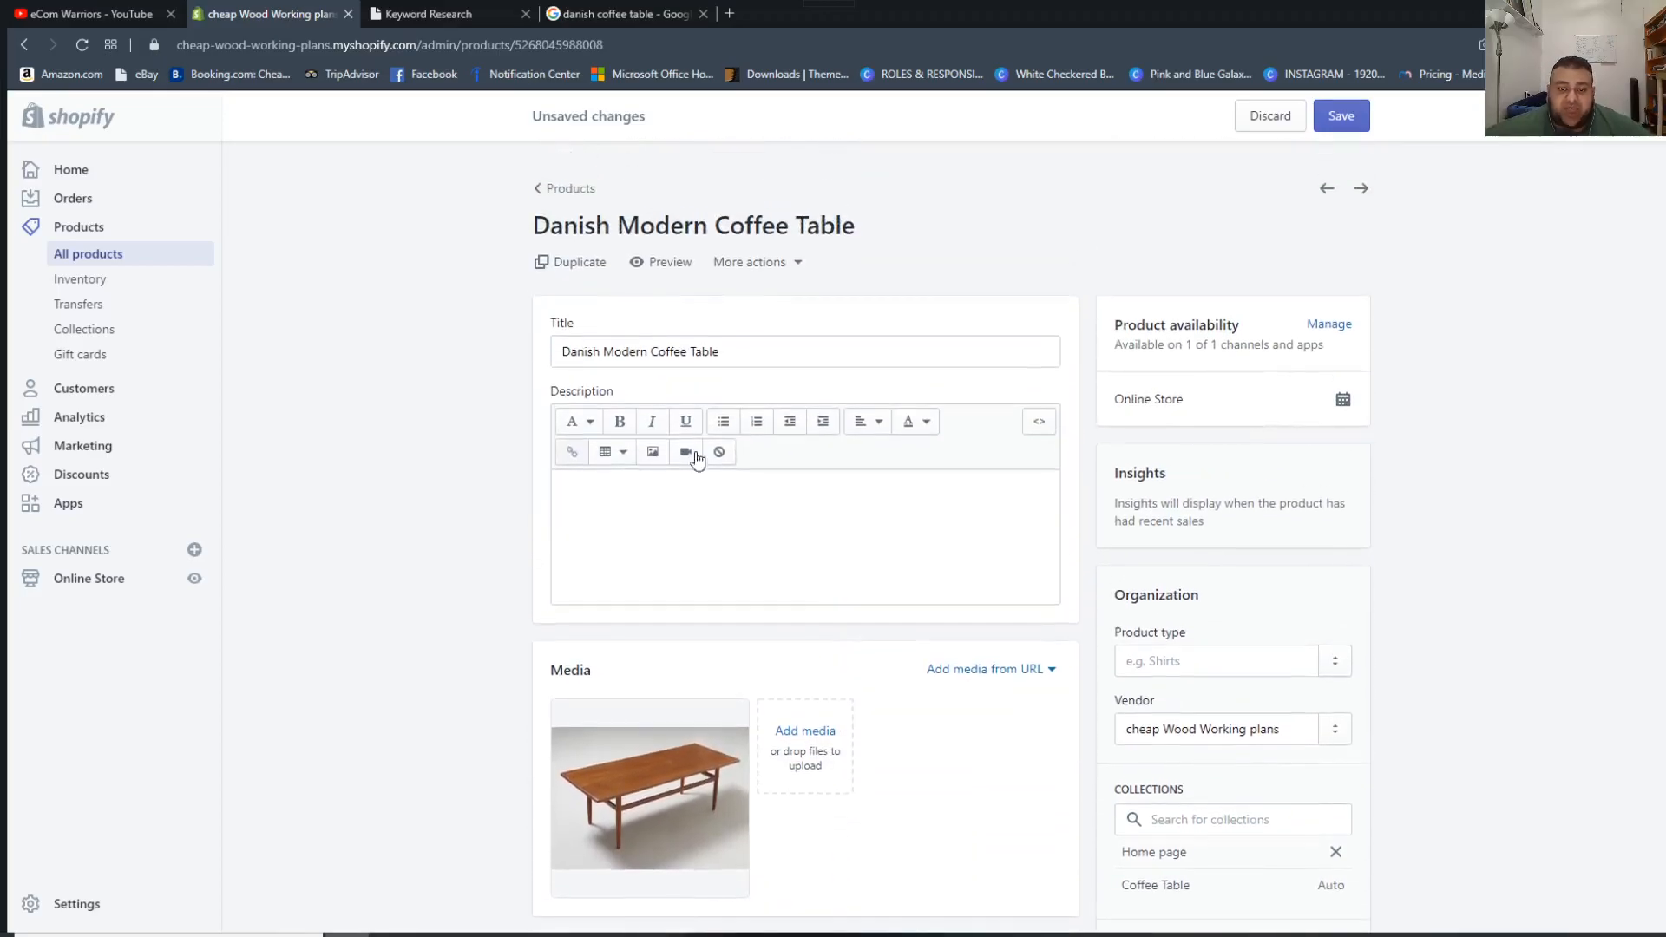
{"action": "scroll", "coordinate": [1134, 477], "scroll_direction": "down", "scroll_amount": 5}
{"action": "scroll", "coordinate": [1069, 660], "scroll_direction": "down", "scroll_amount": 14}
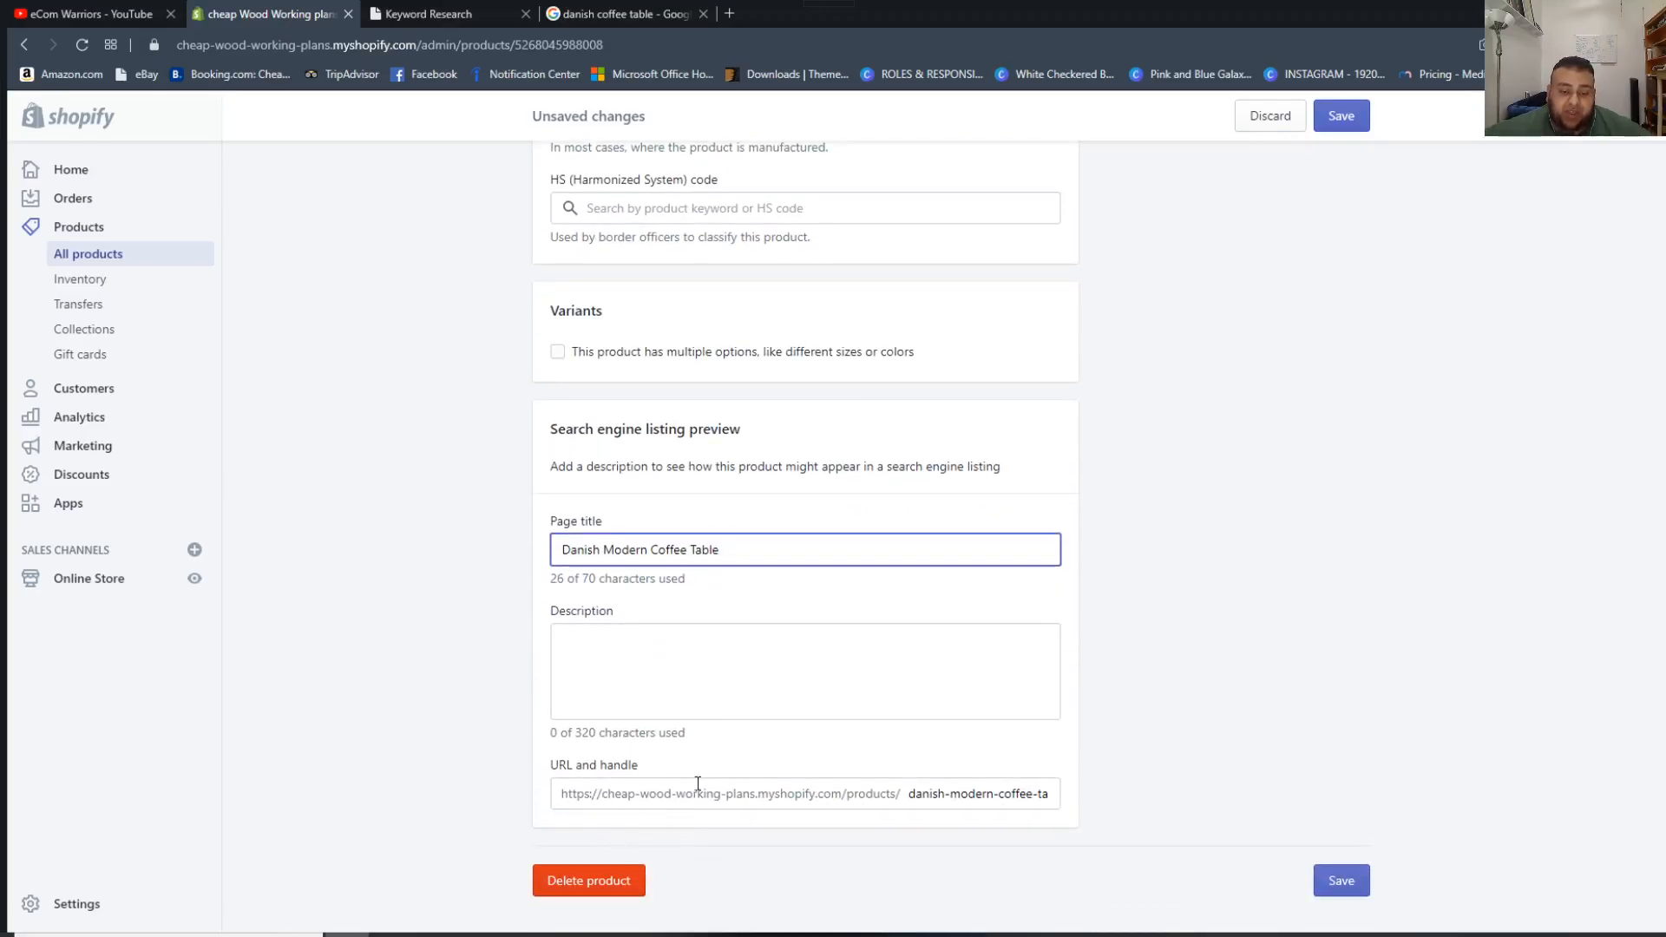
{"action": "scroll", "coordinate": [806, 702], "scroll_direction": "up", "scroll_amount": 15}
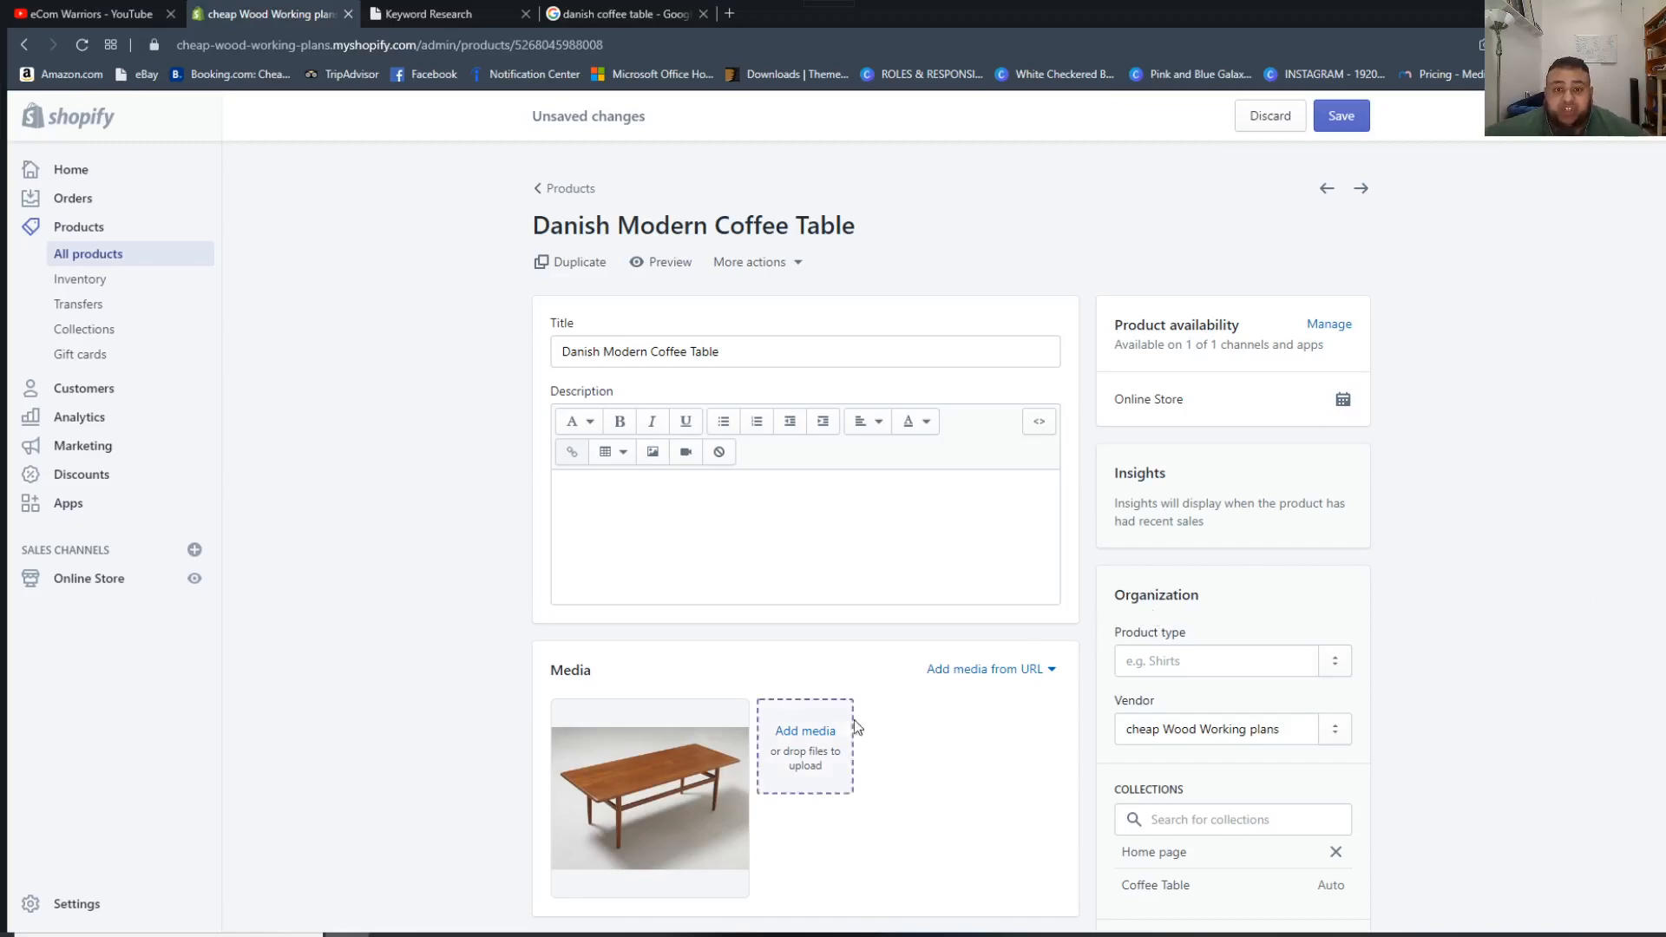
{"action": "scroll", "coordinate": [1090, 482], "scroll_direction": "down", "scroll_amount": 2}
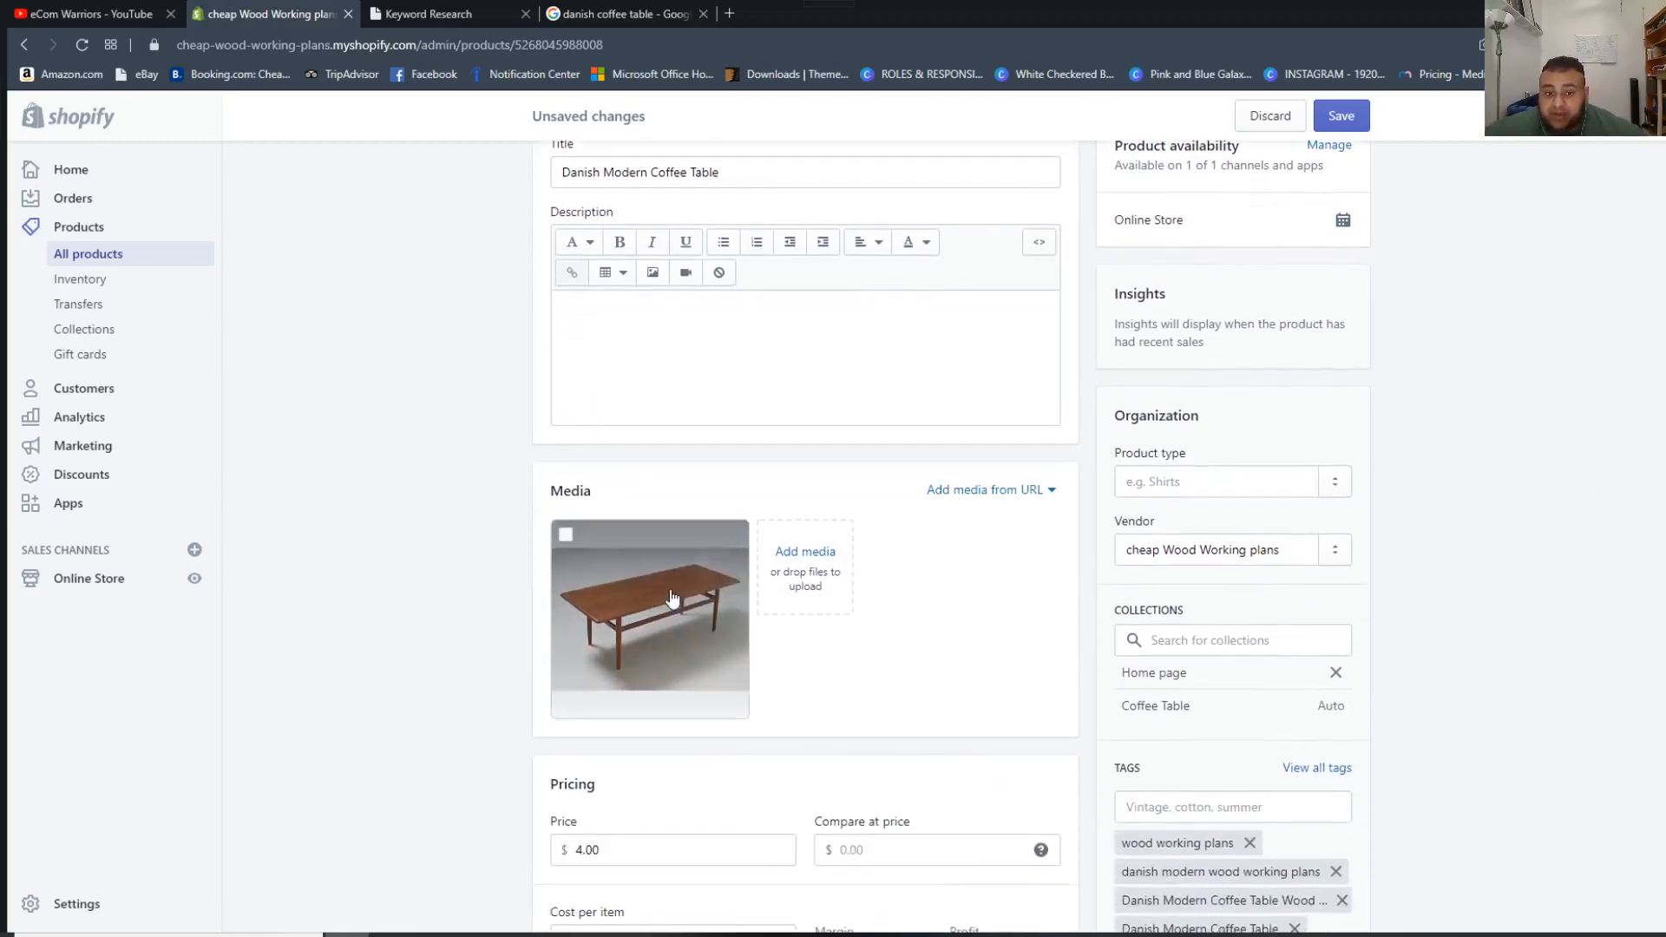
{"action": "scroll", "coordinate": [790, 685], "scroll_direction": "up", "scroll_amount": 2}
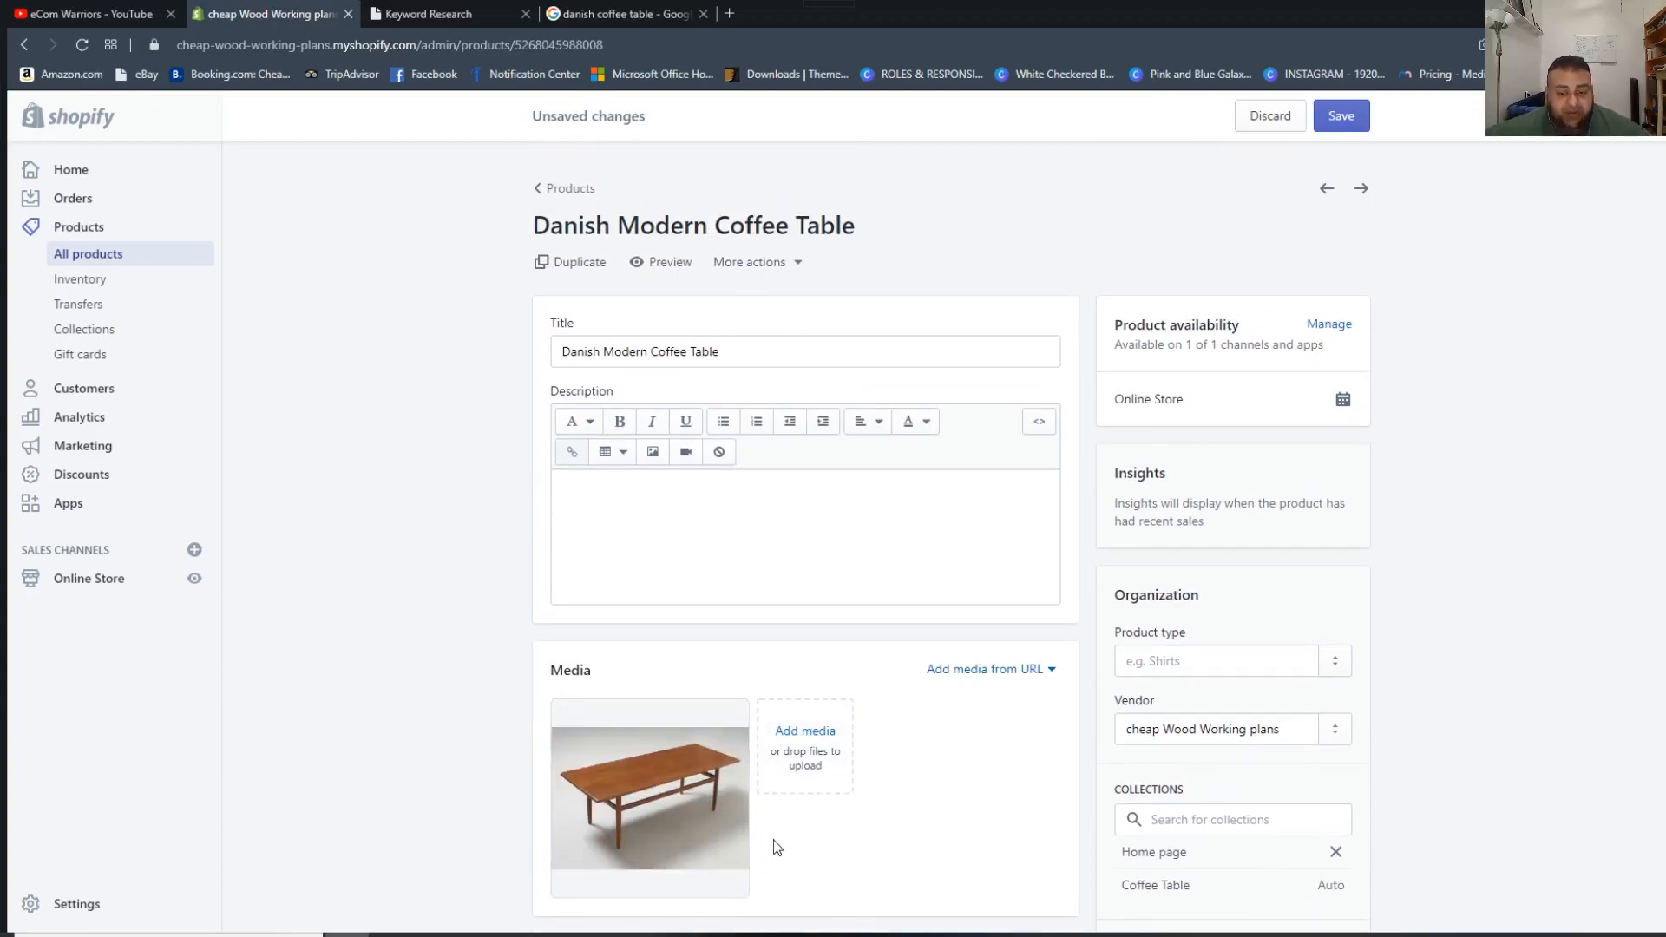
{"action": "scroll", "coordinate": [773, 855], "scroll_direction": "down", "scroll_amount": 1}
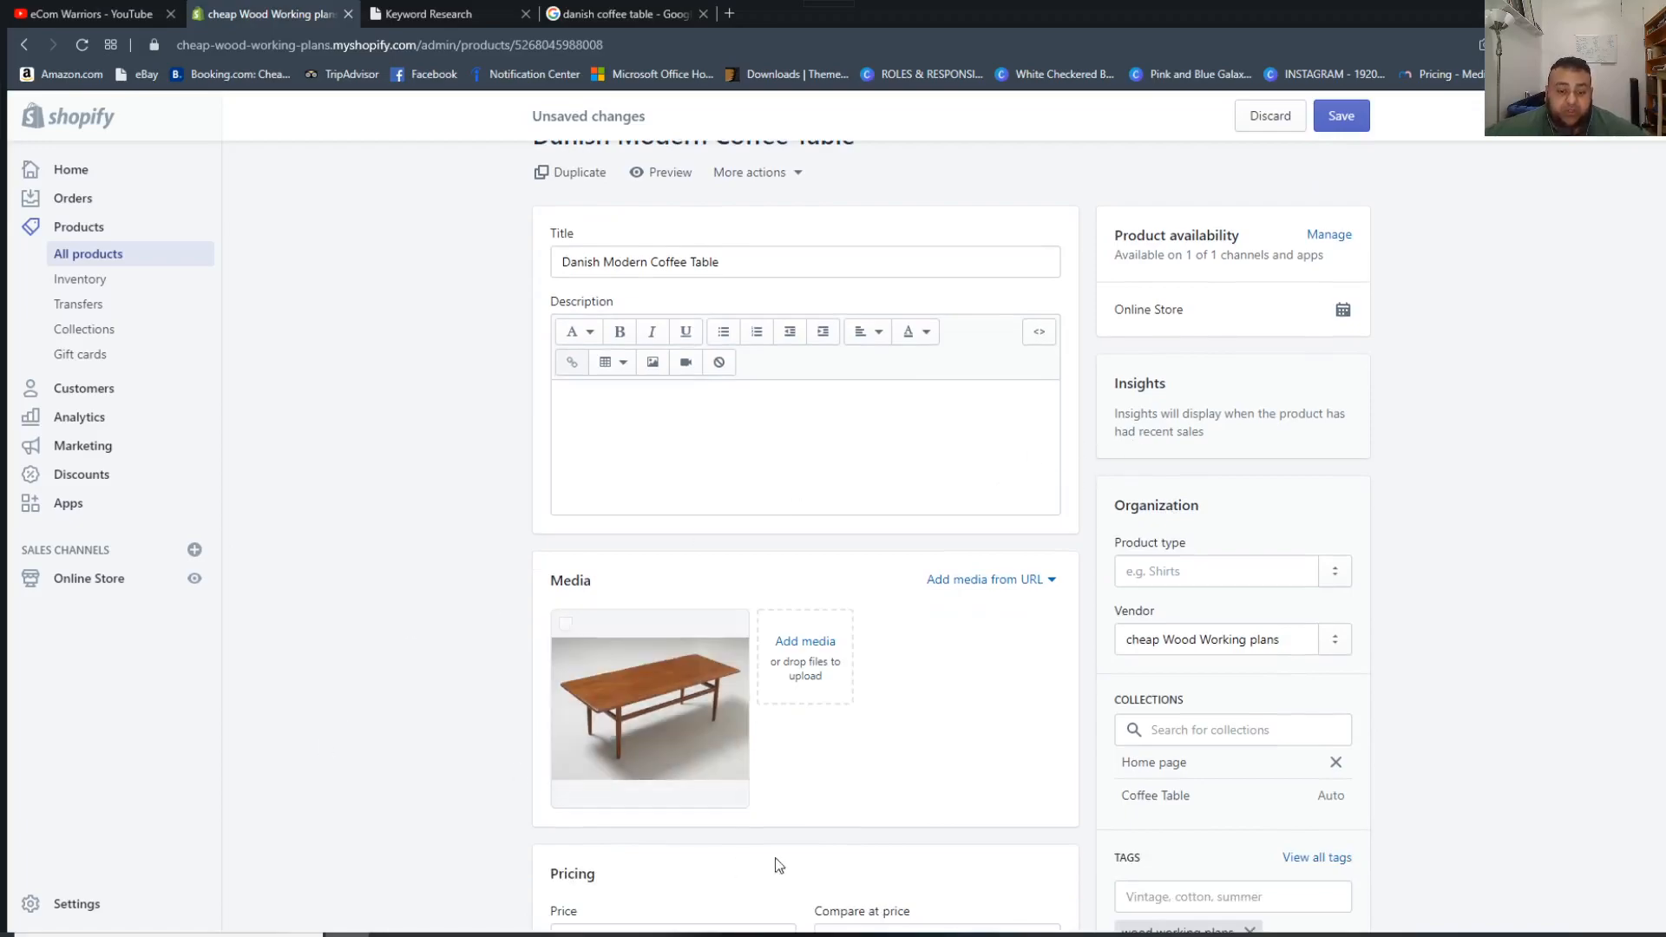
{"action": "scroll", "coordinate": [762, 689], "scroll_direction": "up", "scroll_amount": 1}
Examine where the product name is used by highlighting the title, checking the tags and highlighting the URL handle.
{"action": "left_click_drag", "start_coordinate": [570, 352], "coordinate": [519, 336]}
{"action": "left_click", "coordinate": [824, 364]}
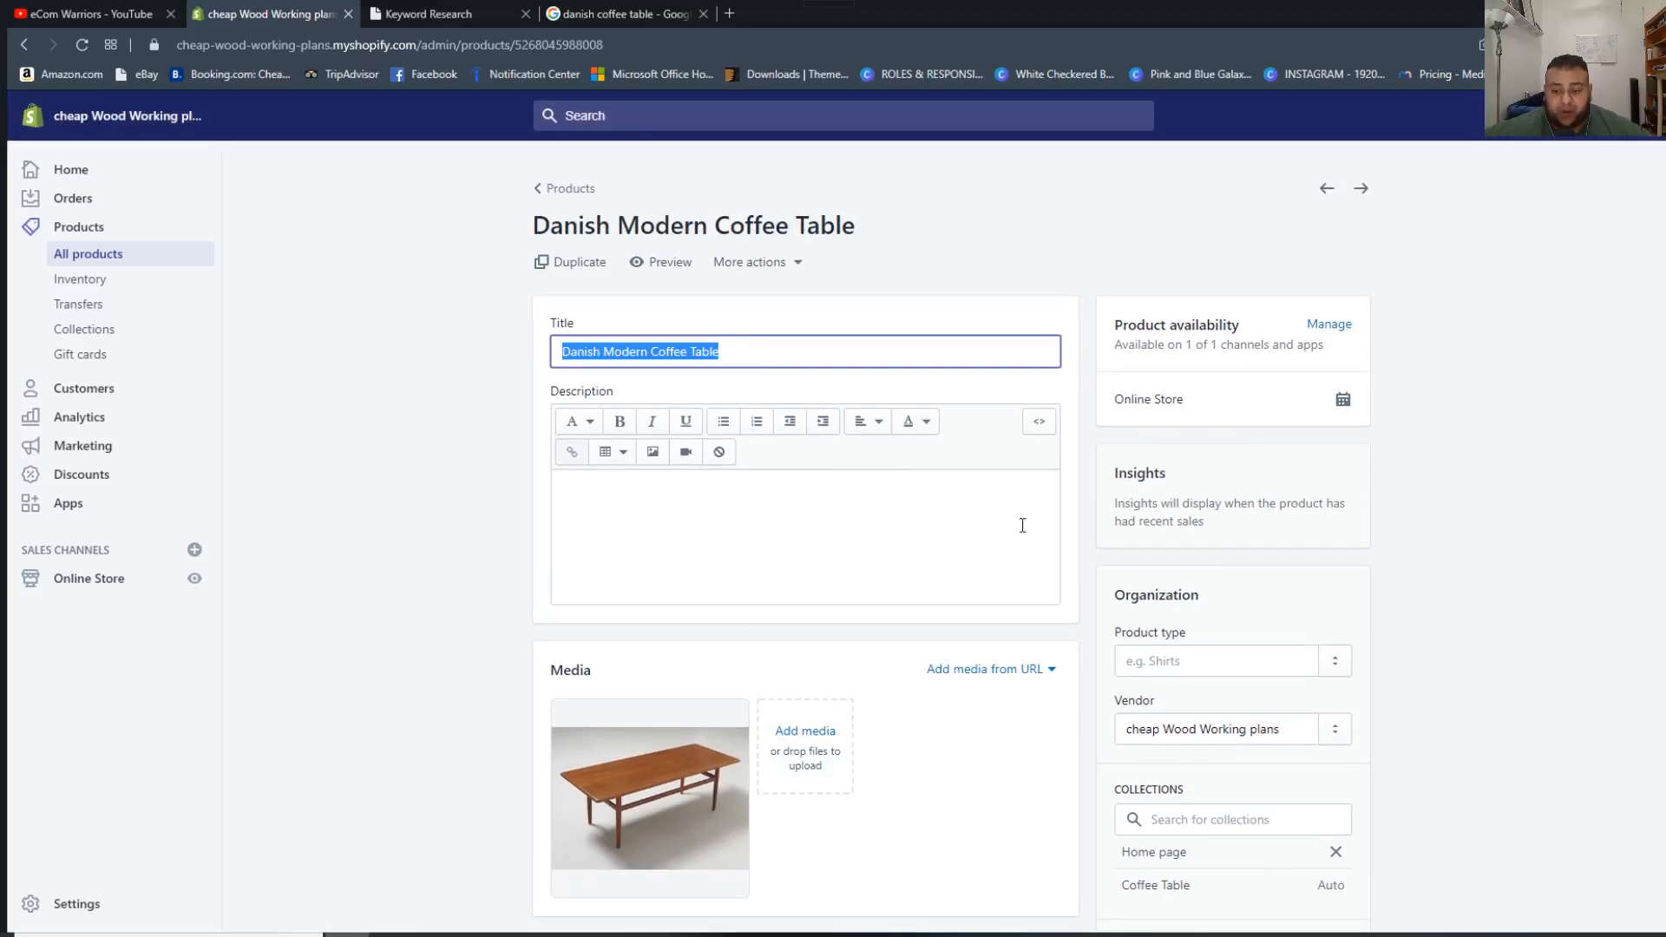
{"action": "scroll", "coordinate": [1132, 506], "scroll_direction": "down", "scroll_amount": 7}
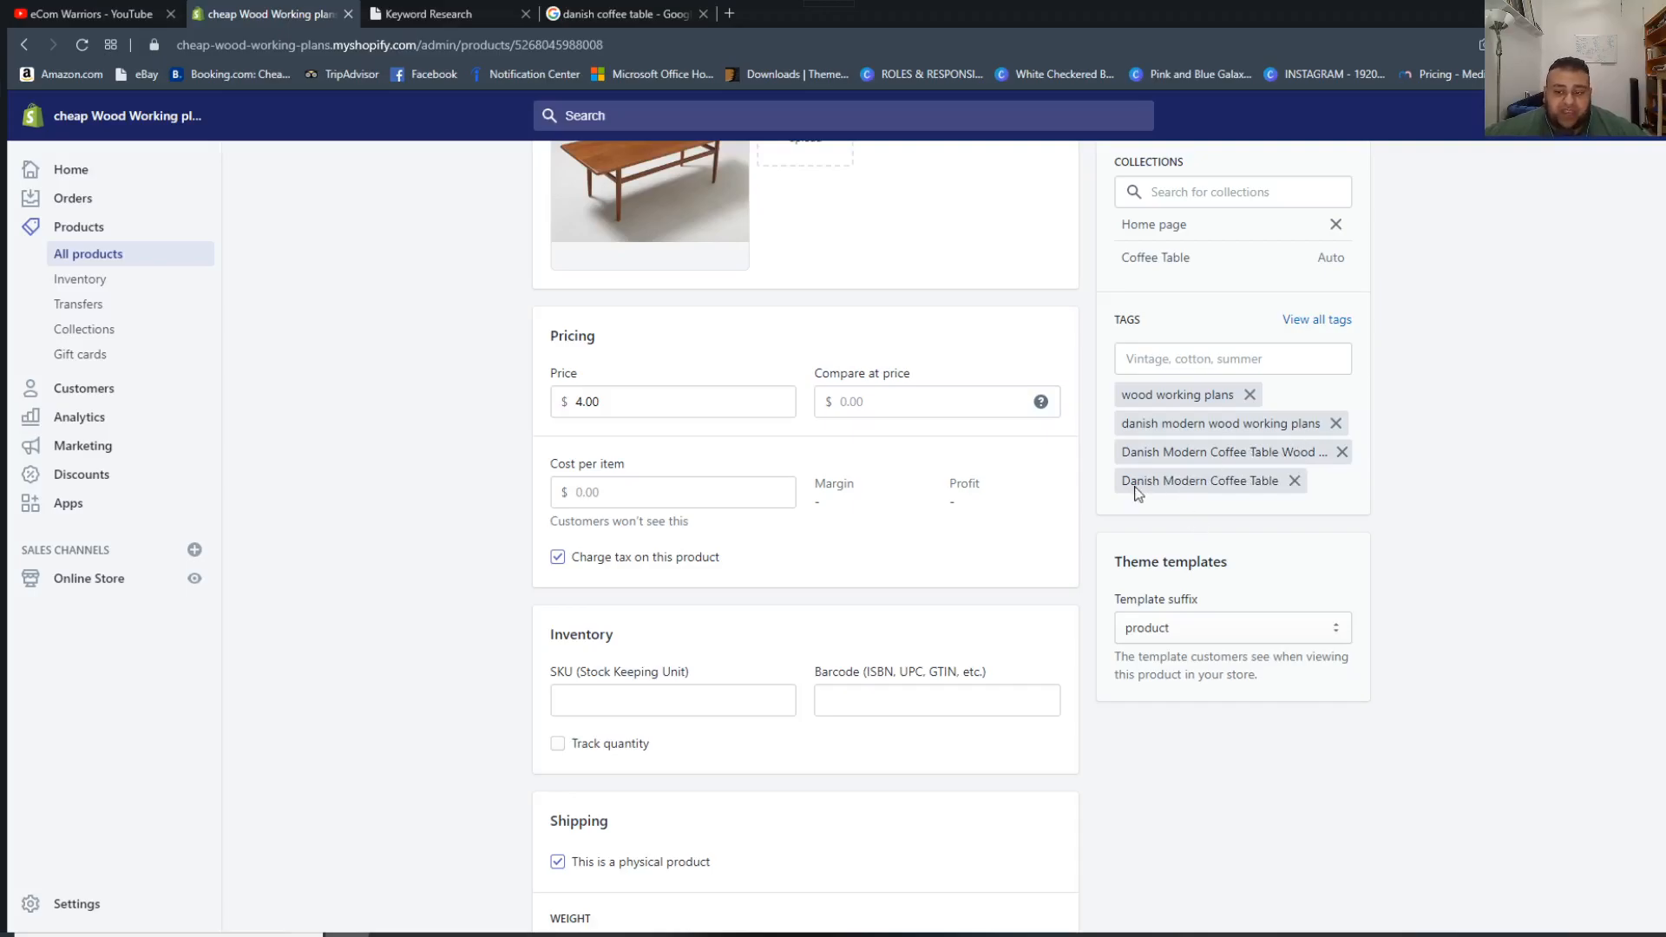
{"action": "scroll", "coordinate": [878, 573], "scroll_direction": "down", "scroll_amount": 3}
{"action": "scroll", "coordinate": [1197, 599], "scroll_direction": "down", "scroll_amount": 9}
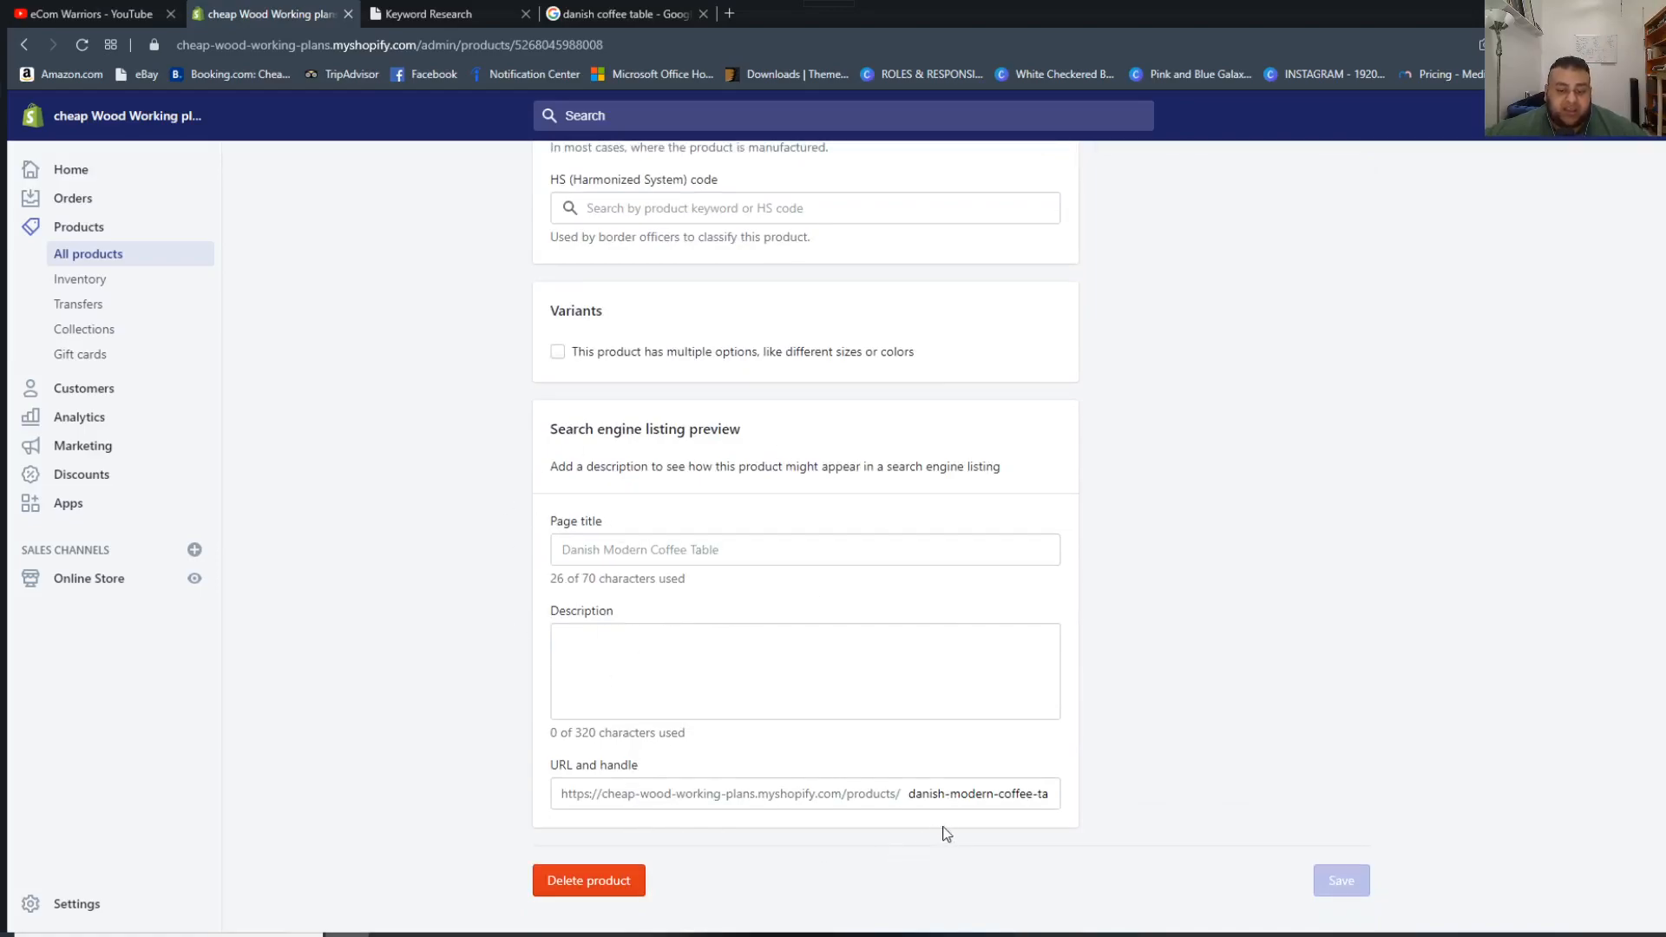
{"action": "left_click_drag", "start_coordinate": [913, 794], "coordinate": [1190, 795]}
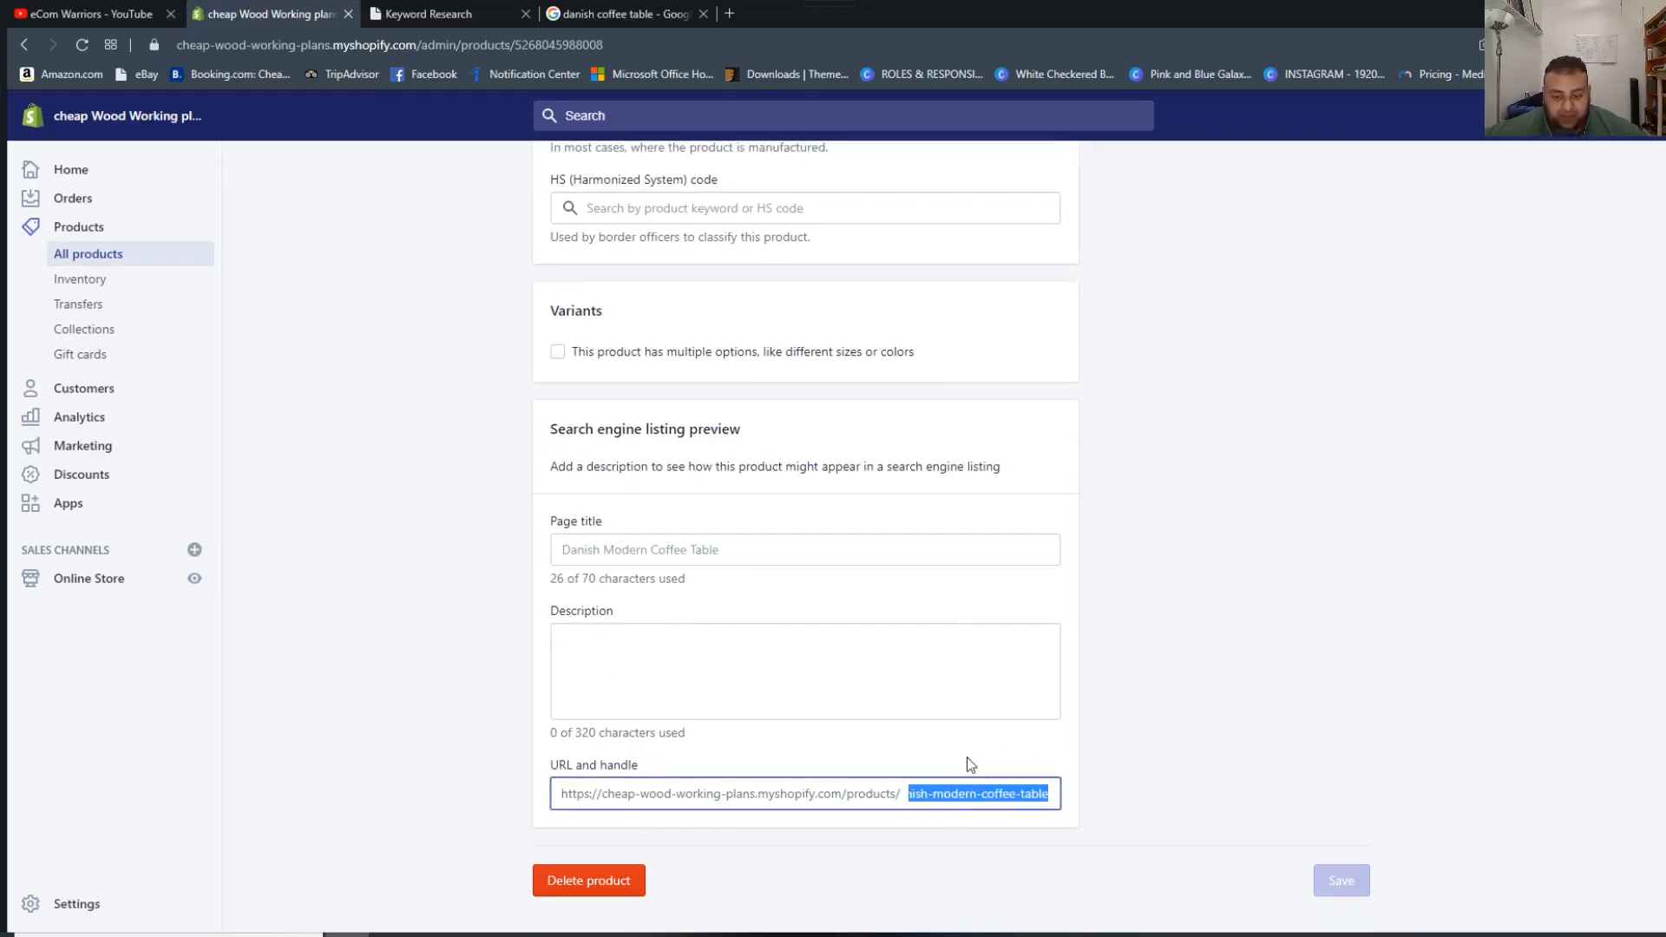
{"action": "scroll", "coordinate": [576, 334], "scroll_direction": "up", "scroll_amount": 4}
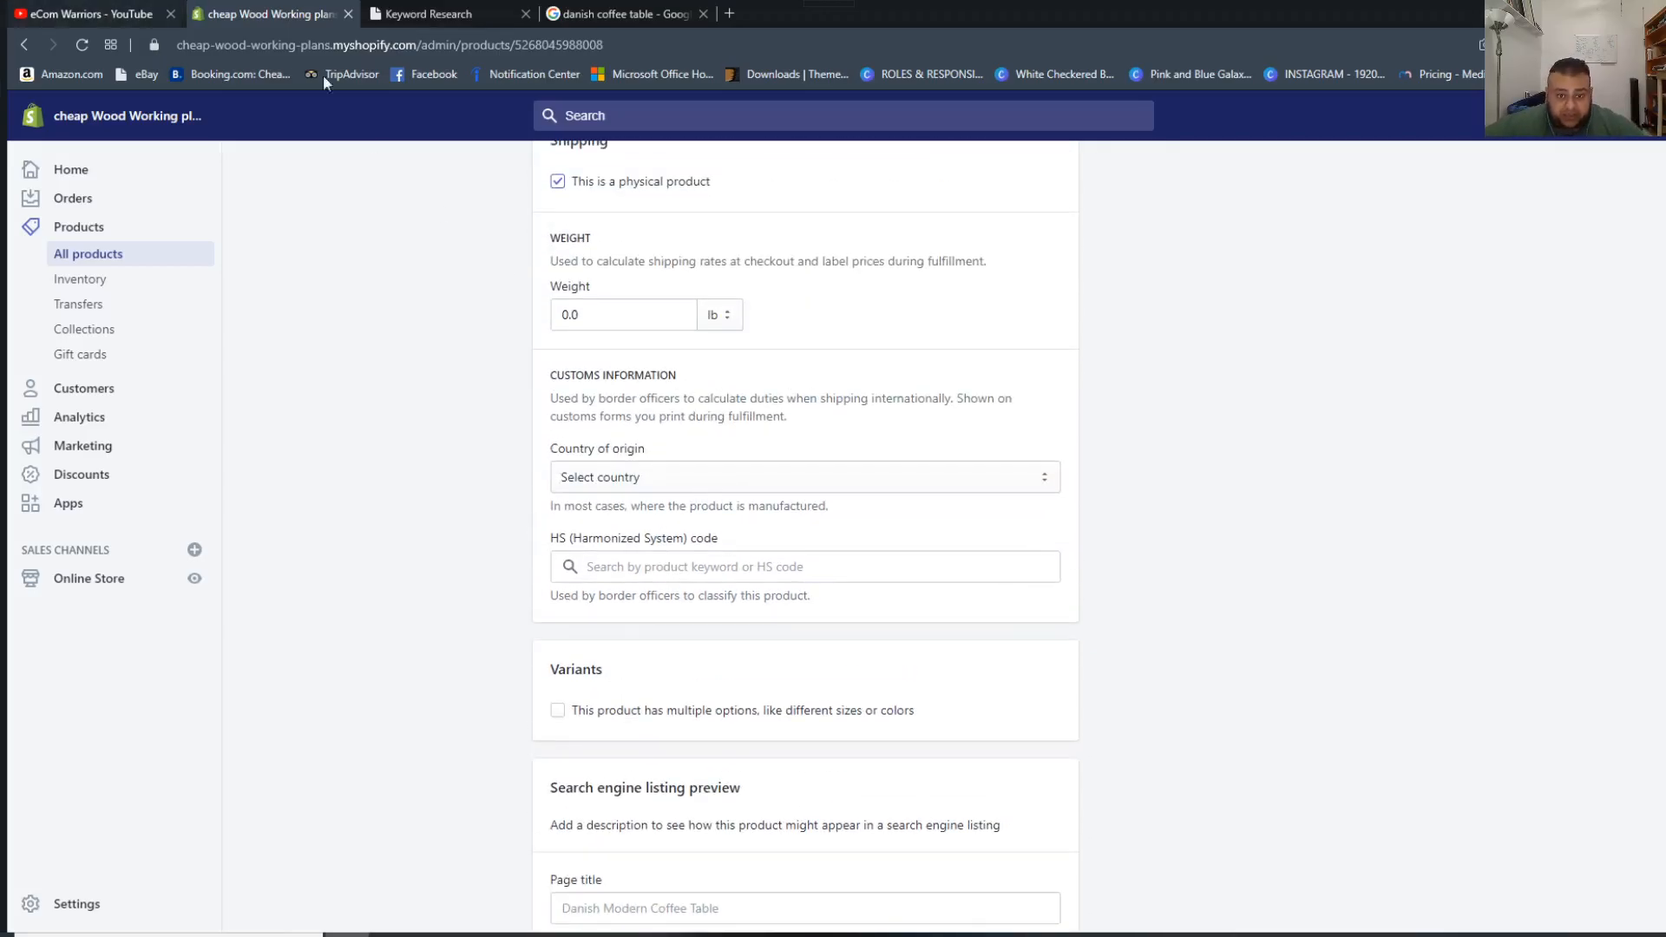
{"action": "scroll", "coordinate": [662, 258], "scroll_direction": "up", "scroll_amount": 5}
{"action": "scroll", "coordinate": [1006, 373], "scroll_direction": "up", "scroll_amount": 5}
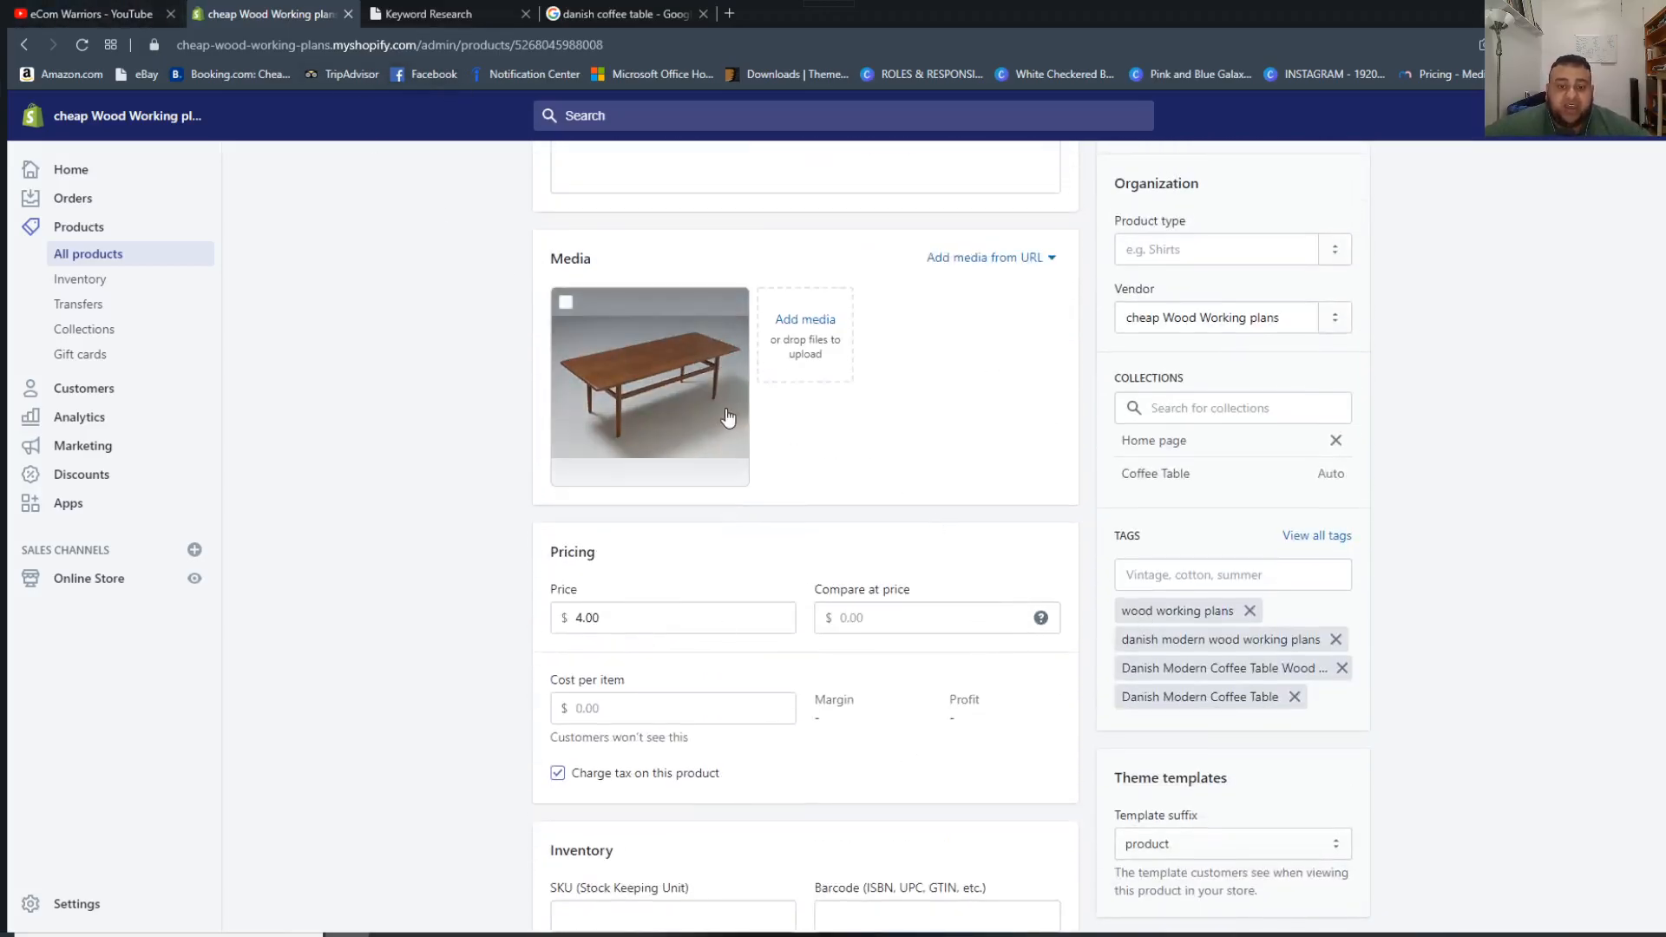
{"action": "left_click", "coordinate": [621, 339]}
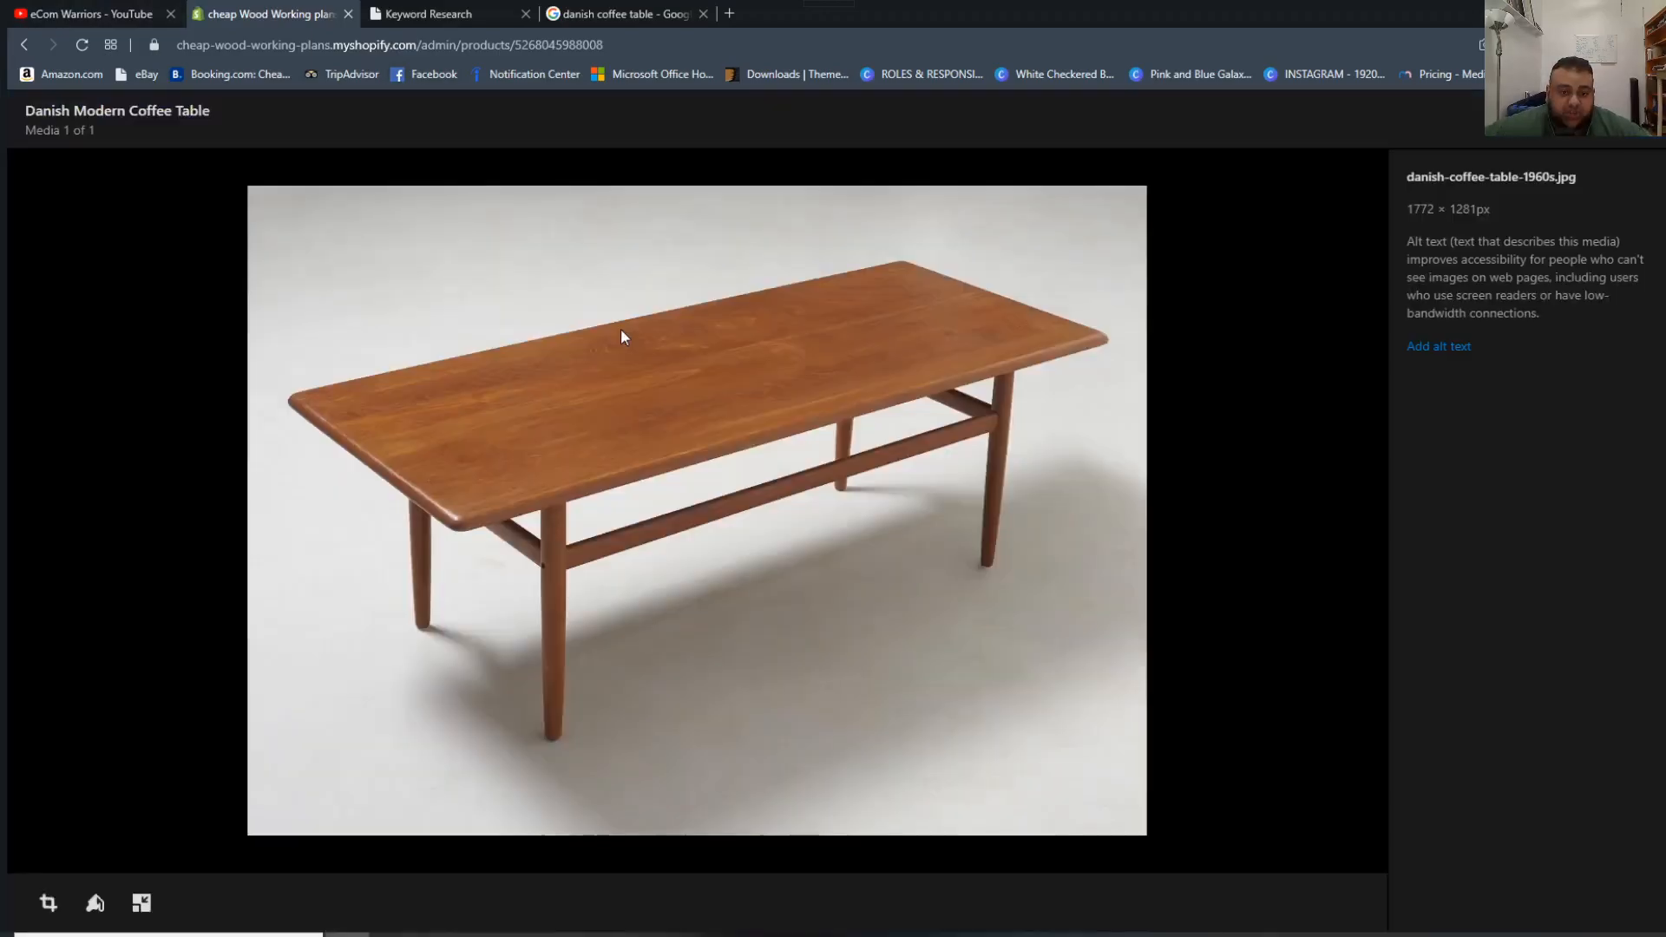
{"action": "left_click", "coordinate": [1460, 349]}
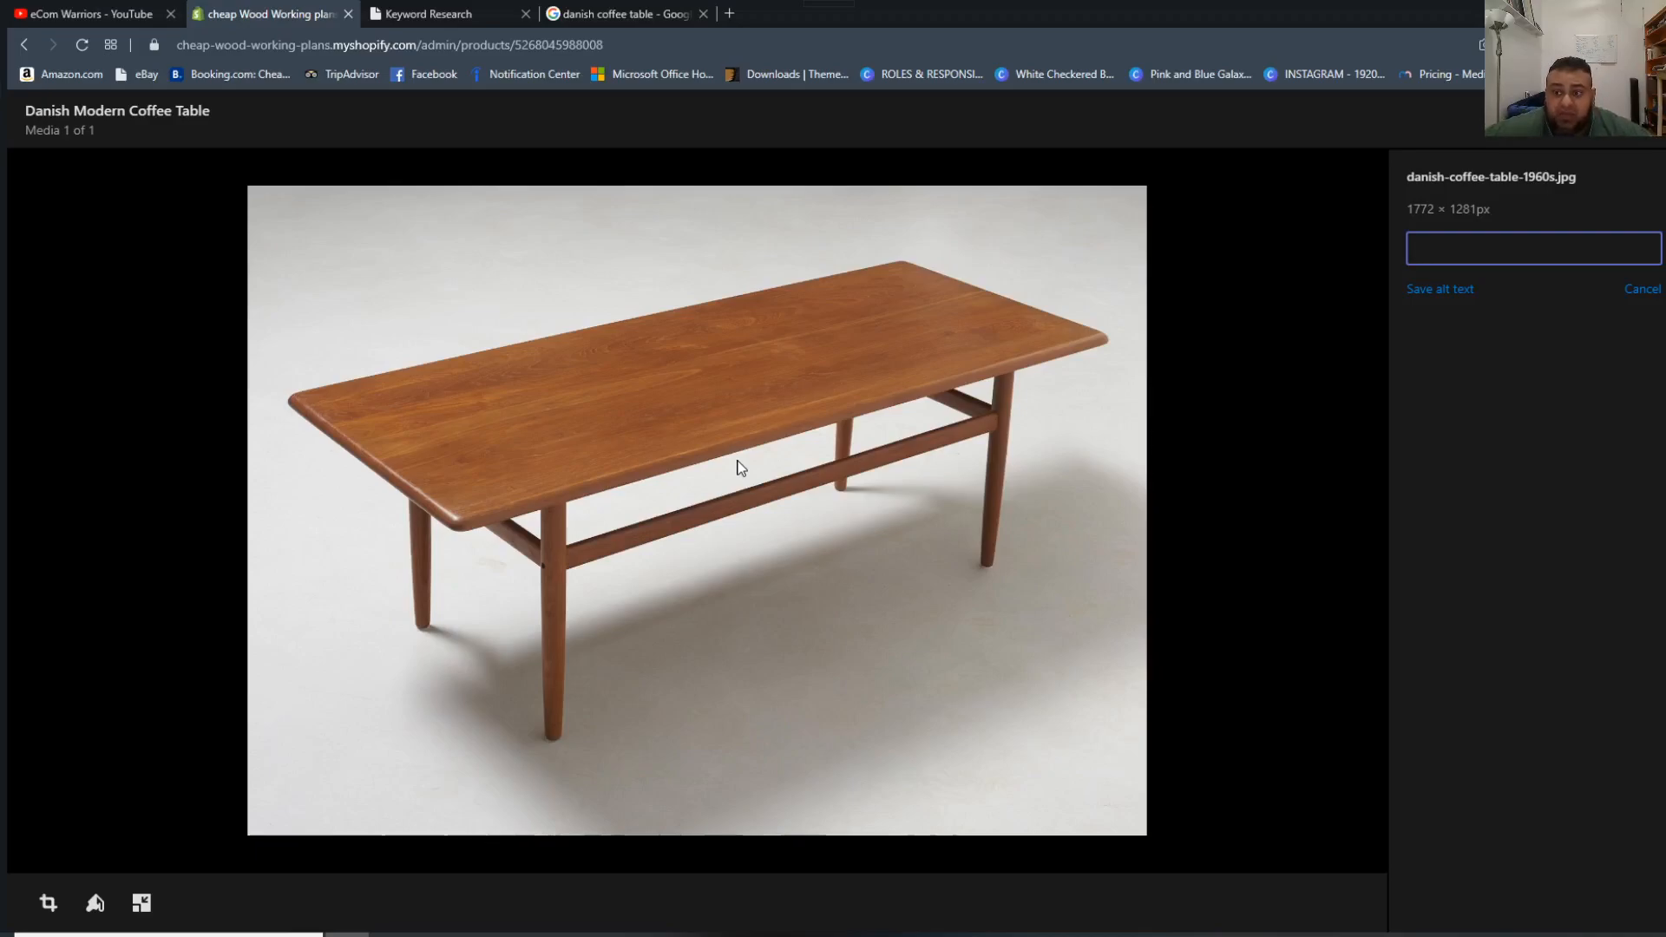
{"action": "left_click", "coordinate": [1653, 289]}
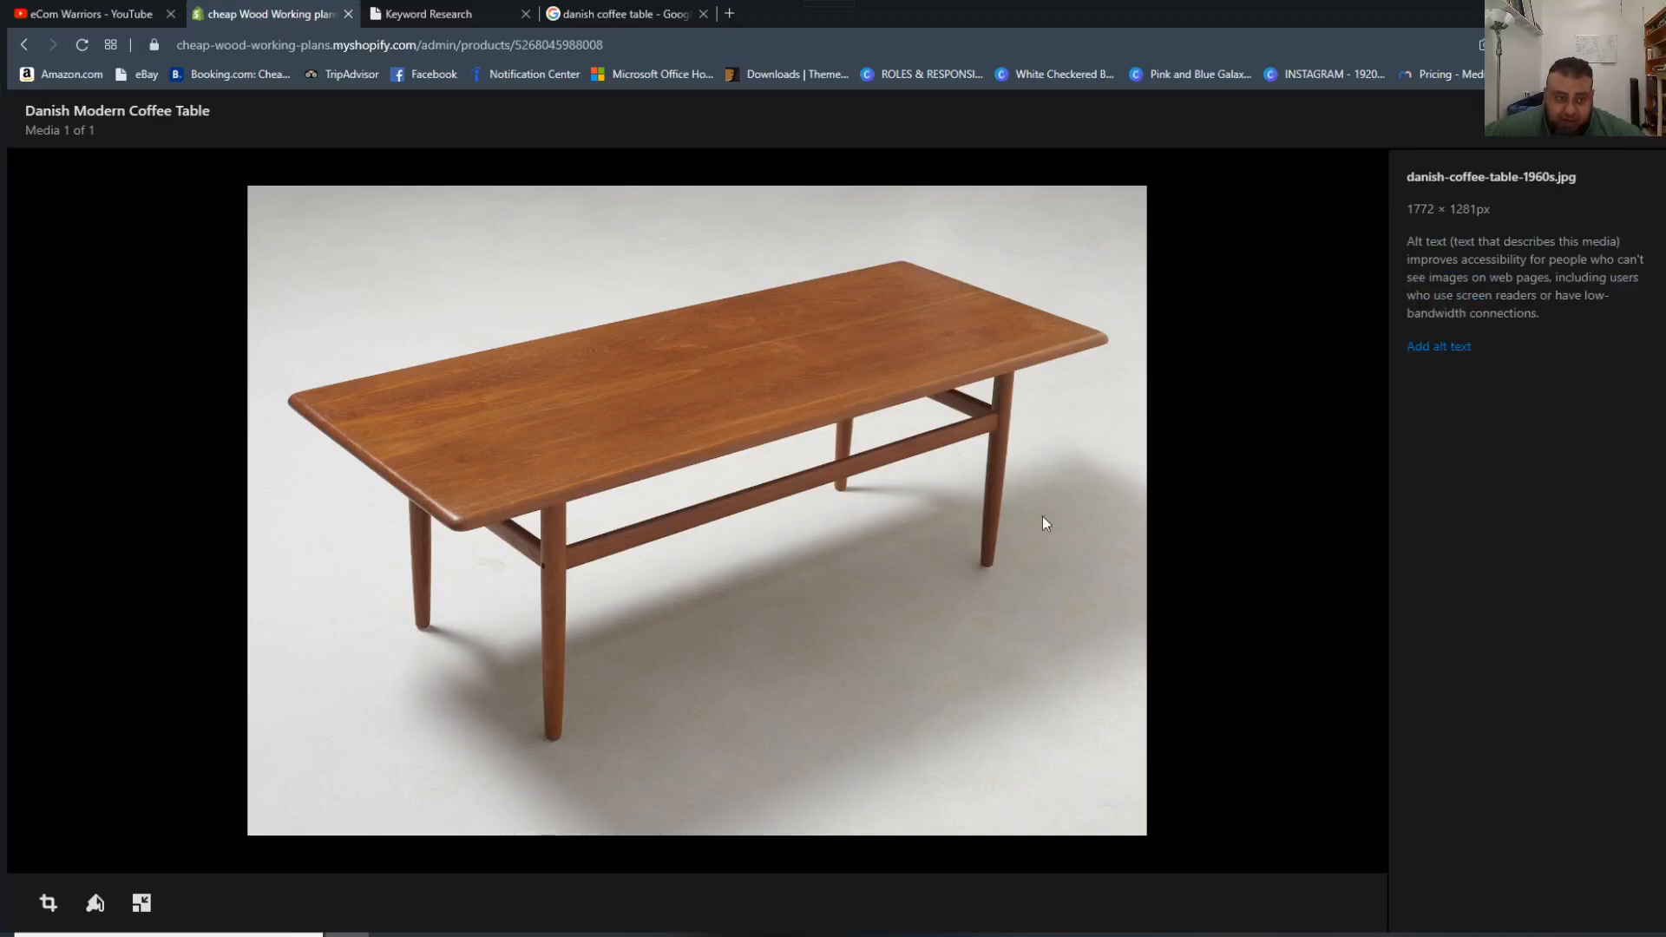
{"action": "left_click", "coordinate": [1436, 348]}
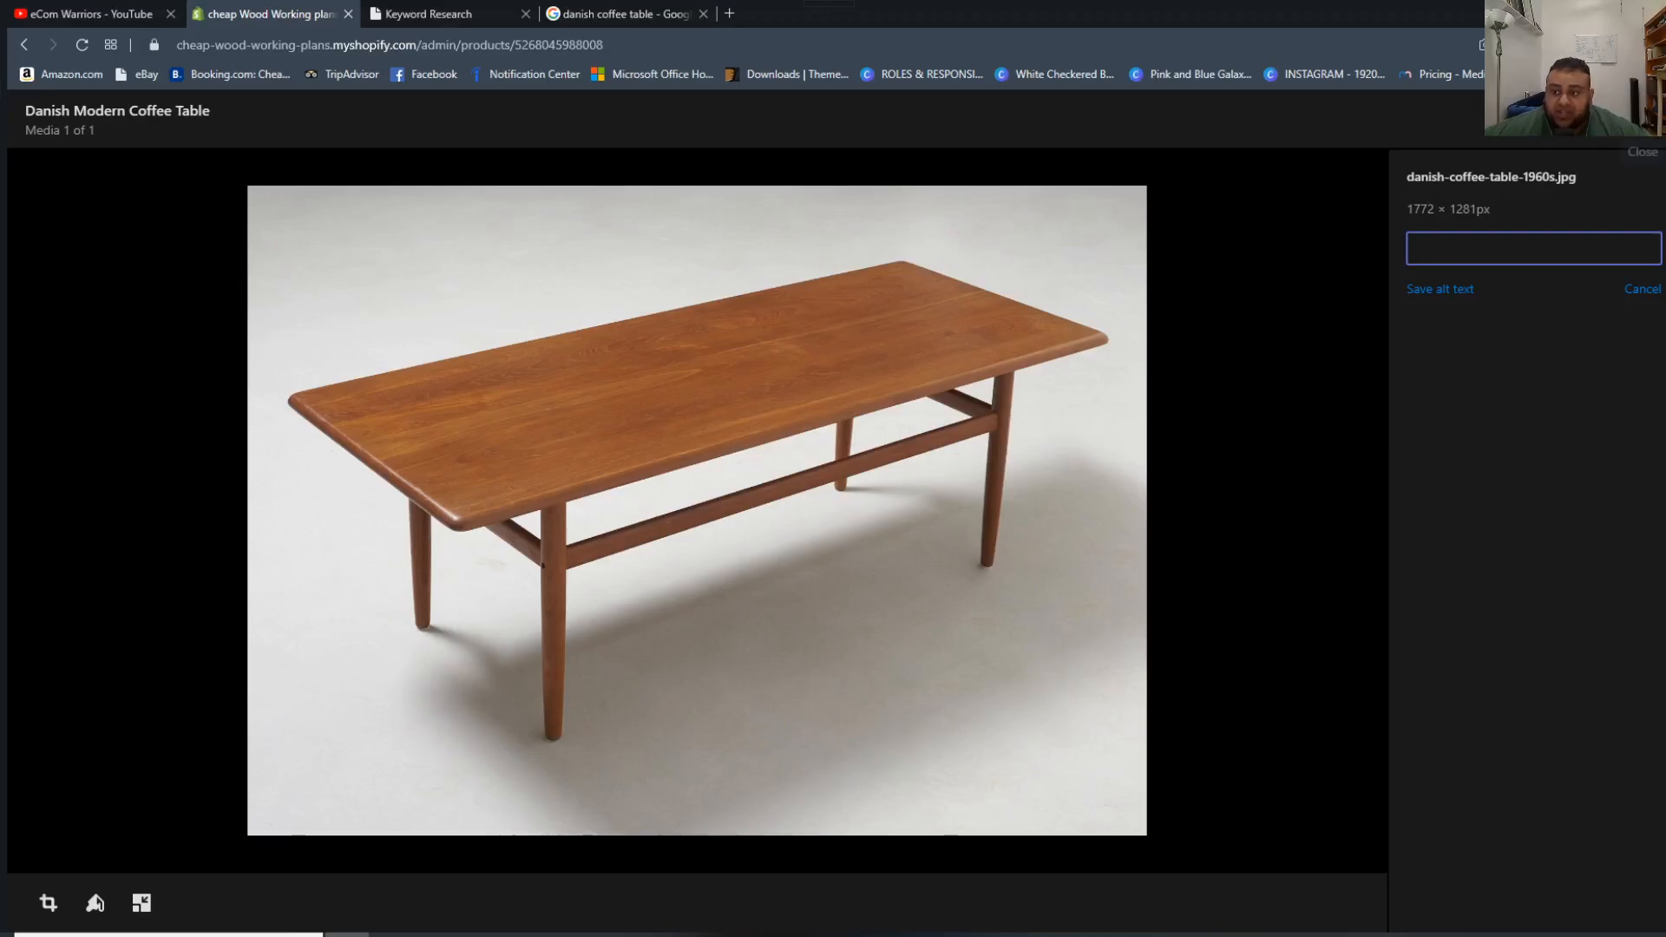
{"action": "left_click", "coordinate": [1643, 121]}
Copy the product title and save it as the coffee table image's alt text, "Danish Modern Coffee Table".
{"action": "scroll", "coordinate": [748, 515], "scroll_direction": "up", "scroll_amount": 5}
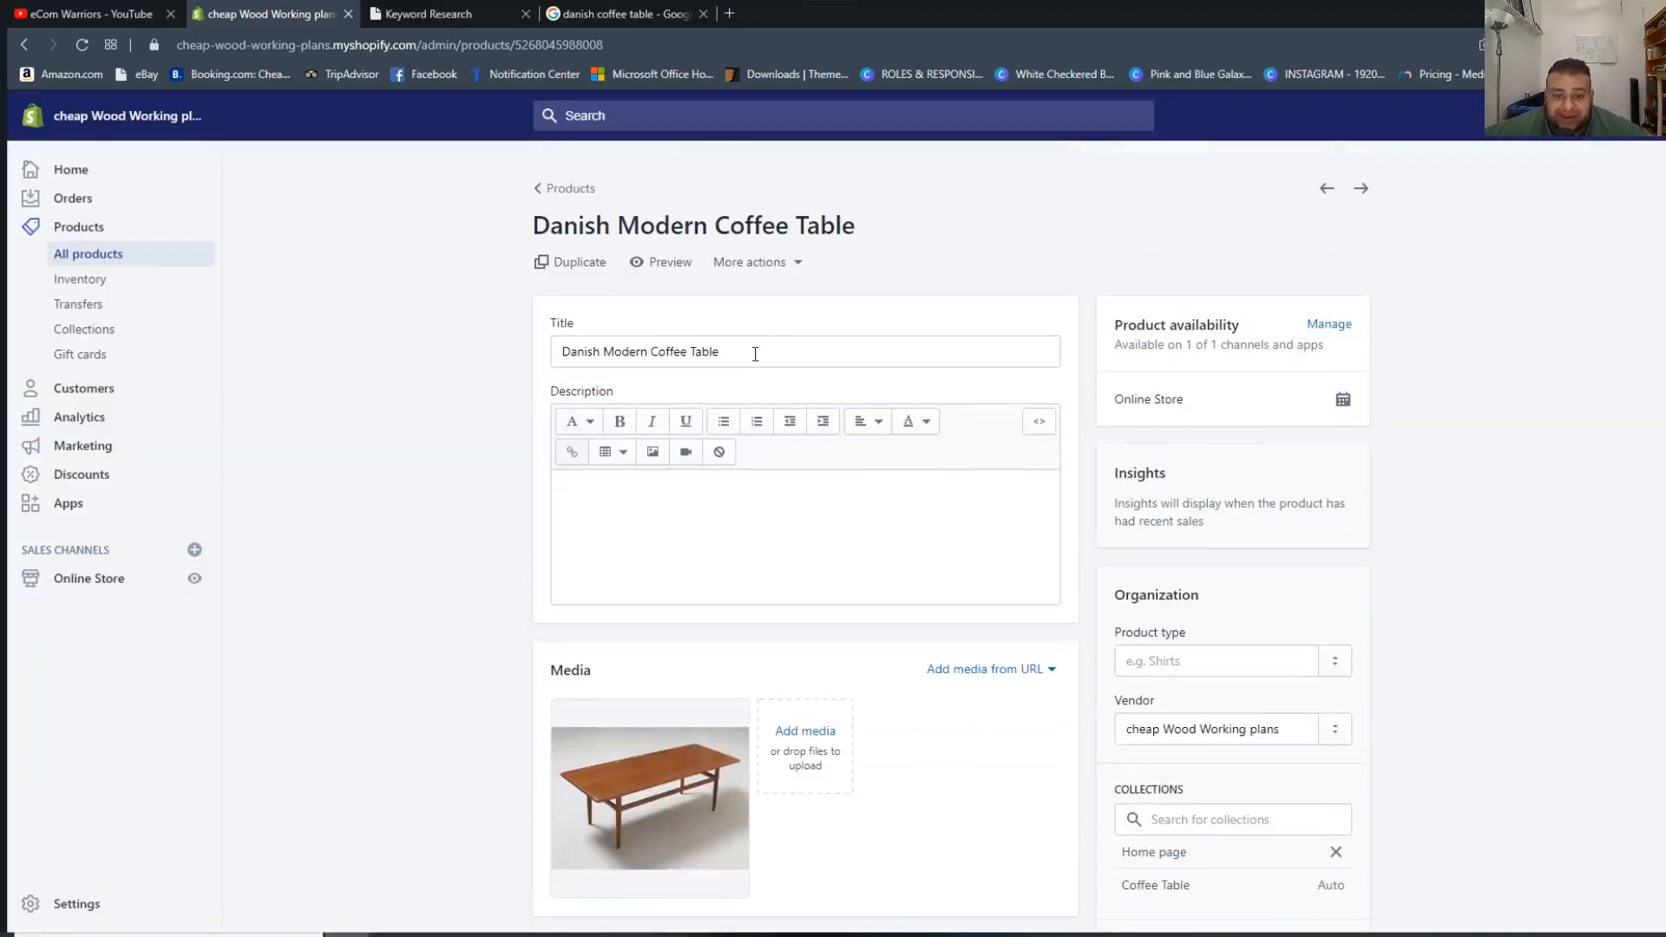
{"action": "left_click_drag", "start_coordinate": [752, 353], "coordinate": [420, 321]}
{"action": "key", "text": "ctrl+c"}
{"action": "scroll", "coordinate": [1253, 601], "scroll_direction": "down", "scroll_amount": 12}
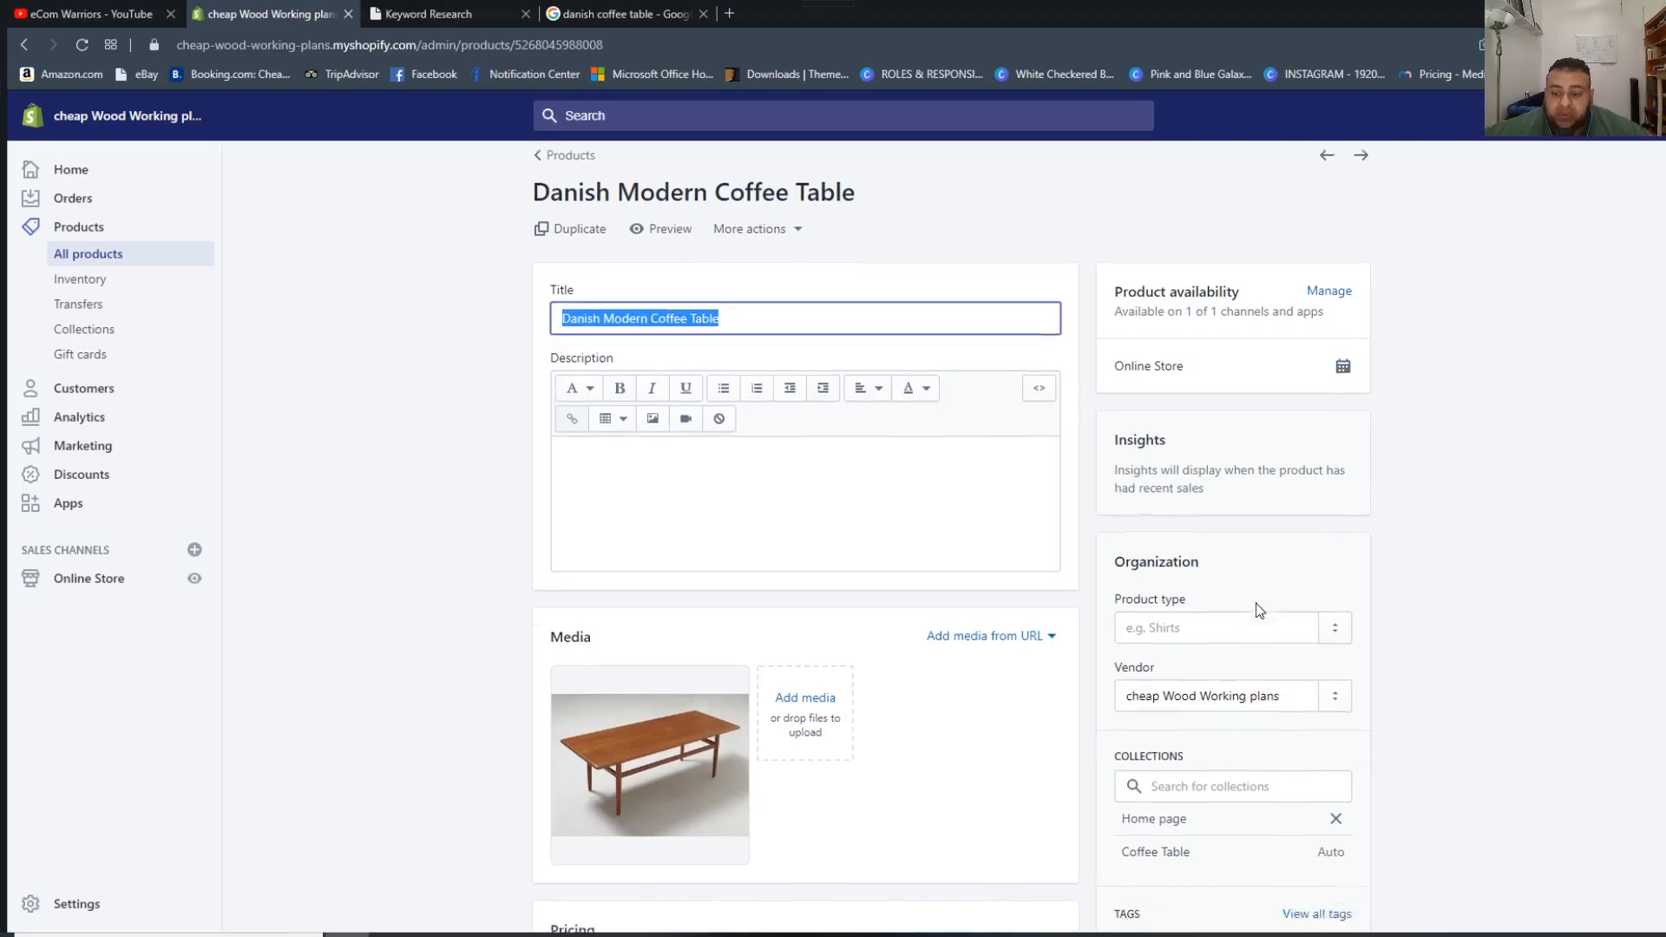
{"action": "scroll", "coordinate": [628, 640], "scroll_direction": "up", "scroll_amount": 12}
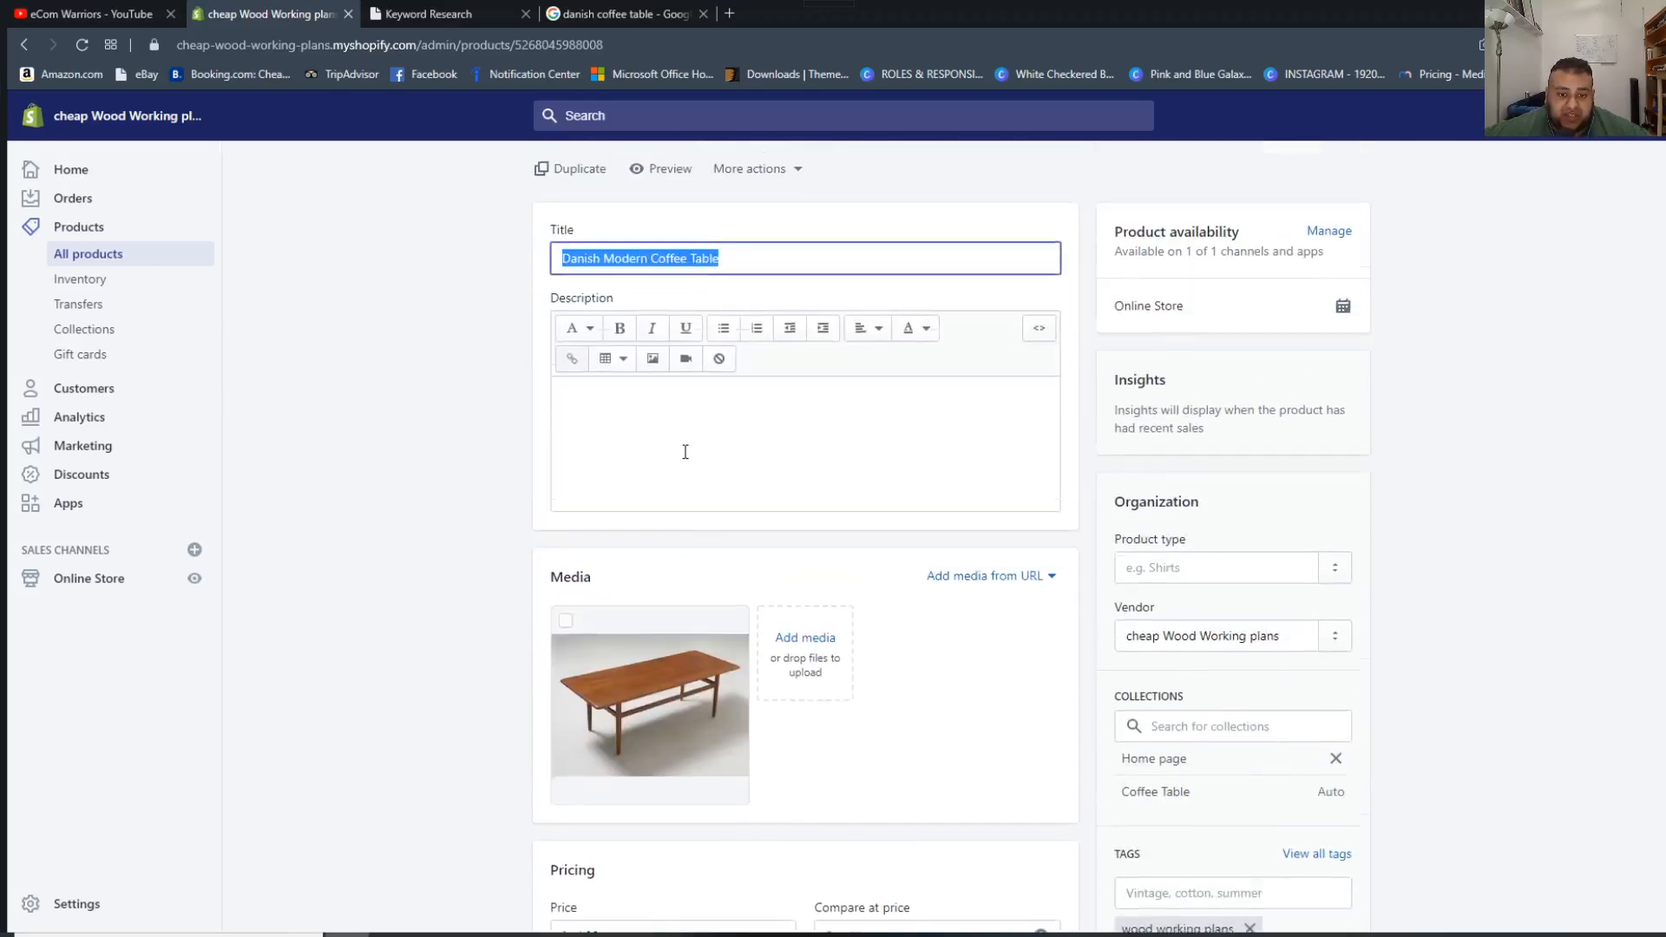
{"action": "left_click", "coordinate": [651, 703]}
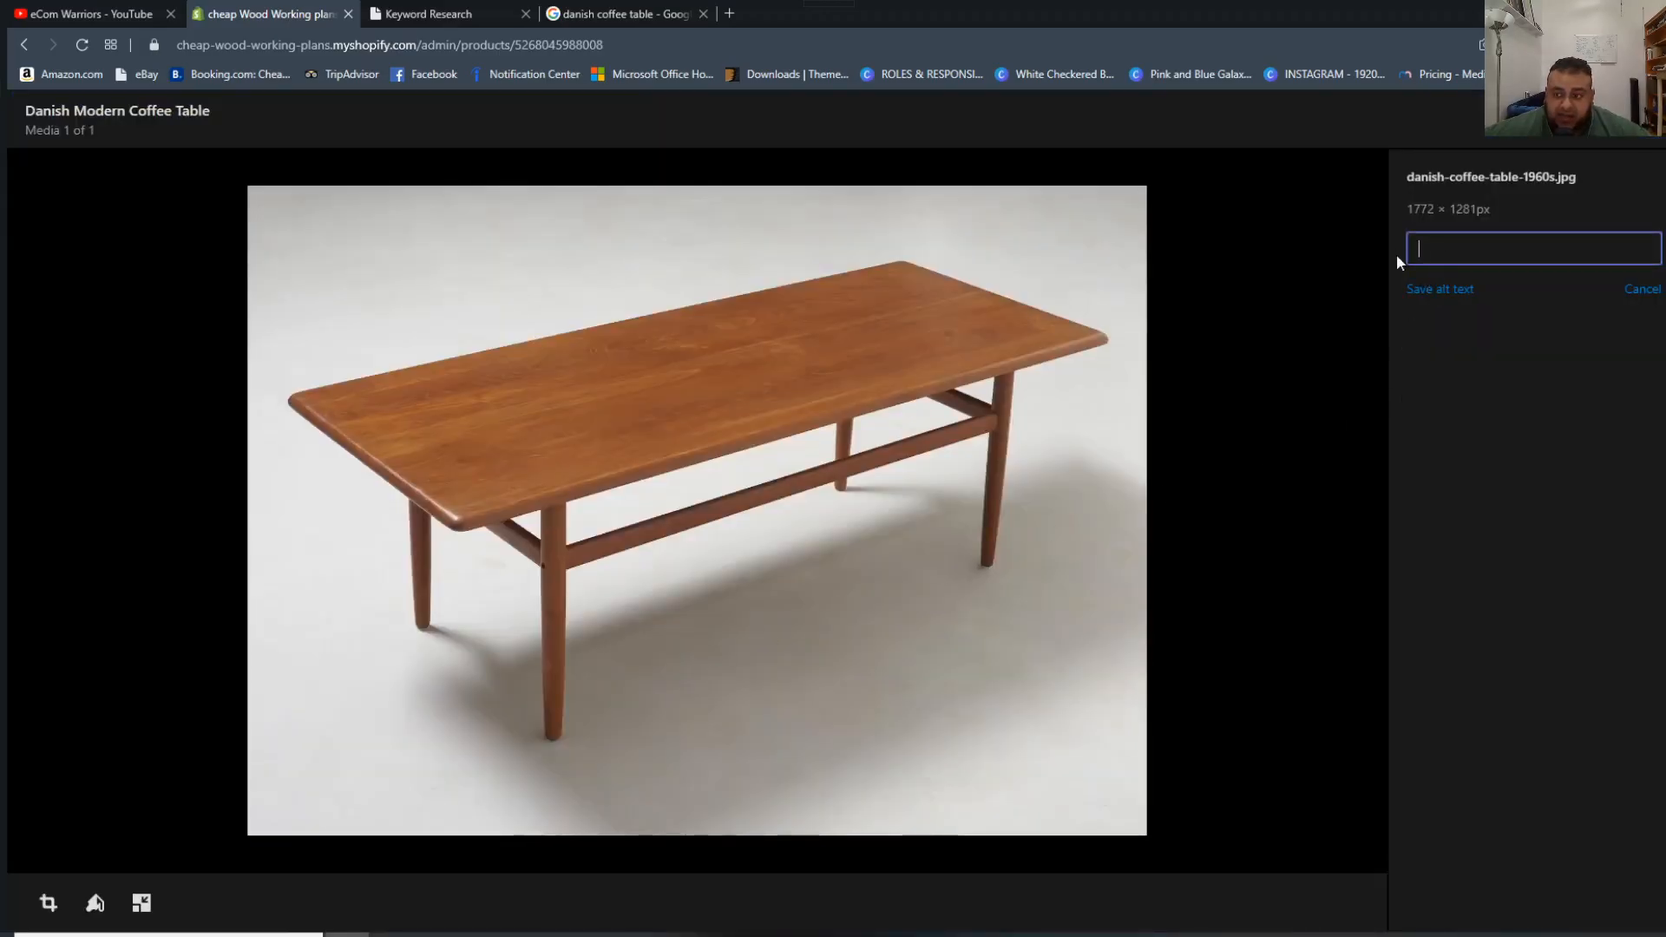
{"action": "left_click", "coordinate": [1643, 289]}
{"action": "left_click", "coordinate": [1462, 346]}
{"action": "key", "text": "ctrl+v"}
{"action": "left_click", "coordinate": [1445, 290]}
{"action": "left_click_drag", "start_coordinate": [1407, 243], "coordinate": [1551, 218]}
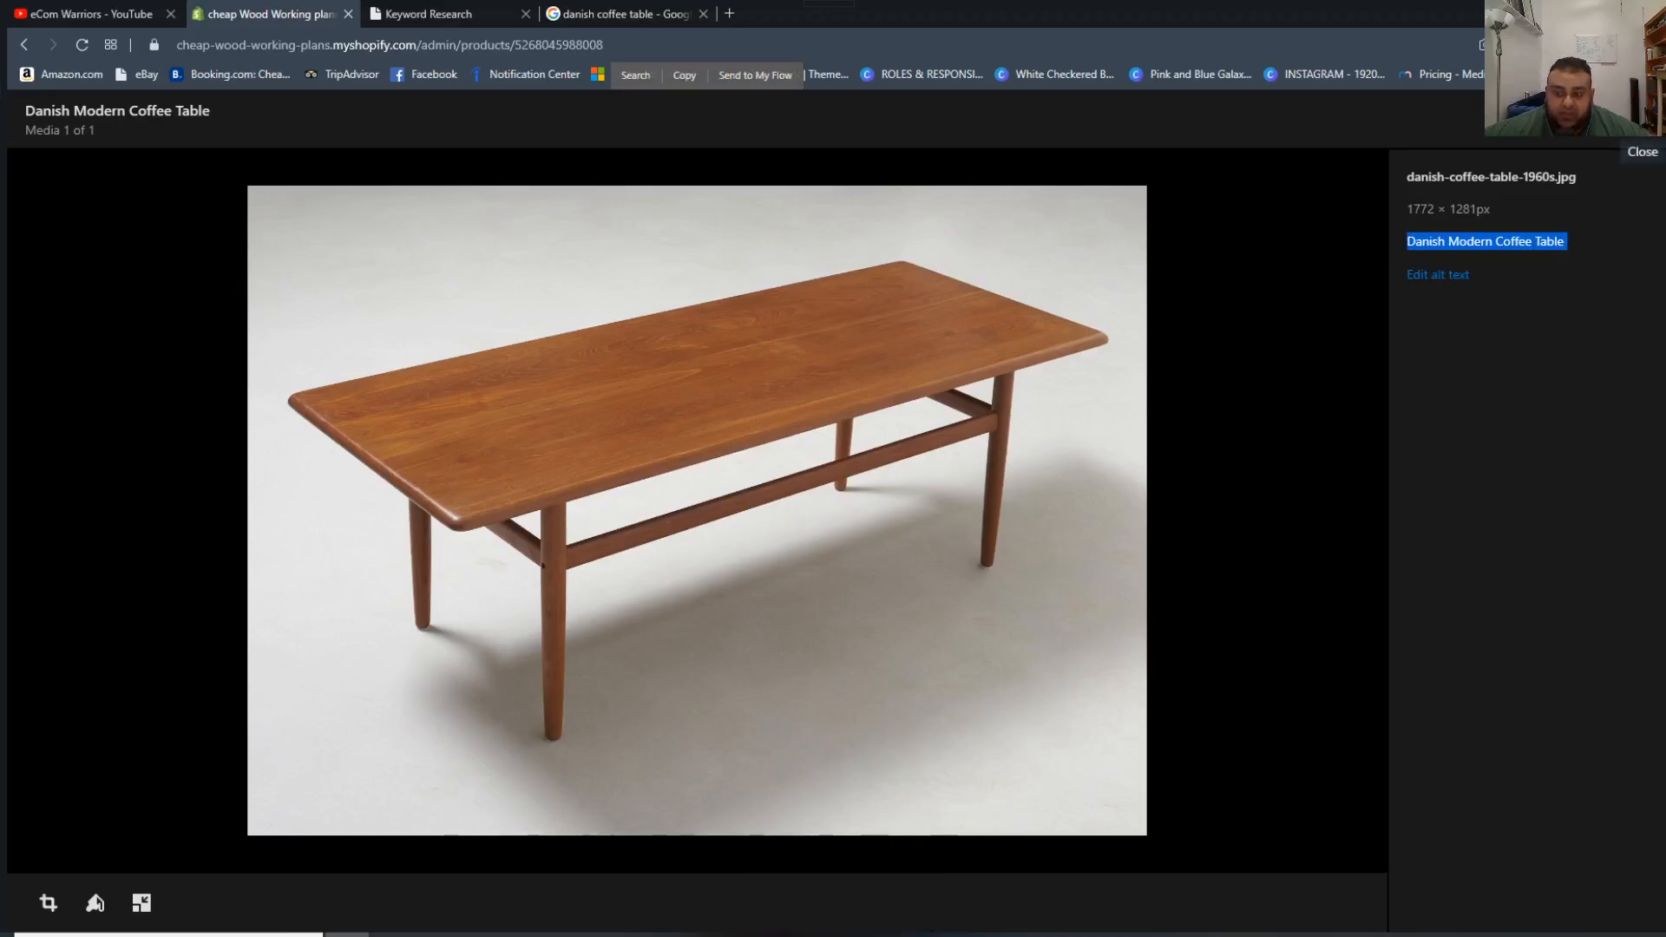
{"action": "left_click", "coordinate": [1642, 119]}
Review the product's tags and switch to the eCom Warriors channel page on YouTube.
{"action": "scroll", "coordinate": [1273, 717], "scroll_direction": "up", "scroll_amount": 1}
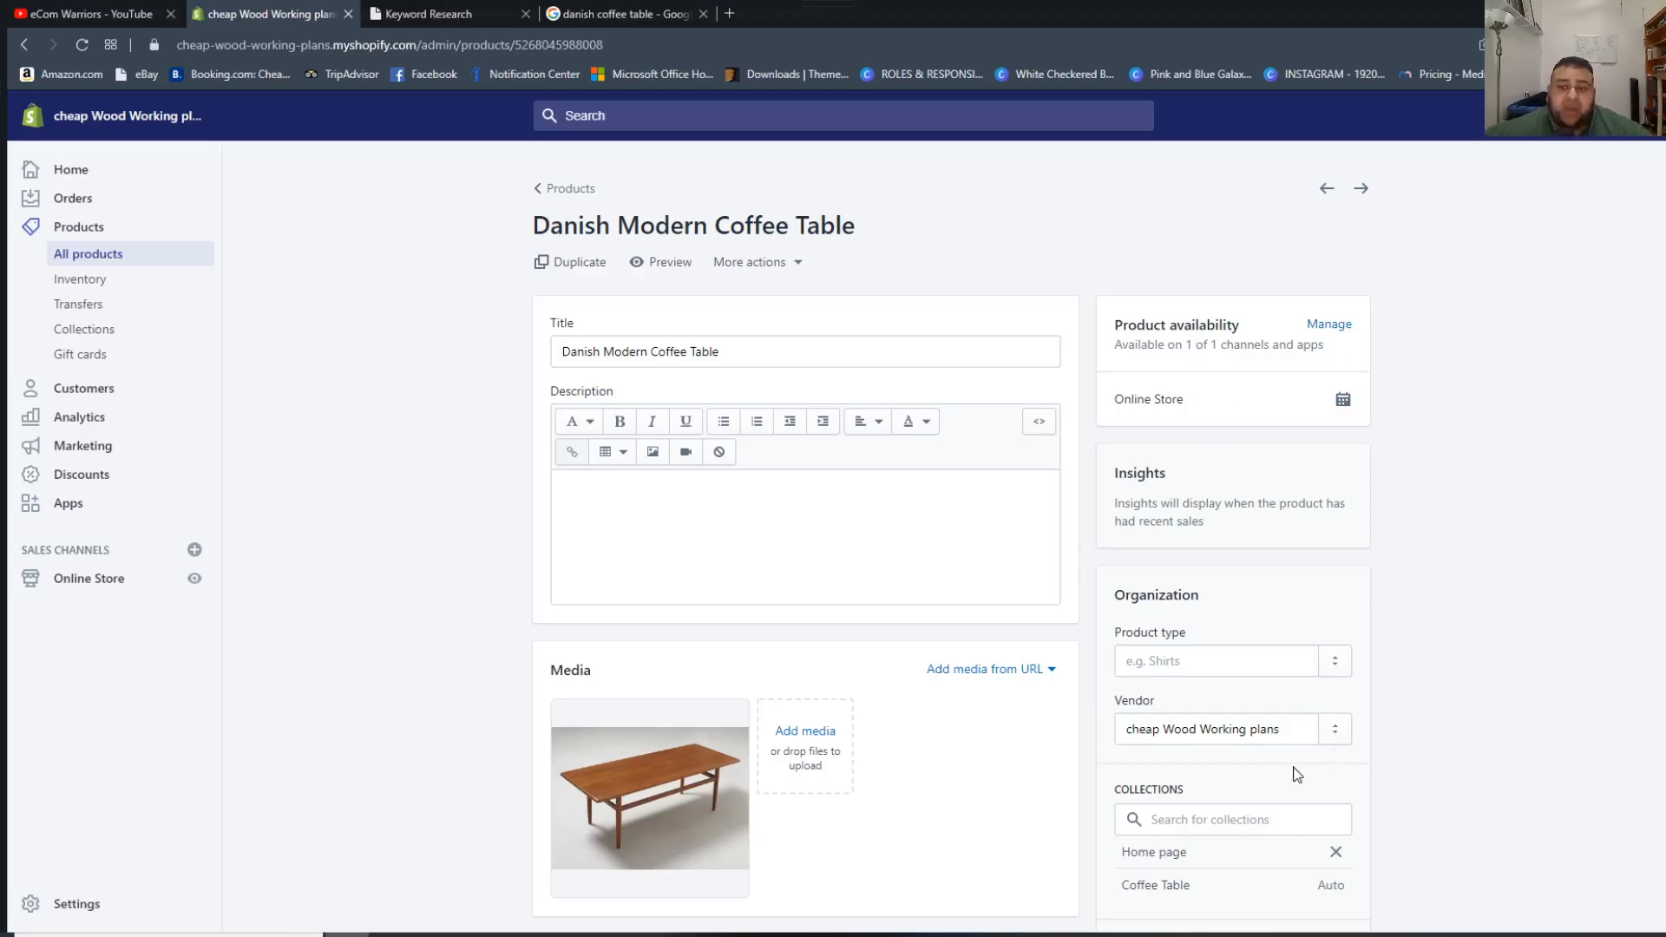
{"action": "scroll", "coordinate": [1184, 785], "scroll_direction": "down", "scroll_amount": 3}
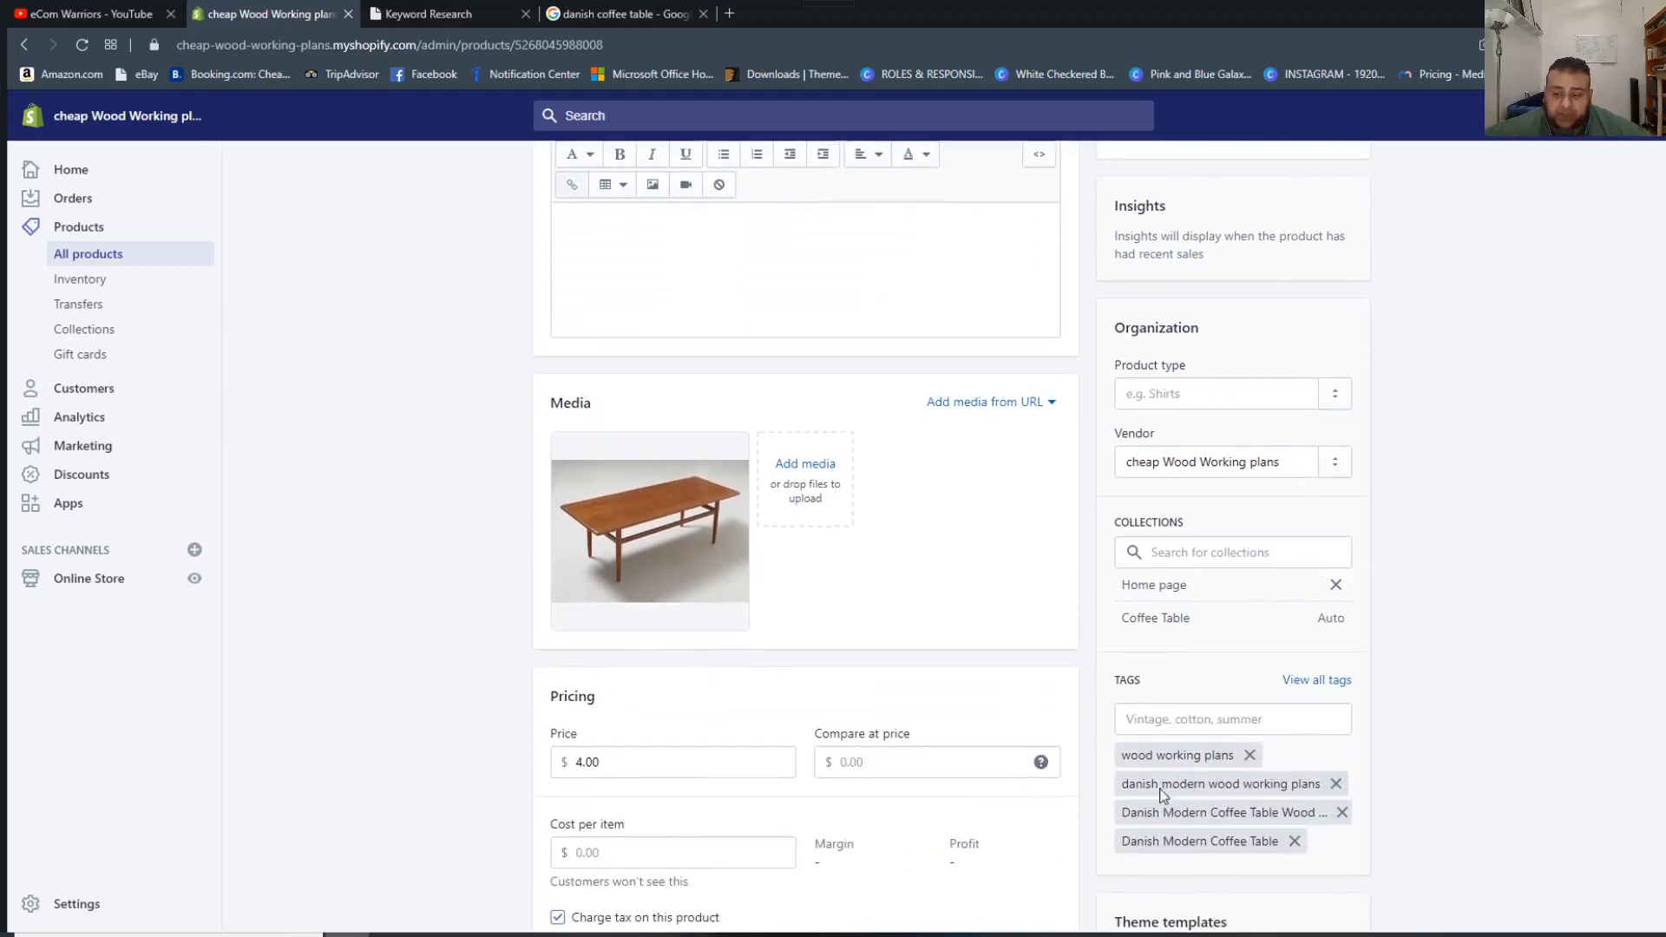
{"action": "scroll", "coordinate": [1167, 788], "scroll_direction": "up", "scroll_amount": 3}
{"action": "left_click", "coordinate": [156, 13]}
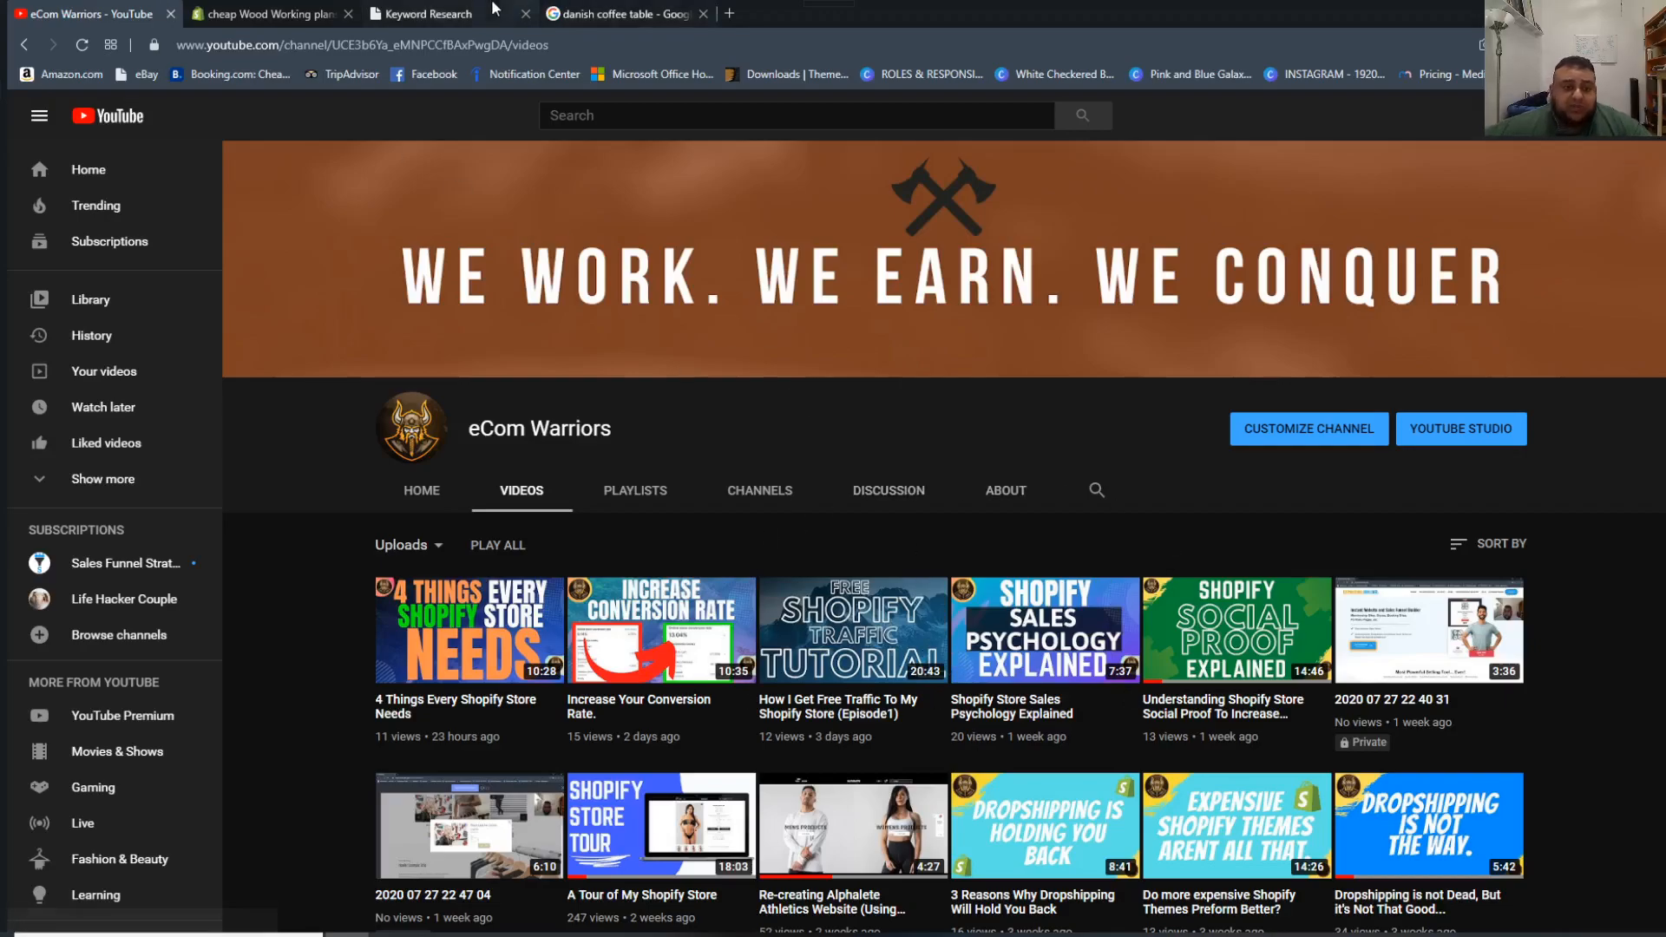
Switch back to the Shopify product and examine its title, description, media and tags, highlighting the "danish modern wood working plans" tag.
{"action": "left_click", "coordinate": [335, 3]}
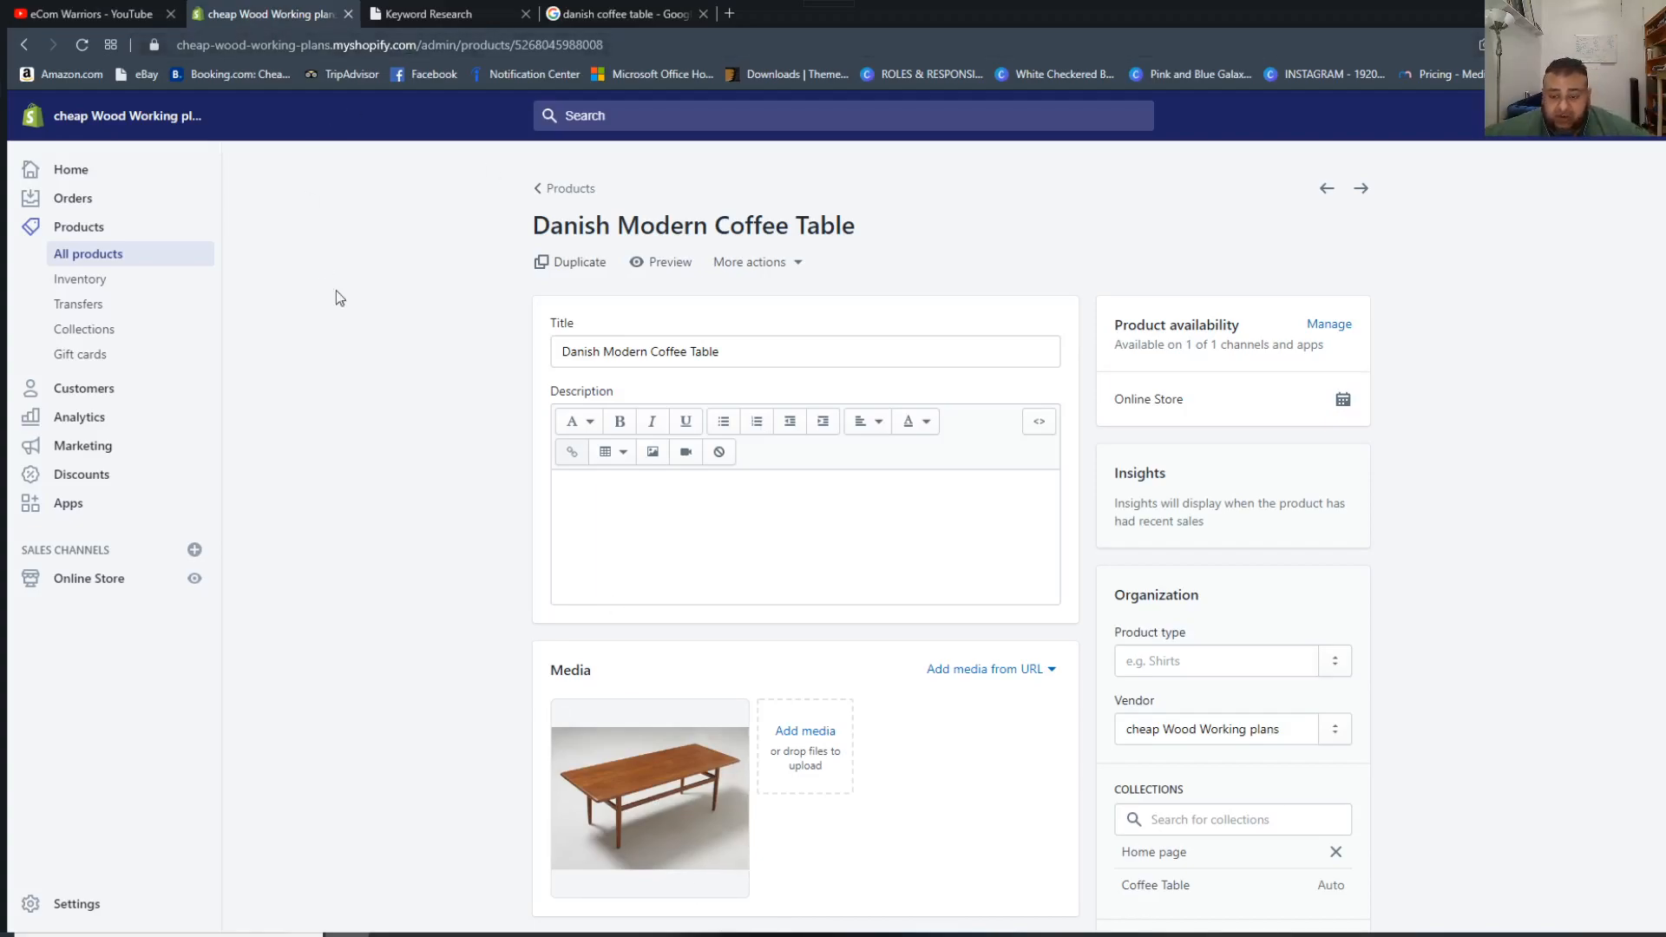
{"action": "scroll", "coordinate": [674, 517], "scroll_direction": "down", "scroll_amount": 7}
{"action": "scroll", "coordinate": [680, 536], "scroll_direction": "up", "scroll_amount": 7}
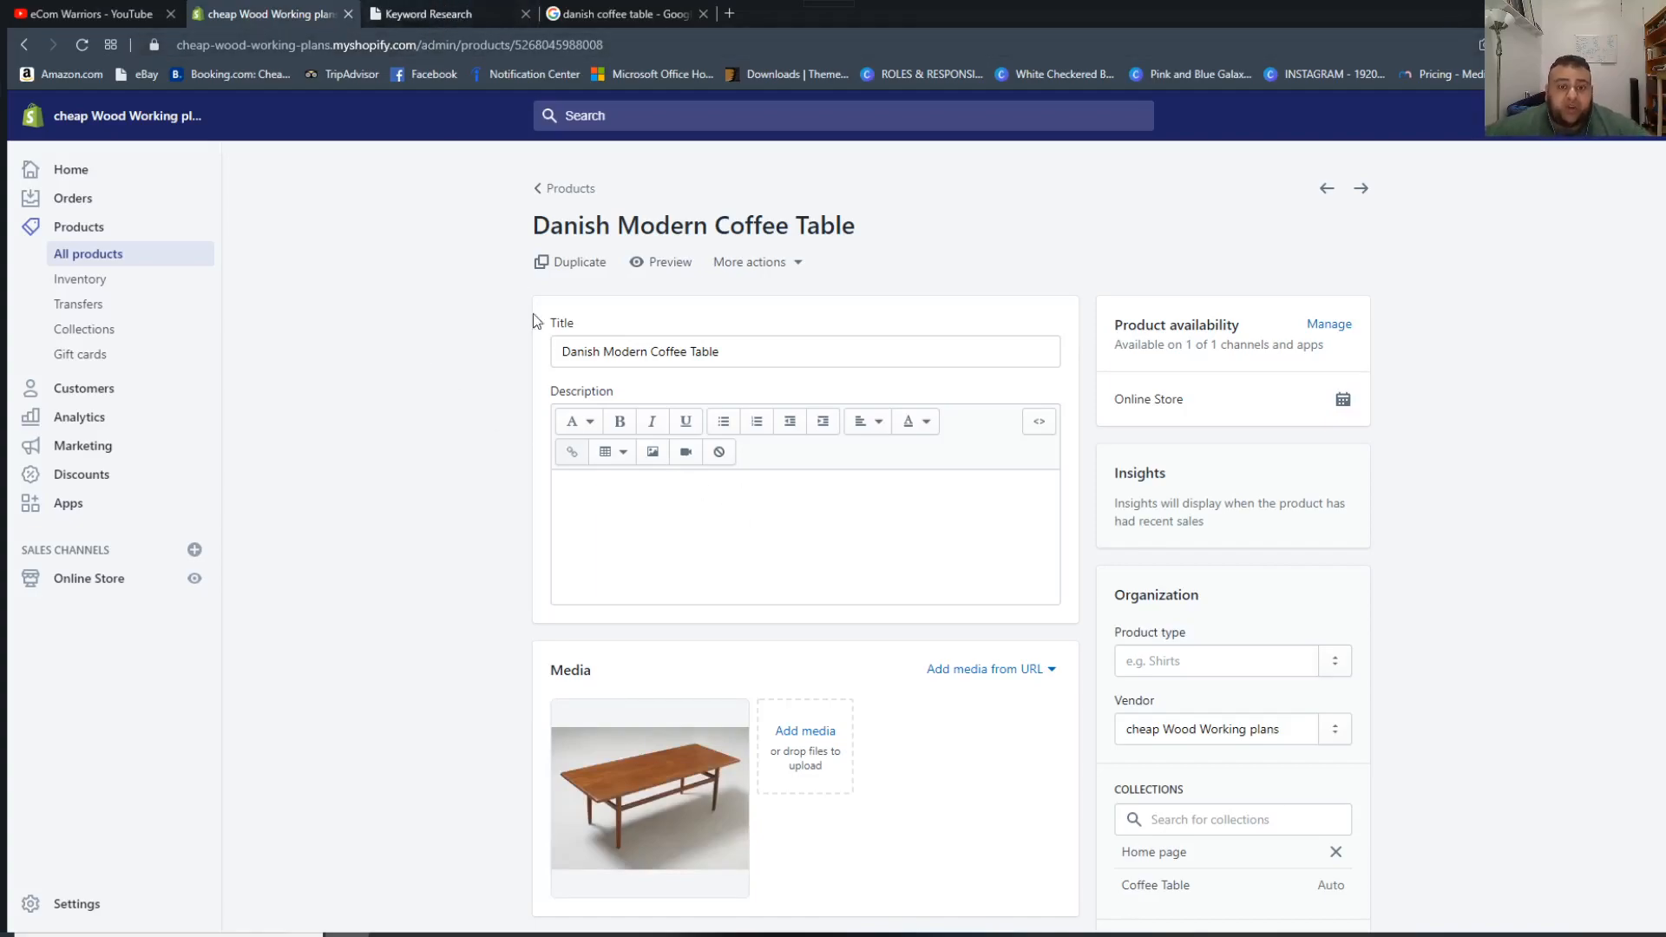
{"action": "scroll", "coordinate": [888, 110], "scroll_direction": "down", "scroll_amount": 3}
{"action": "scroll", "coordinate": [887, 115], "scroll_direction": "up", "scroll_amount": 3}
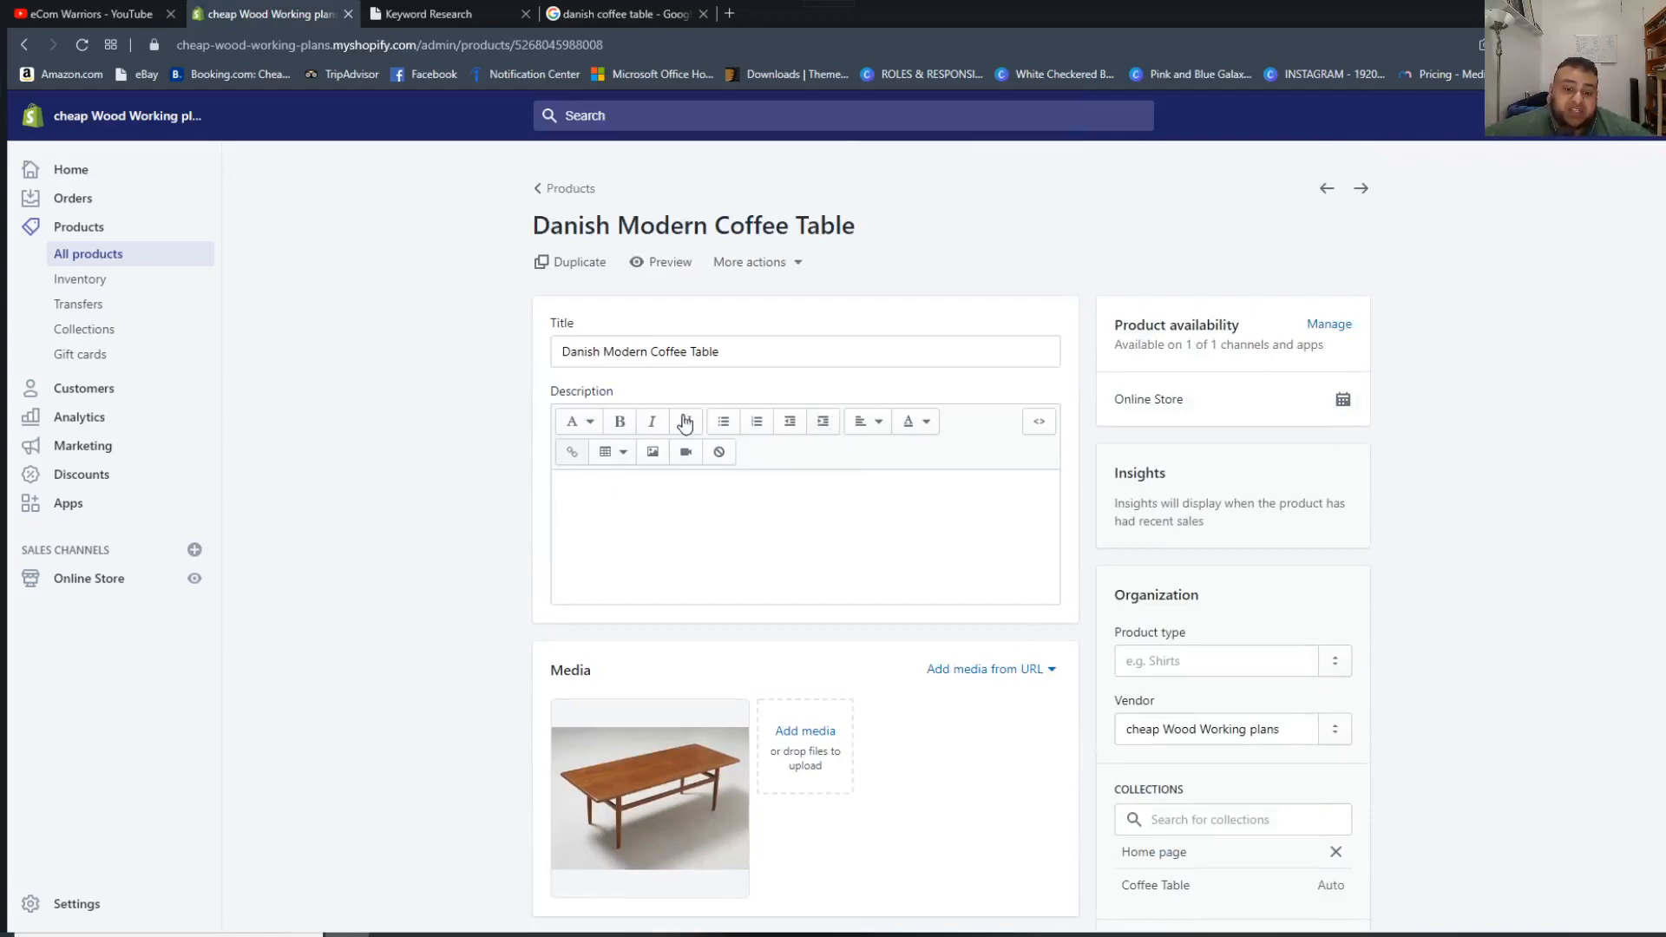
{"action": "scroll", "coordinate": [482, 649], "scroll_direction": "down", "scroll_amount": 2}
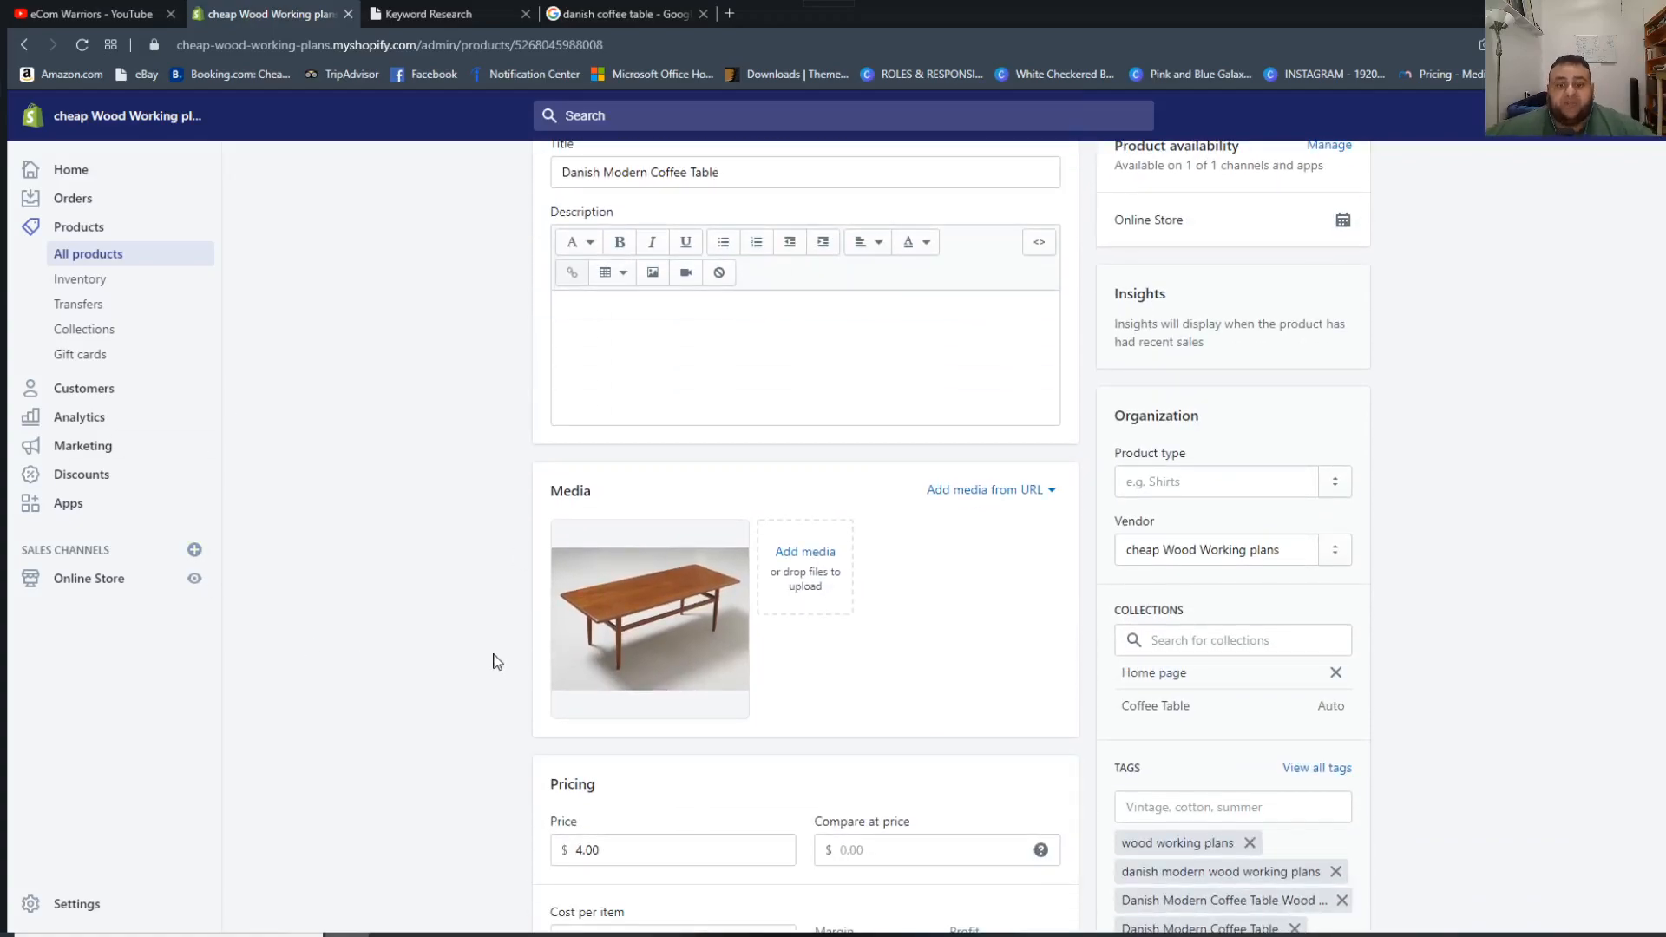
{"action": "scroll", "coordinate": [680, 653], "scroll_direction": "up", "scroll_amount": 2}
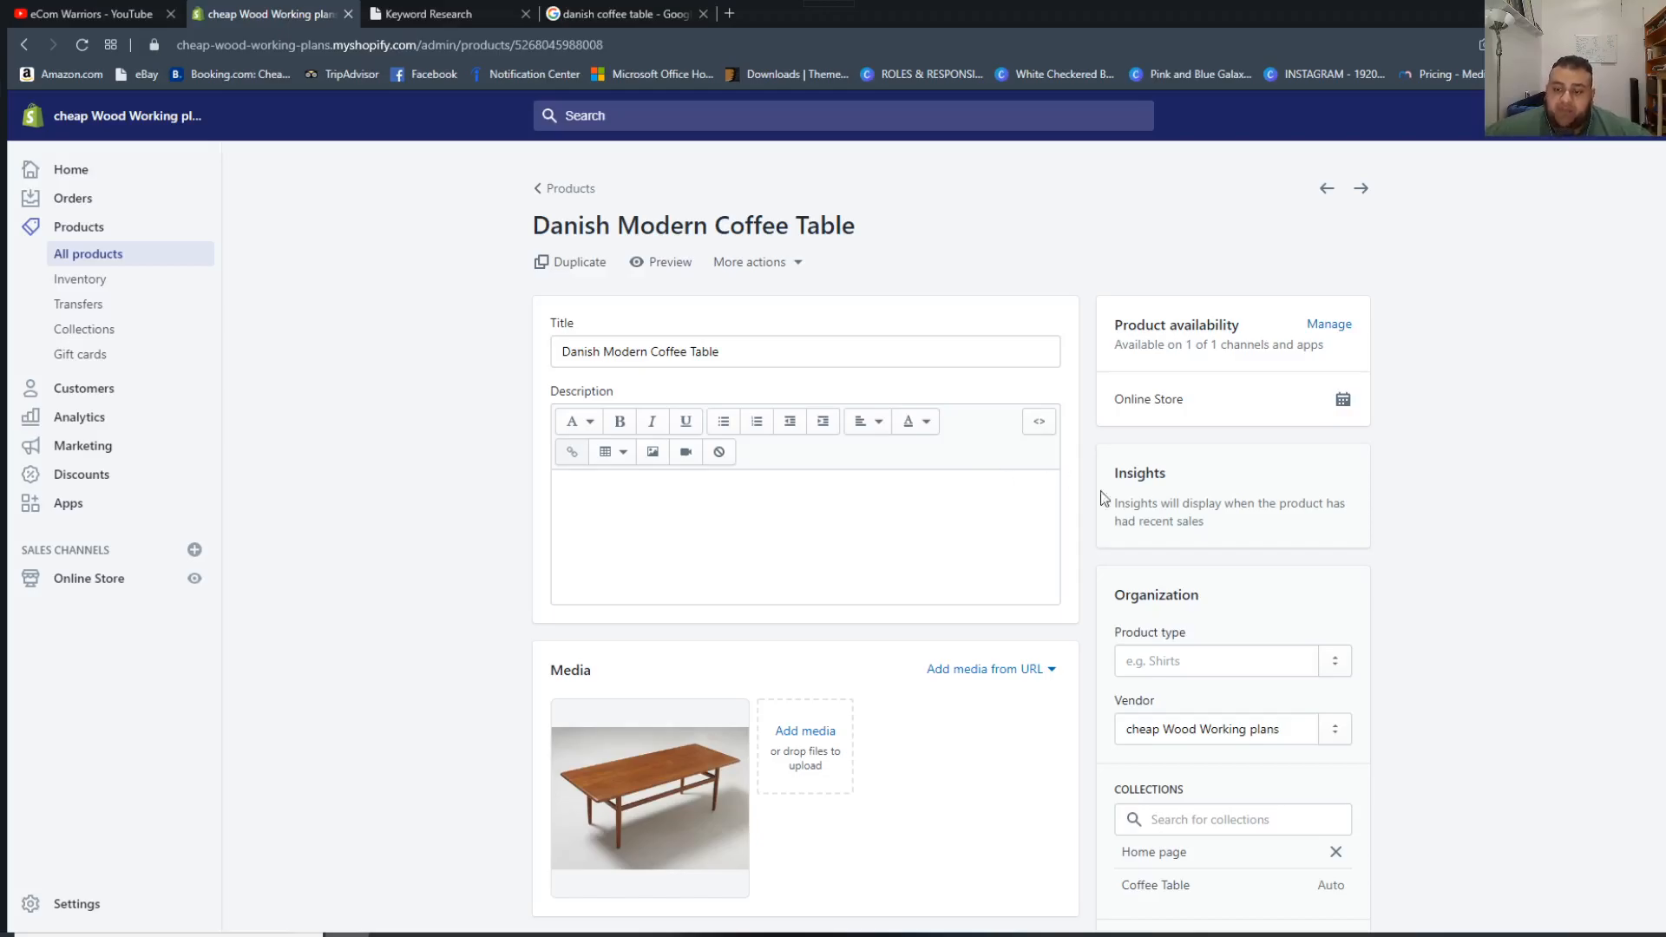
{"action": "scroll", "coordinate": [1215, 576], "scroll_direction": "down", "scroll_amount": 7}
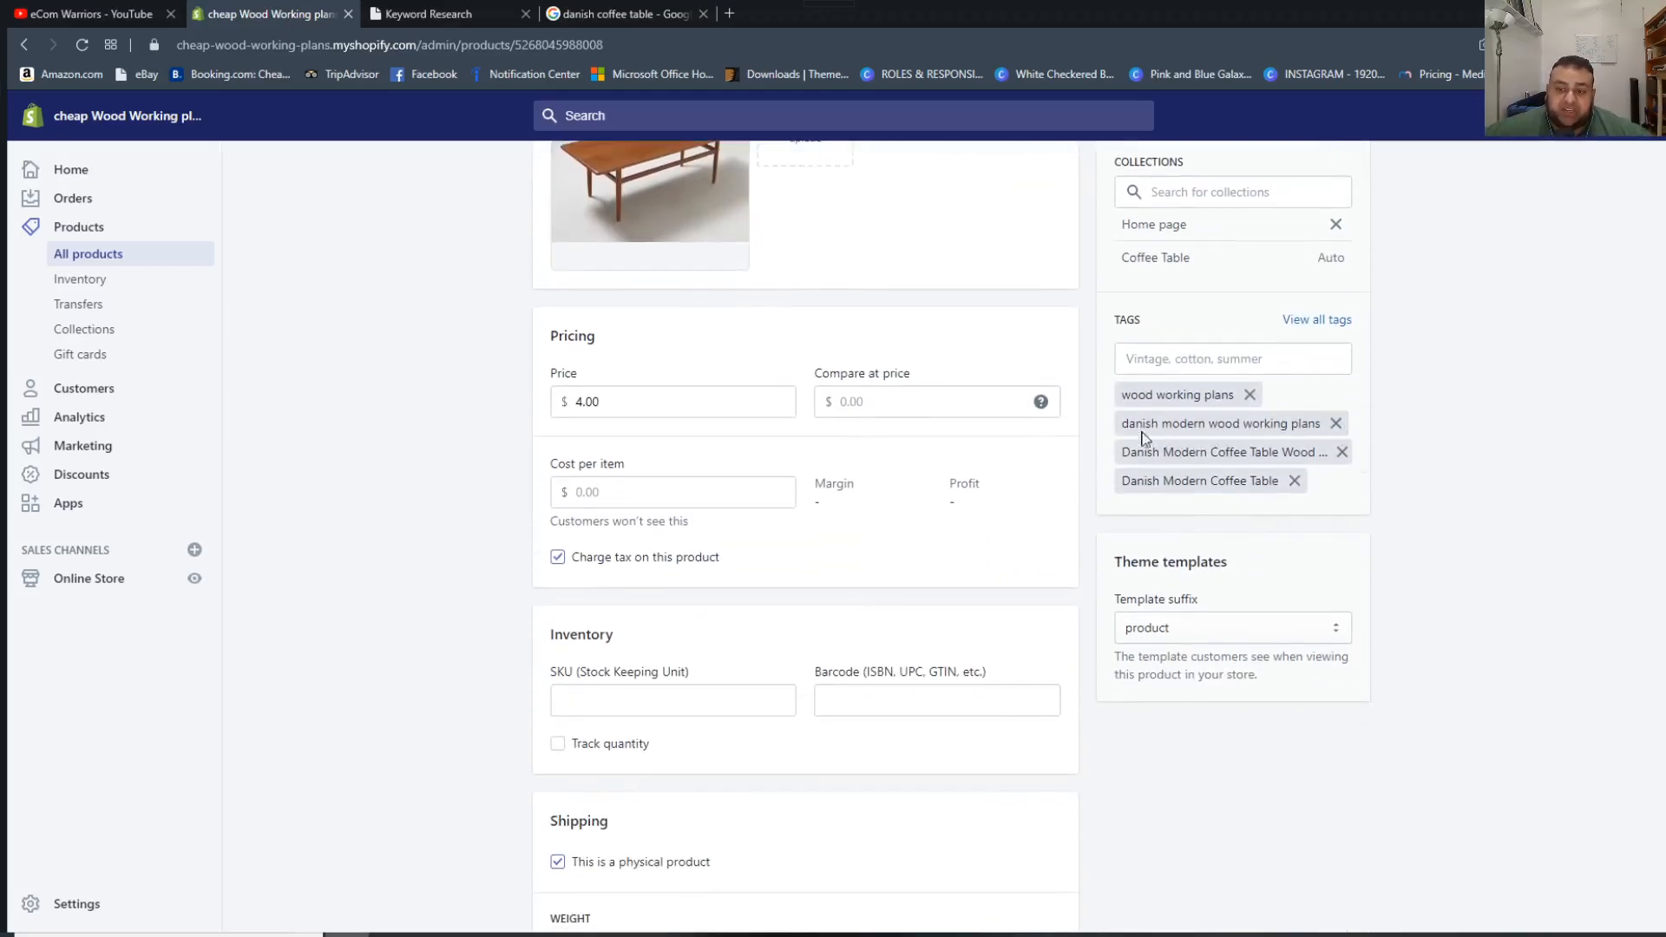
{"action": "left_click_drag", "start_coordinate": [1128, 431], "coordinate": [1320, 425]}
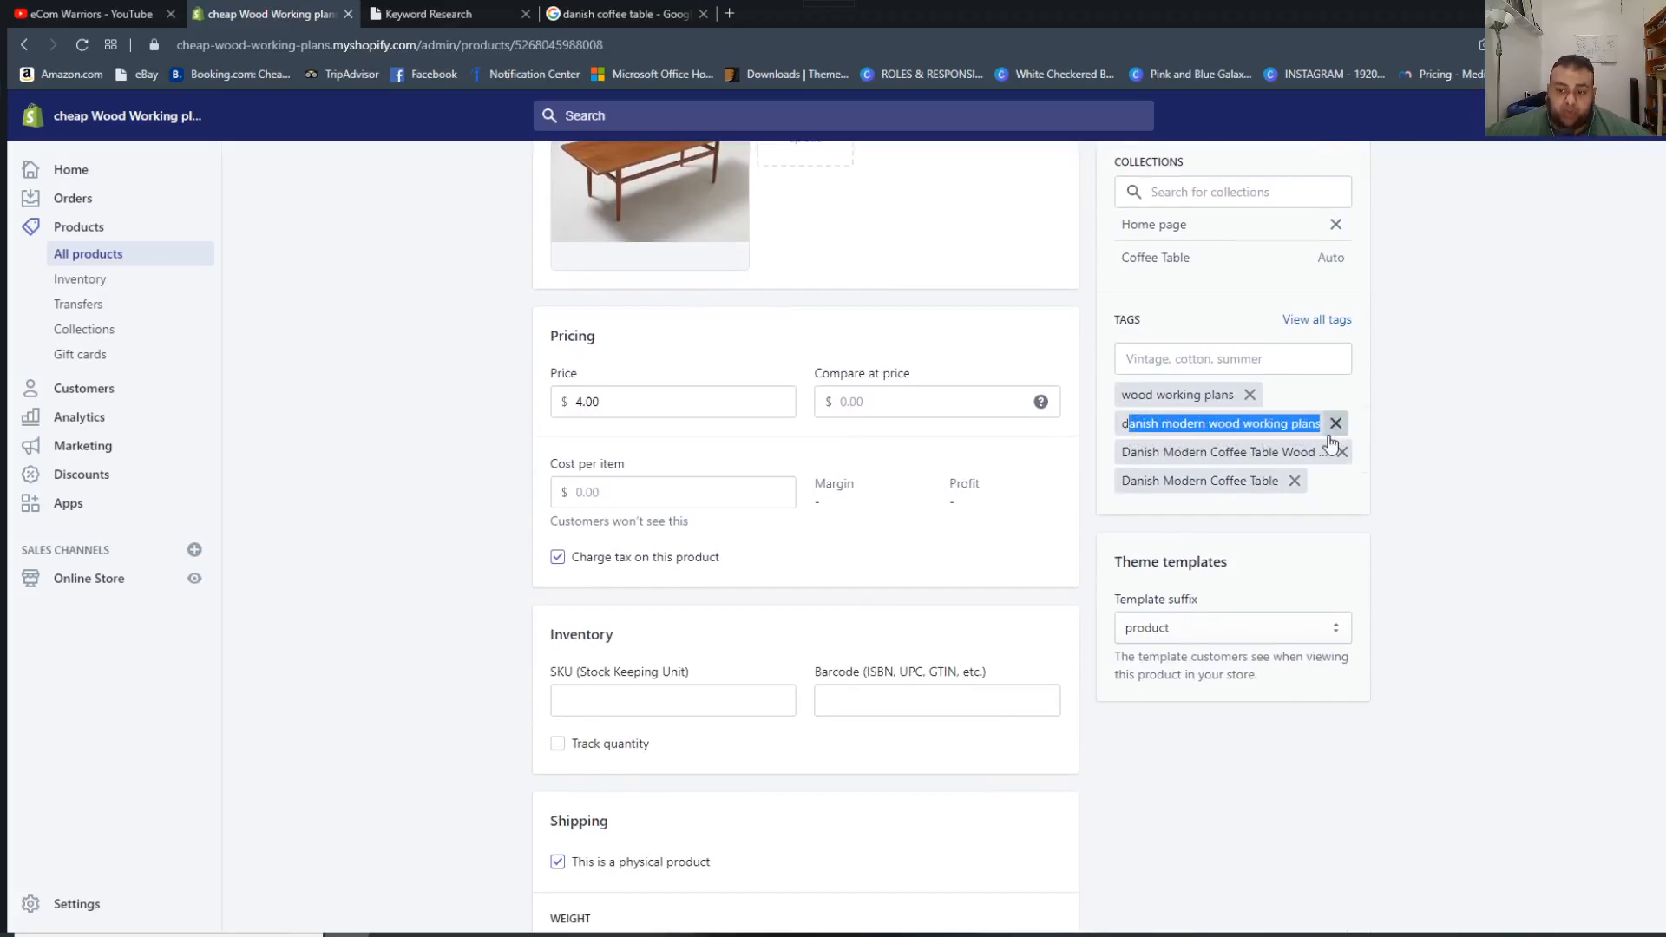
Switch to the SEO Kit keyword research tool and search for "danish coffee table" in the United States of America.
{"action": "left_click", "coordinate": [452, 10]}
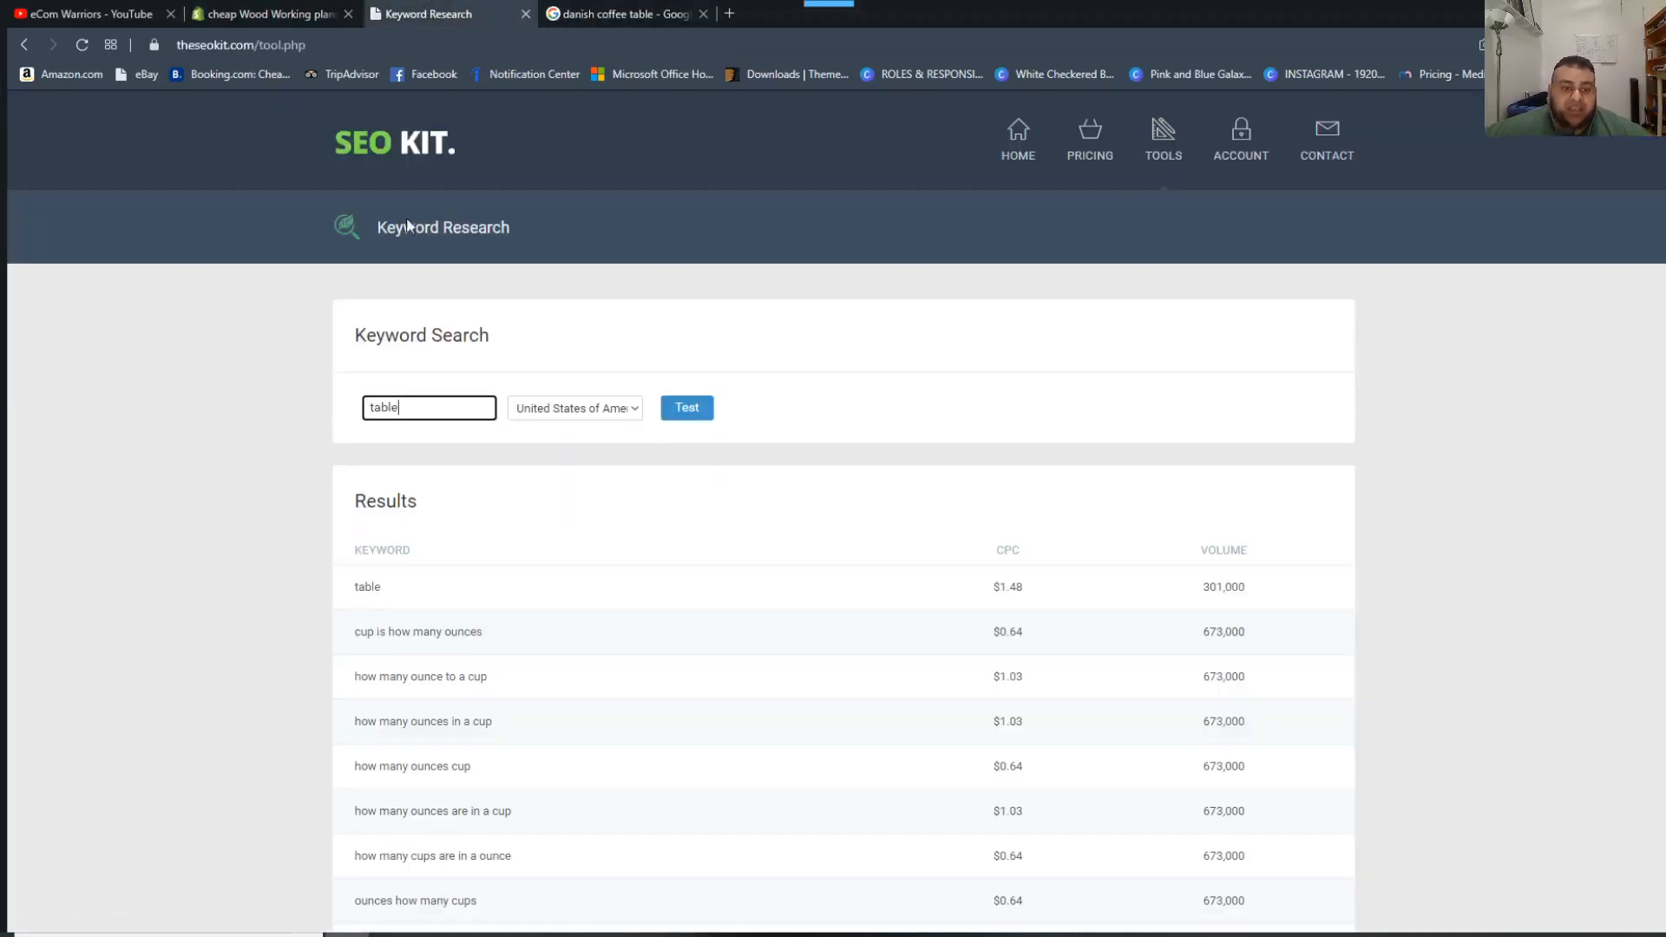
{"action": "key", "text": "BackSpace"}
{"action": "key", "text": "BackSpace"}
{"action": "key", "text": "BackSpace"}
{"action": "key", "text": "BackSpace"}
{"action": "key", "text": "BackSpace"}
{"action": "type", "text": "danish coffee tan"}
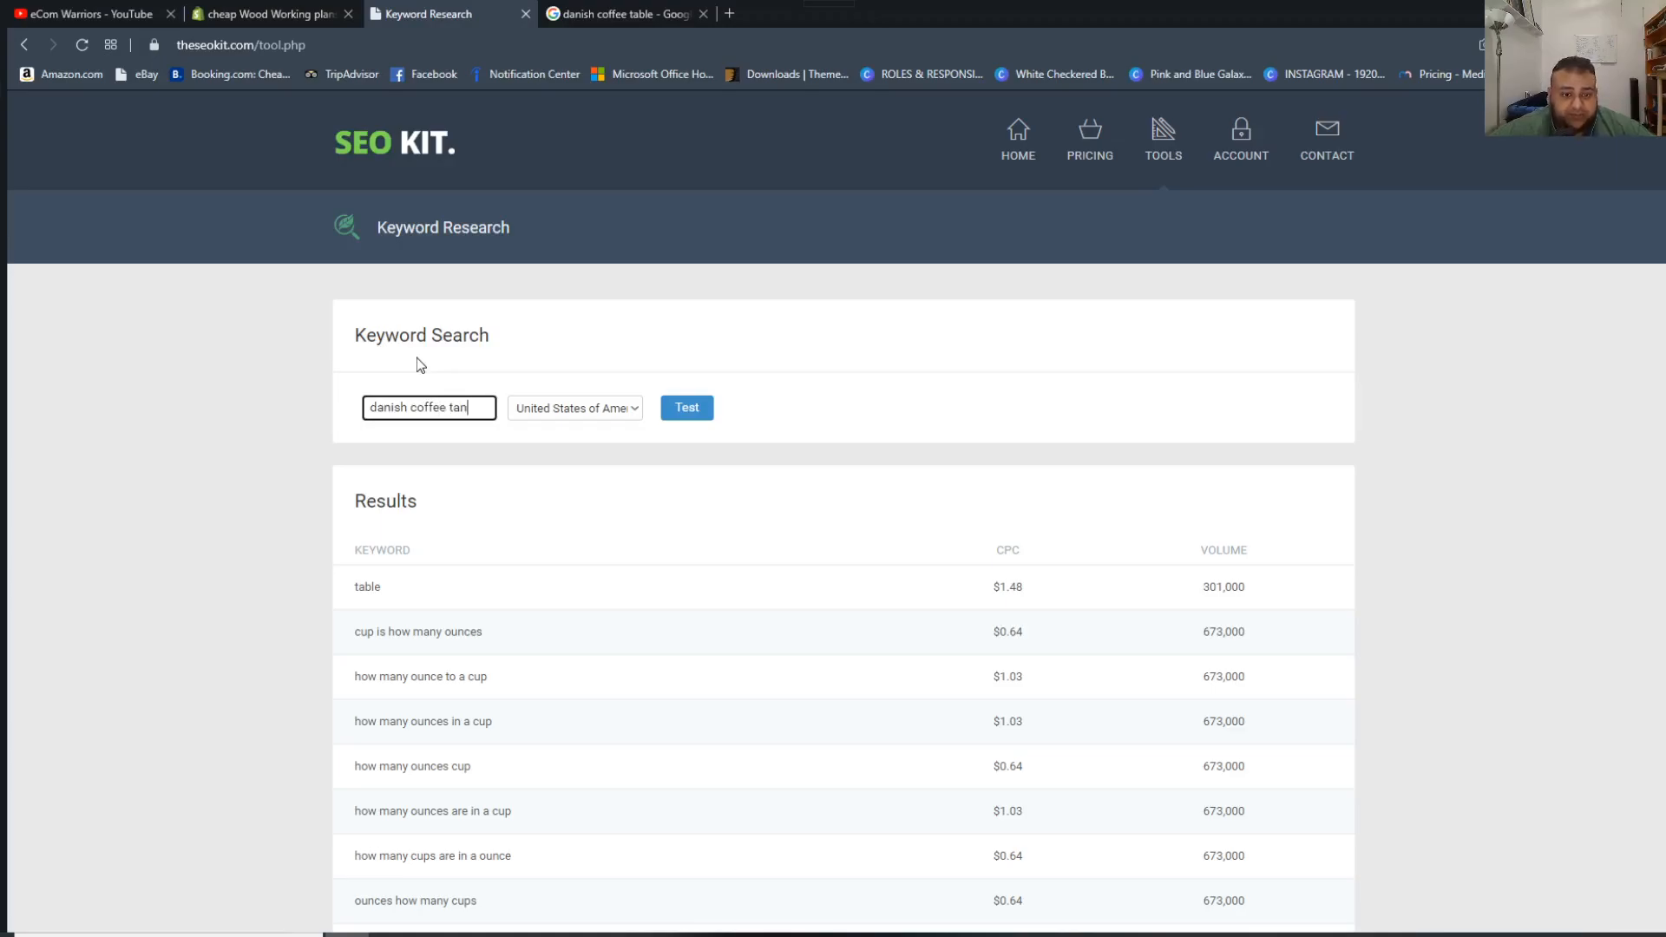
{"action": "key", "text": "BackSpace"}
{"action": "key", "text": "BackSpace"}
{"action": "type", "text": "ble"}
{"action": "left_click", "coordinate": [673, 419]}
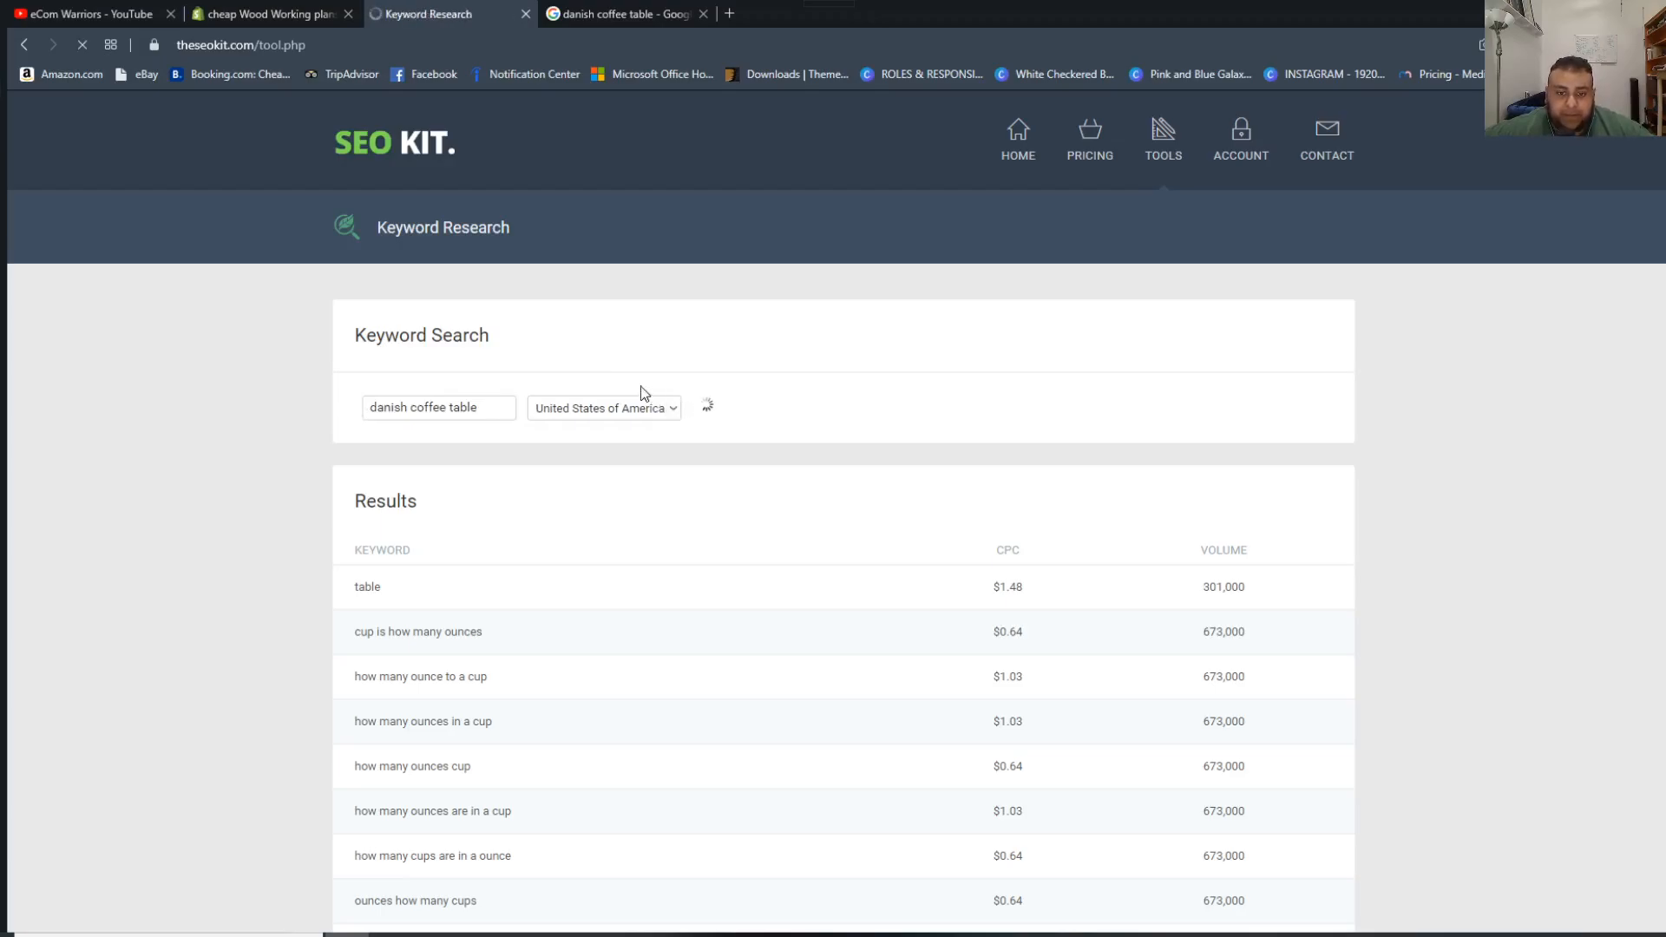
Examine the "danish coffee table" keyword results, comparing the variations, their CPC and search volume down to the end of the list.
{"action": "scroll", "coordinate": [549, 540], "scroll_direction": "down", "scroll_amount": 2}
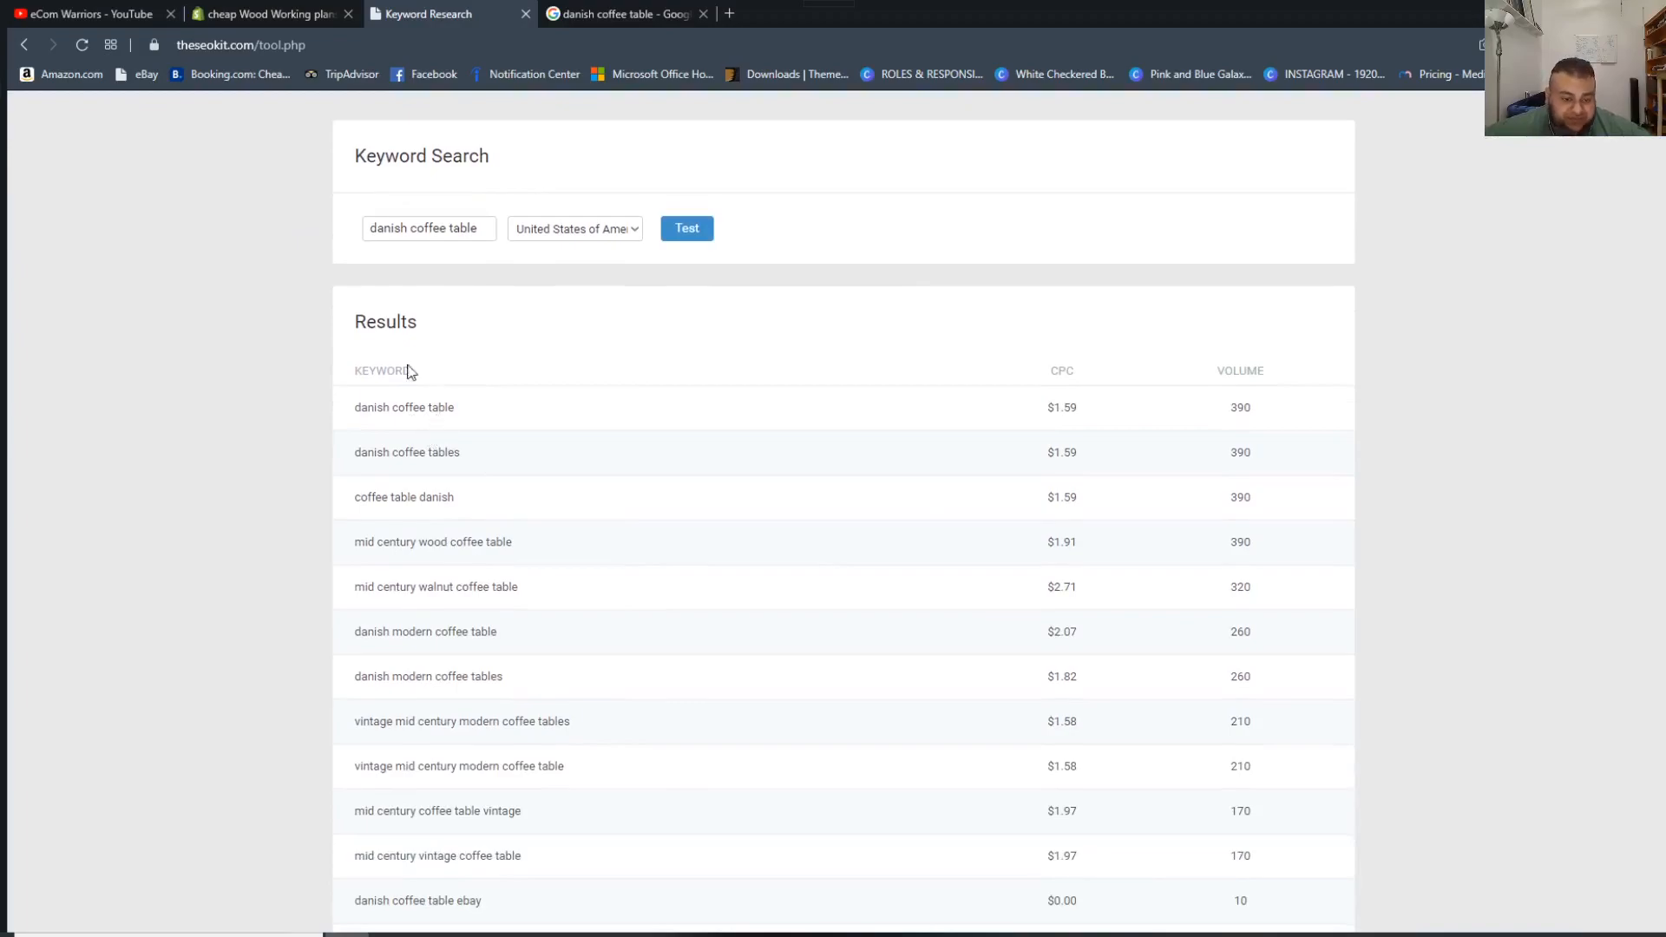
{"action": "left_click_drag", "start_coordinate": [334, 416], "coordinate": [460, 452]}
{"action": "left_click_drag", "start_coordinate": [368, 498], "coordinate": [462, 509]}
{"action": "scroll", "coordinate": [440, 515], "scroll_direction": "down", "scroll_amount": 2}
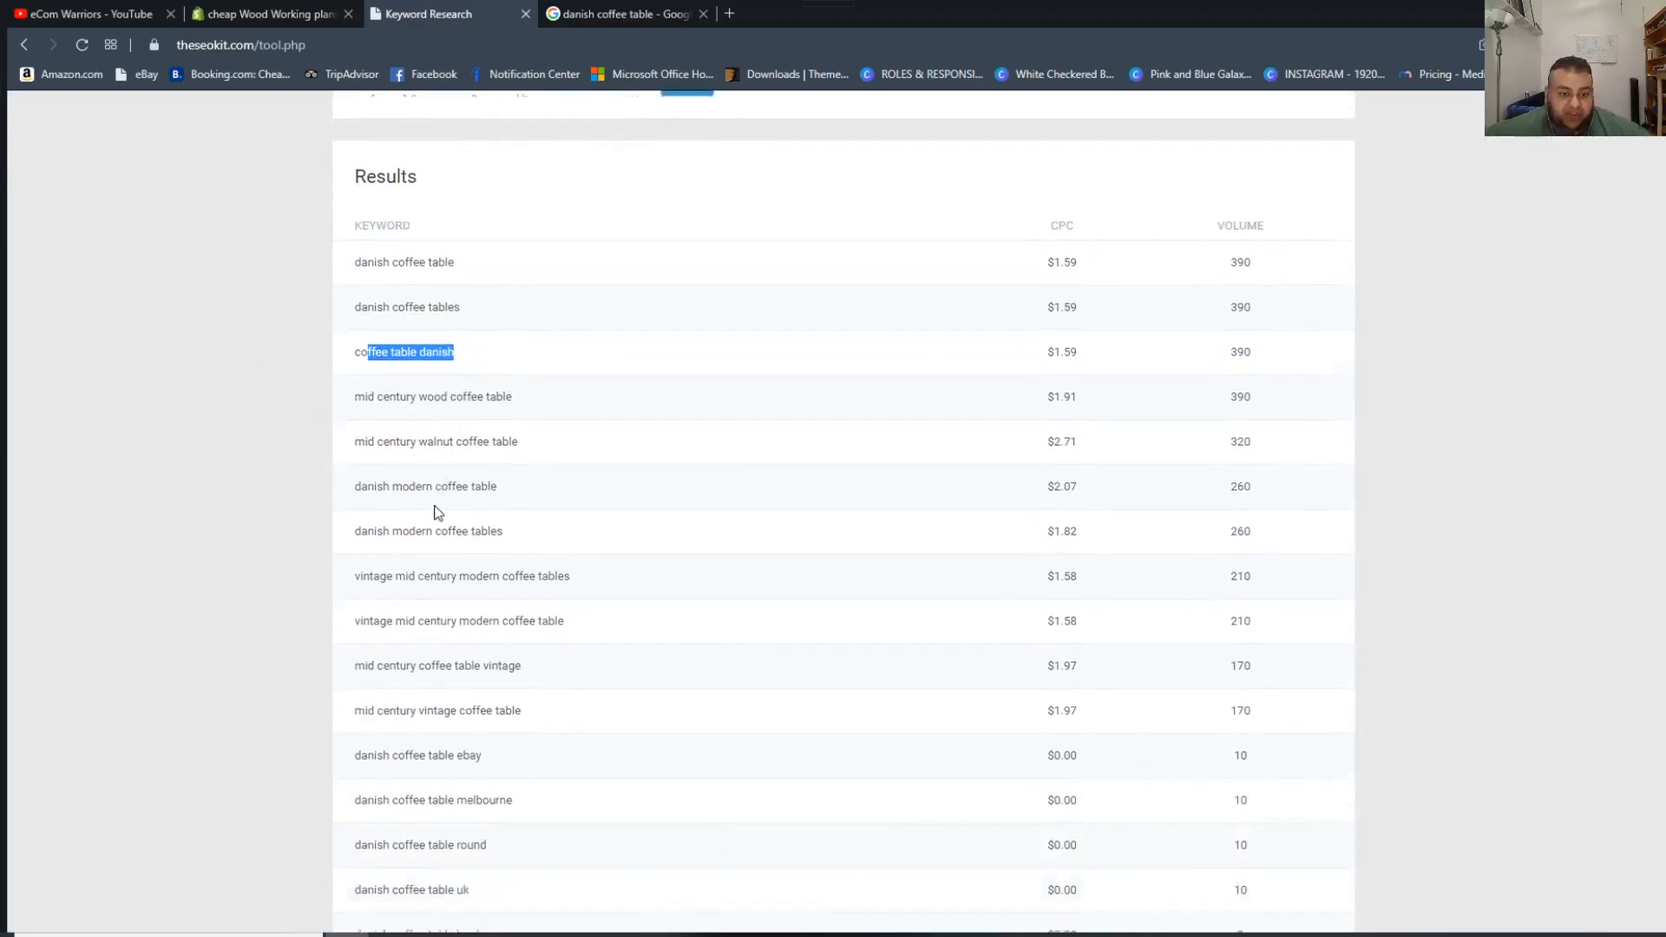
{"action": "left_click_drag", "start_coordinate": [365, 373], "coordinate": [502, 375]}
{"action": "left_click_drag", "start_coordinate": [368, 408], "coordinate": [503, 465]}
{"action": "left_click", "coordinate": [368, 497]}
{"action": "scroll", "coordinate": [443, 461], "scroll_direction": "down", "scroll_amount": 2}
{"action": "scroll", "coordinate": [523, 663], "scroll_direction": "up", "scroll_amount": 5}
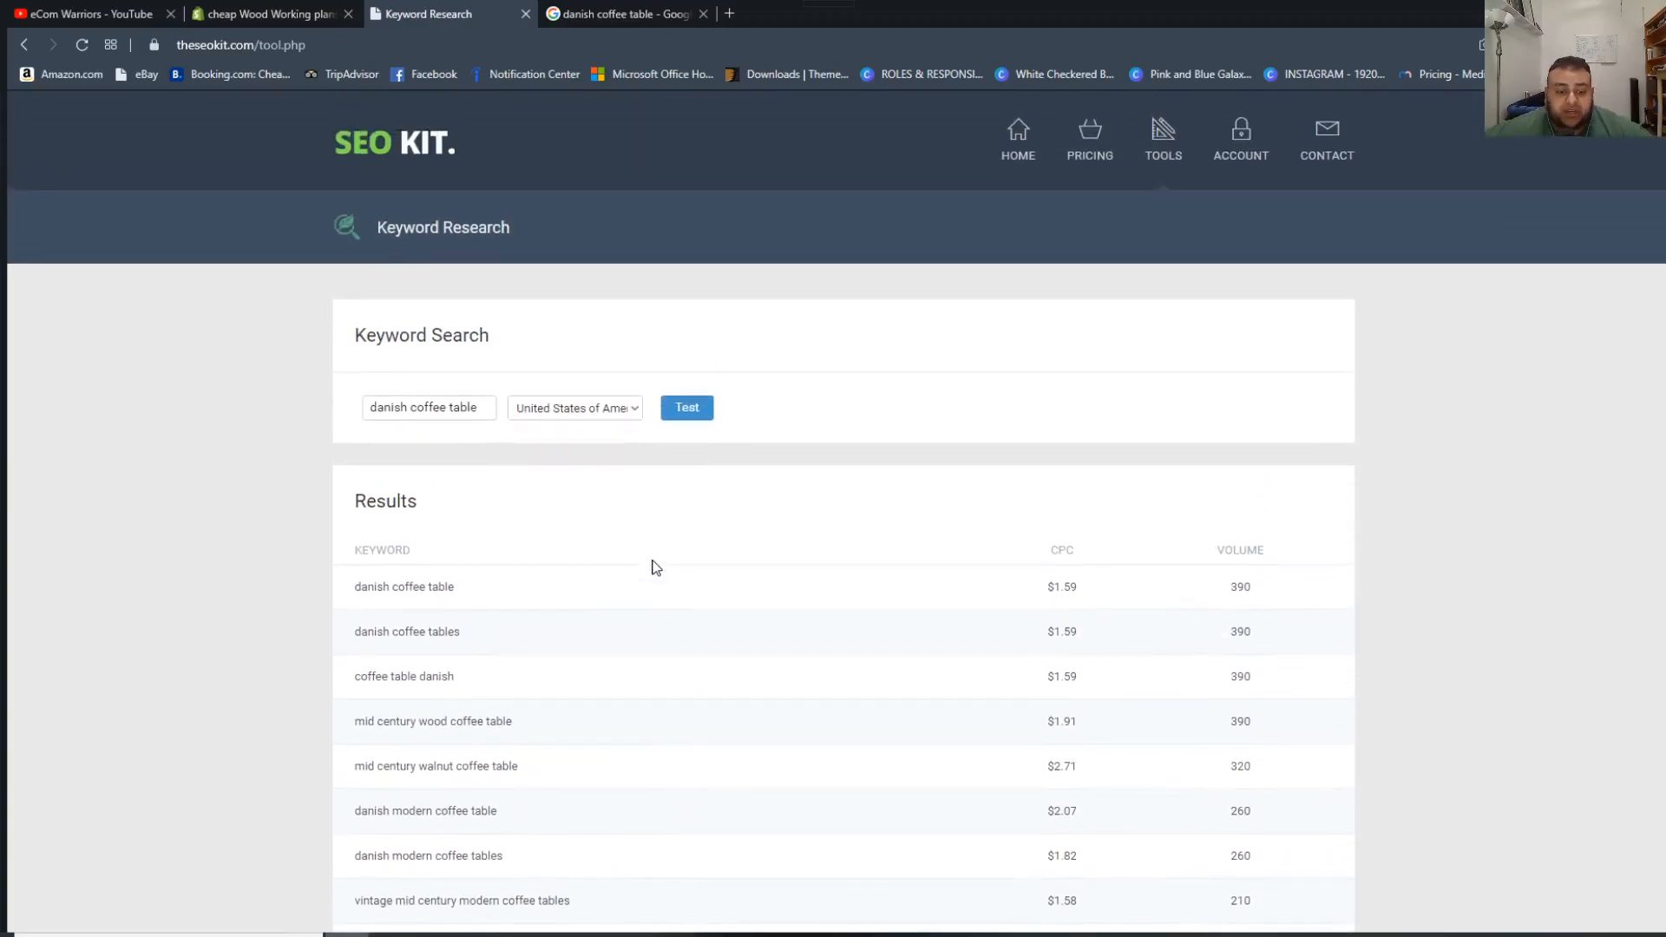
{"action": "scroll", "coordinate": [656, 568], "scroll_direction": "down", "scroll_amount": 1}
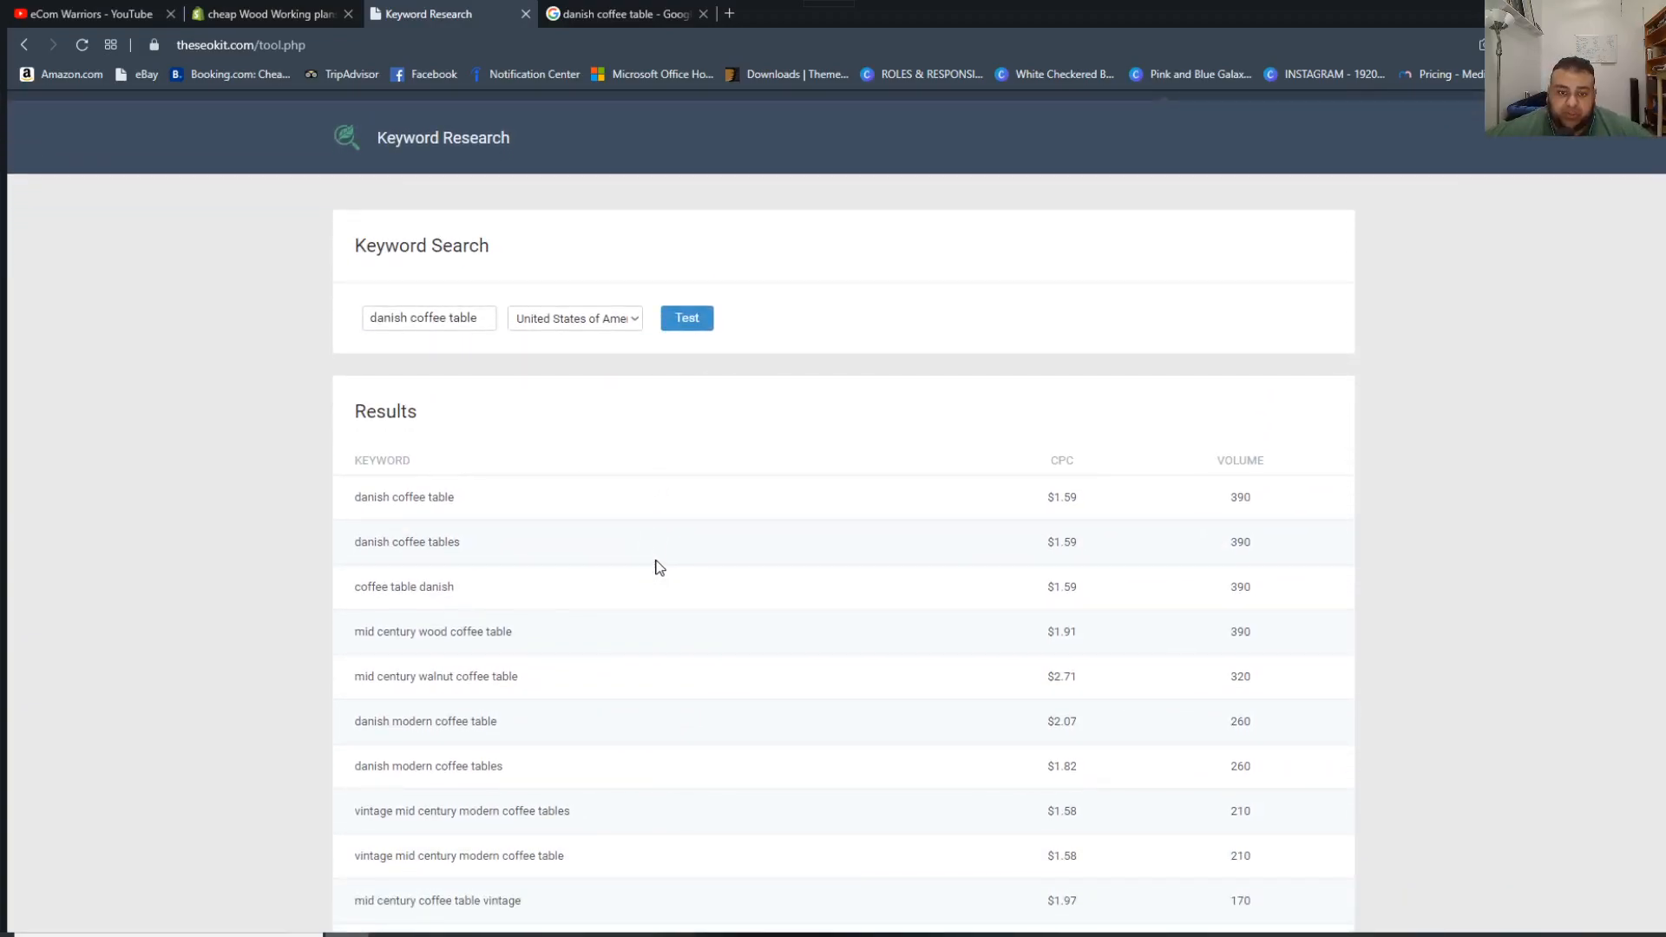
{"action": "scroll", "coordinate": [558, 435], "scroll_direction": "down", "scroll_amount": 5}
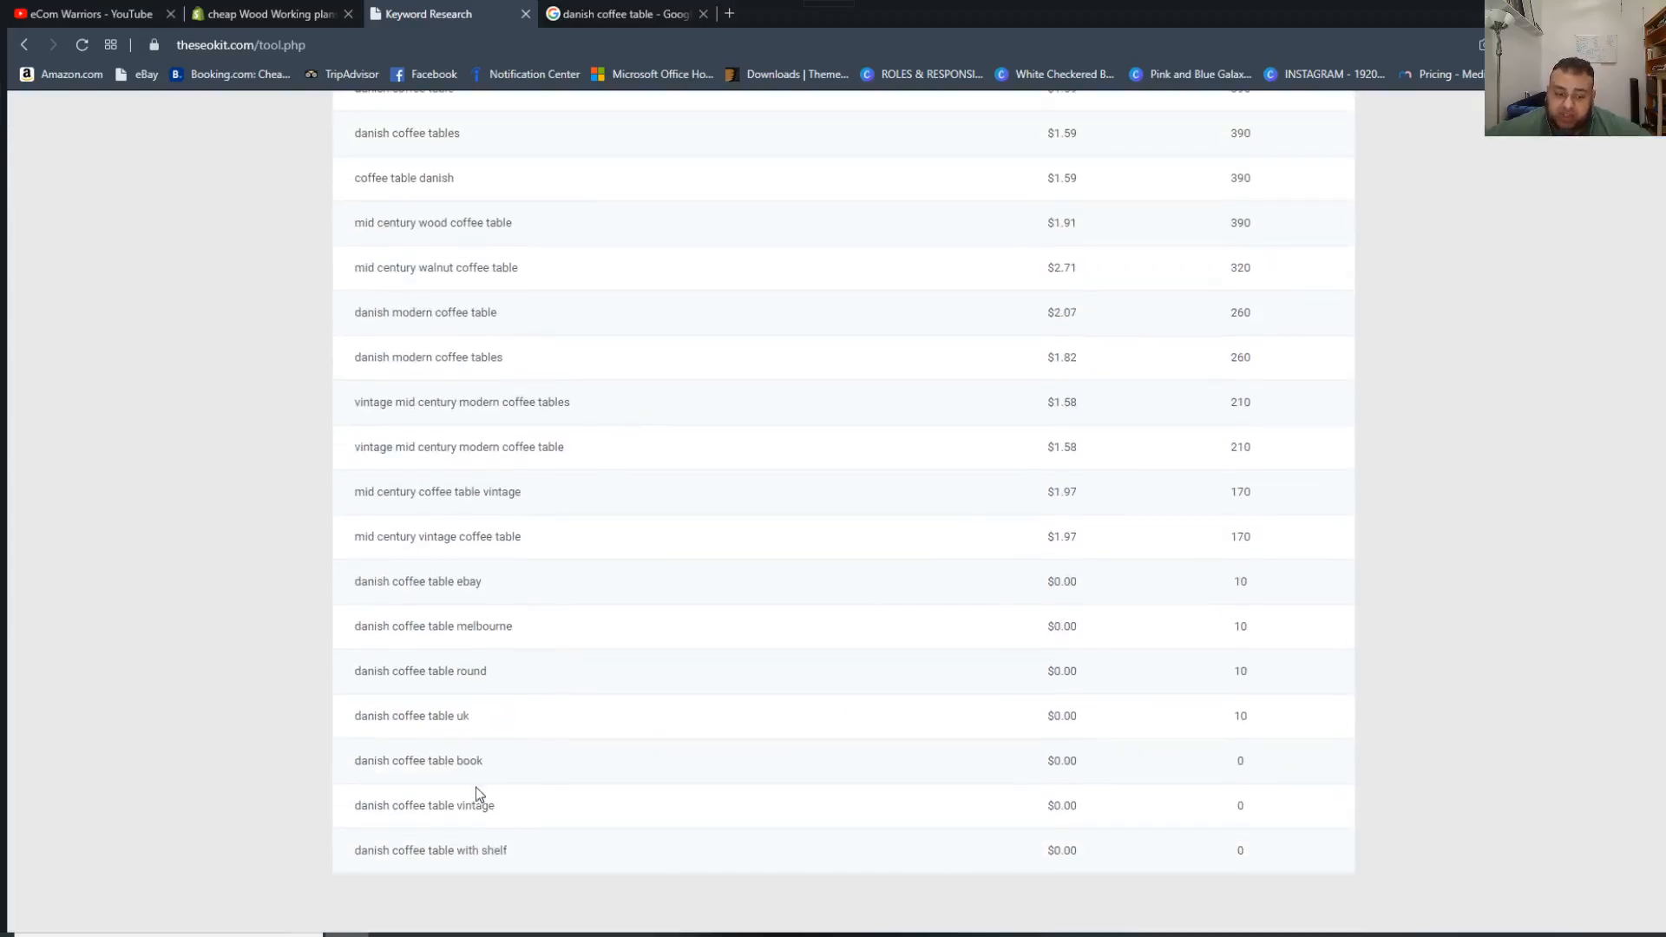
{"action": "left_click_drag", "start_coordinate": [459, 850], "coordinate": [340, 432]}
{"action": "left_click", "coordinate": [220, 474]}
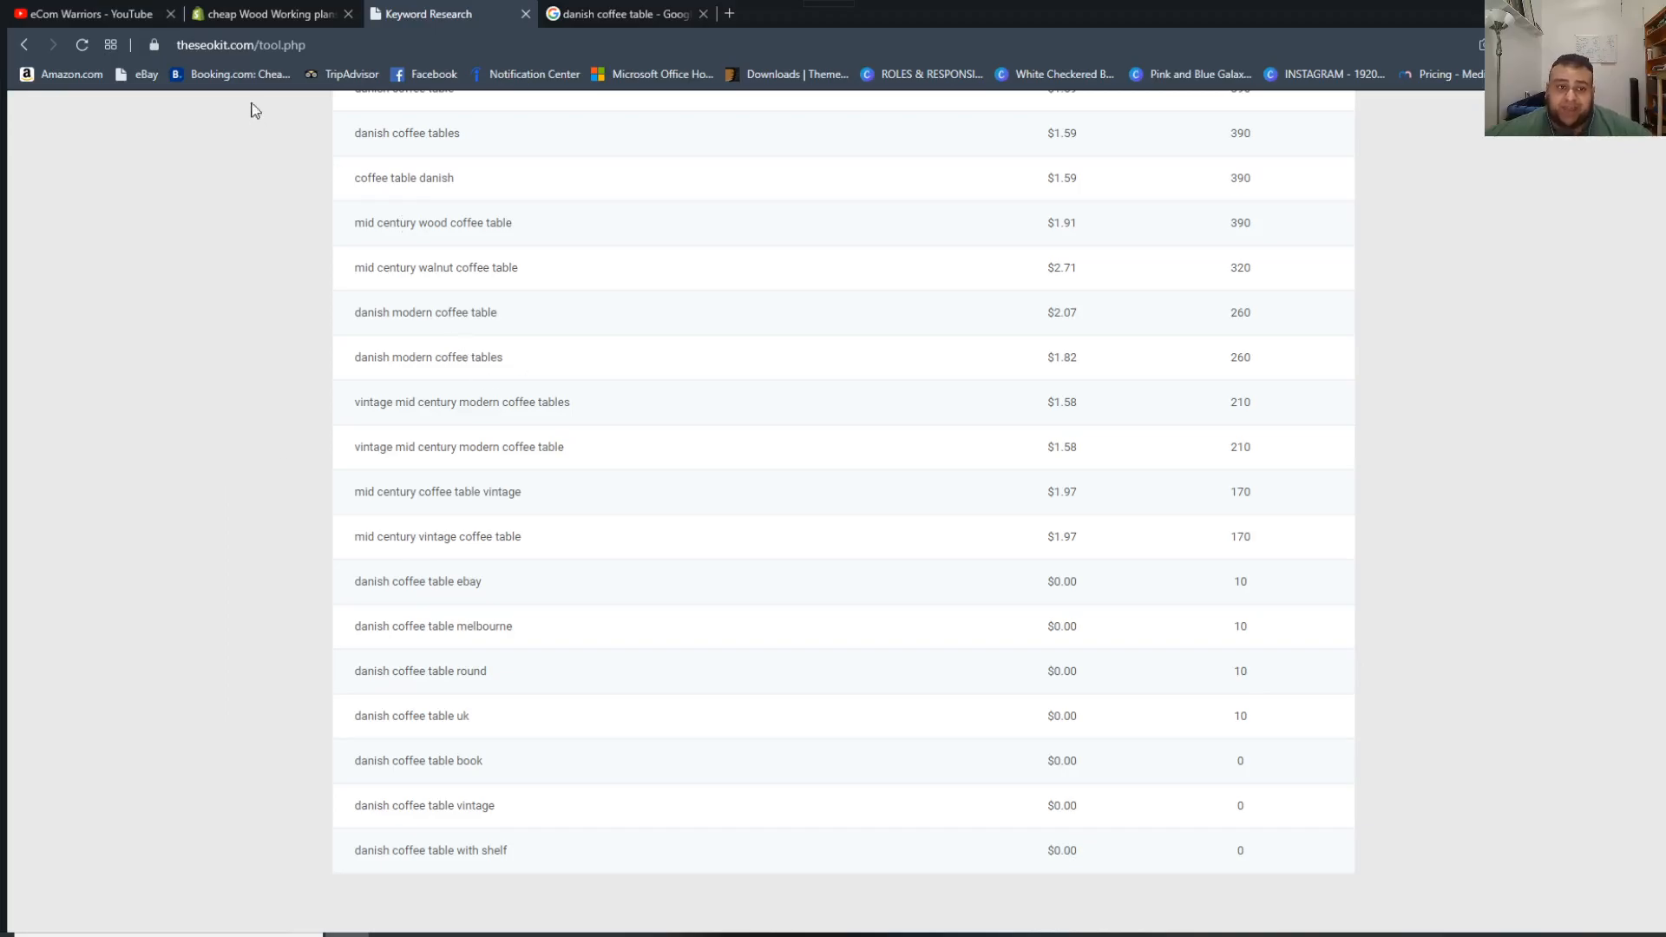
Check the product's title in Shopify against the keywords and return to the SEO Kit keyword search.
{"action": "left_click", "coordinate": [240, 9]}
{"action": "scroll", "coordinate": [923, 327], "scroll_direction": "up", "scroll_amount": 6}
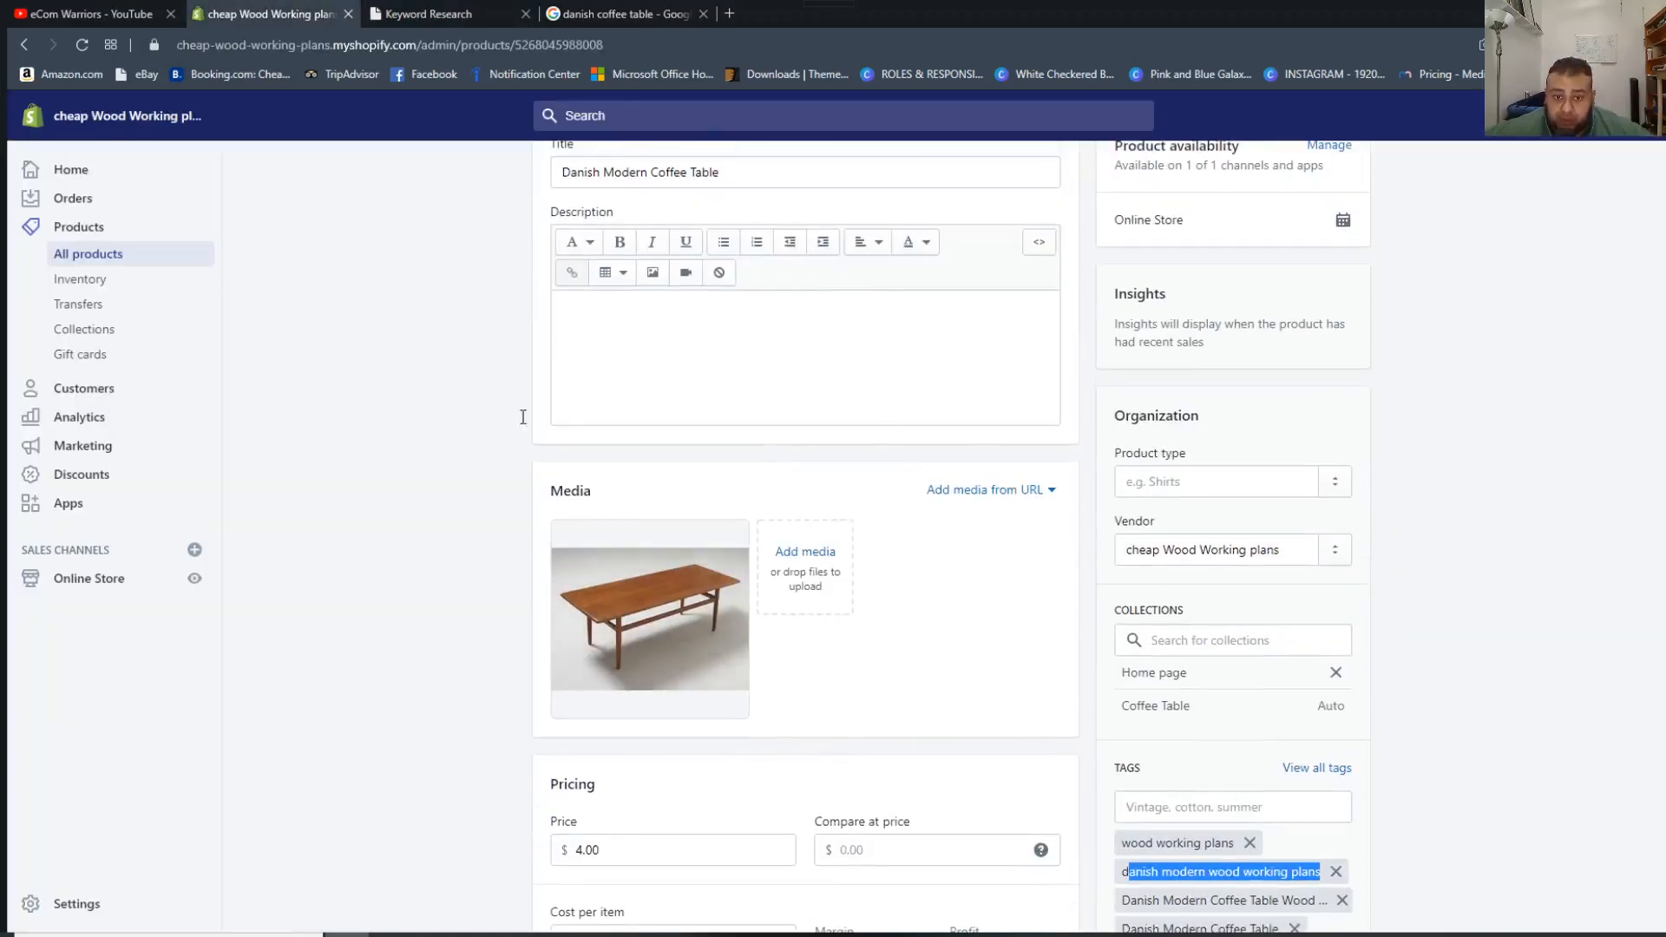
{"action": "scroll", "coordinate": [728, 497], "scroll_direction": "up", "scroll_amount": 1}
{"action": "scroll", "coordinate": [728, 497], "scroll_direction": "up", "scroll_amount": 1}
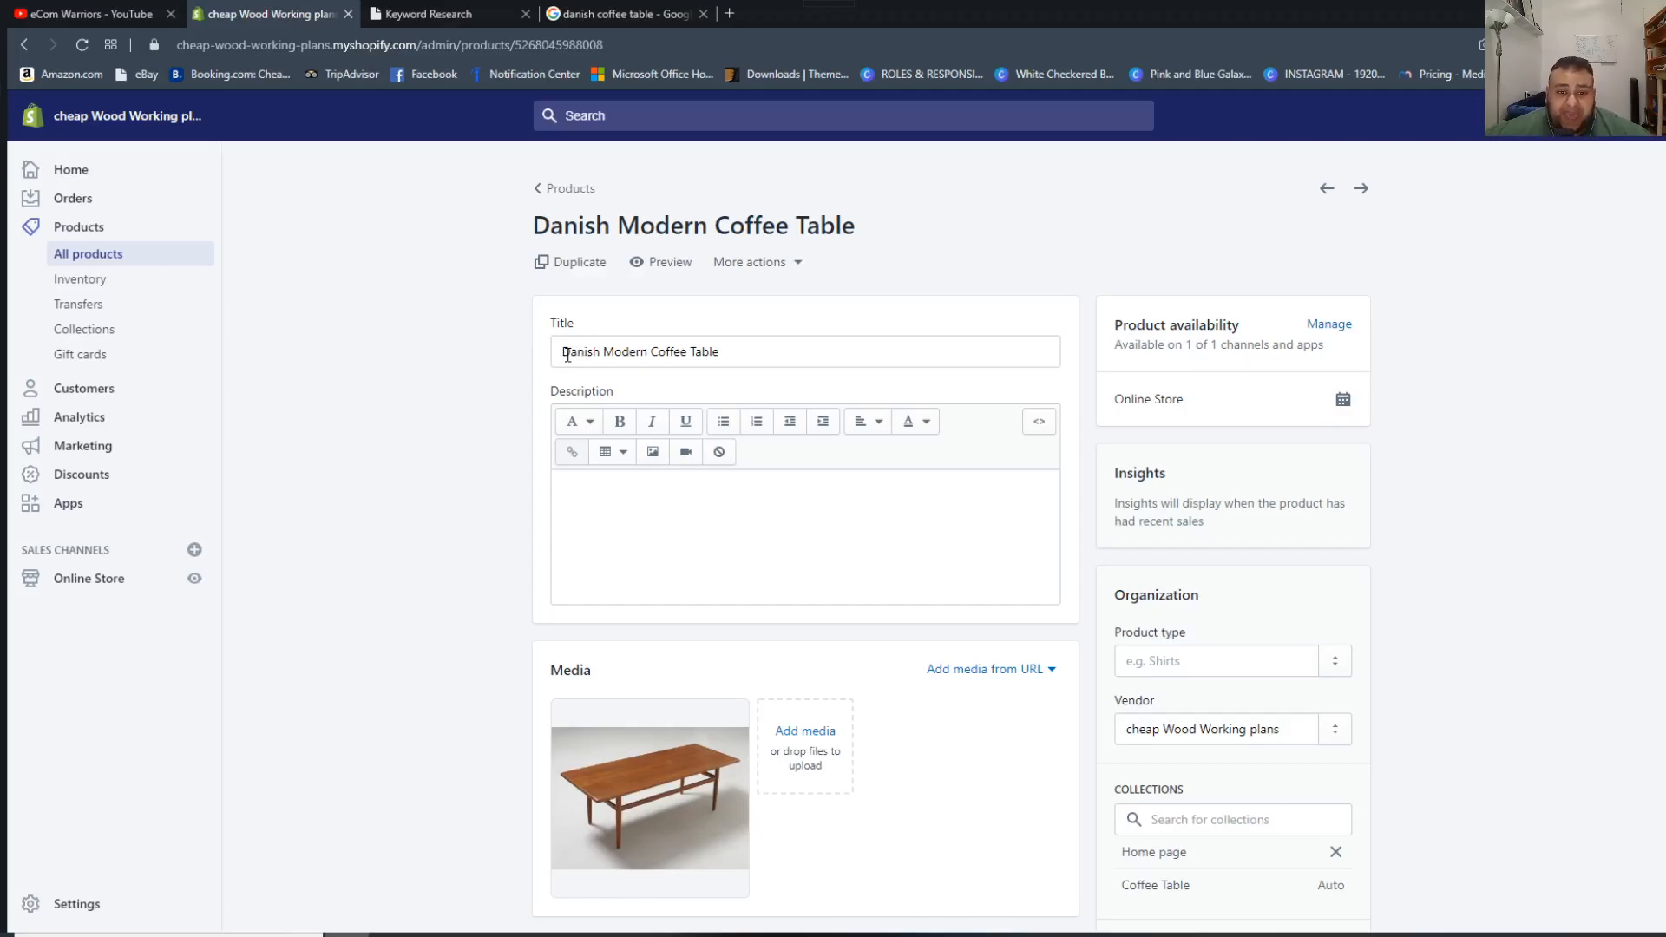
{"action": "left_click", "coordinate": [492, 5]}
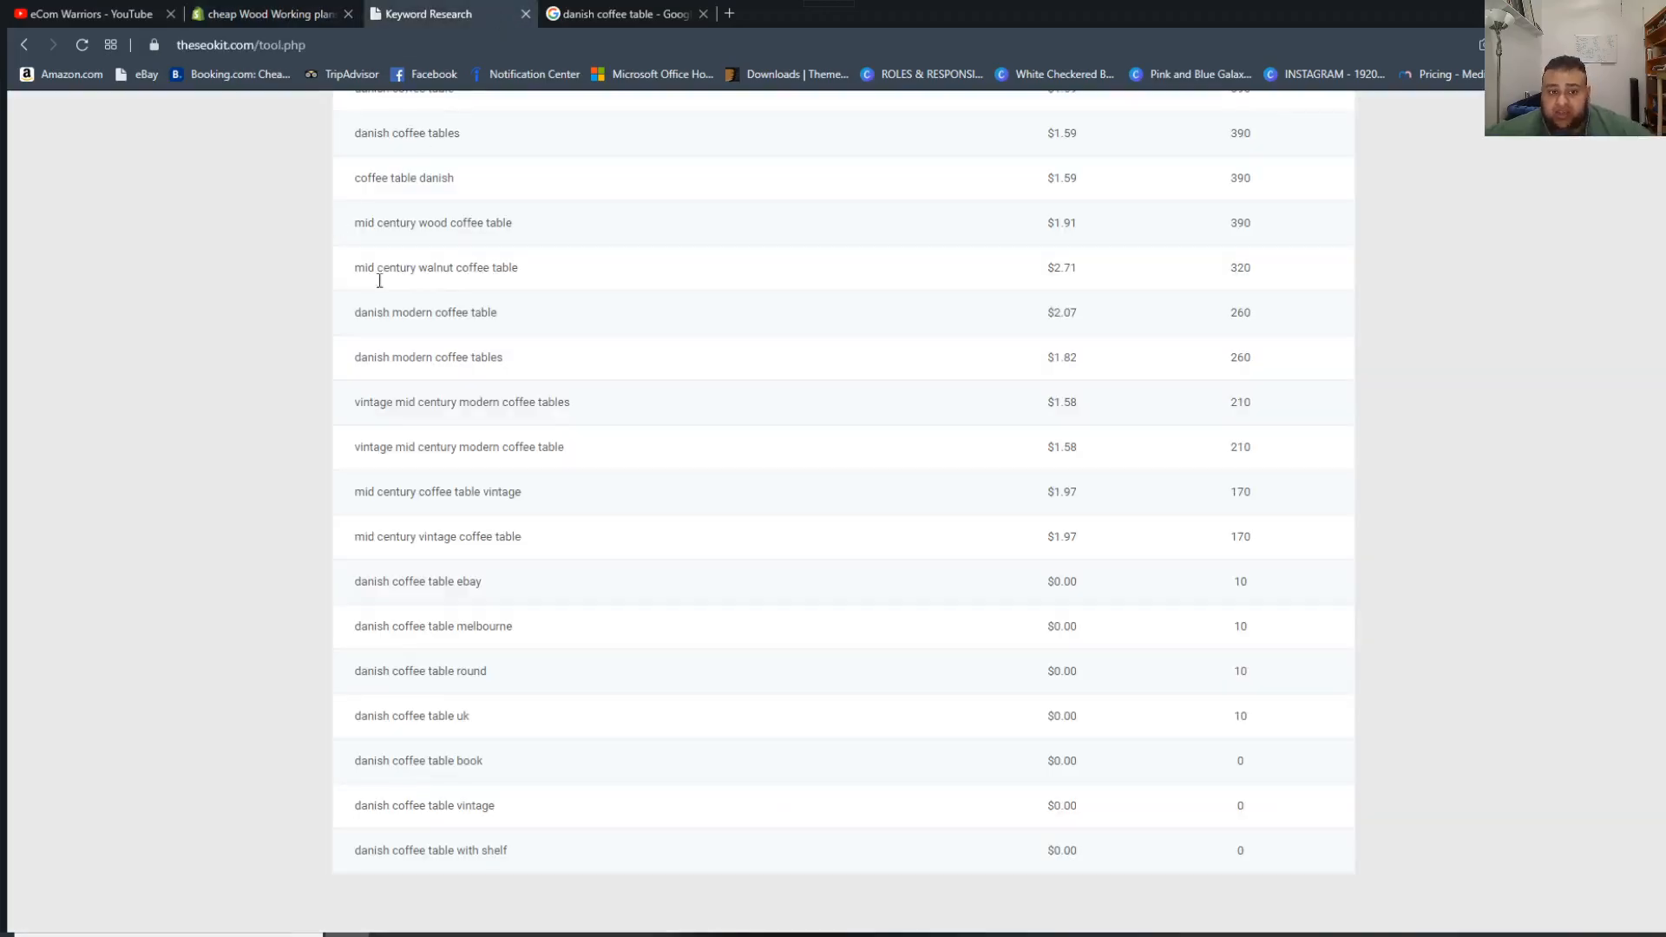
{"action": "scroll", "coordinate": [486, 285], "scroll_direction": "up", "scroll_amount": 6}
{"action": "triple_click", "coordinate": [476, 397]}
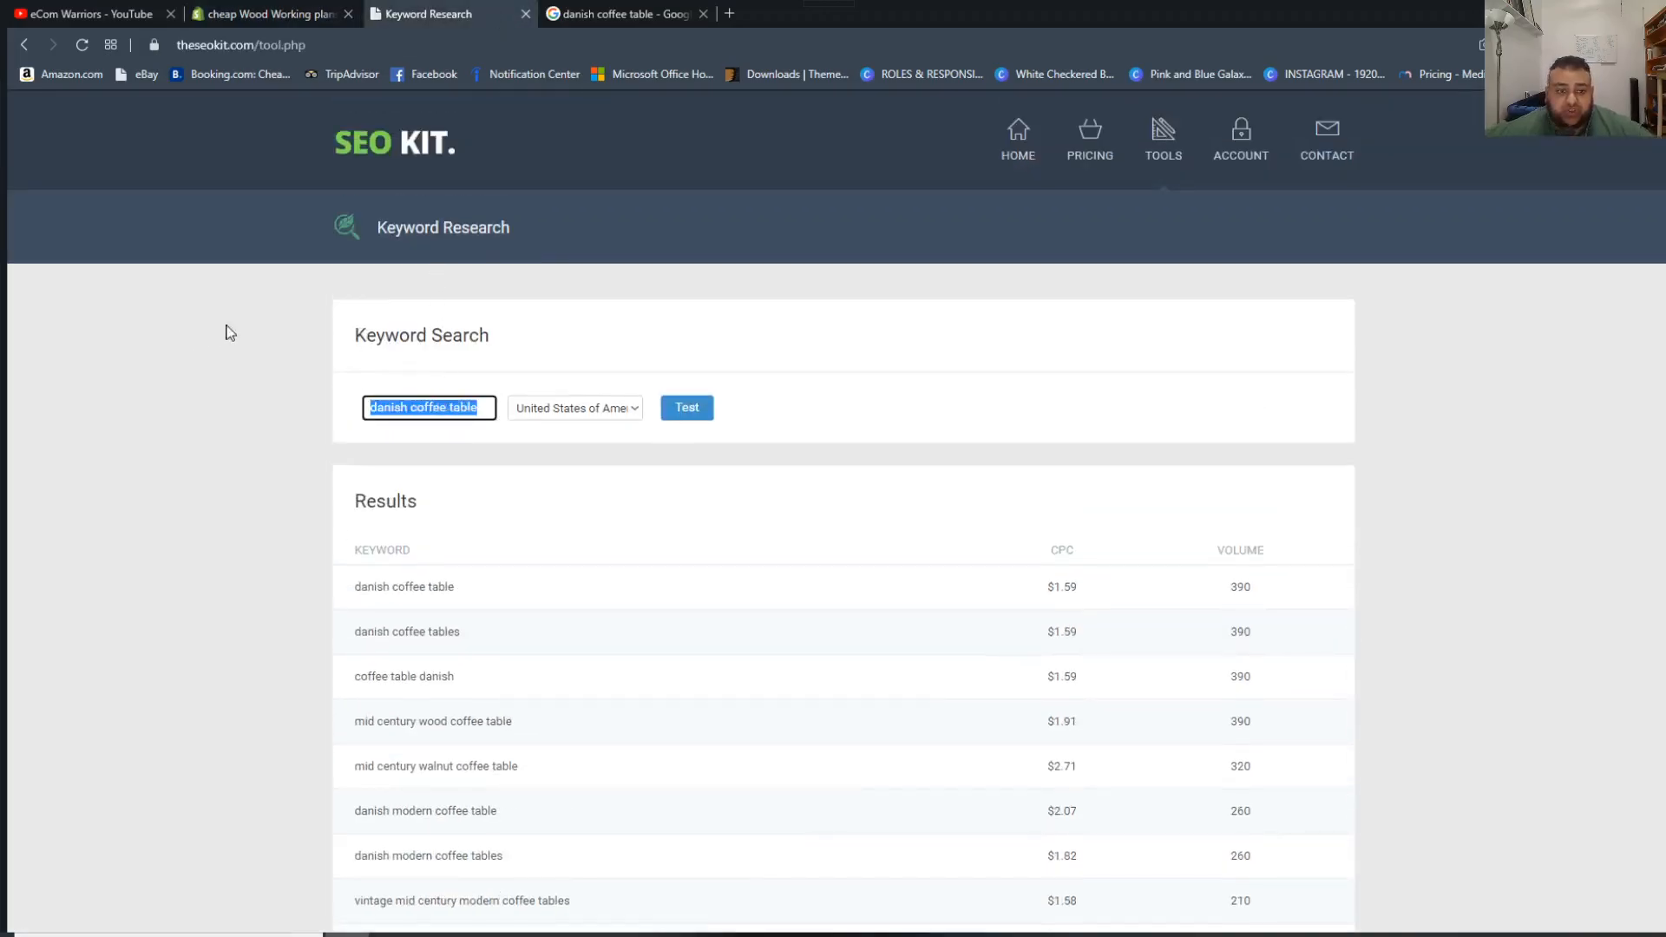
{"action": "key", "text": "Return"}
{"action": "type", "text": "Woo"}
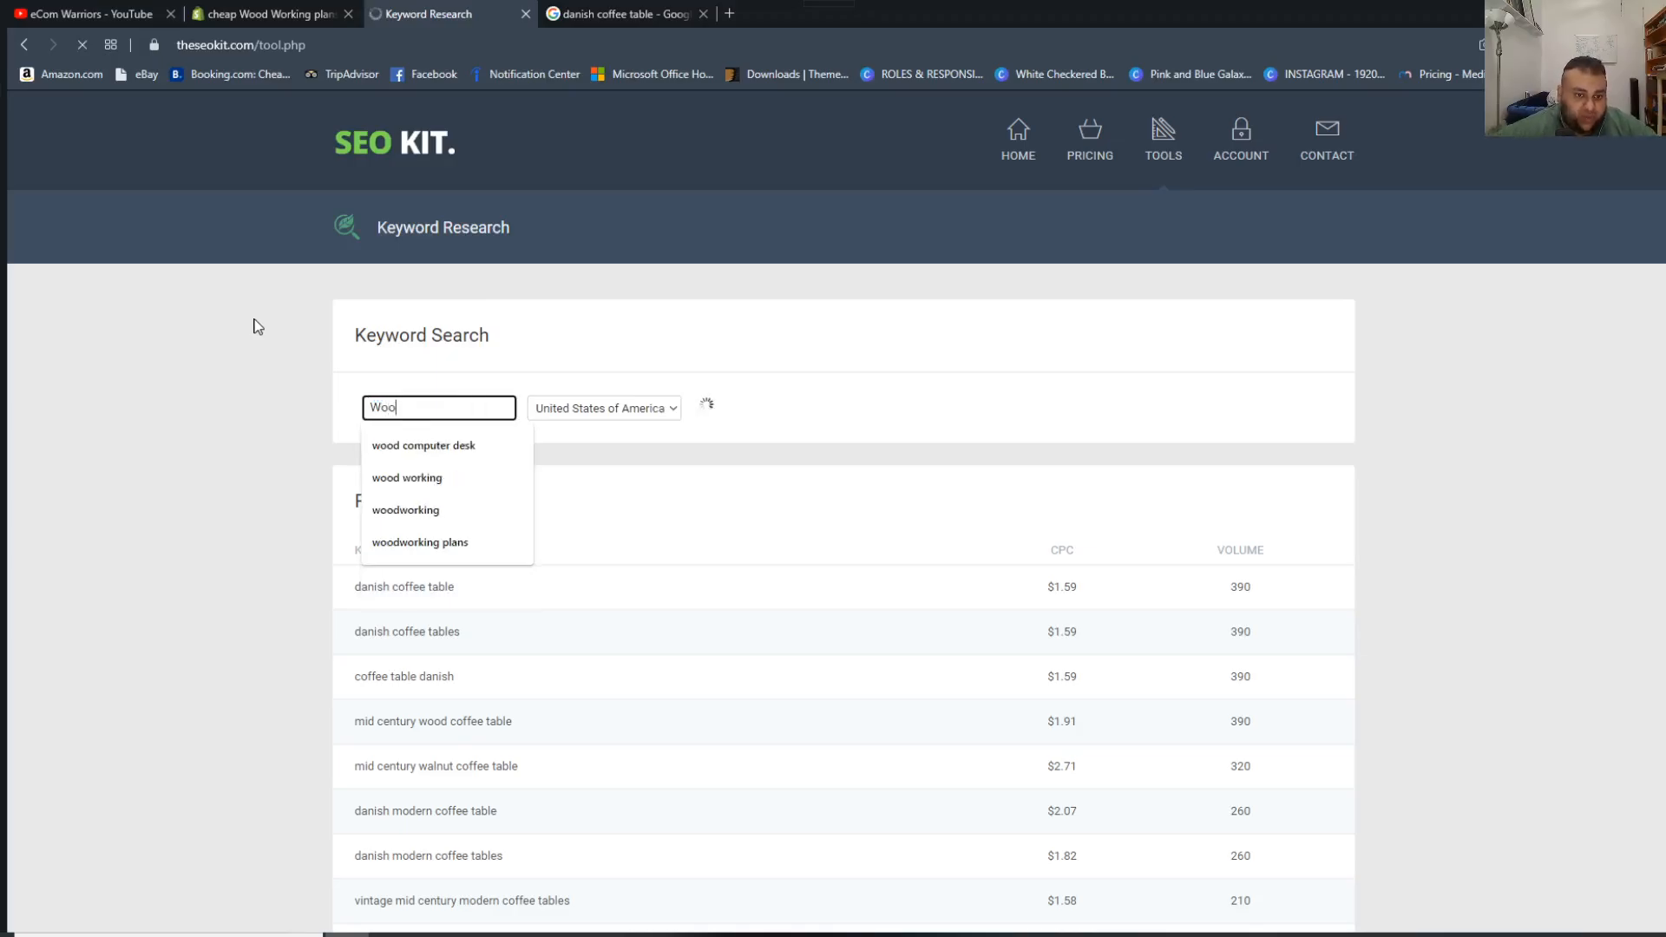
{"action": "type", "text": "d Work"}
{"action": "key", "text": "space"}
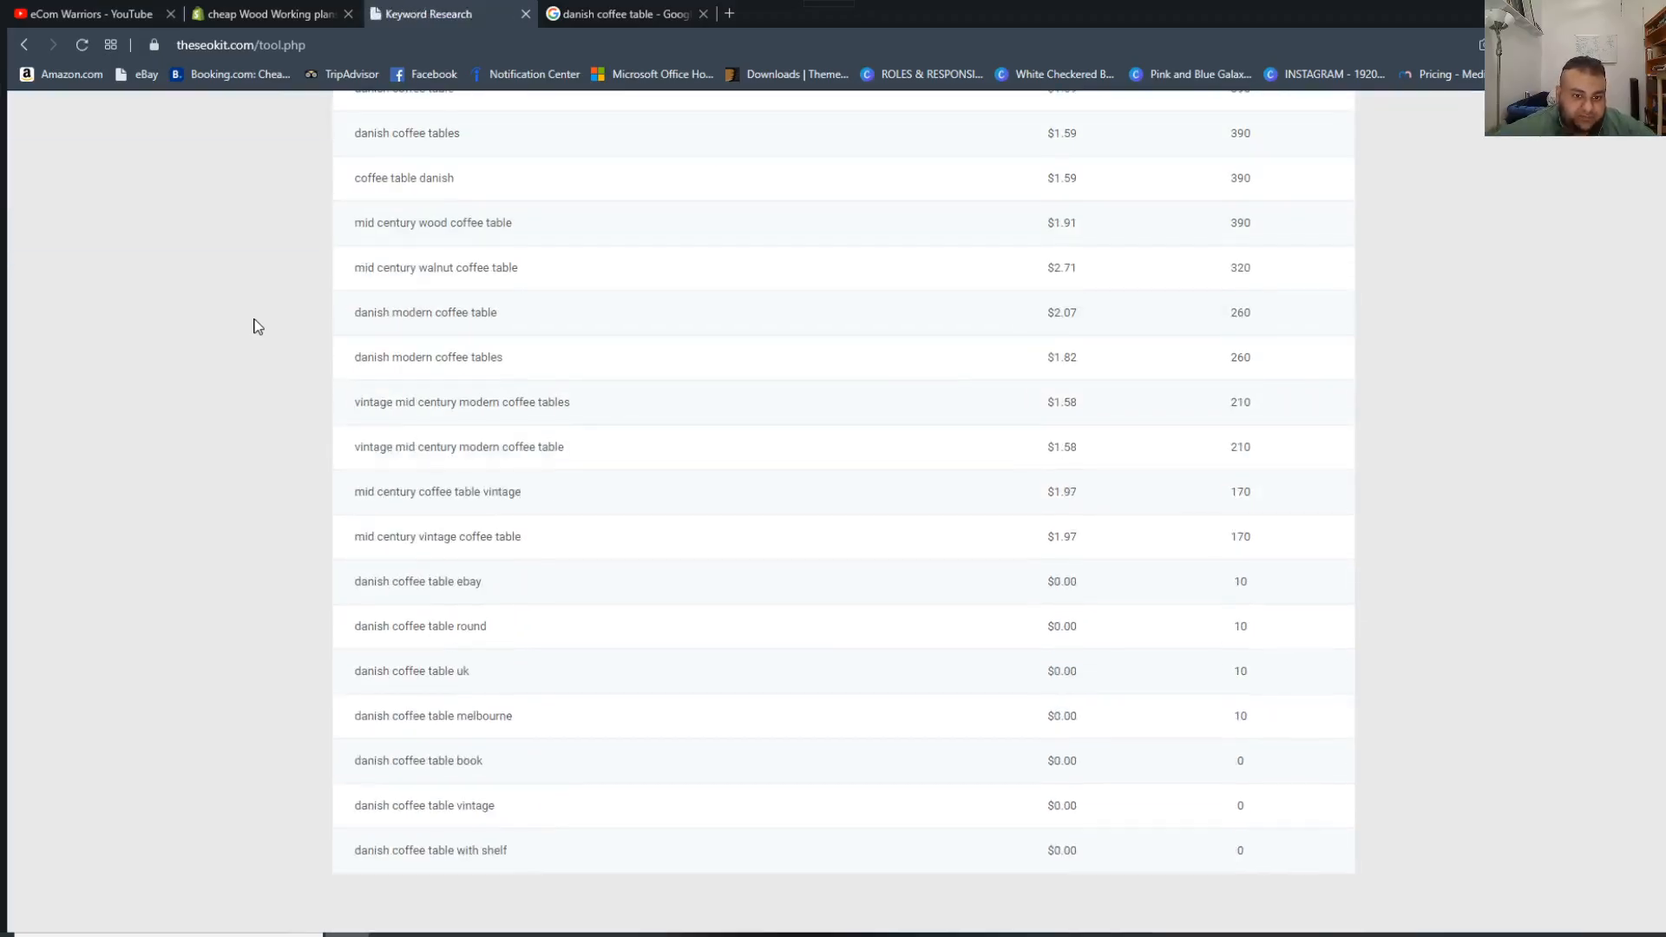
Replace the search term with "wood working coffee table" and run the keyword search for the United States of America.
{"action": "scroll", "coordinate": [252, 324], "scroll_direction": "up", "scroll_amount": 6}
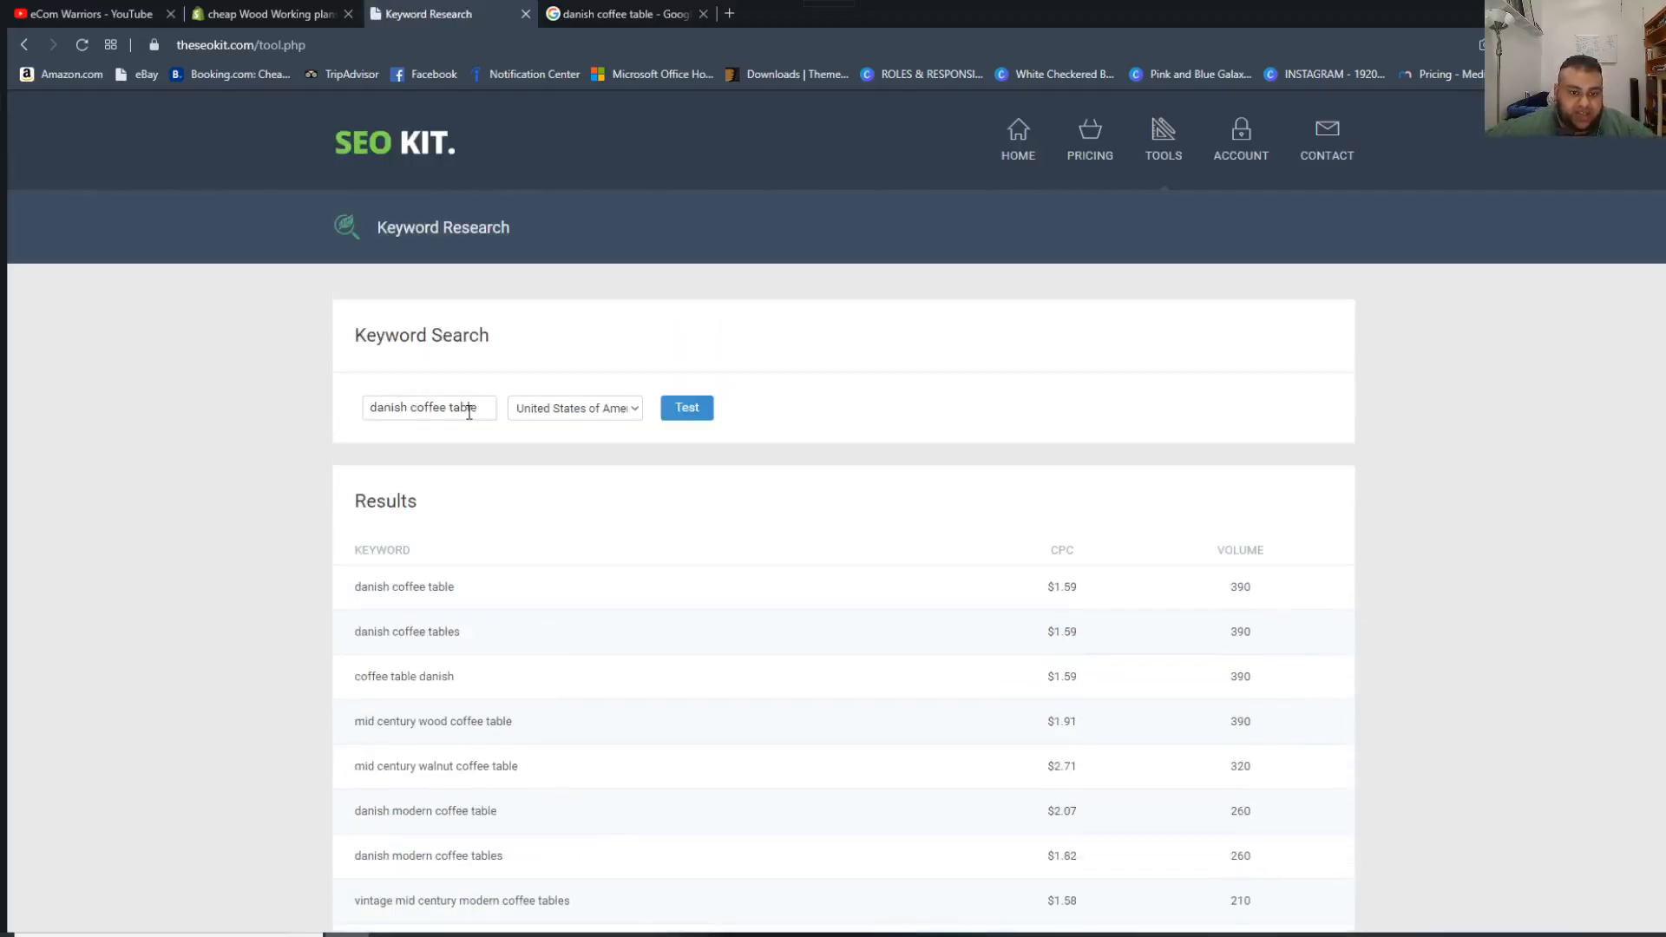
{"action": "left_click_drag", "start_coordinate": [485, 412], "coordinate": [62, 288]}
{"action": "key", "text": "BackSpace"}
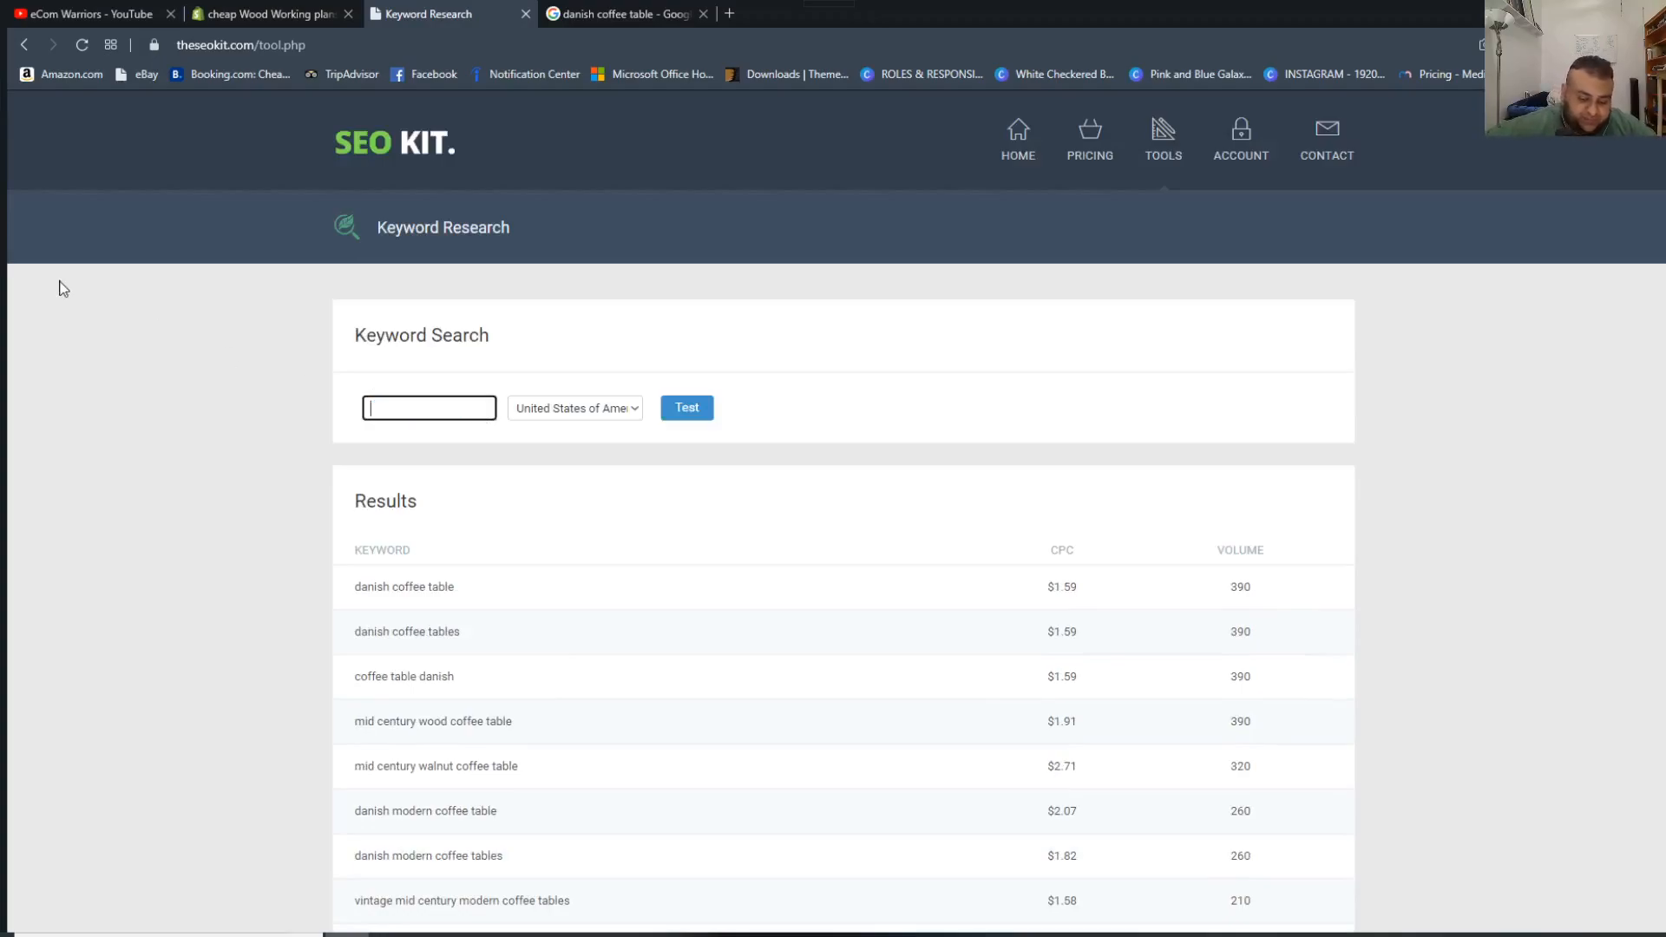
{"action": "type", "text": "wood worki"}
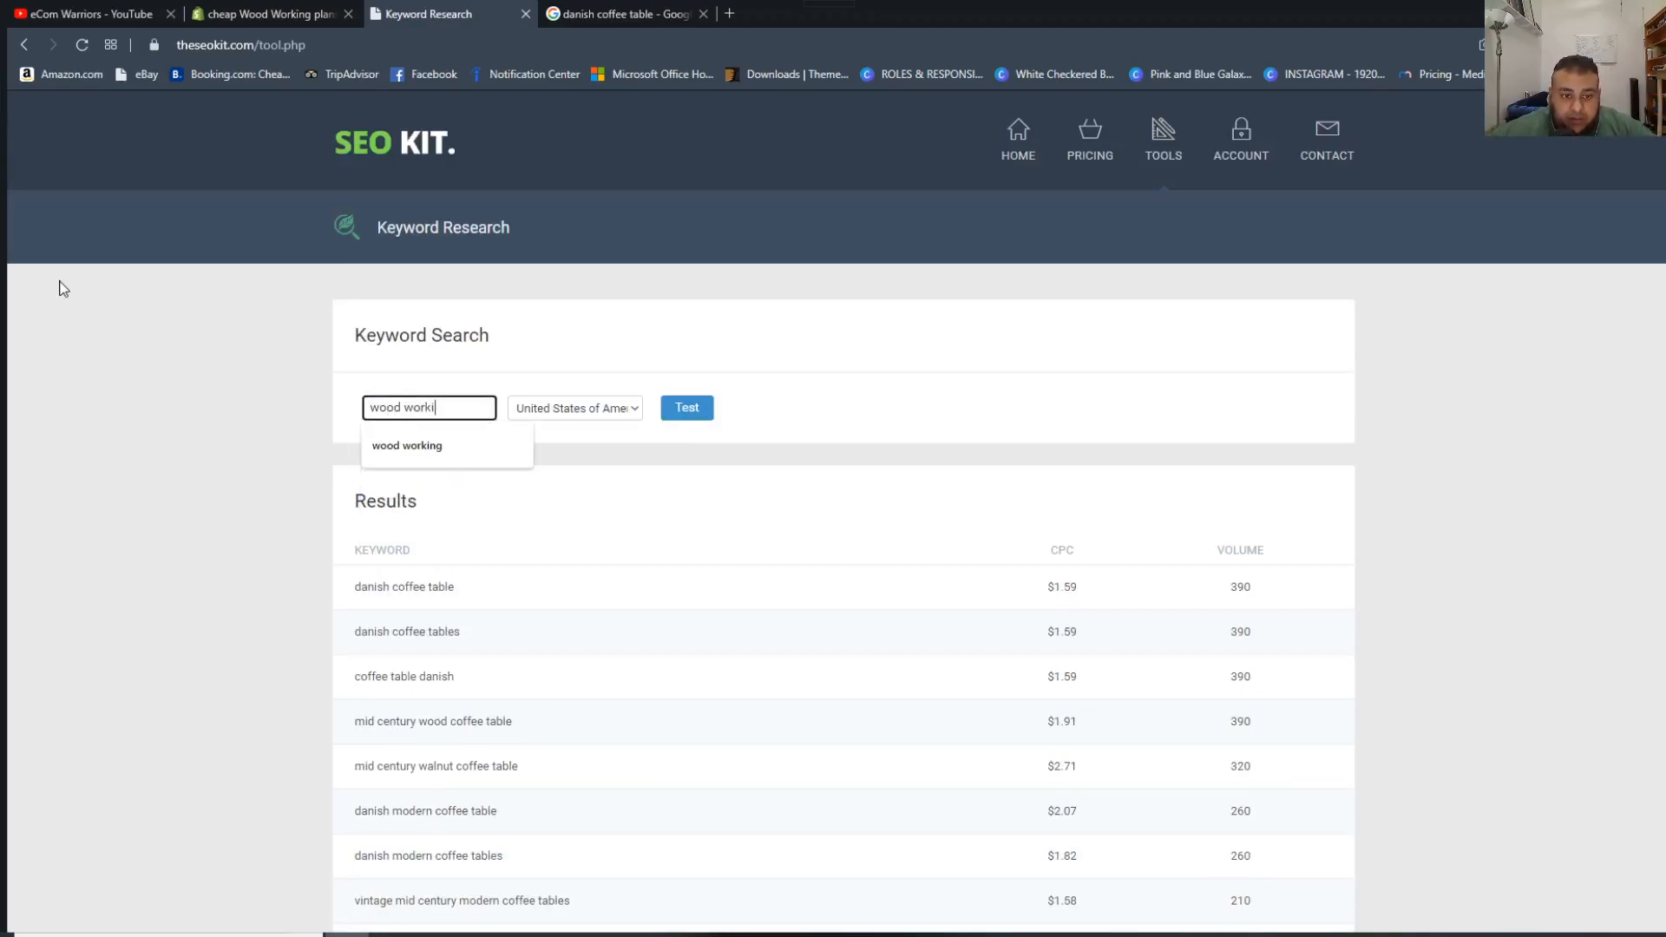
{"action": "type", "text": "ng coff"}
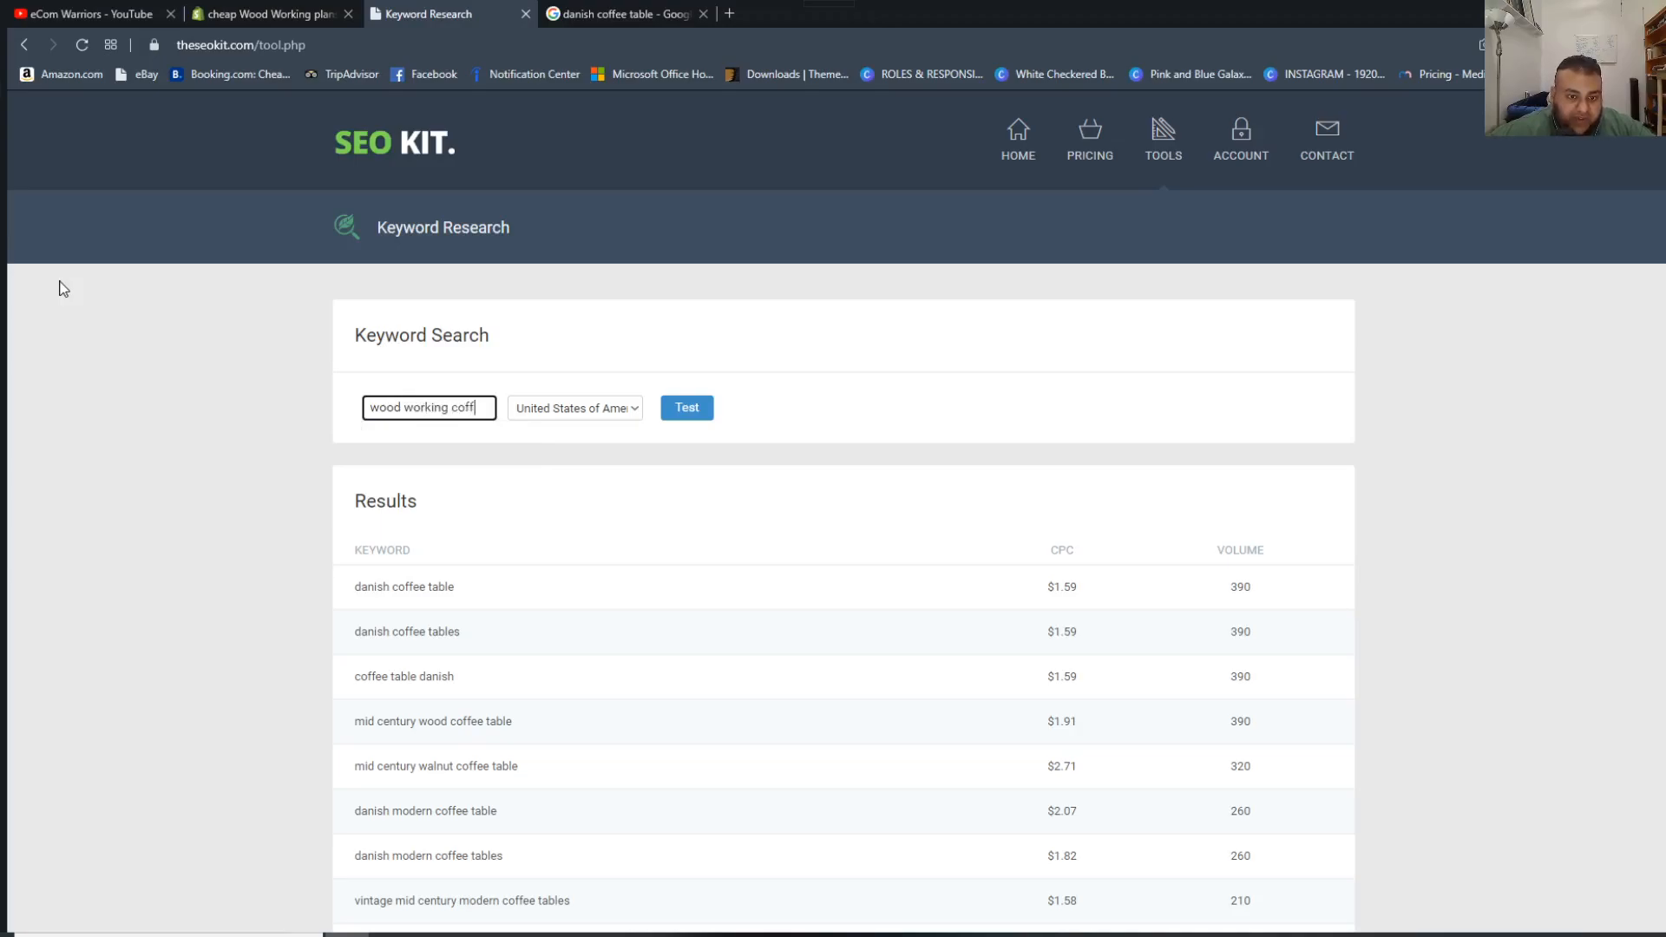
{"action": "type", "text": "ee table"}
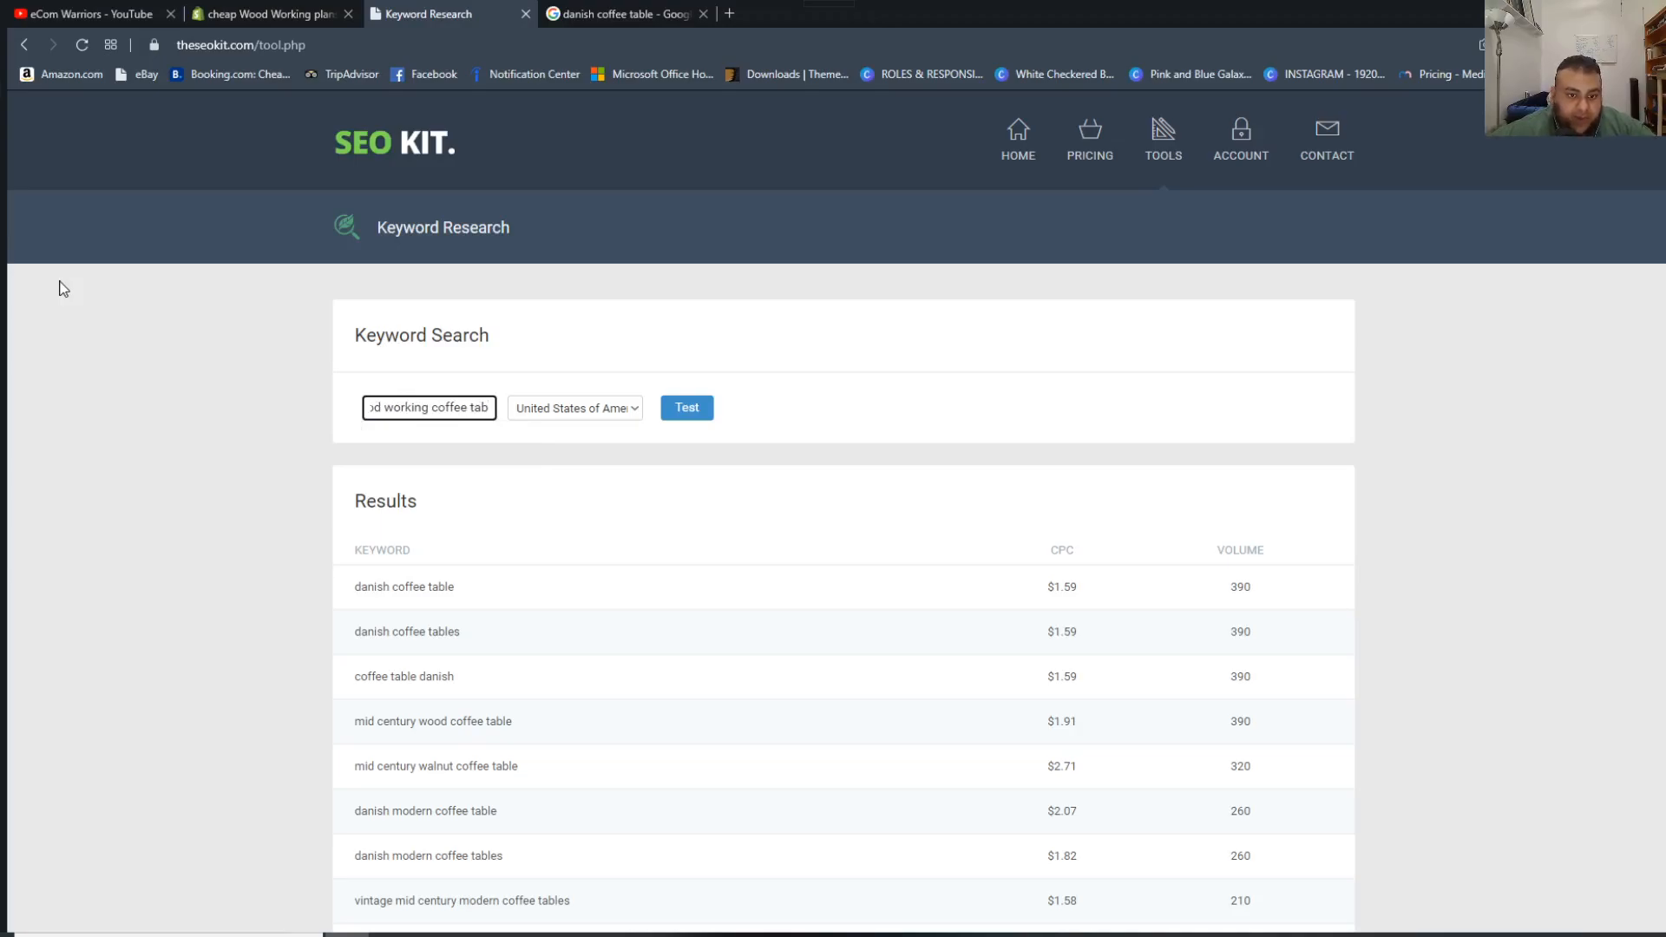
{"action": "left_click", "coordinate": [704, 406]}
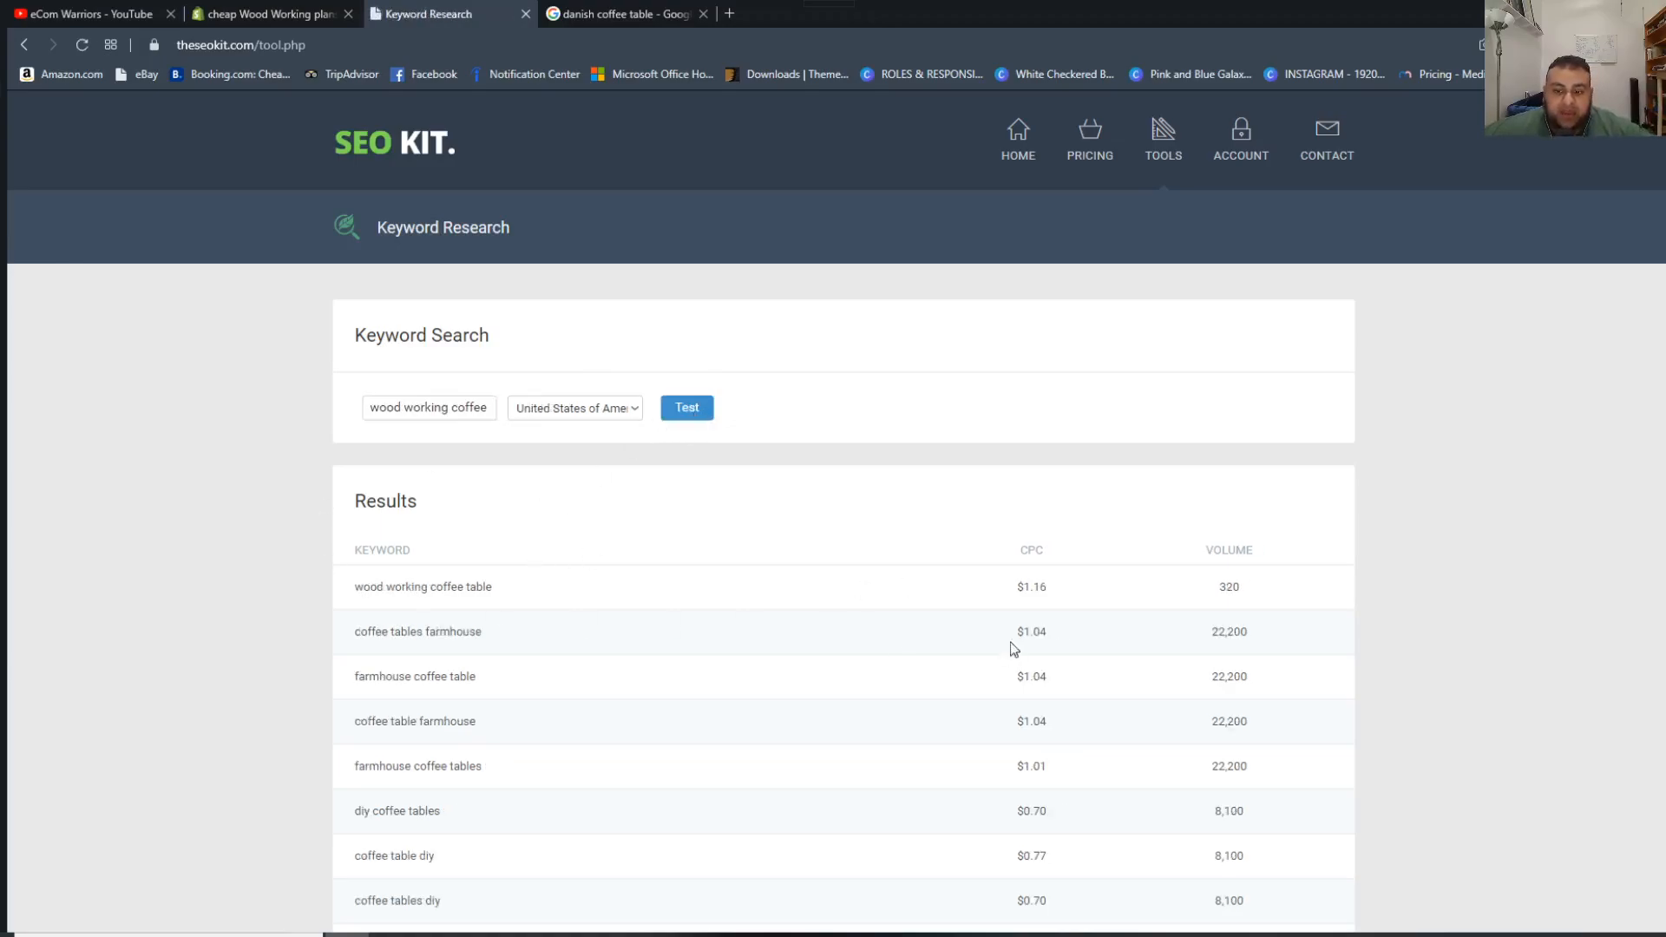
Examine the CPC and volume of the "wood working coffee table" keyword and switch back to the product in Shopify.
{"action": "left_click_drag", "start_coordinate": [356, 586], "coordinate": [1223, 589]}
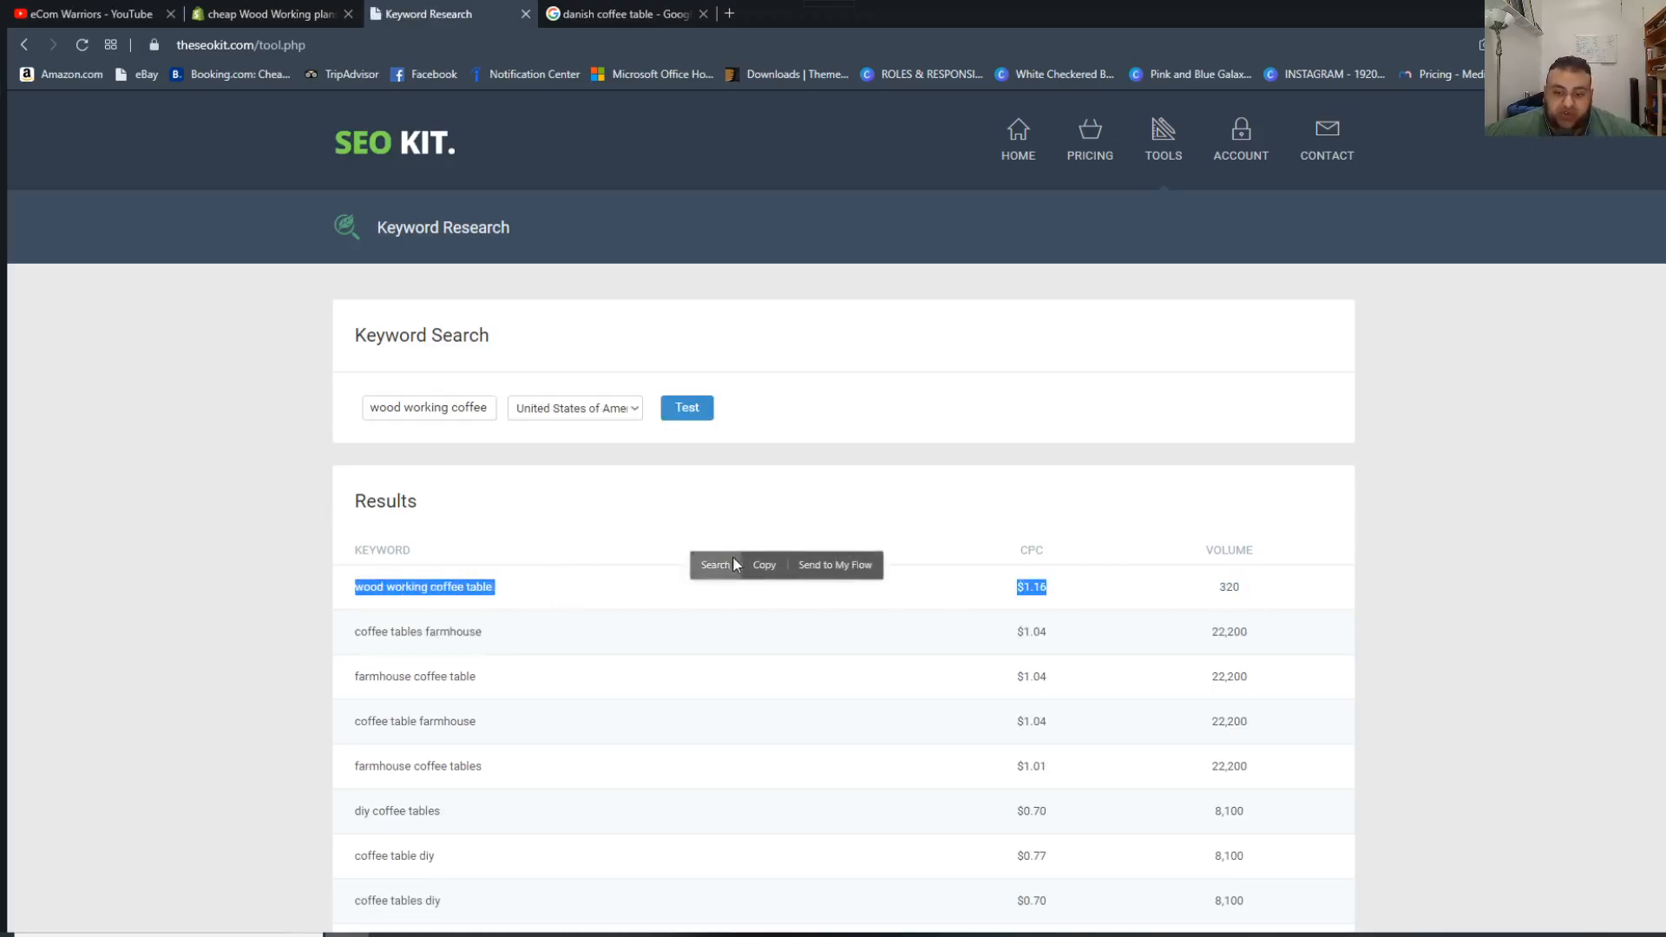
{"action": "left_click", "coordinate": [820, 490]}
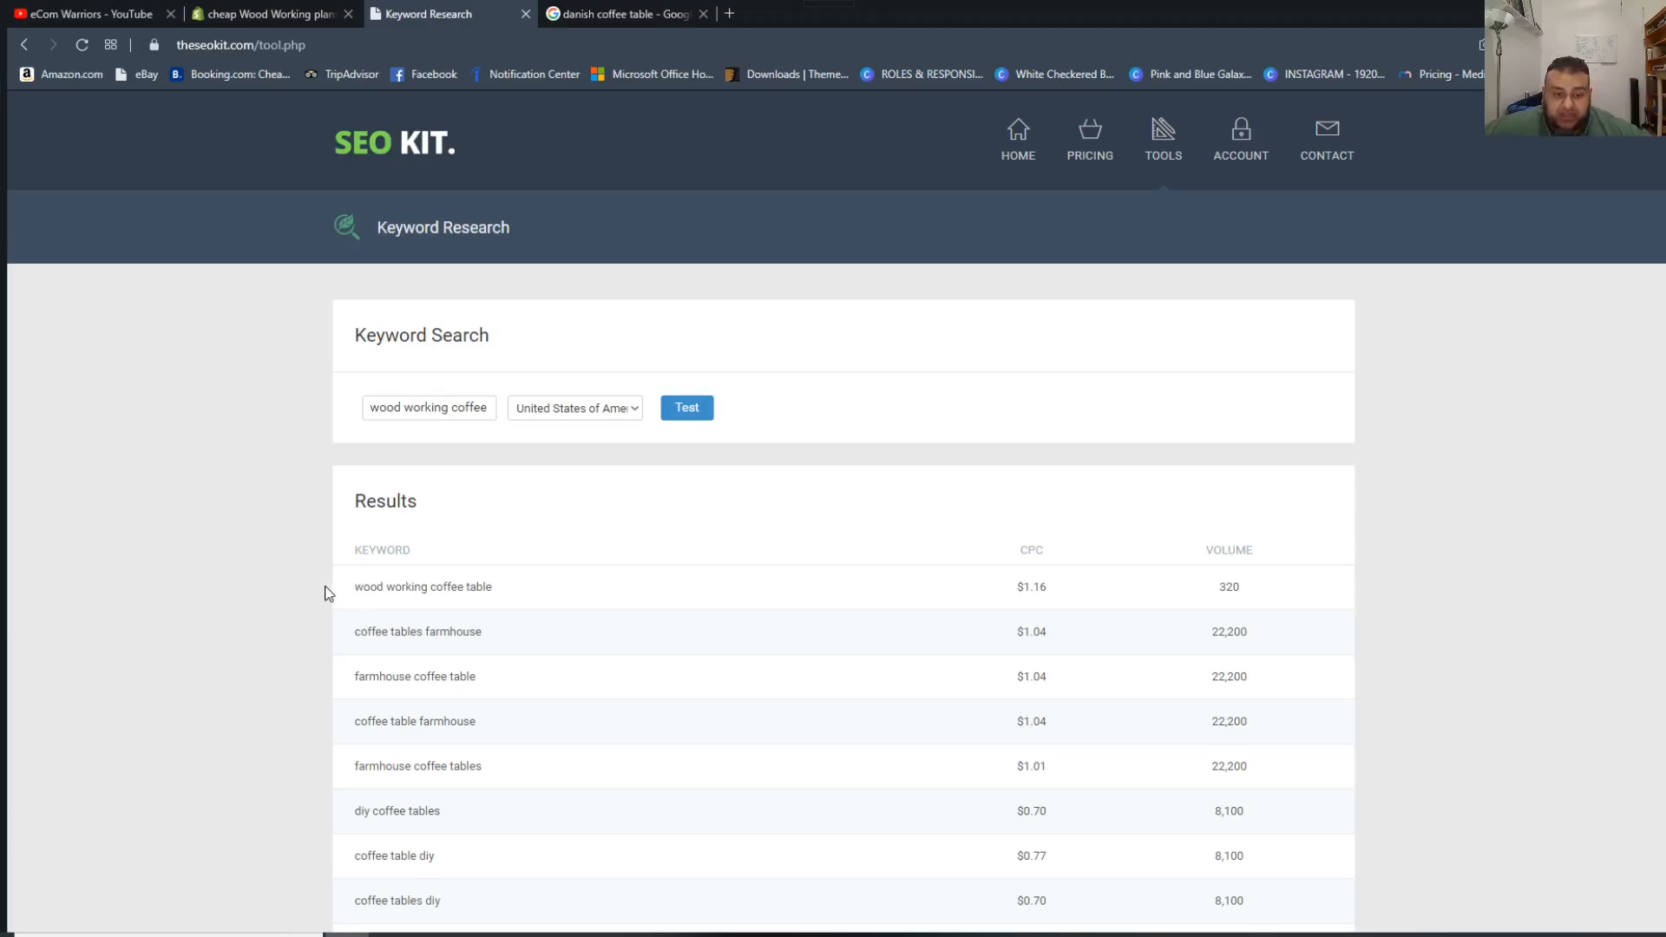
{"action": "left_click_drag", "start_coordinate": [363, 588], "coordinate": [1288, 580]}
{"action": "scroll", "coordinate": [863, 506], "scroll_direction": "down", "scroll_amount": 1}
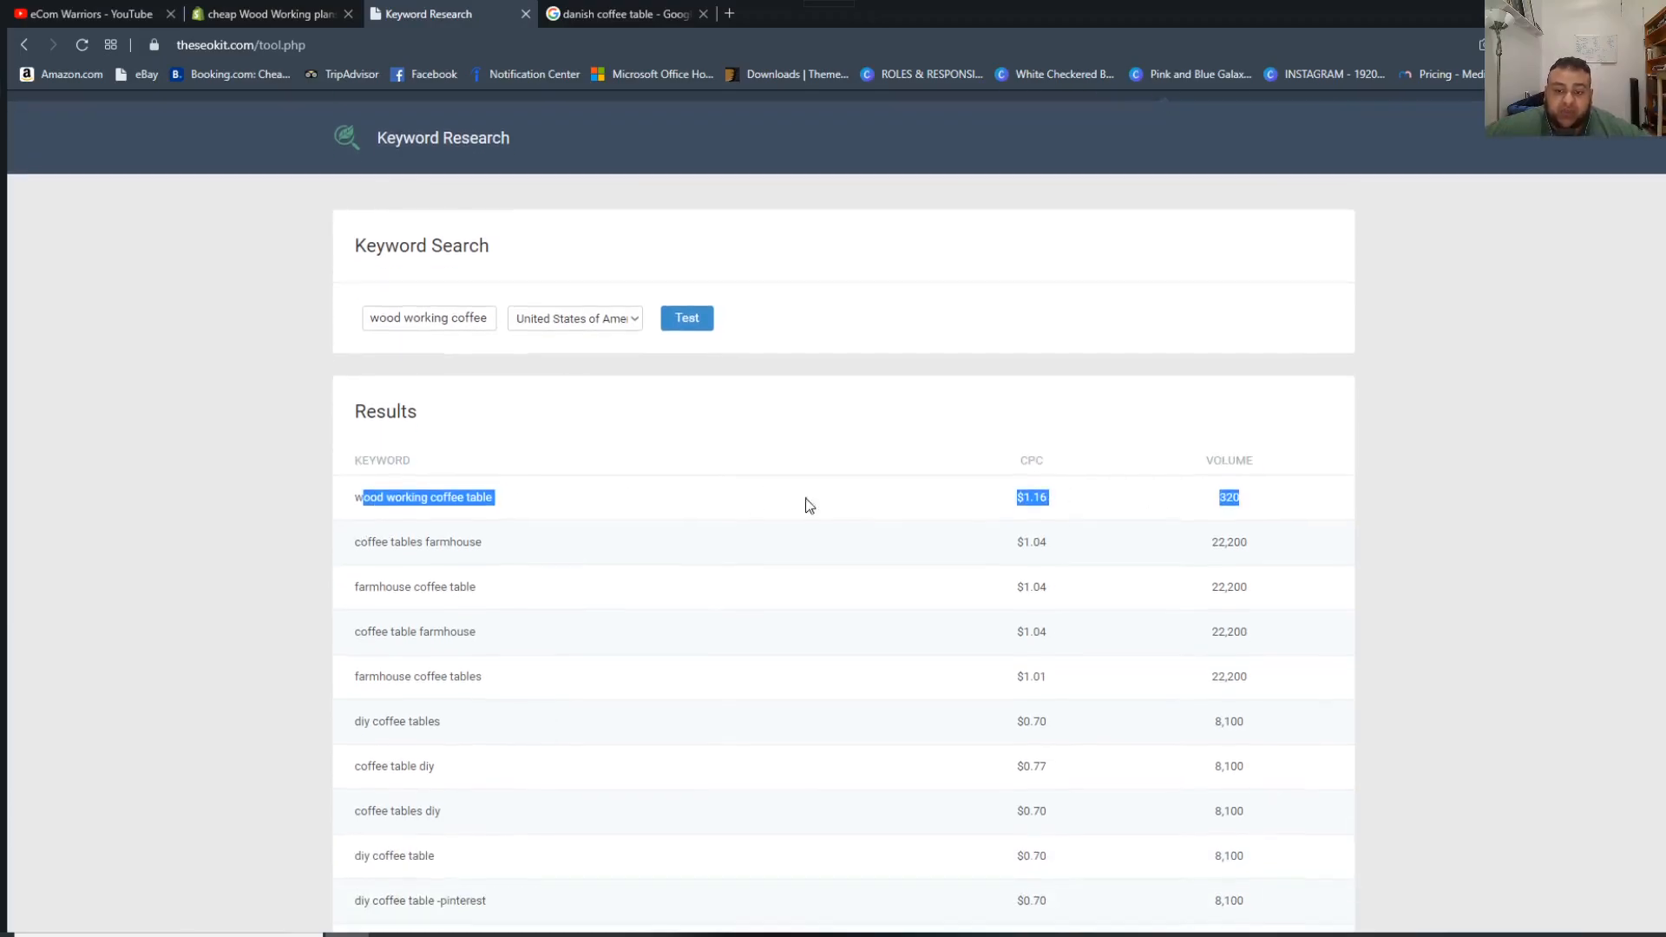
{"action": "scroll", "coordinate": [347, 610], "scroll_direction": "up", "scroll_amount": 1}
{"action": "left_click", "coordinate": [562, 600]}
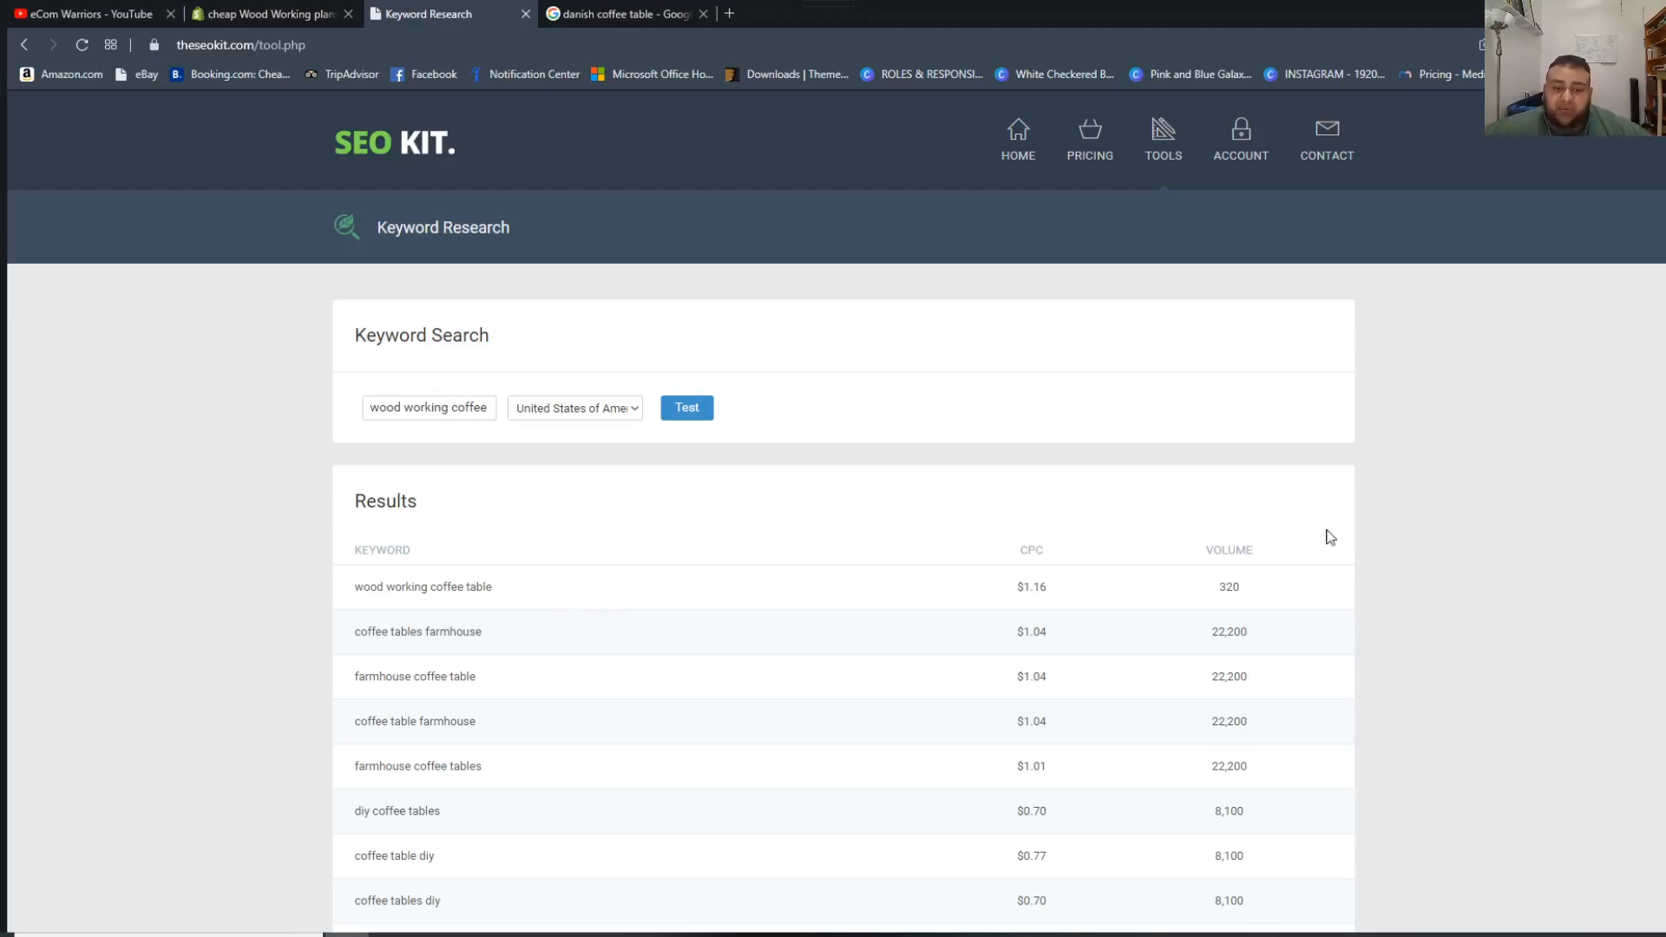
{"action": "left_click_drag", "start_coordinate": [1250, 599], "coordinate": [398, 588]}
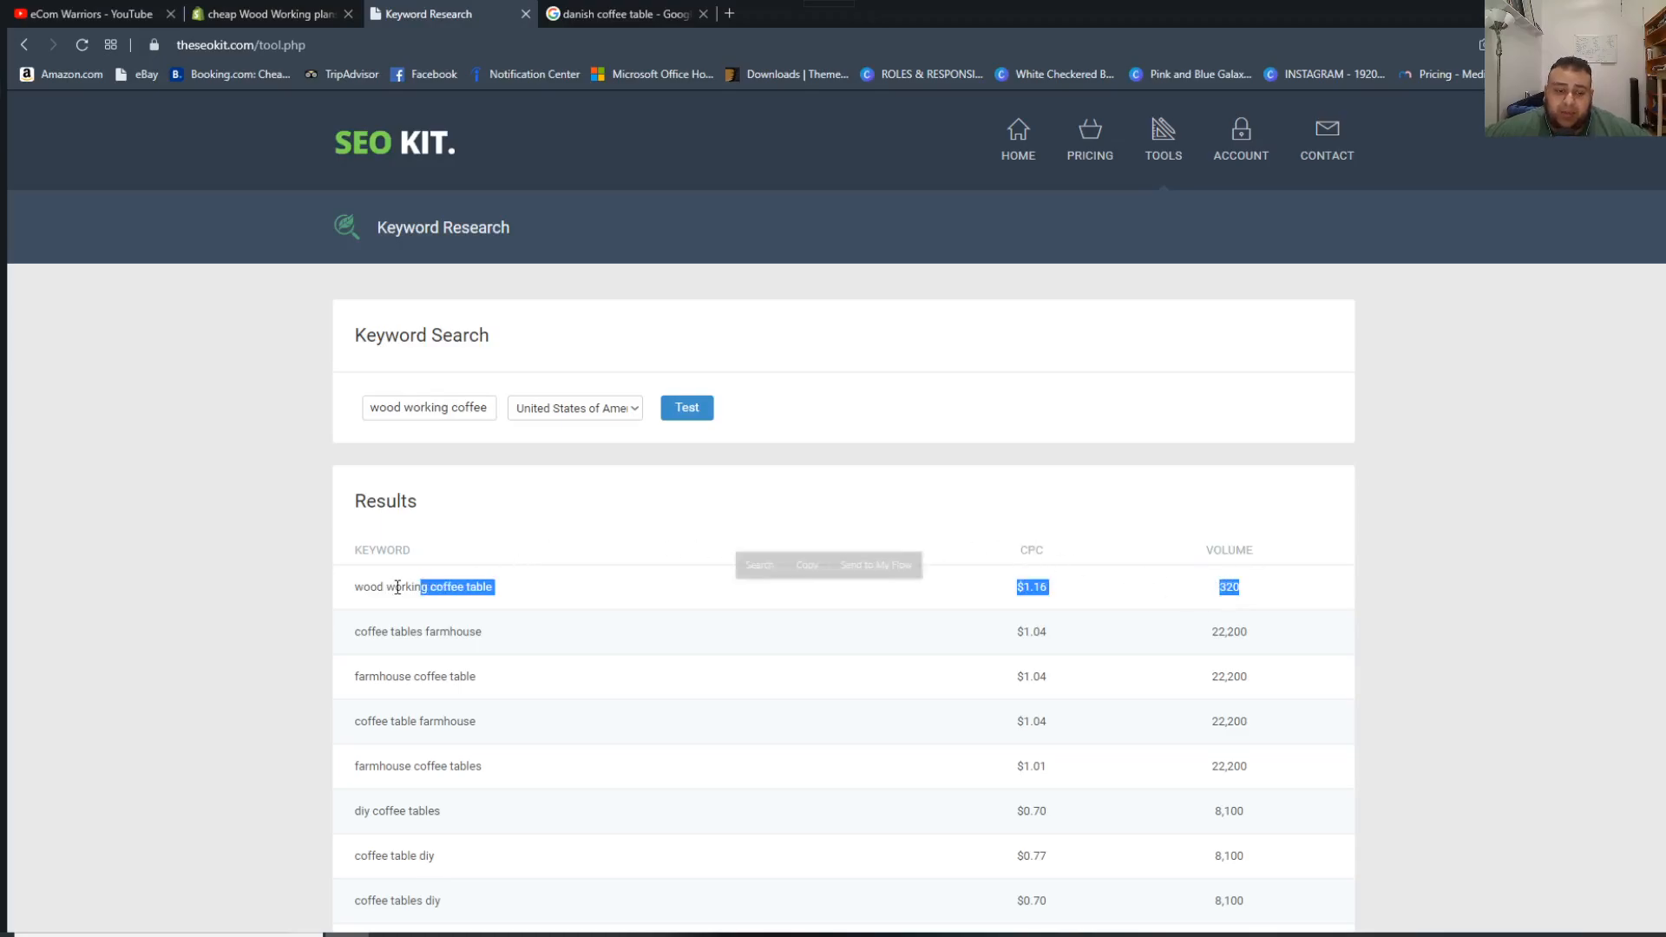
{"action": "left_click", "coordinate": [397, 588]}
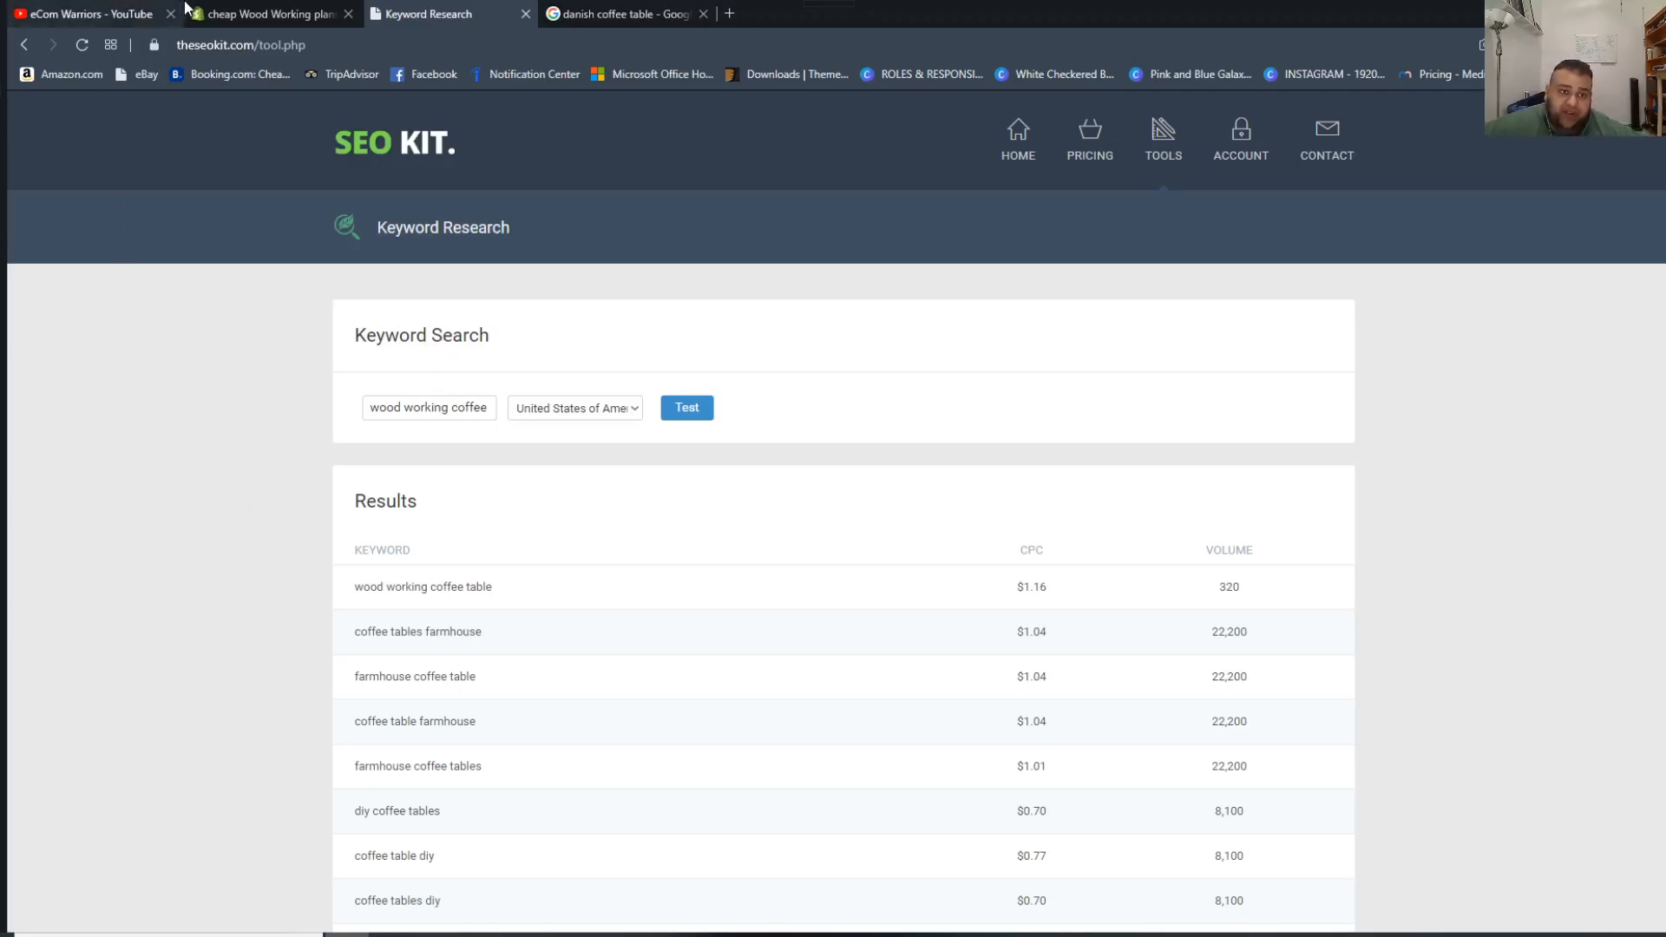
{"action": "left_click", "coordinate": [226, 15]}
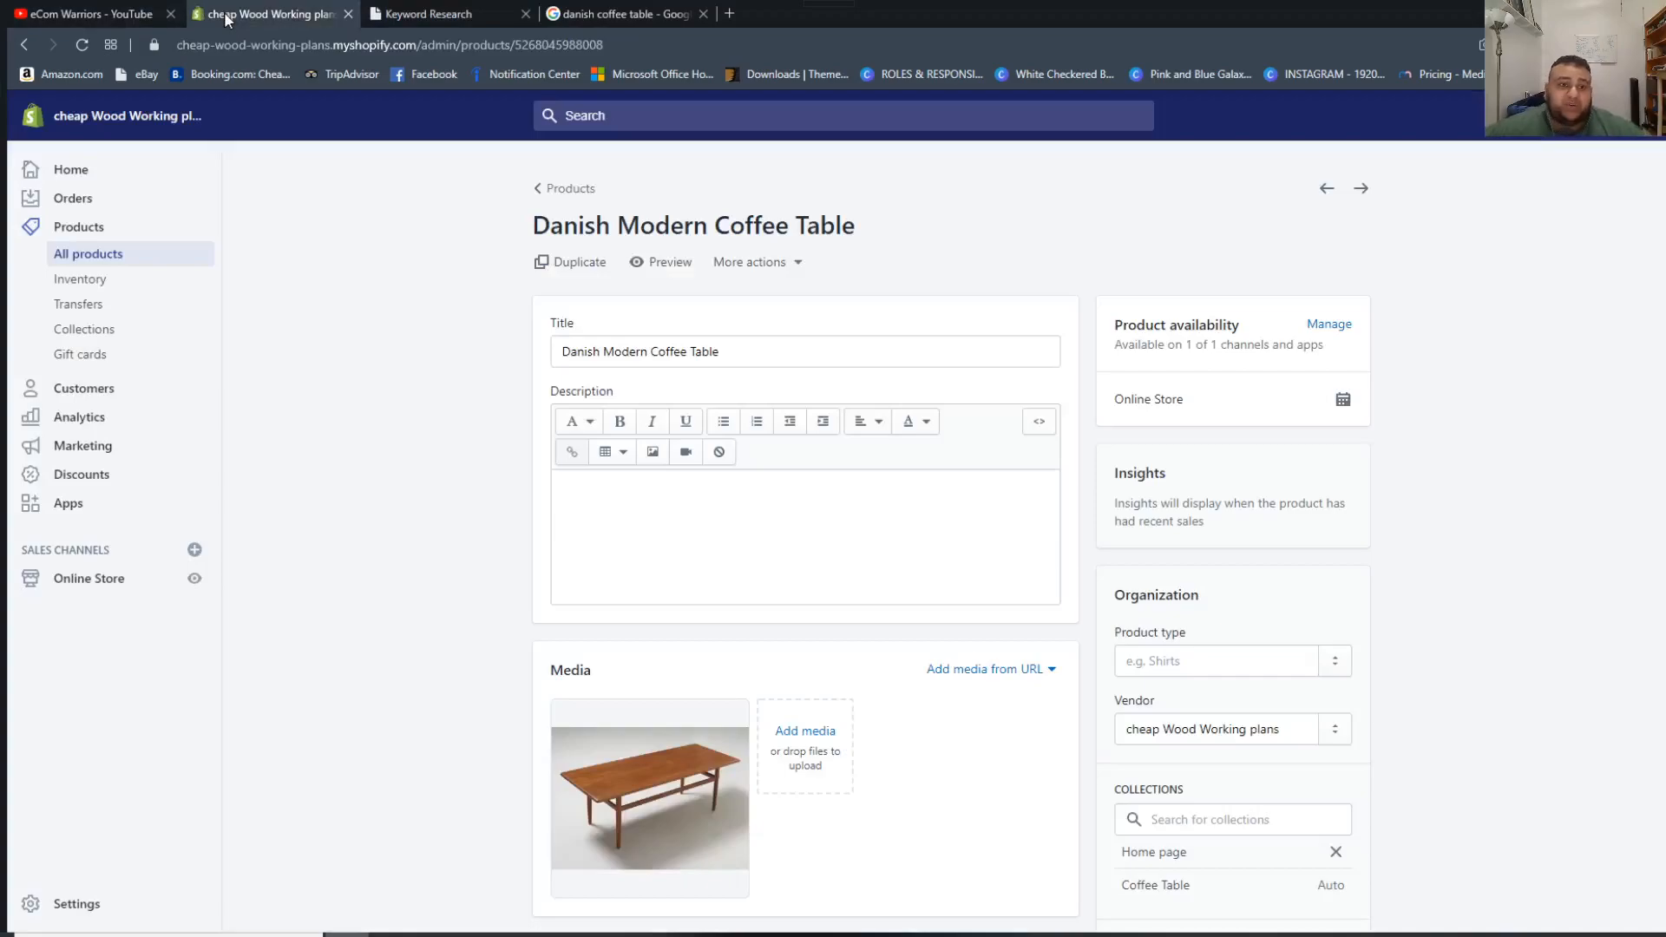
Compare the product's title with the search term in SEO Kit and return to the product in Shopify.
{"action": "left_click_drag", "start_coordinate": [567, 354], "coordinate": [726, 354]}
{"action": "left_click", "coordinate": [429, 14]}
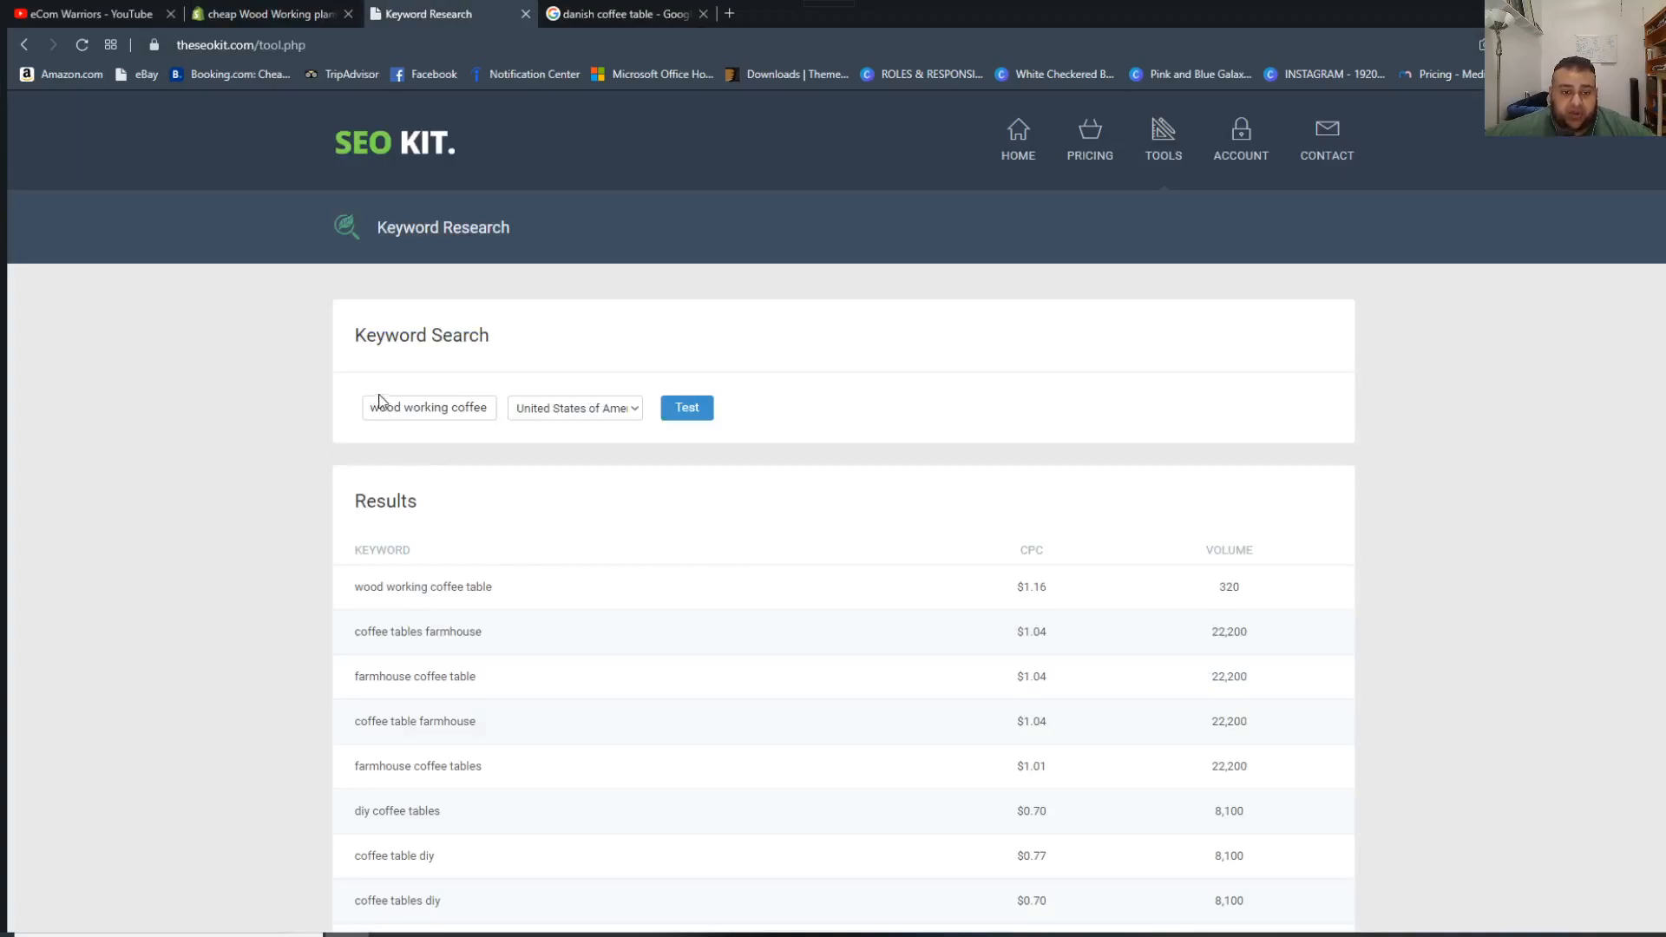
{"action": "left_click_drag", "start_coordinate": [372, 404], "coordinate": [491, 434]}
{"action": "left_click", "coordinate": [322, 7]}
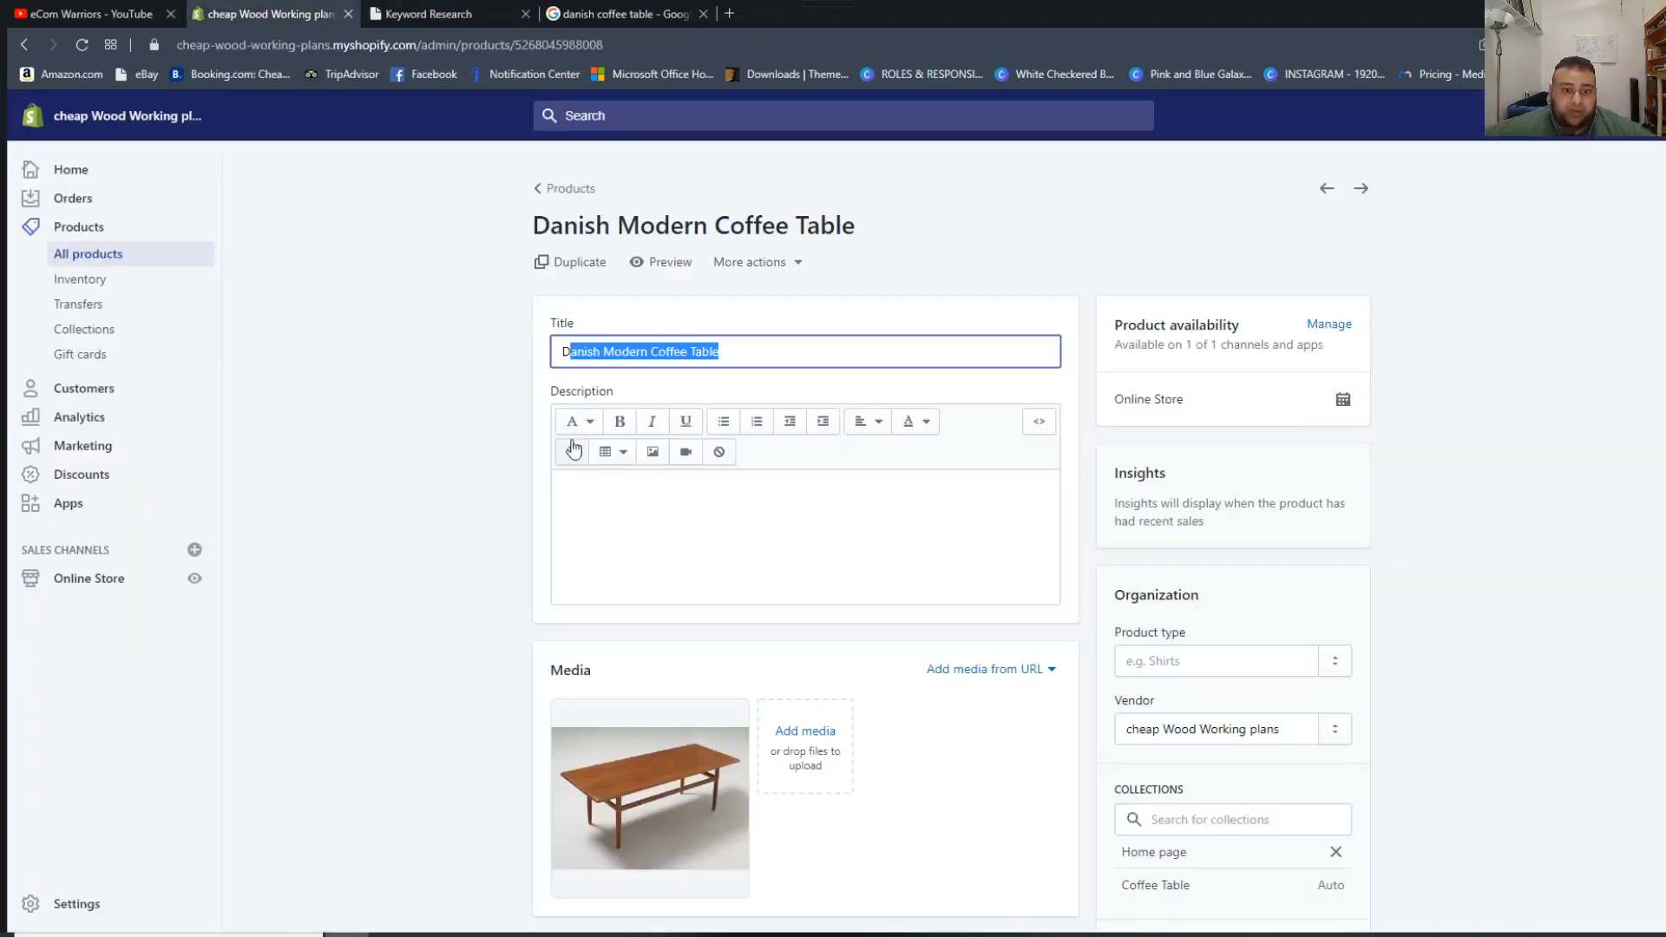
{"action": "left_click", "coordinate": [560, 347]}
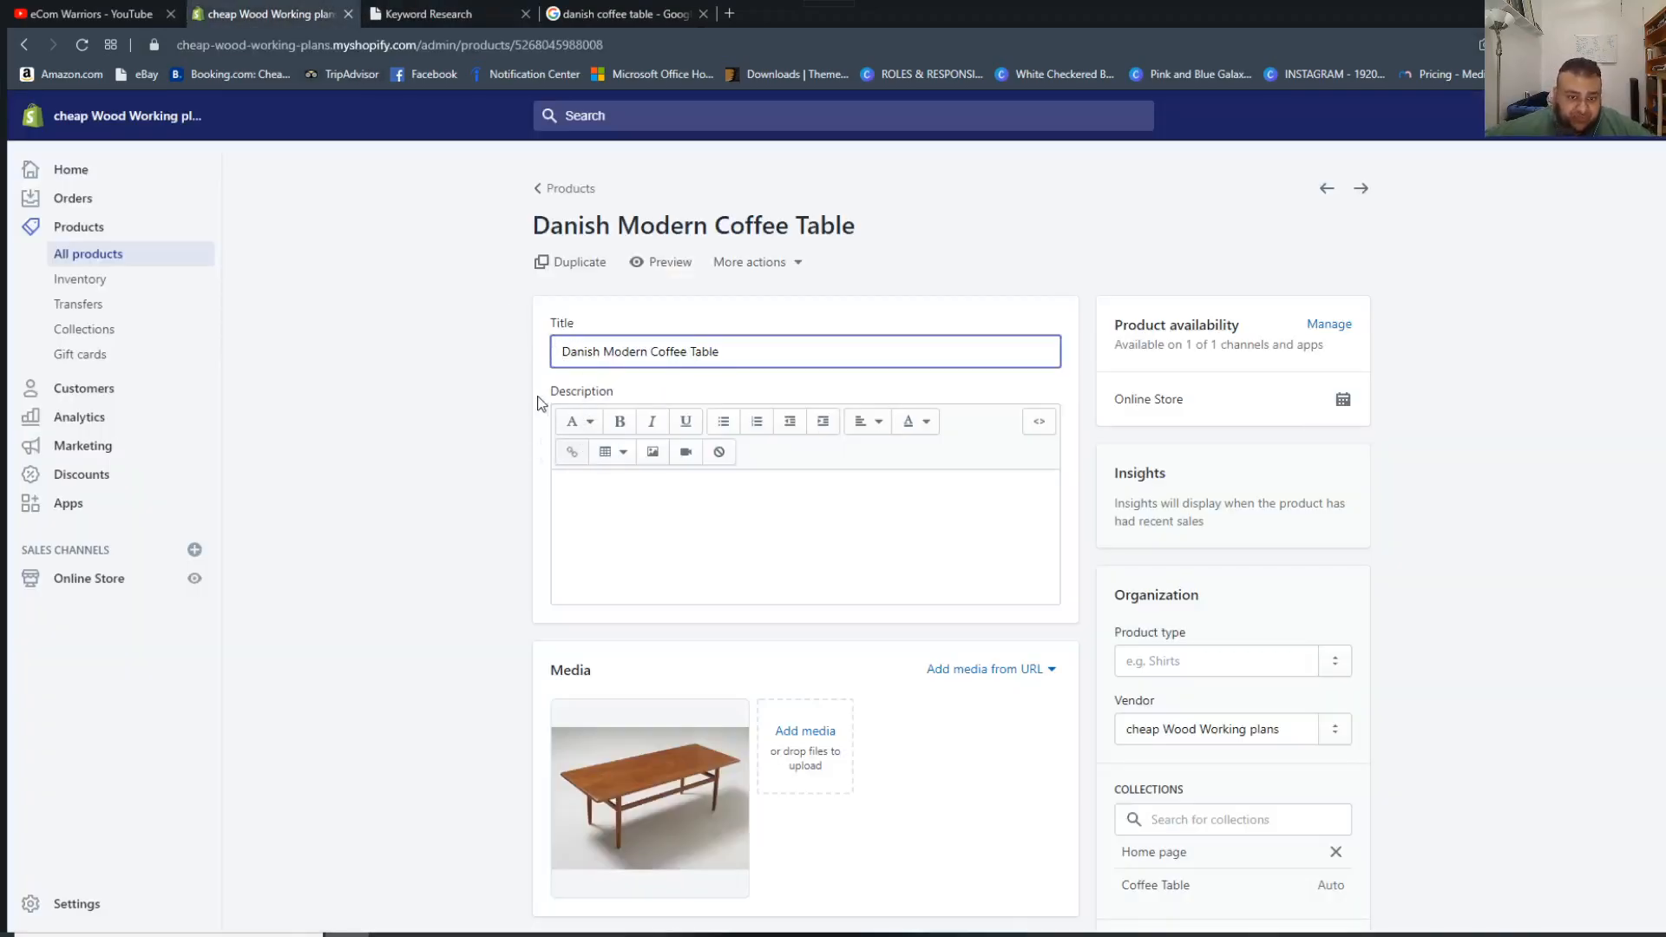
{"action": "type", "text": "Wood Working"}
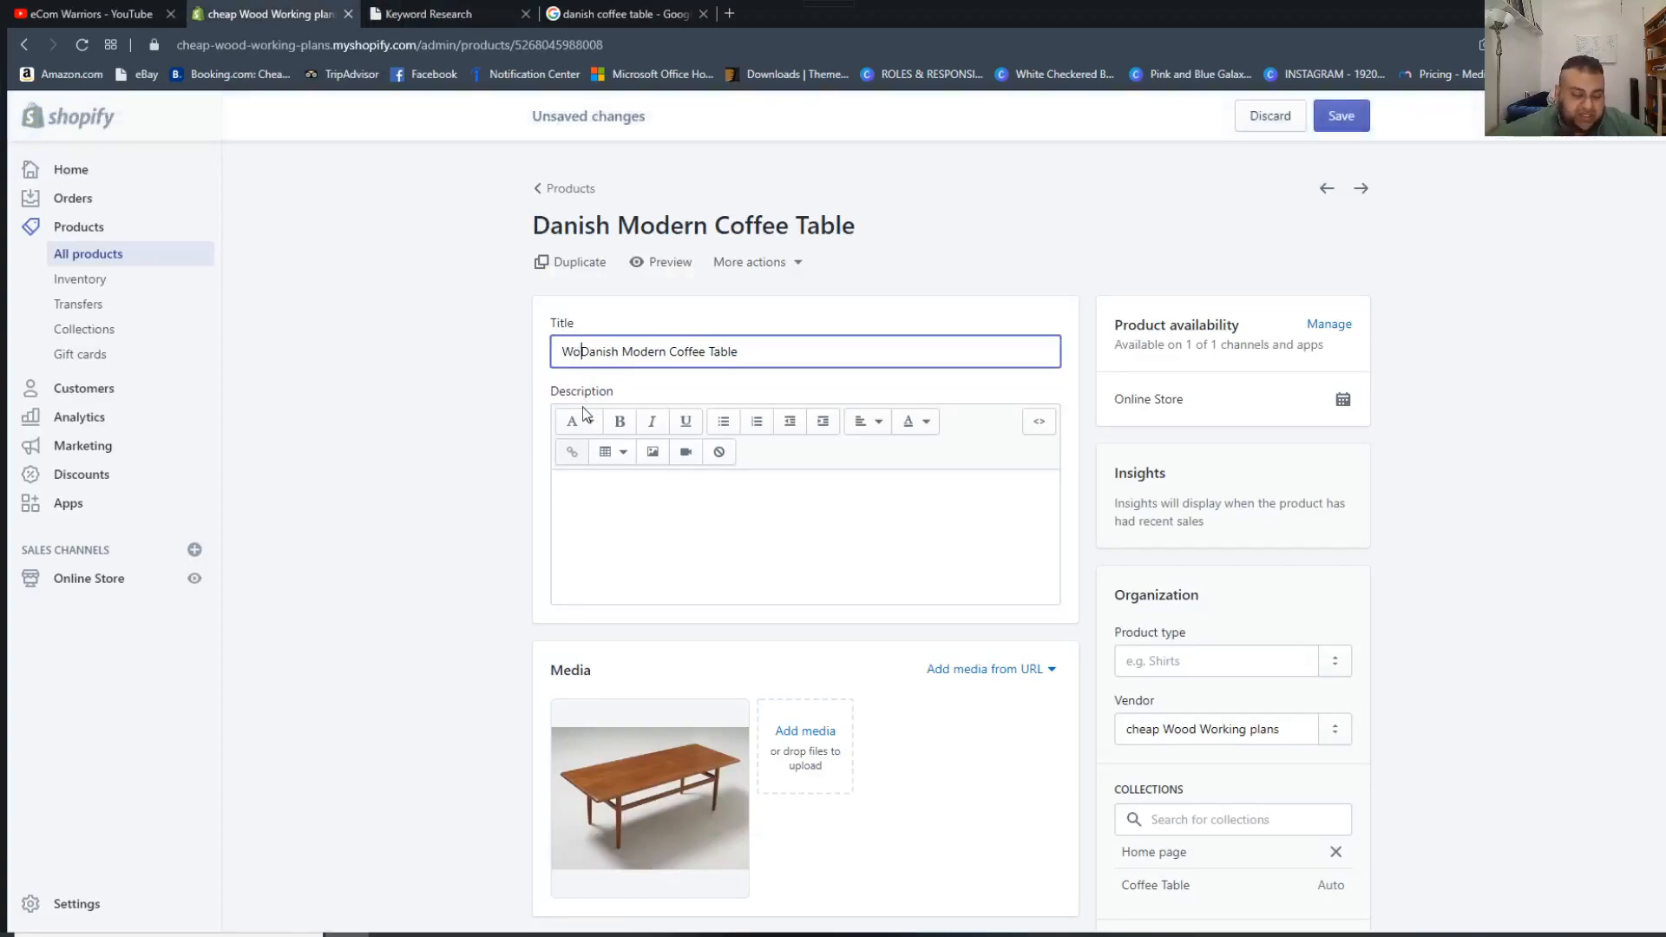
{"action": "type", "text": " Plans"}
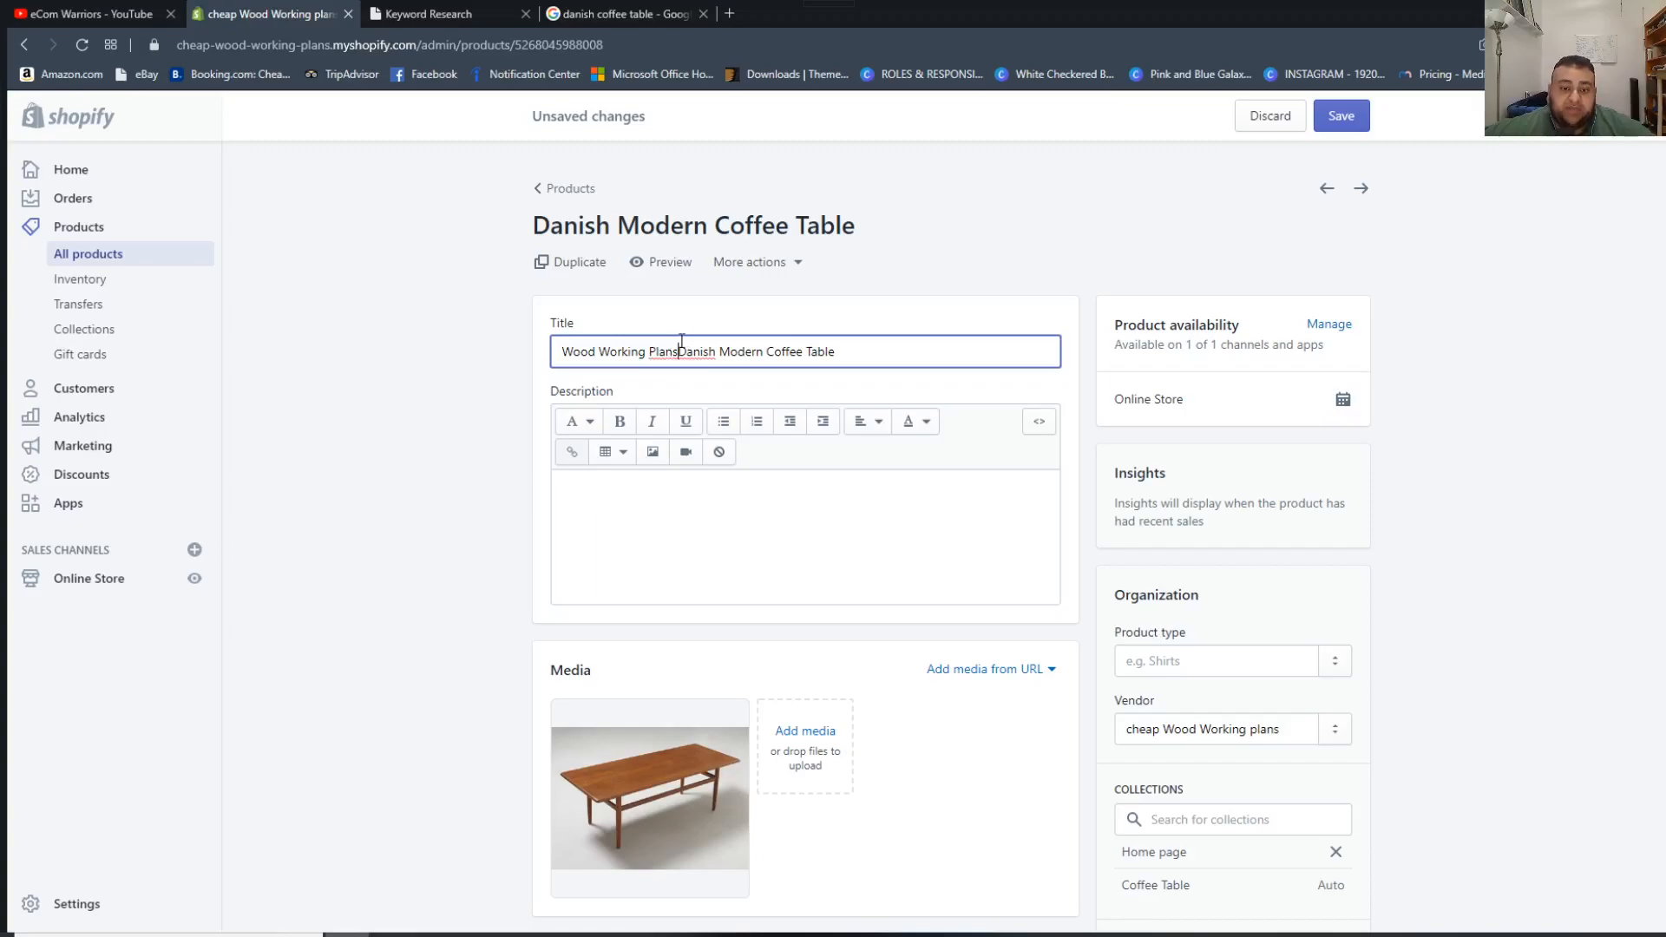
{"action": "left_click_drag", "start_coordinate": [679, 352], "coordinate": [535, 351]}
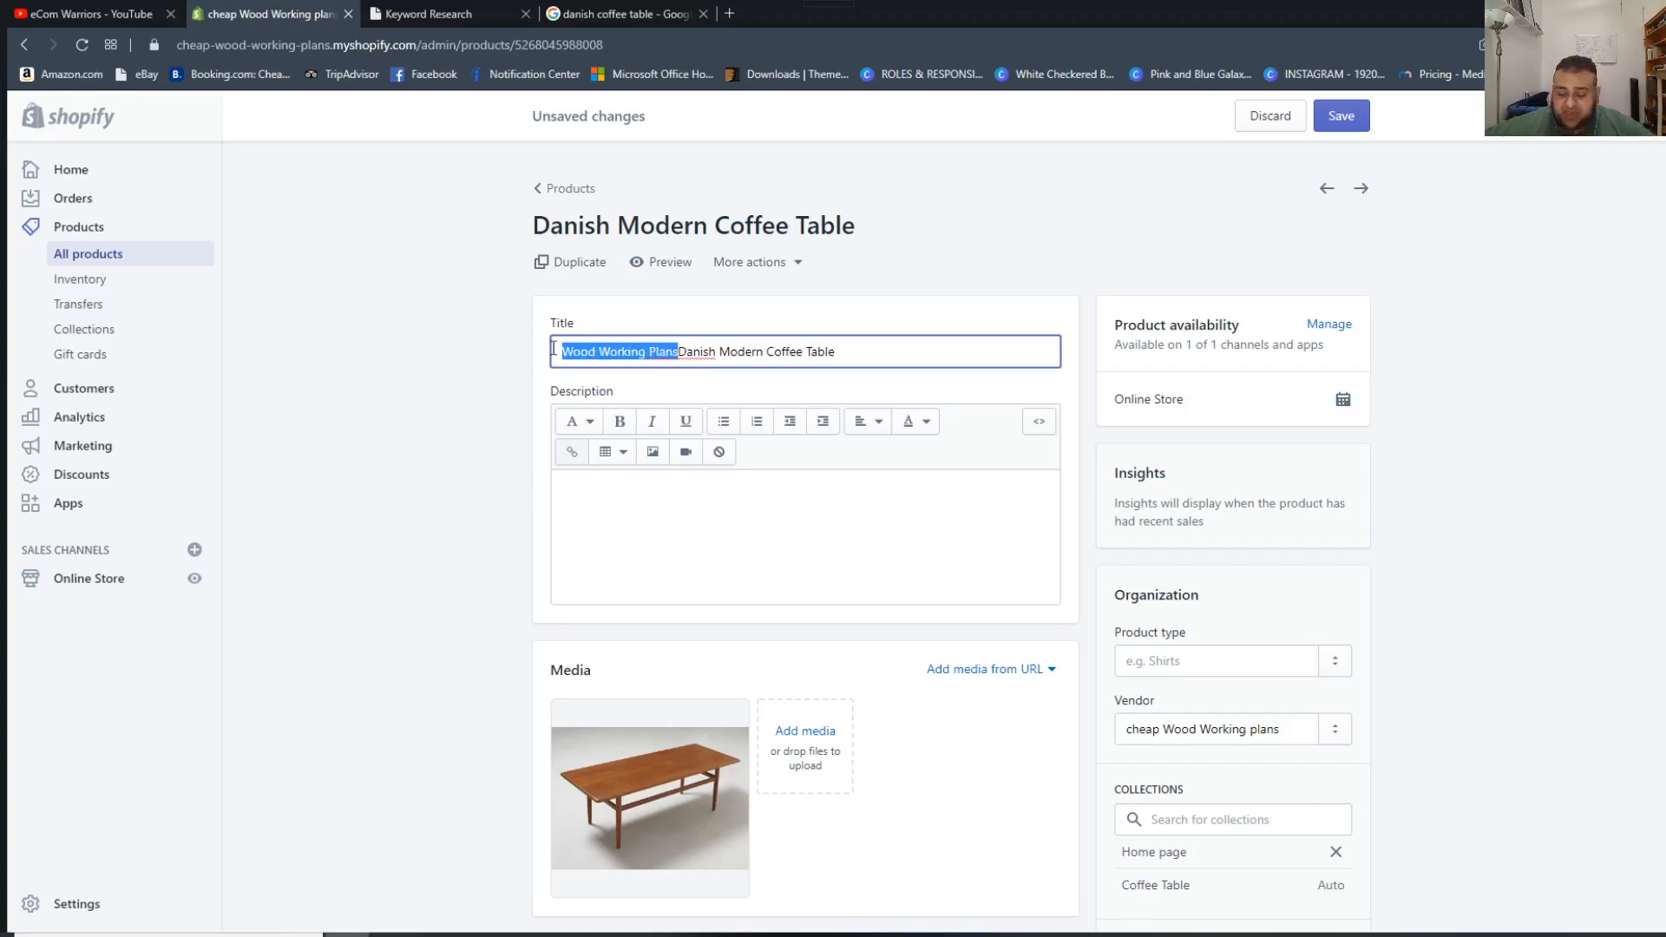
{"action": "key", "text": "BackSpace"}
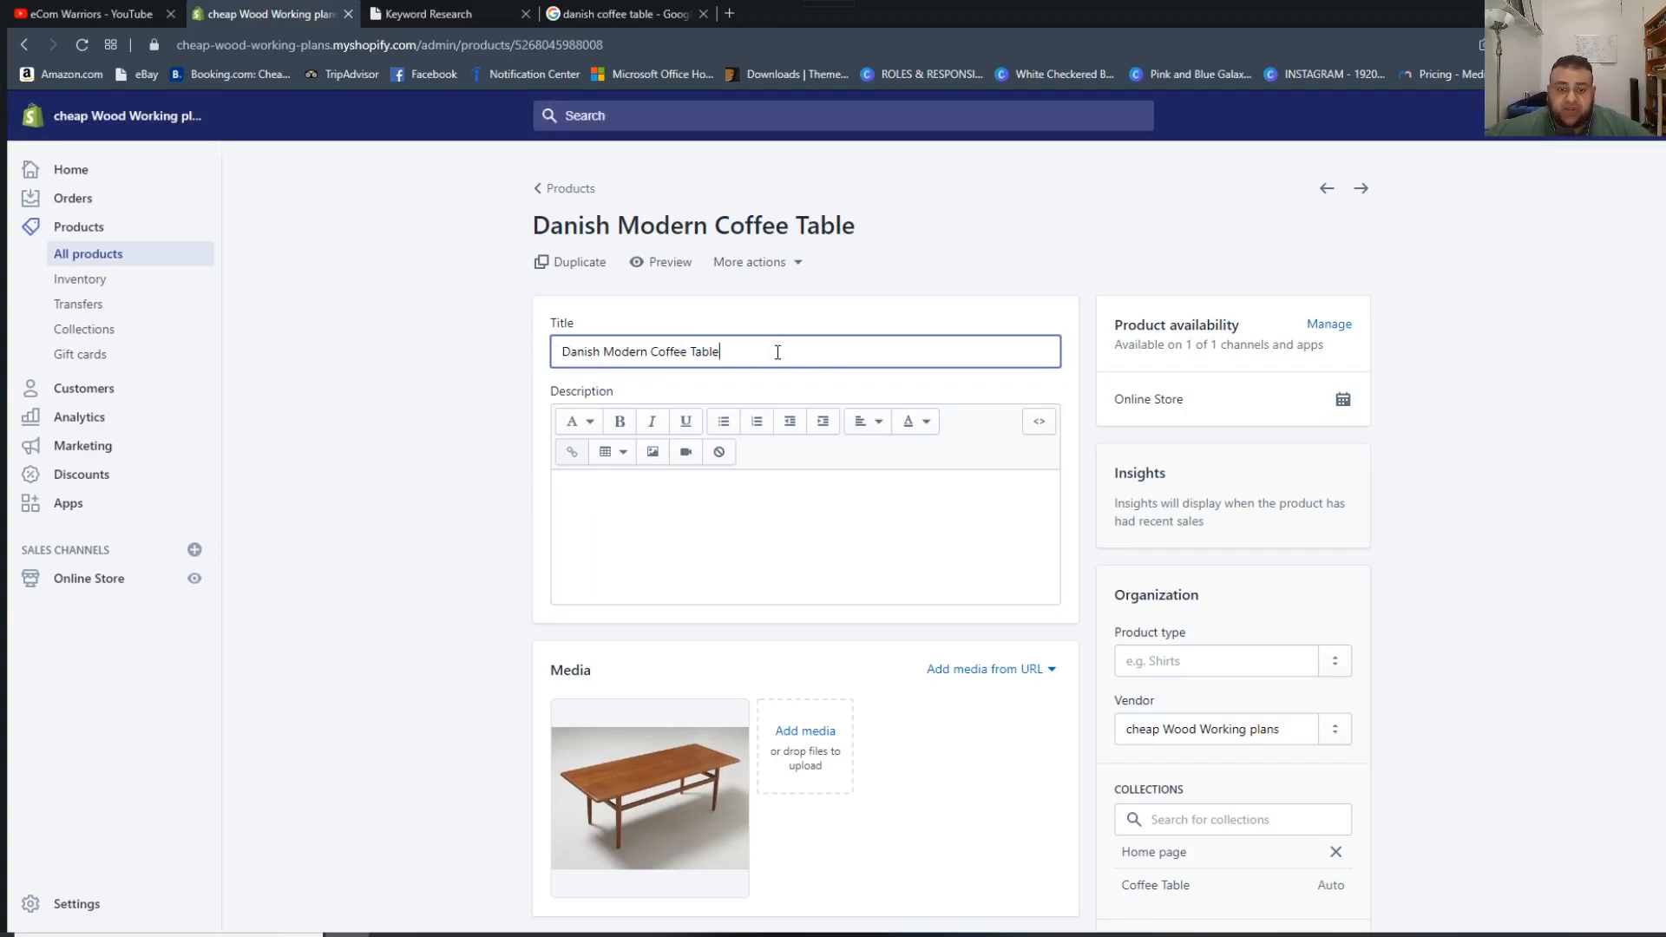
Append "(Wood Working Plans)" to the end of the product title "Danish Modern Coffee Table".
{"action": "type", "text": "()Working Pla"}
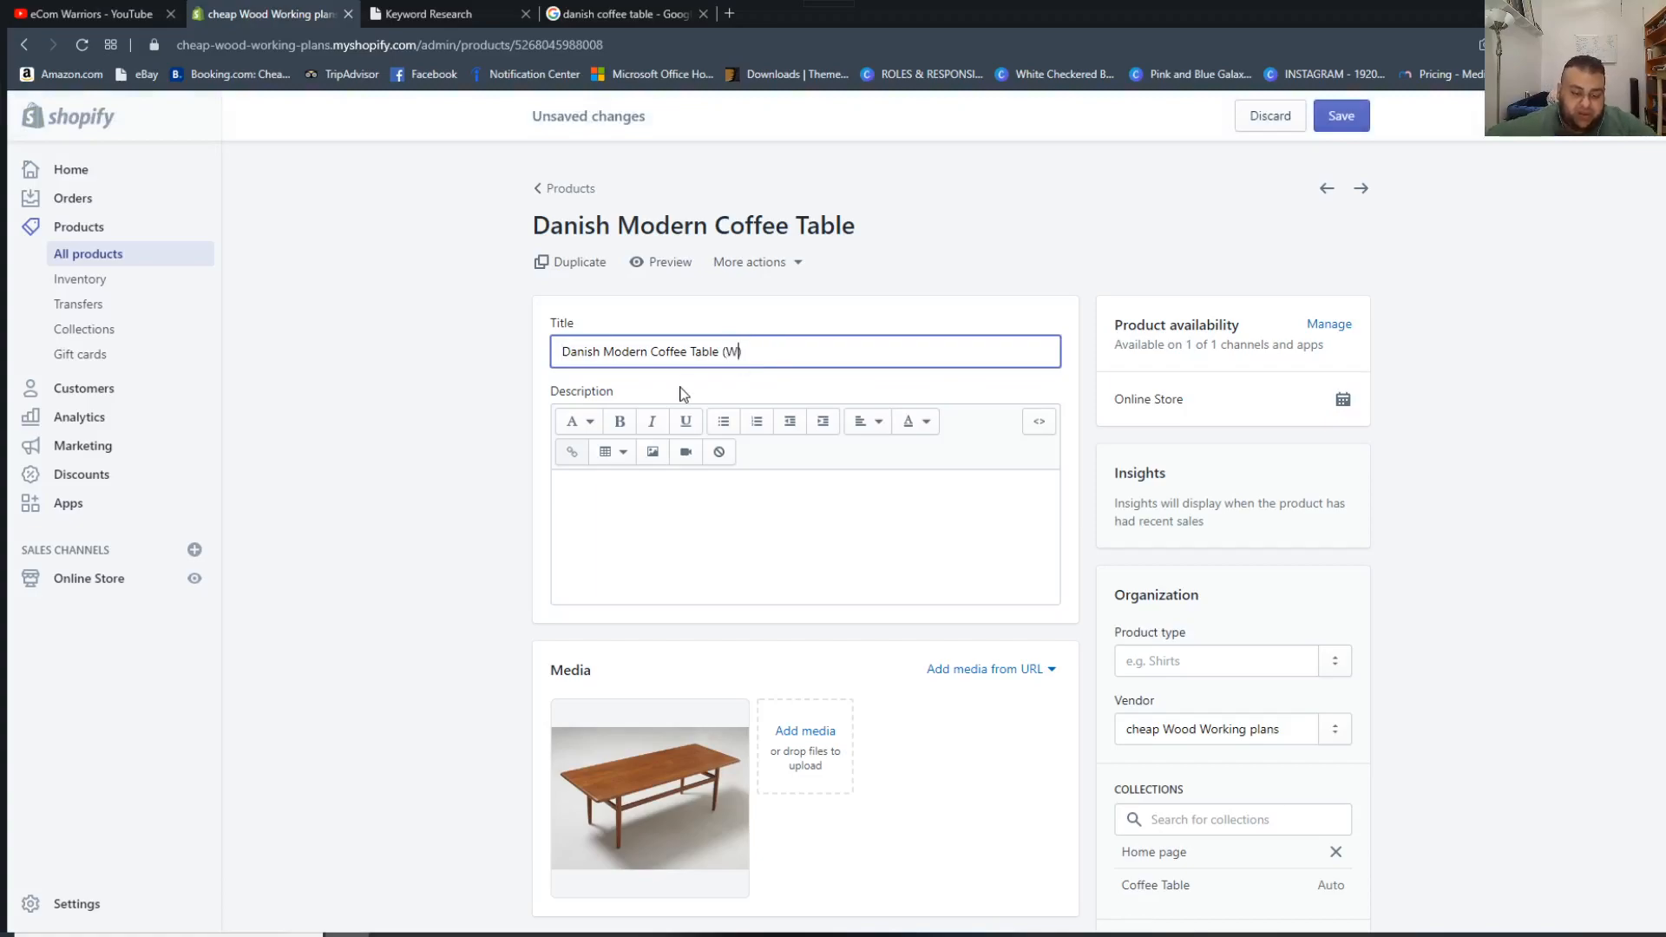
{"action": "type", "text": "ns"}
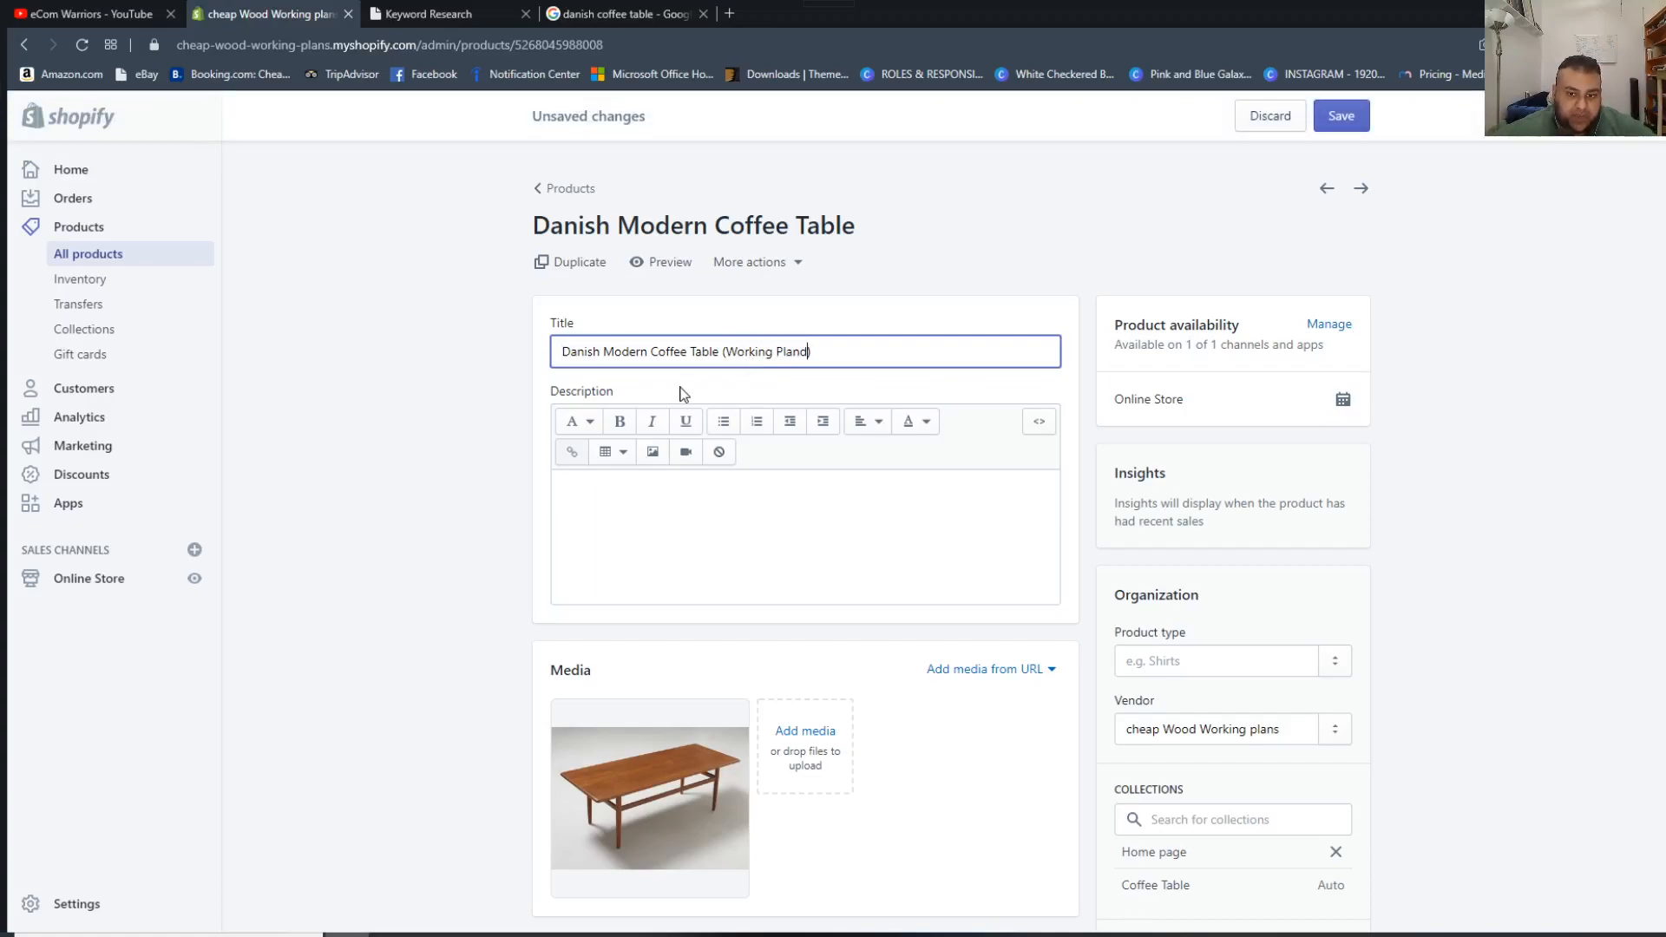
{"action": "key", "text": "Left"}
{"action": "key", "text": "Left"}
{"action": "key", "text": "Left"}
{"action": "type", "text": "Wood"}
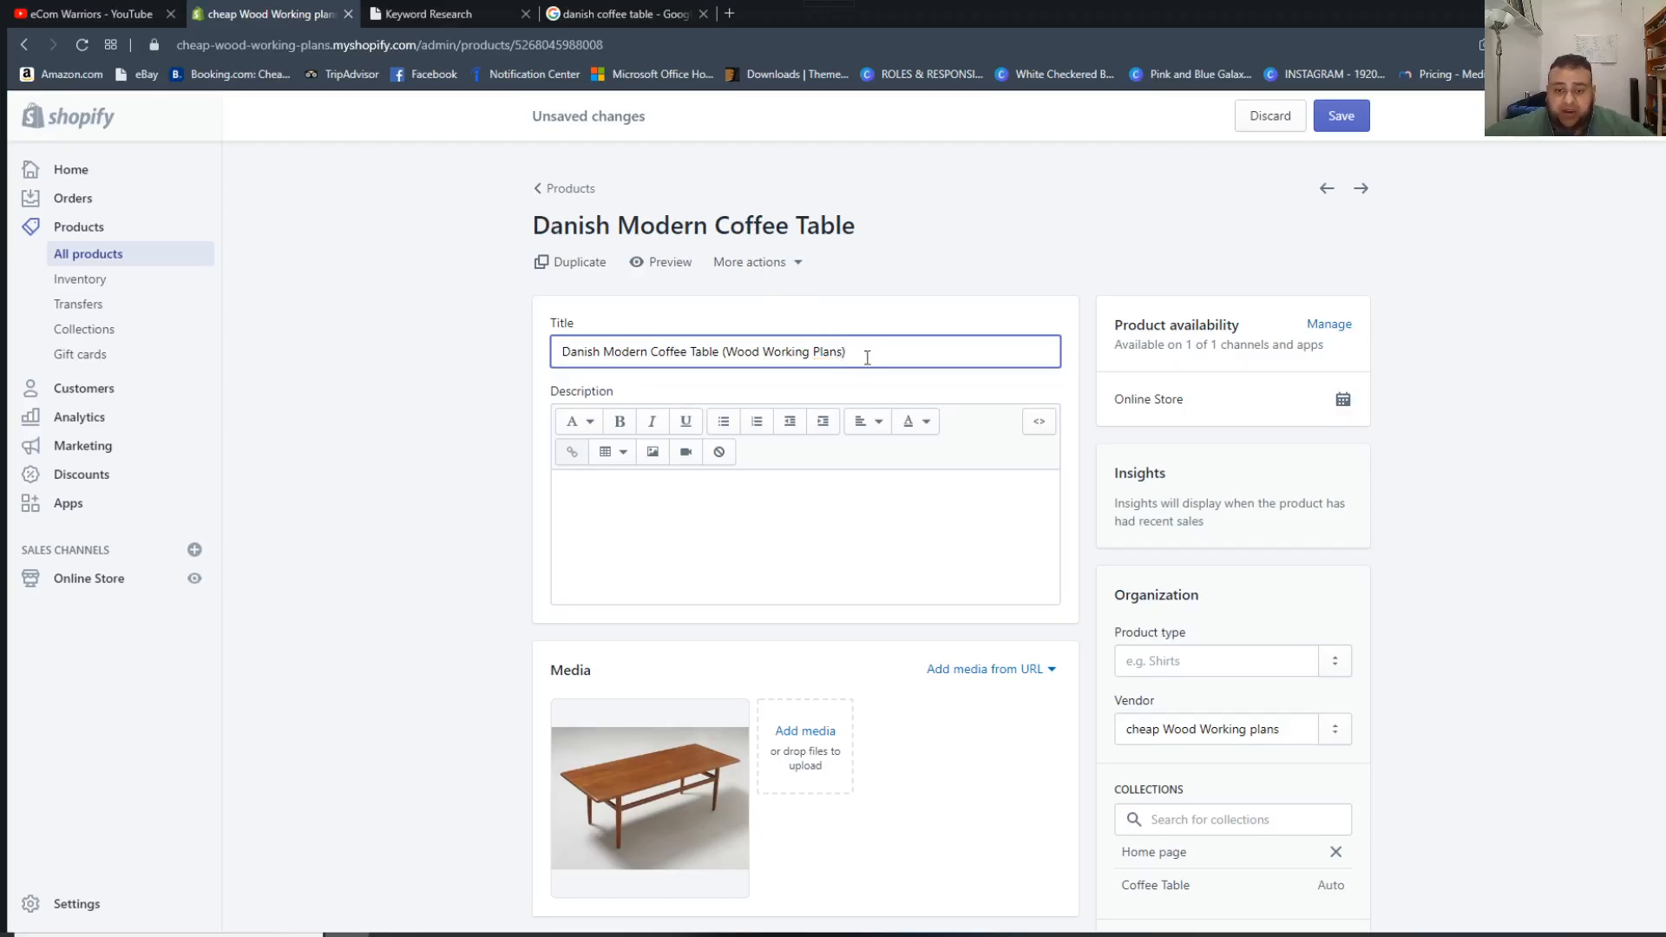
Review the search engine listing fields and compare the title's wording with the SEO Kit search term, ending back on the Shopify product.
{"action": "scroll", "coordinate": [911, 452], "scroll_direction": "down", "scroll_amount": 7}
{"action": "scroll", "coordinate": [990, 855], "scroll_direction": "down", "scroll_amount": 12}
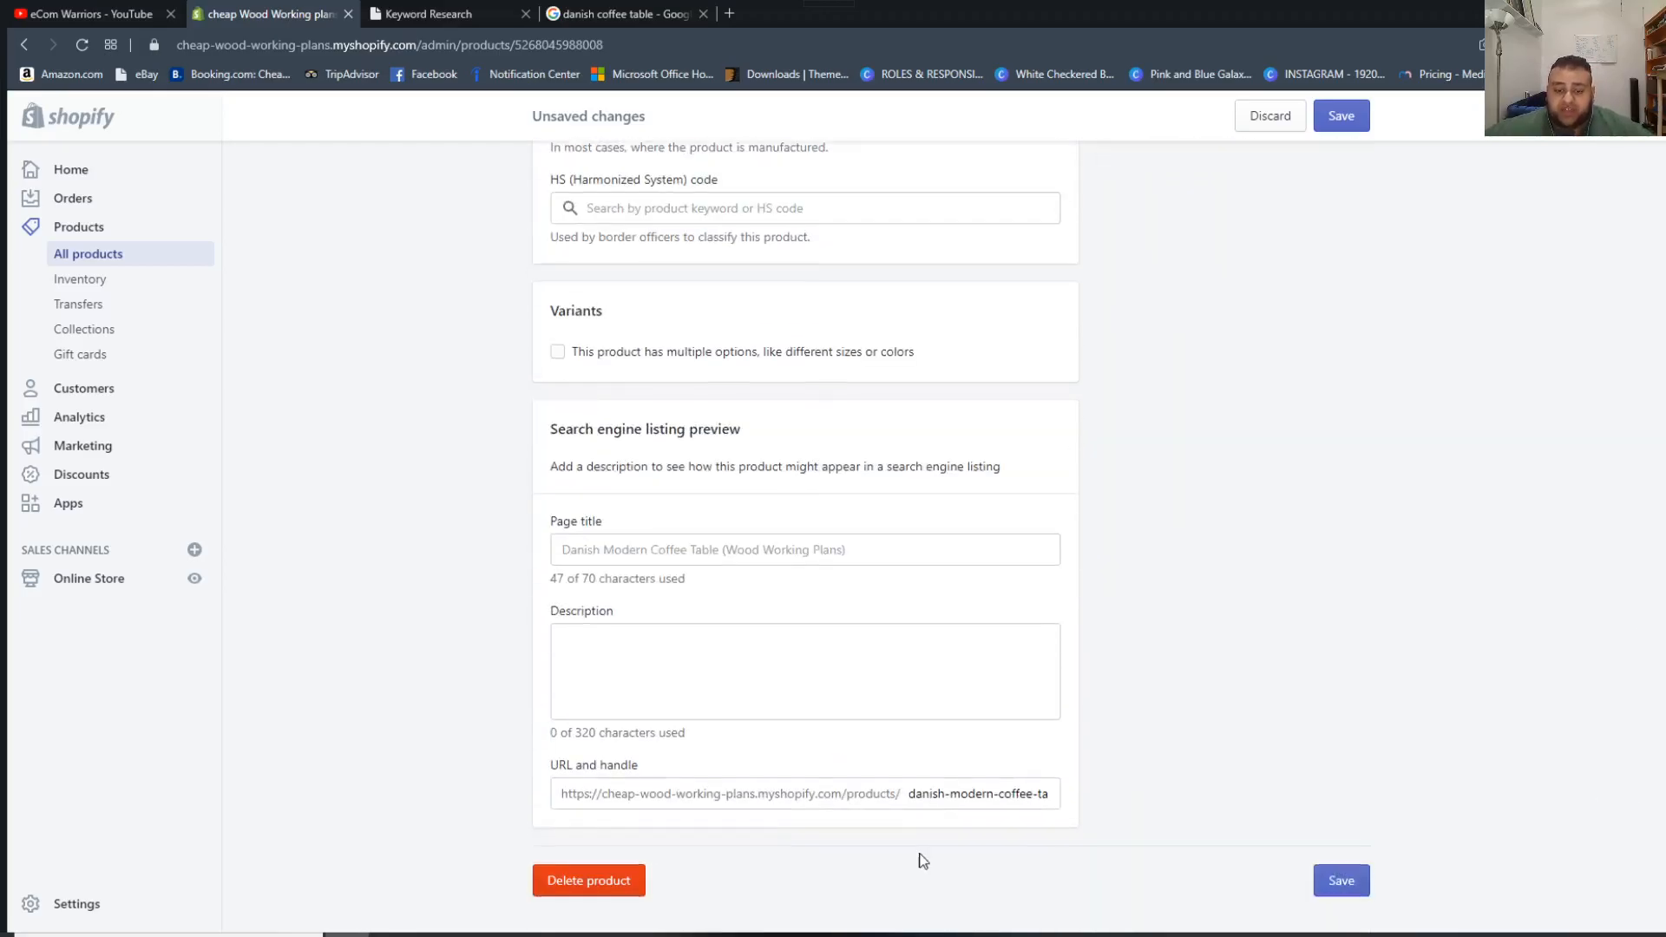
{"action": "left_click", "coordinate": [621, 657]}
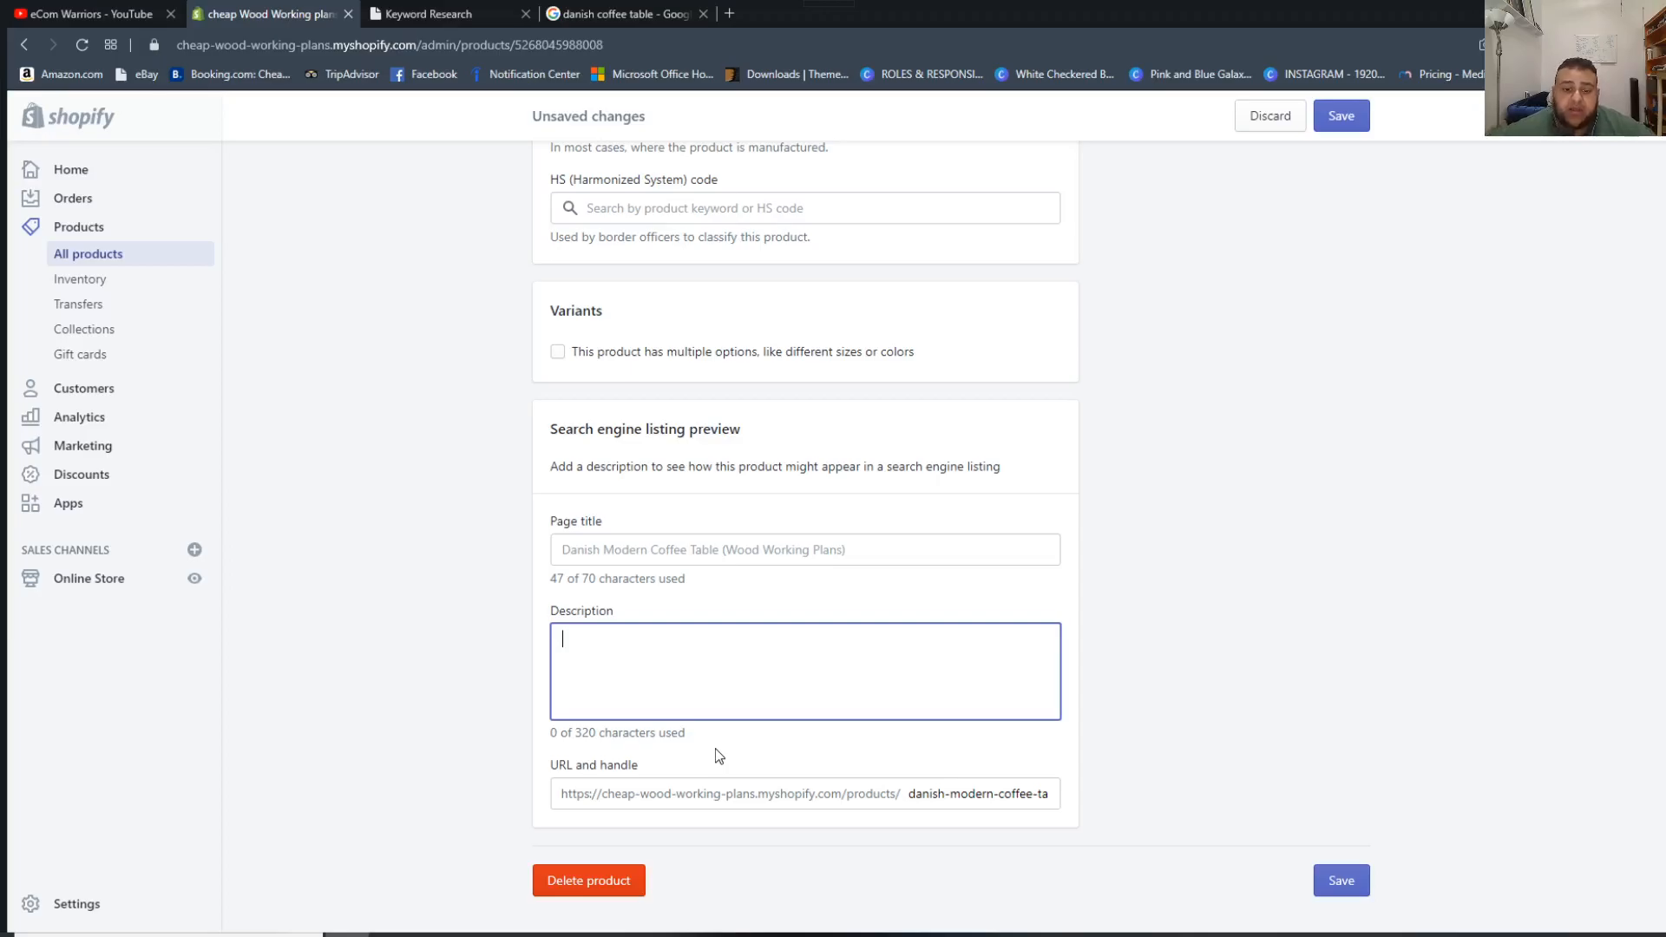
{"action": "scroll", "coordinate": [985, 365], "scroll_direction": "up", "scroll_amount": 20}
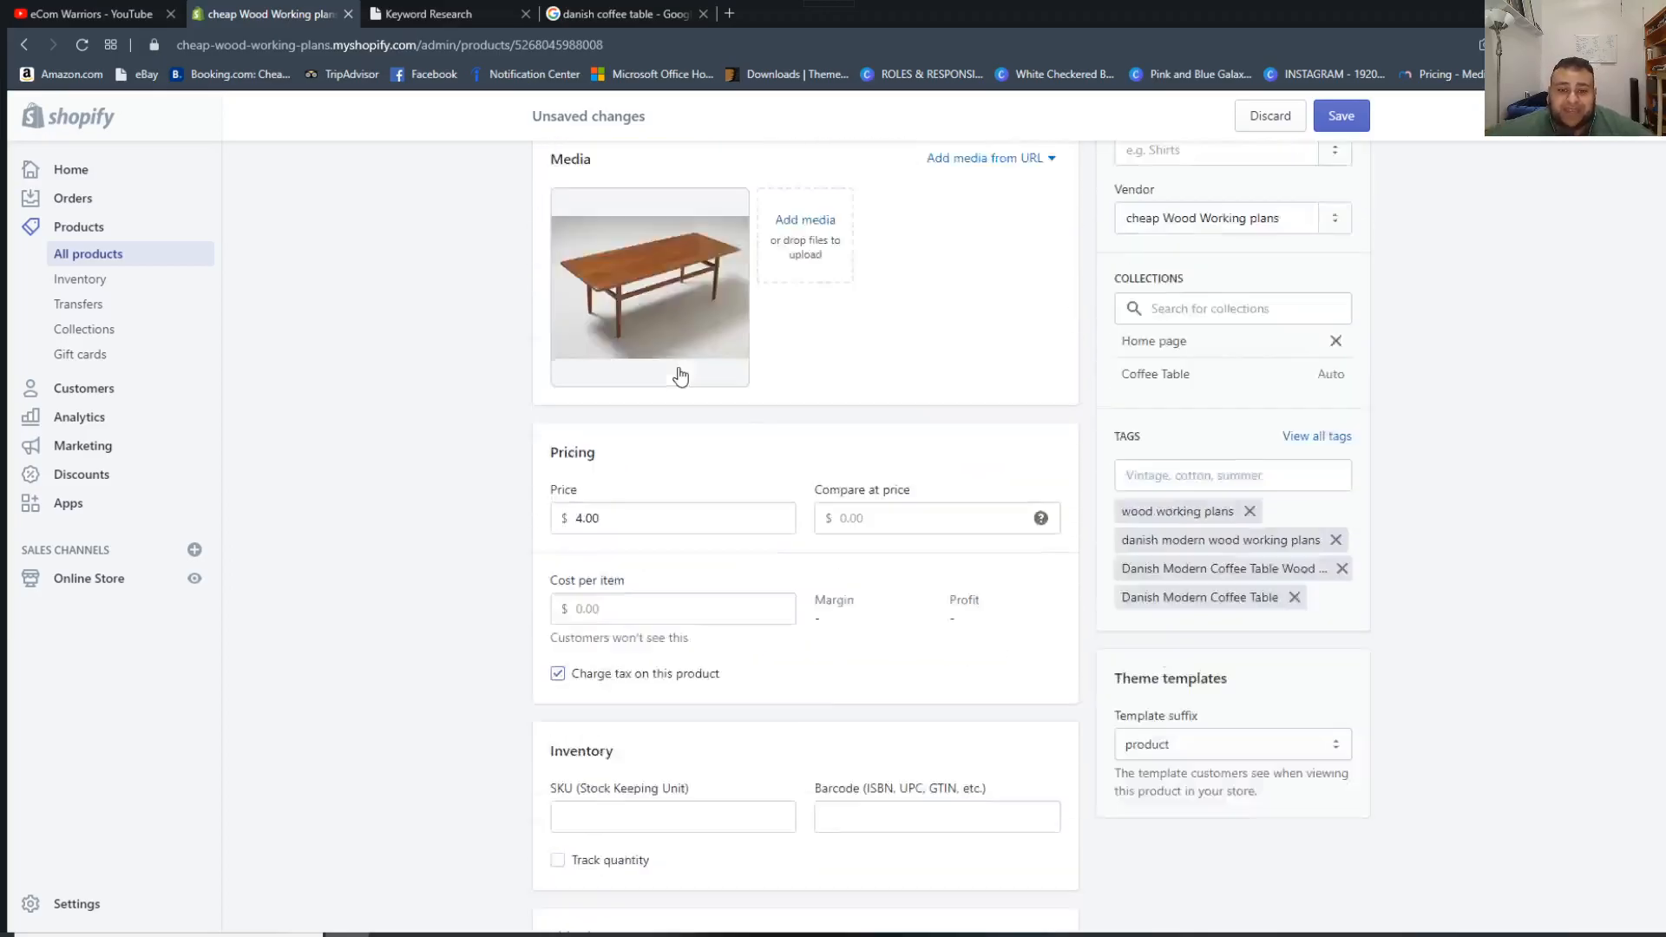
{"action": "left_click_drag", "start_coordinate": [818, 352], "coordinate": [767, 340]}
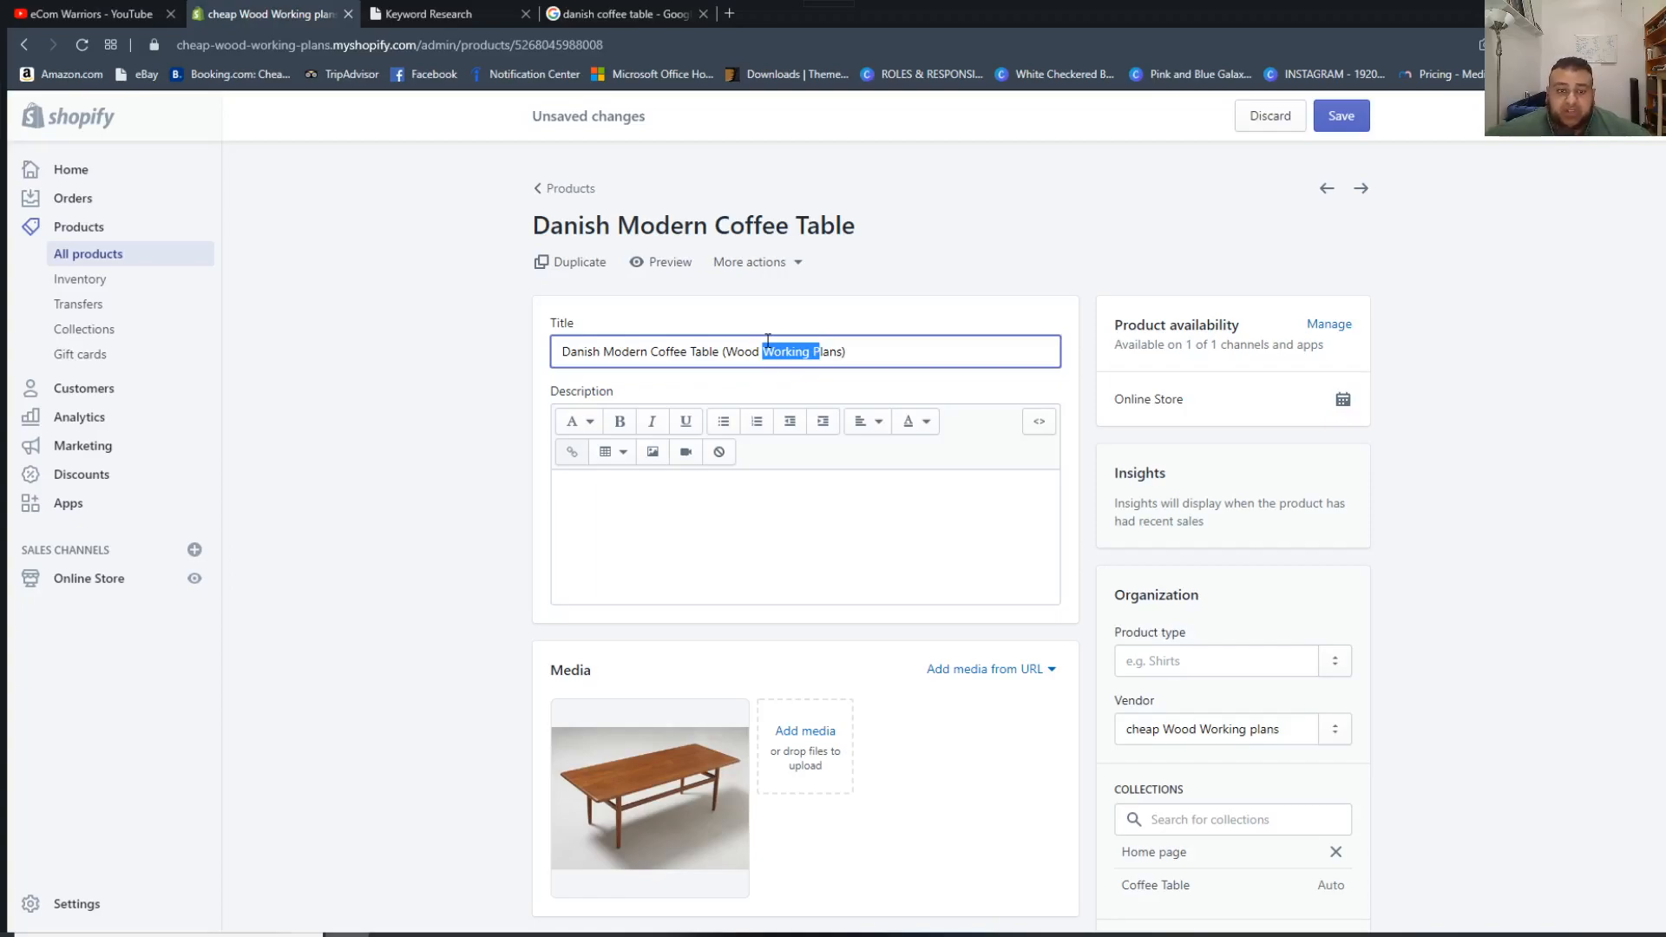
{"action": "left_click", "coordinate": [429, 14]}
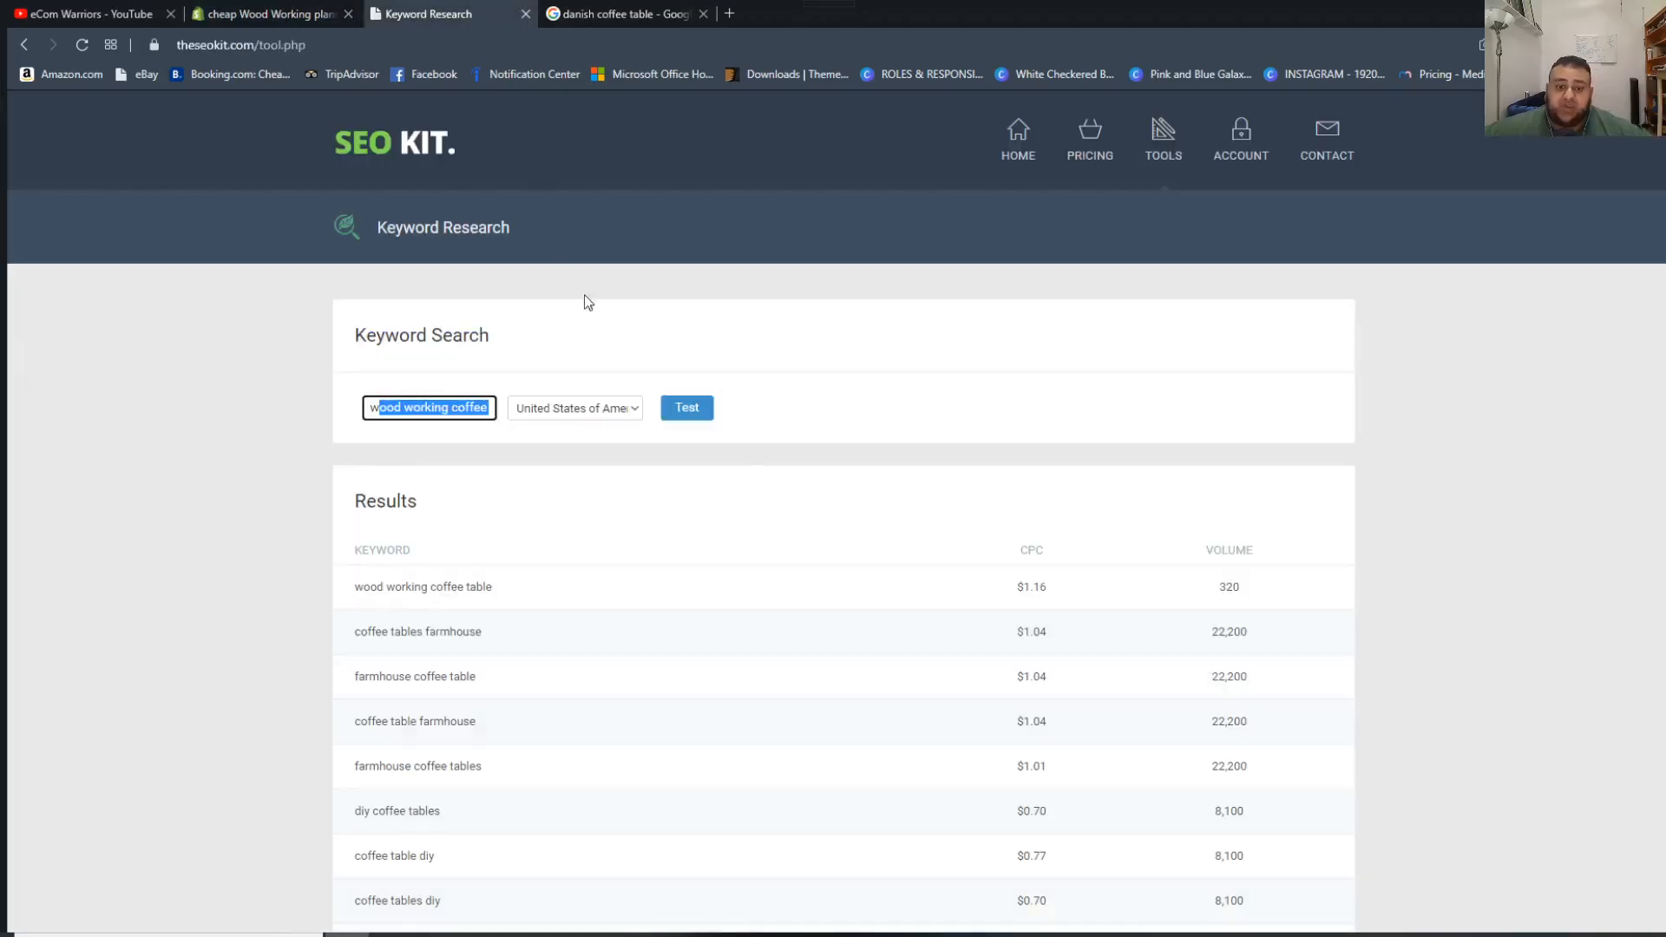
{"action": "left_click", "coordinate": [389, 401]}
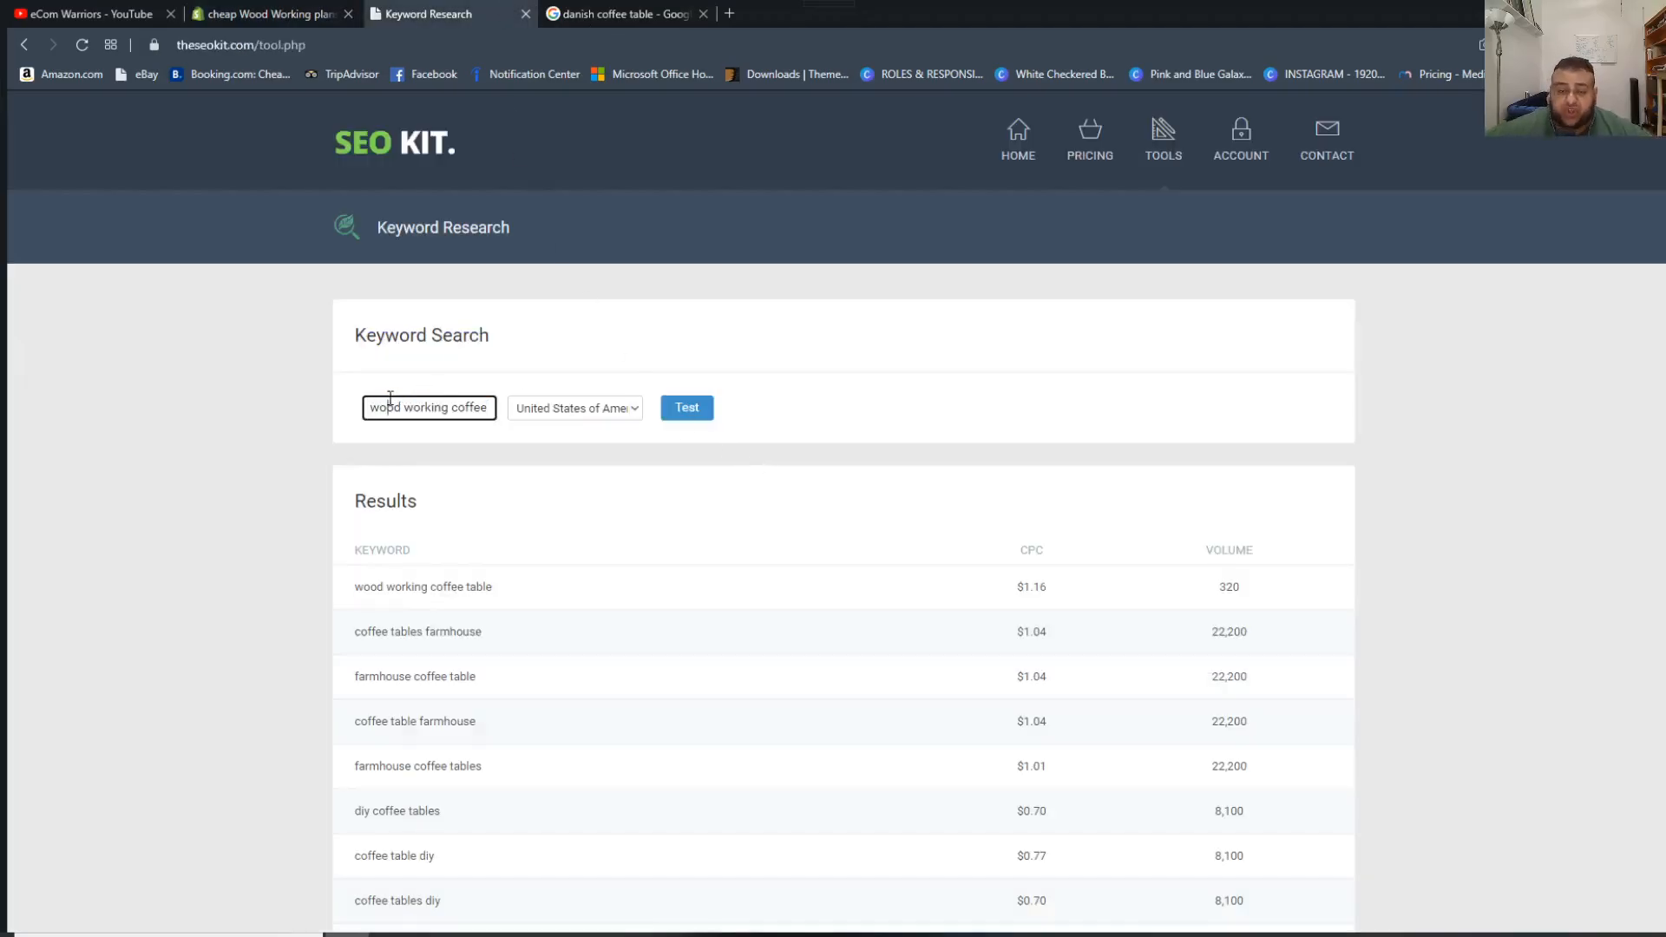
{"action": "left_click_drag", "start_coordinate": [382, 405], "coordinate": [625, 436]}
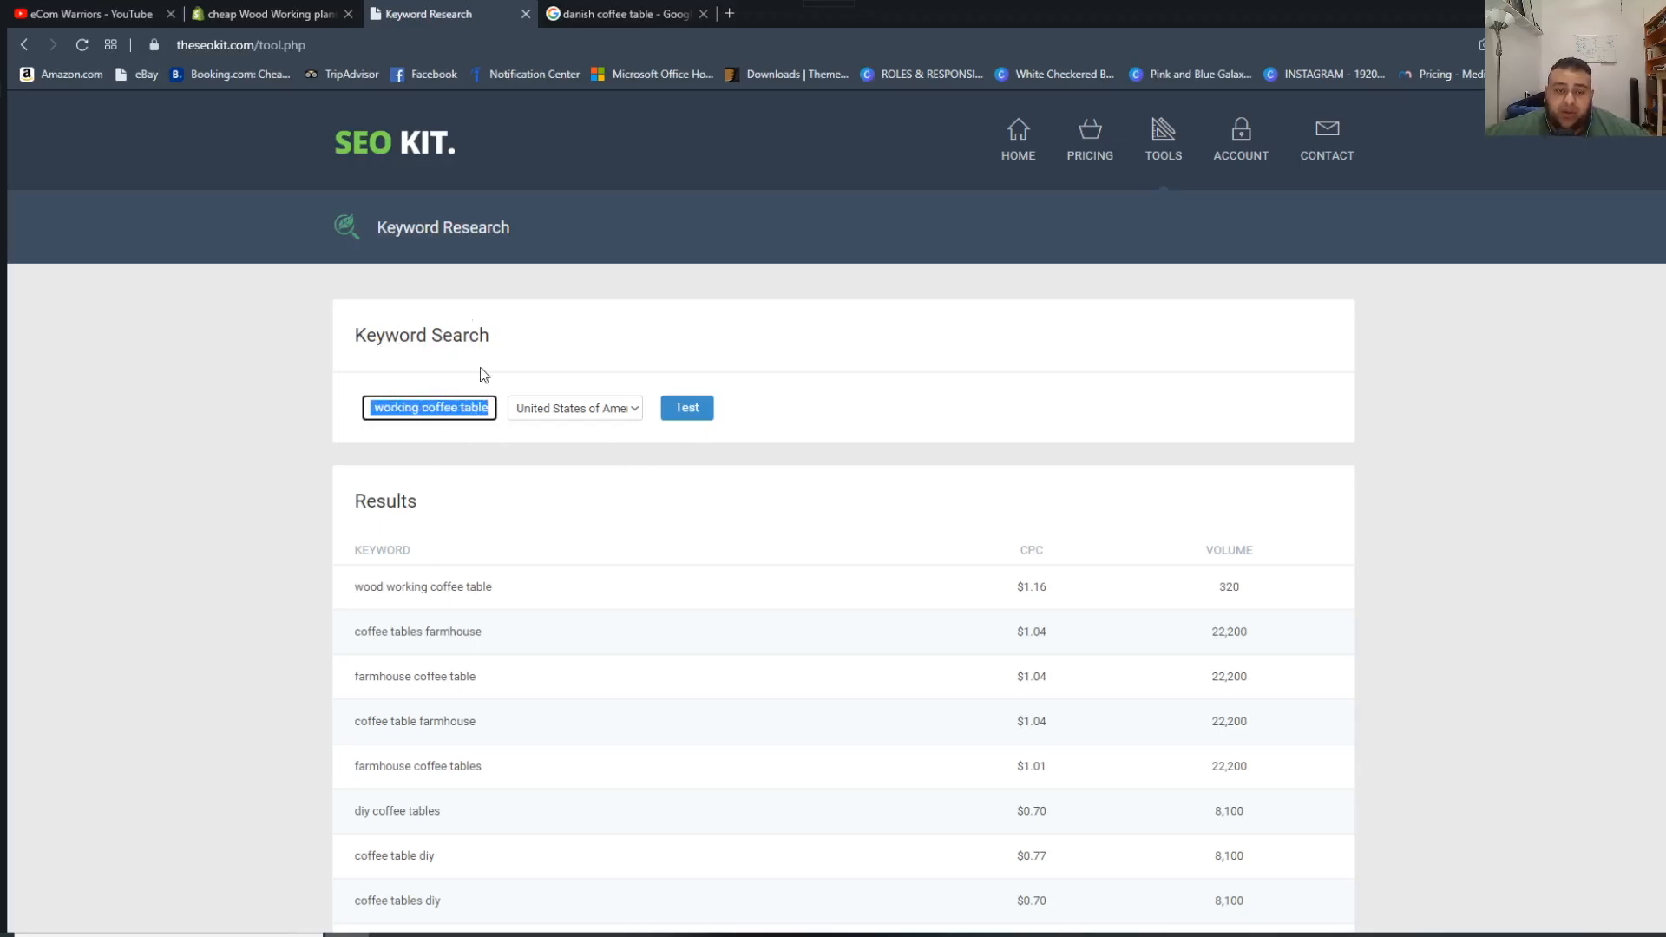
{"action": "left_click", "coordinate": [320, 12]}
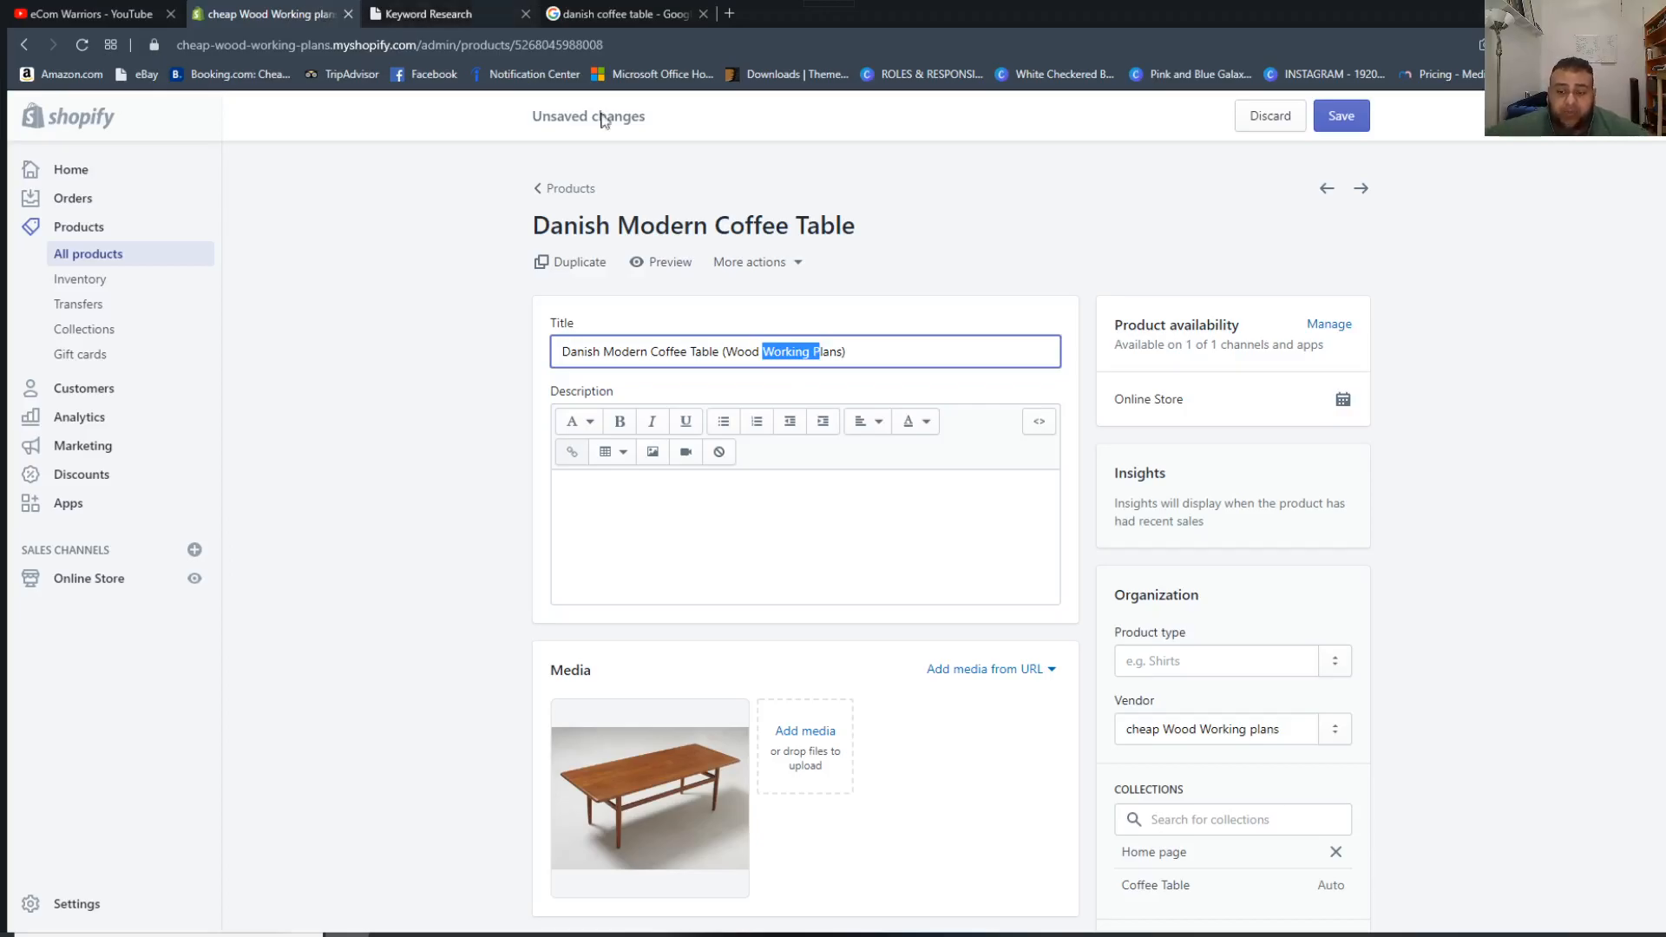
Begin the search engine listing description with "Wood Working Danish".
{"action": "scroll", "coordinate": [1230, 457], "scroll_direction": "down", "scroll_amount": 2}
{"action": "scroll", "coordinate": [1165, 625], "scroll_direction": "down", "scroll_amount": 15}
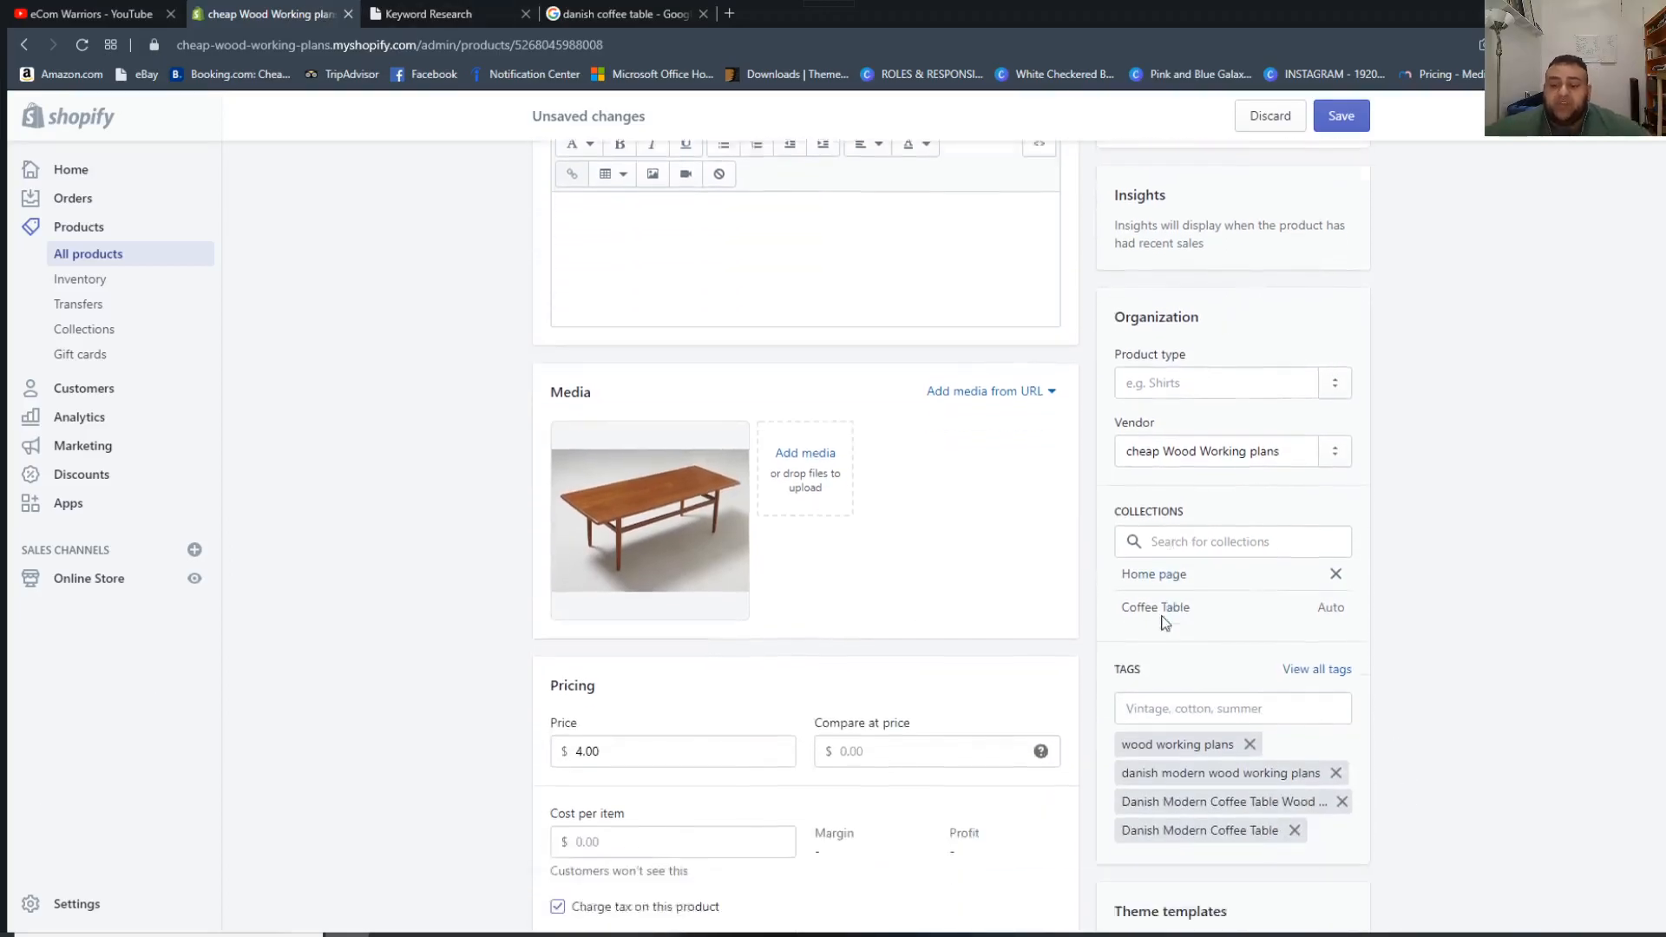
{"action": "left_click", "coordinate": [726, 654]}
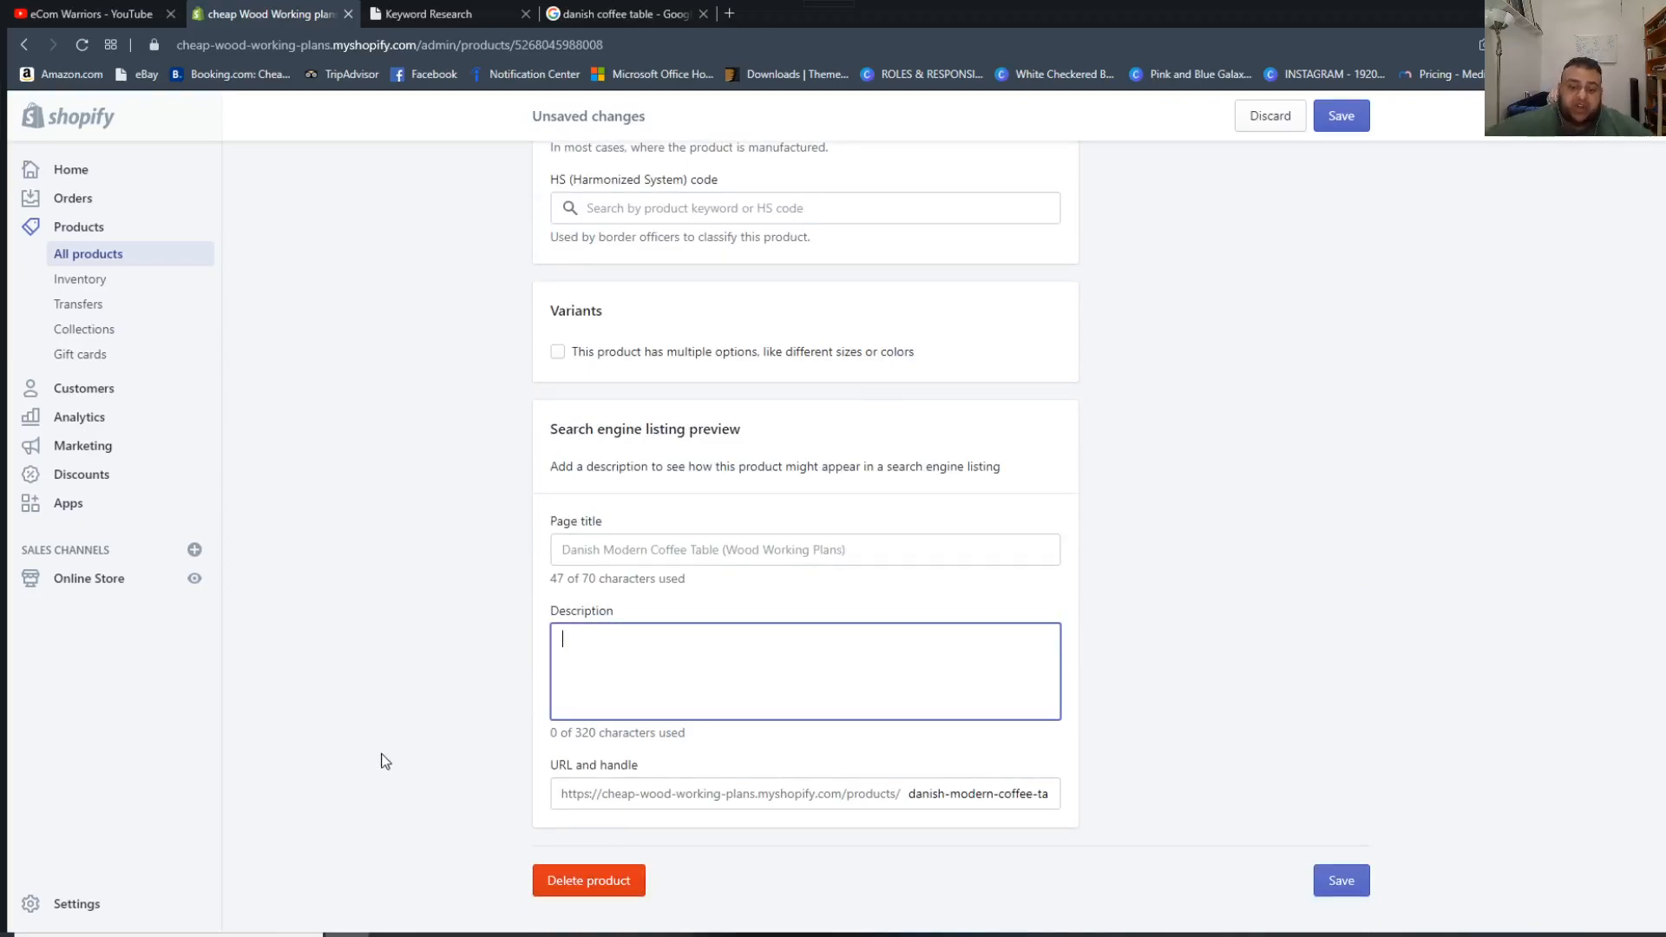
{"action": "type", "text": "Wo"}
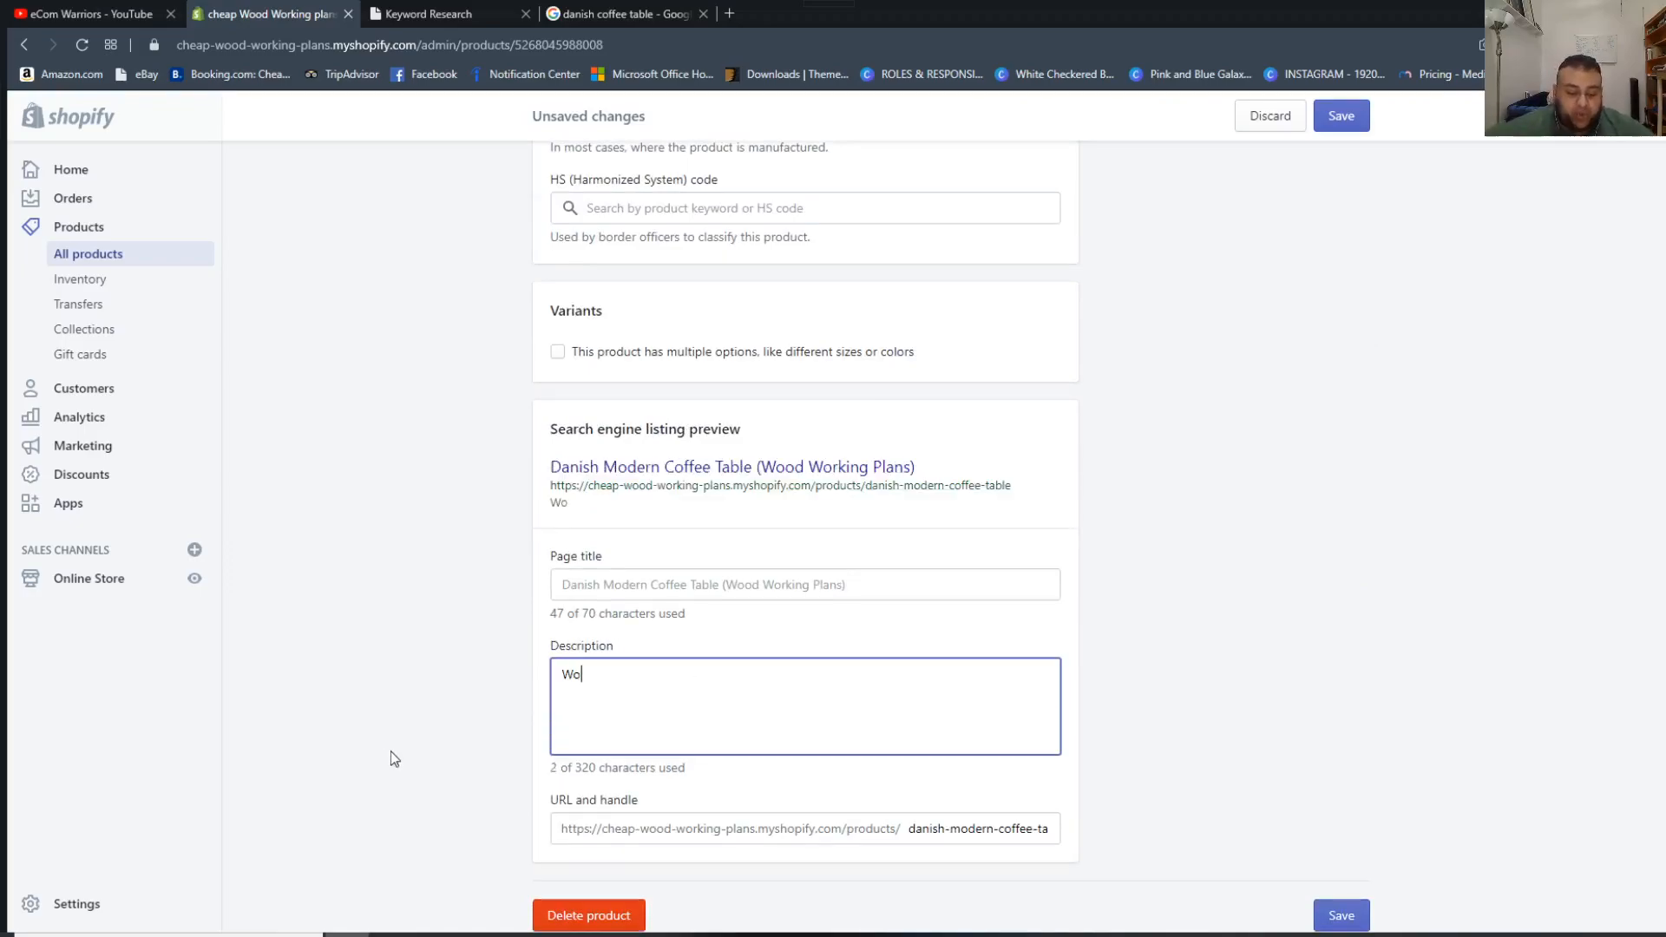
{"action": "type", "text": "od Working Danish Moder"}
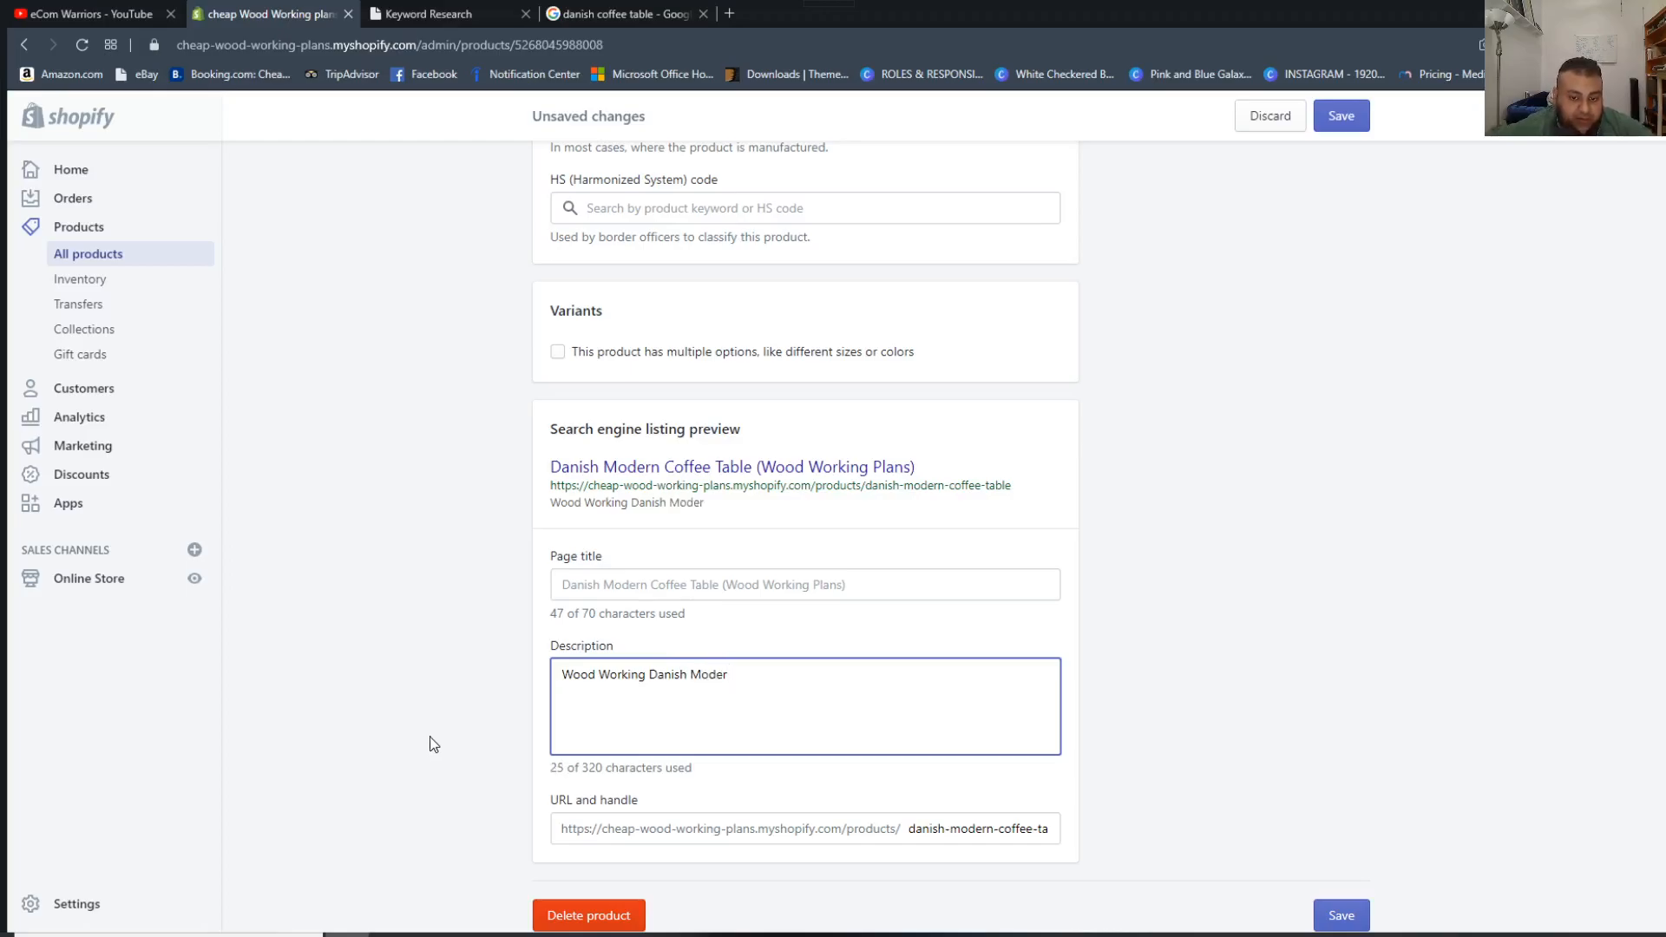
{"action": "key", "text": "BackSpace"}
{"action": "key", "text": "BackSpace"}
{"action": "key", "text": "BackSpace"}
{"action": "key", "text": "BackSpace"}
{"action": "key", "text": "BackSpace"}
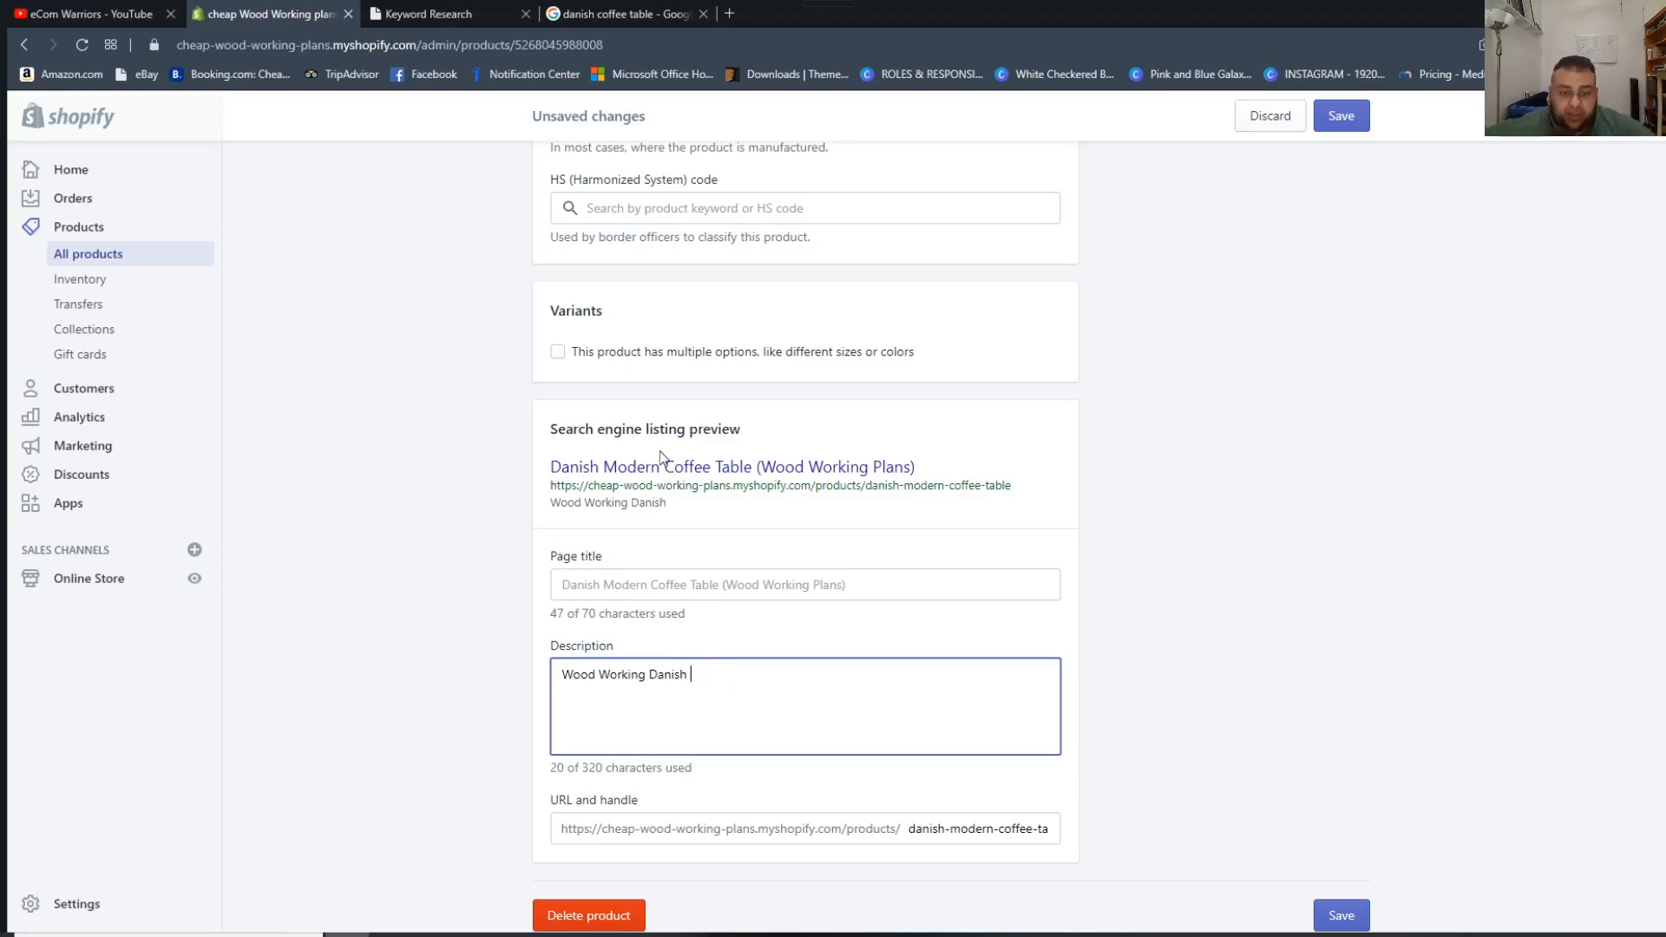
Remove the word "Modern" from the product title so it reads "Danish Coffee Table (Wood Working Plans)".
{"action": "scroll", "coordinate": [663, 460], "scroll_direction": "up", "scroll_amount": 15}
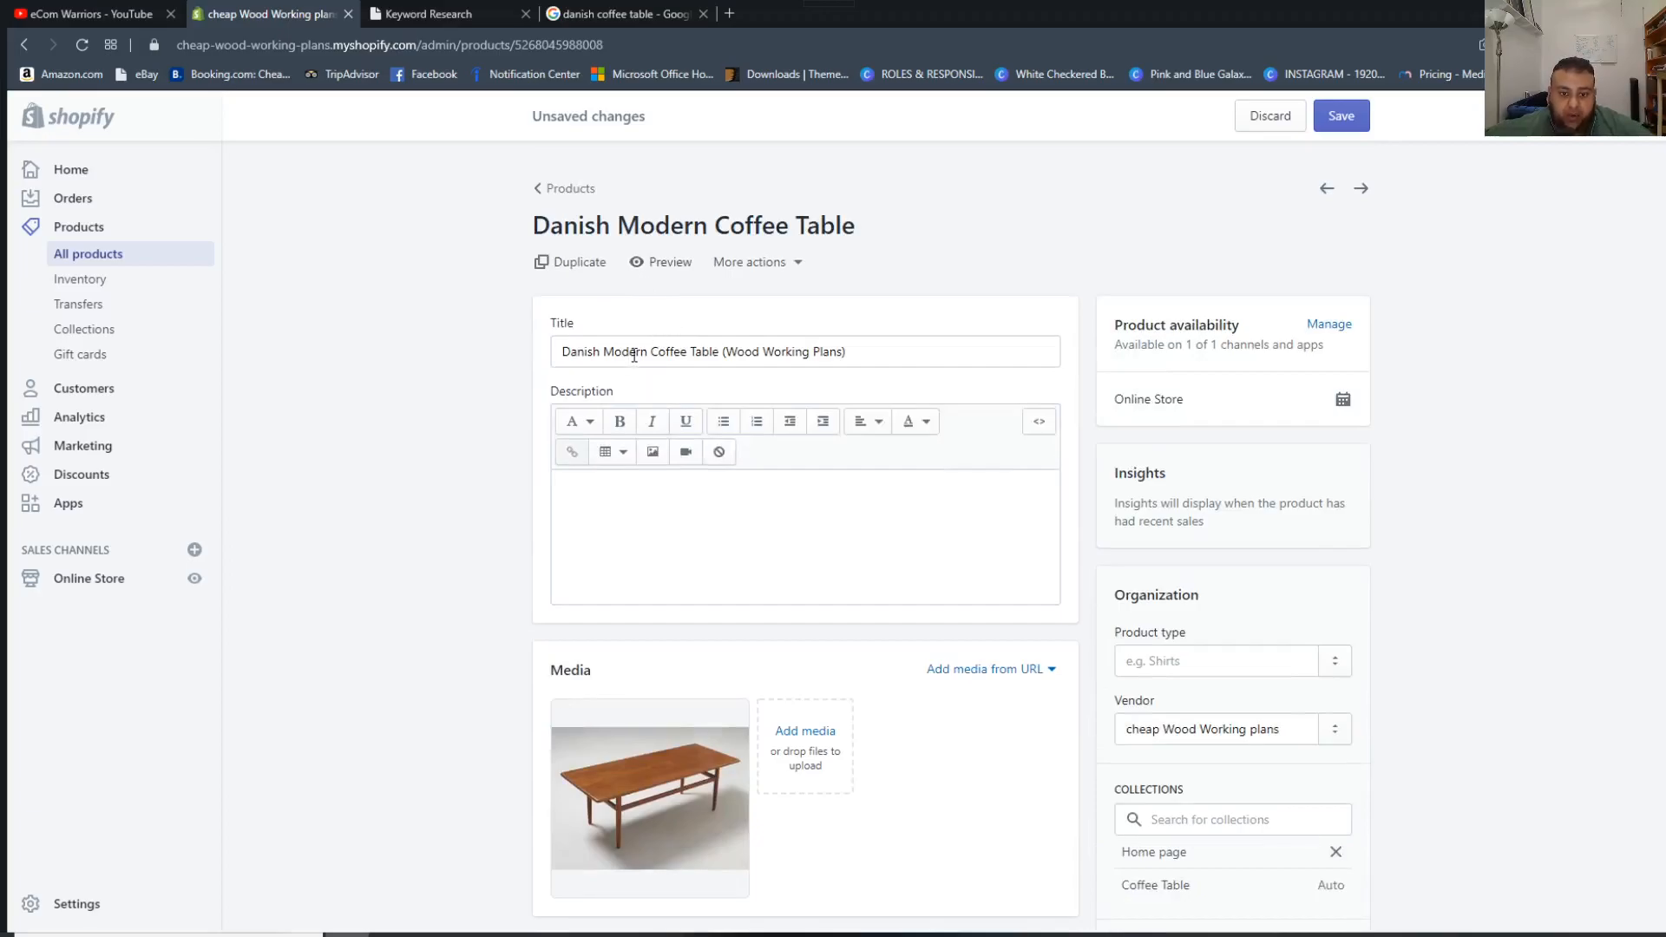
{"action": "double_click", "coordinate": [634, 354]}
{"action": "key", "text": "BackSpace"}
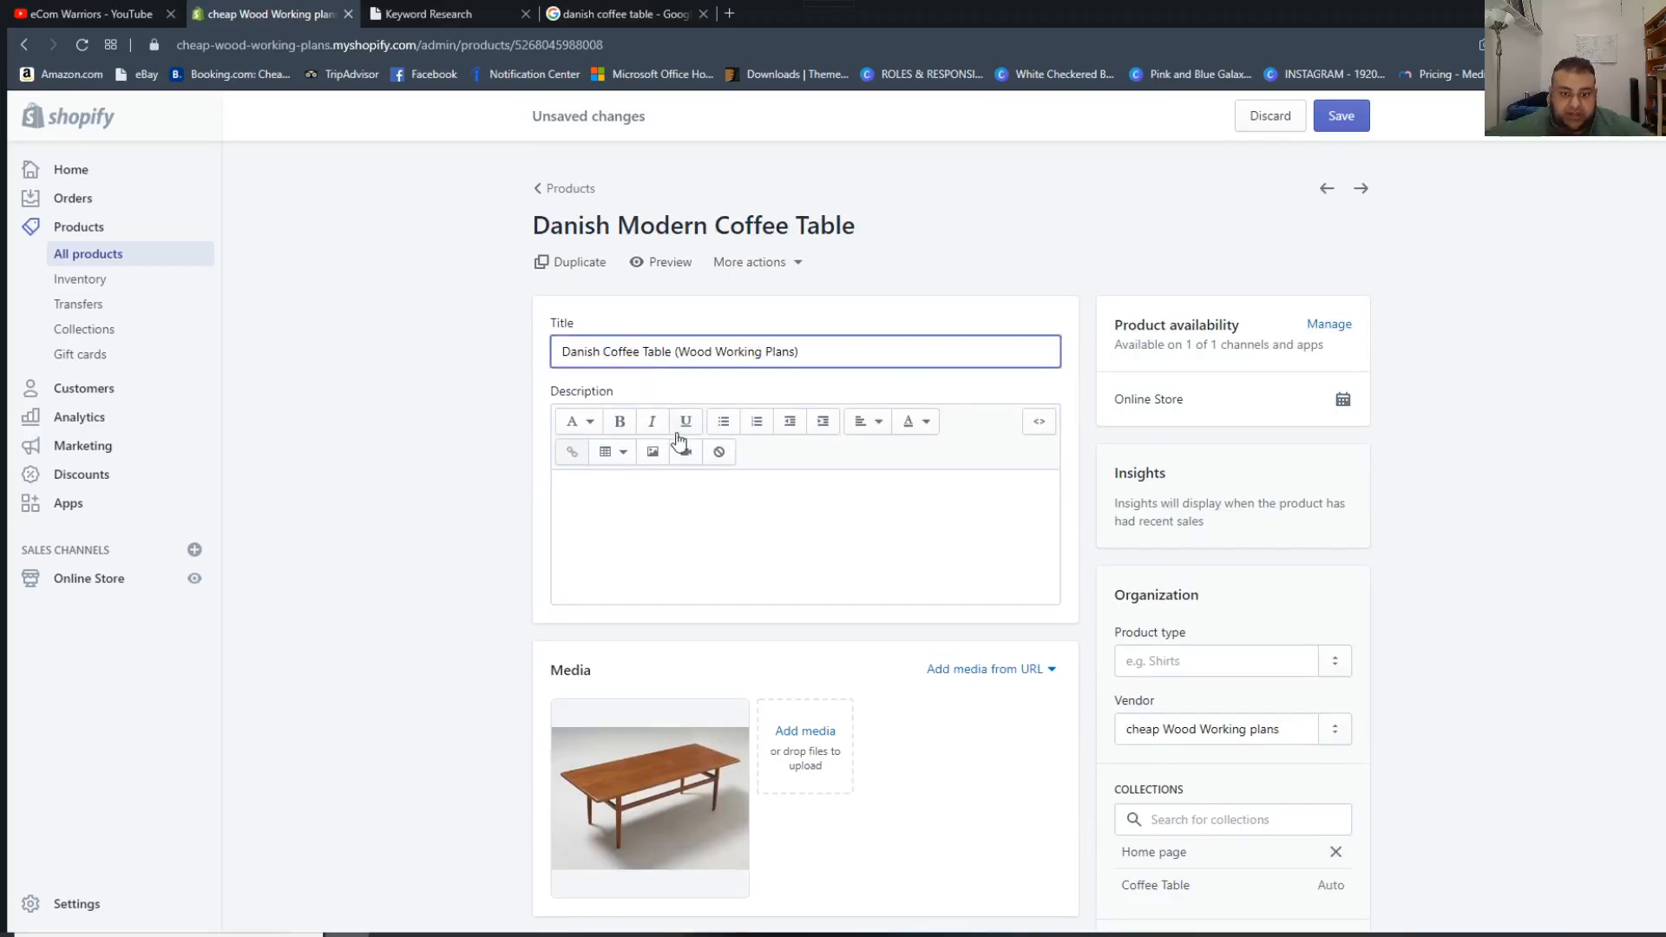
Complete the search engine listing description so it reads "Wood Working Danish Coffee Table".
{"action": "scroll", "coordinate": [677, 443], "scroll_direction": "down", "scroll_amount": 10}
{"action": "scroll", "coordinate": [742, 448], "scroll_direction": "down", "scroll_amount": 3}
{"action": "left_click", "coordinate": [721, 637]}
{"action": "type", "text": "Coffee Table"}
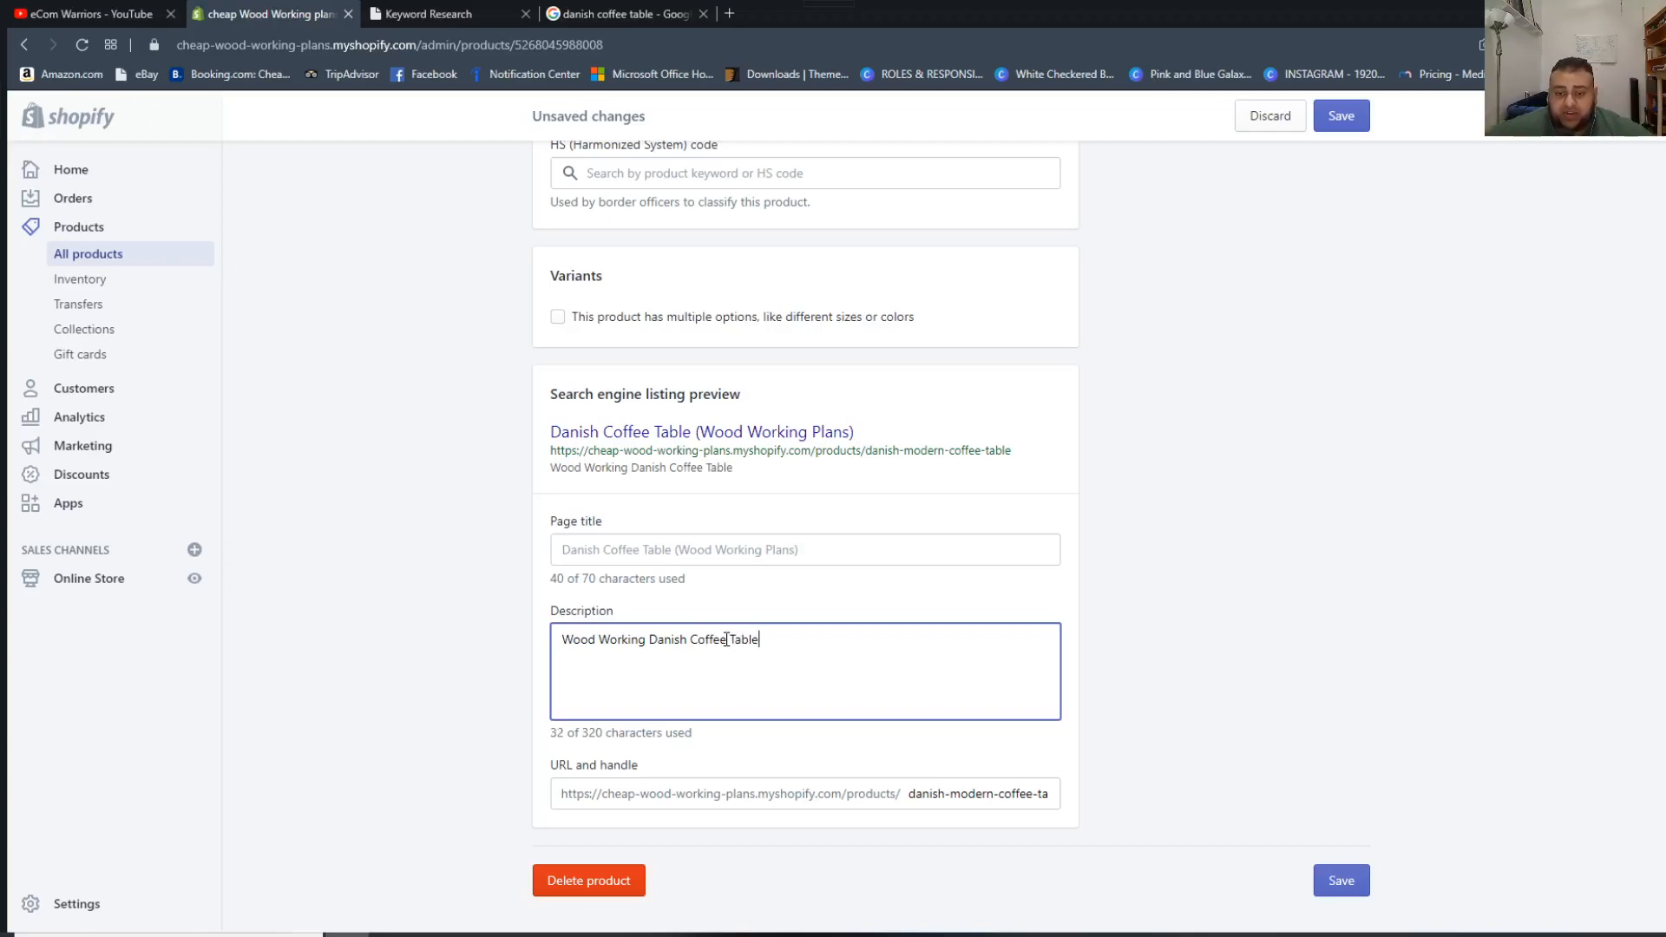
Shorten the product's URL handle to "danish-coffee-table", keeping the URL redirect from the old handle enabled.
{"action": "left_click", "coordinate": [994, 794]}
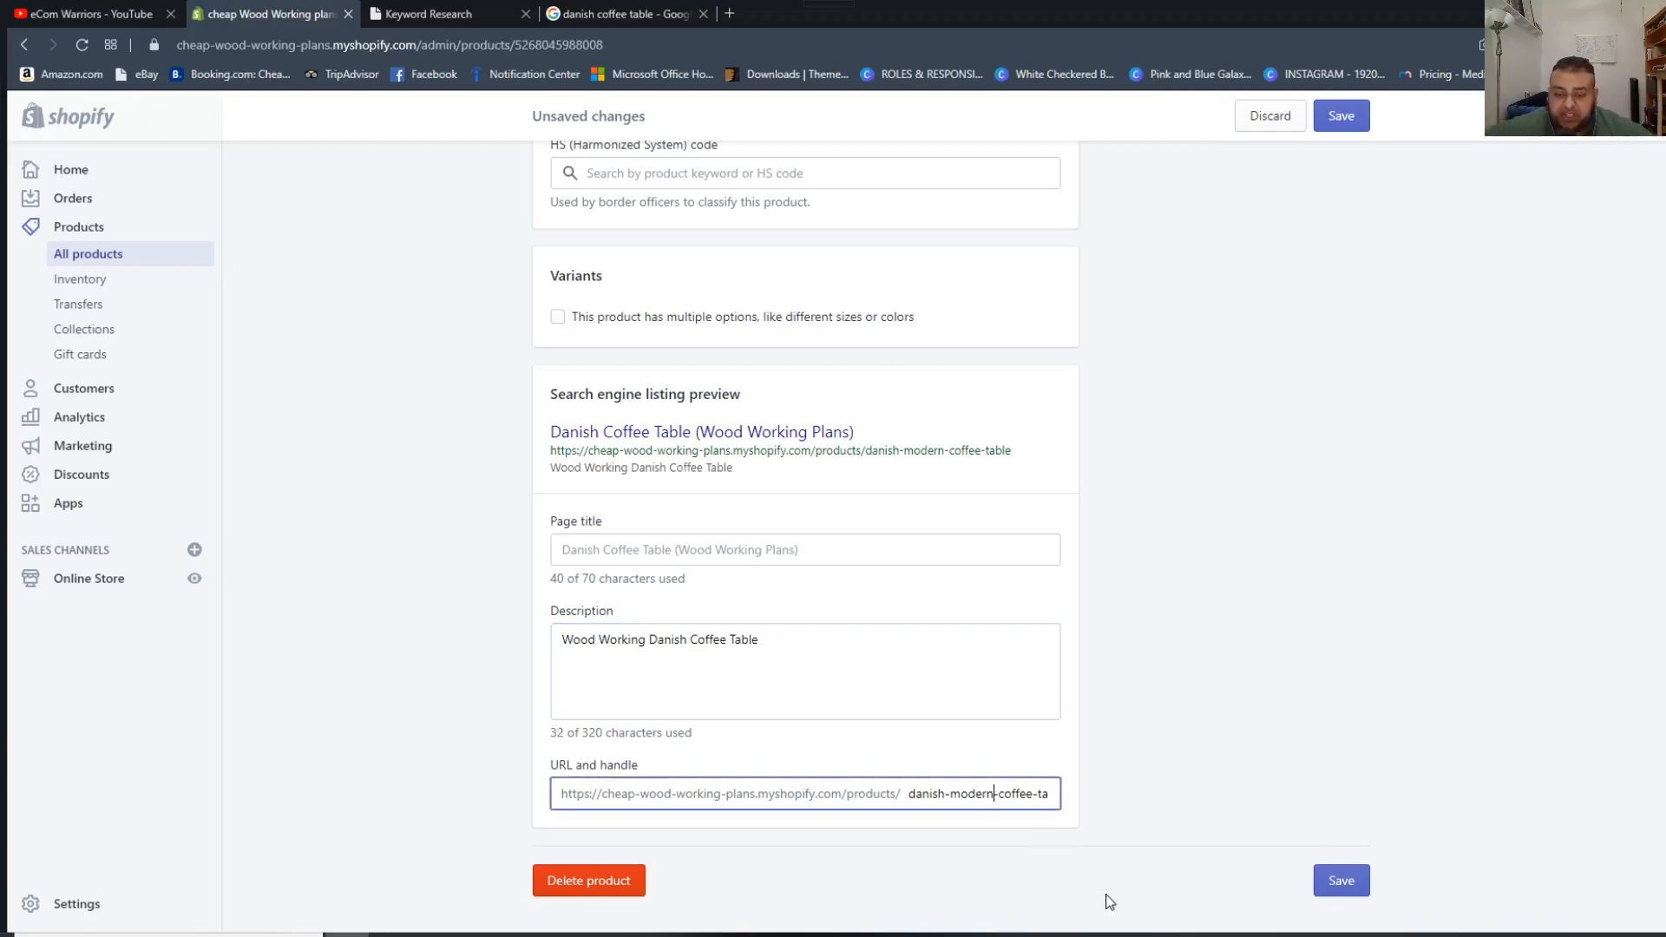
{"action": "key", "text": "BackSpace"}
{"action": "key", "text": "BackSpace"}
{"action": "key", "text": "BackSpace"}
{"action": "key", "text": "BackSpace"}
{"action": "key", "text": "BackSpace"}
{"action": "key", "text": "BackSpace"}
{"action": "key", "text": "BackSpace"}
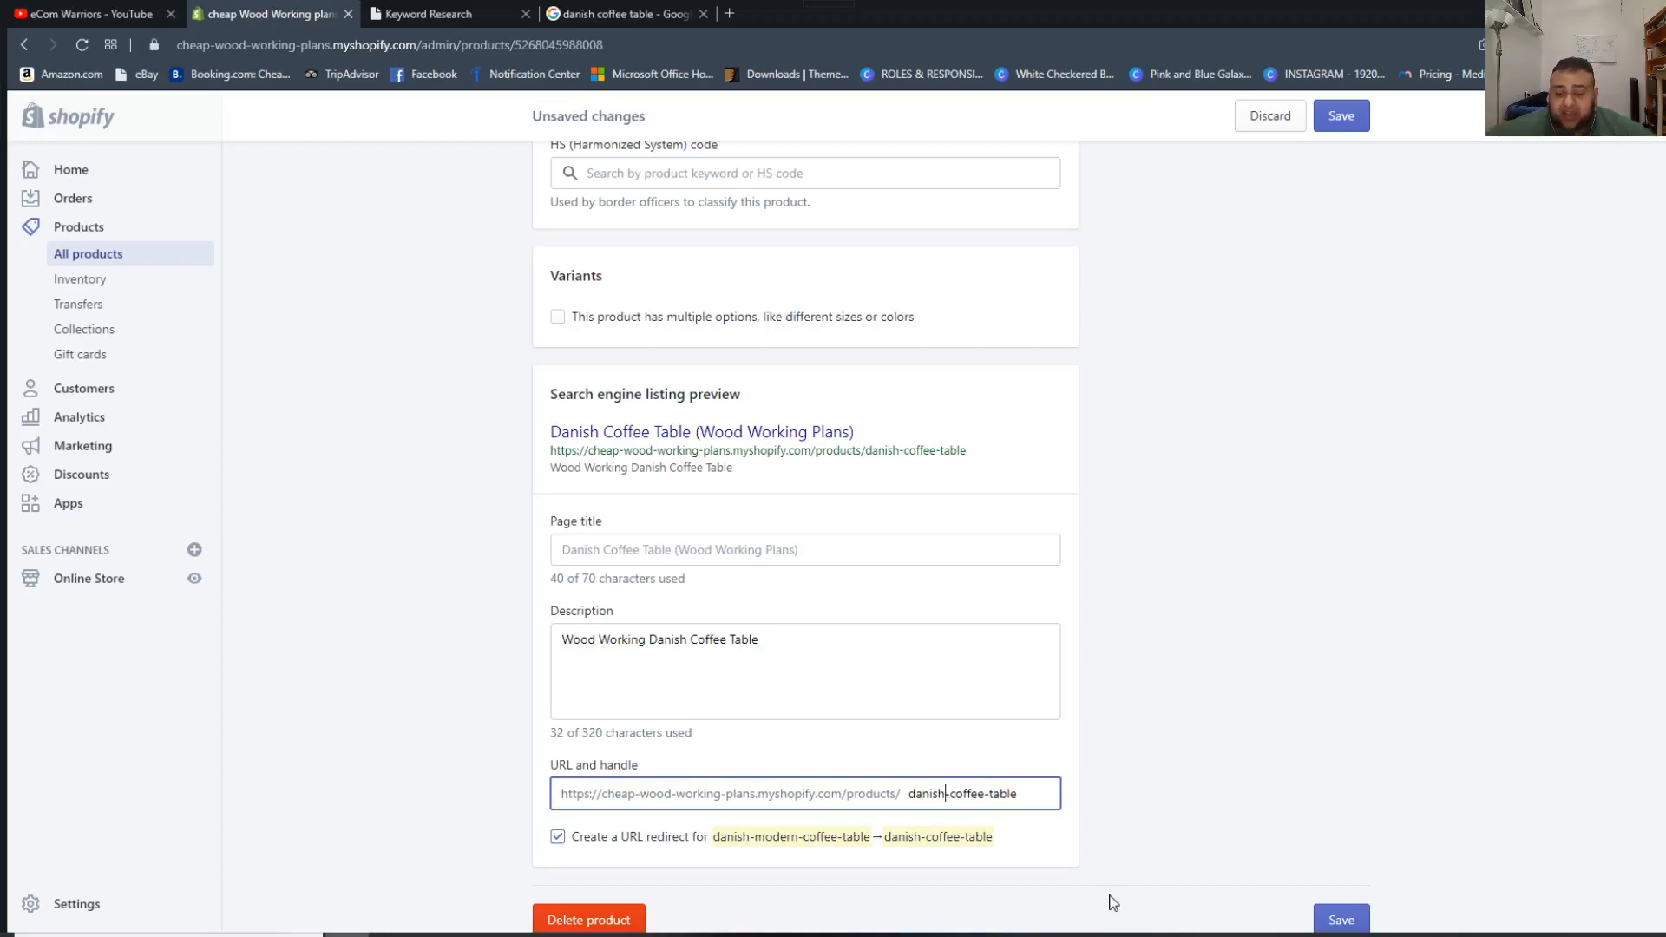
{"action": "left_click", "coordinate": [1252, 802]}
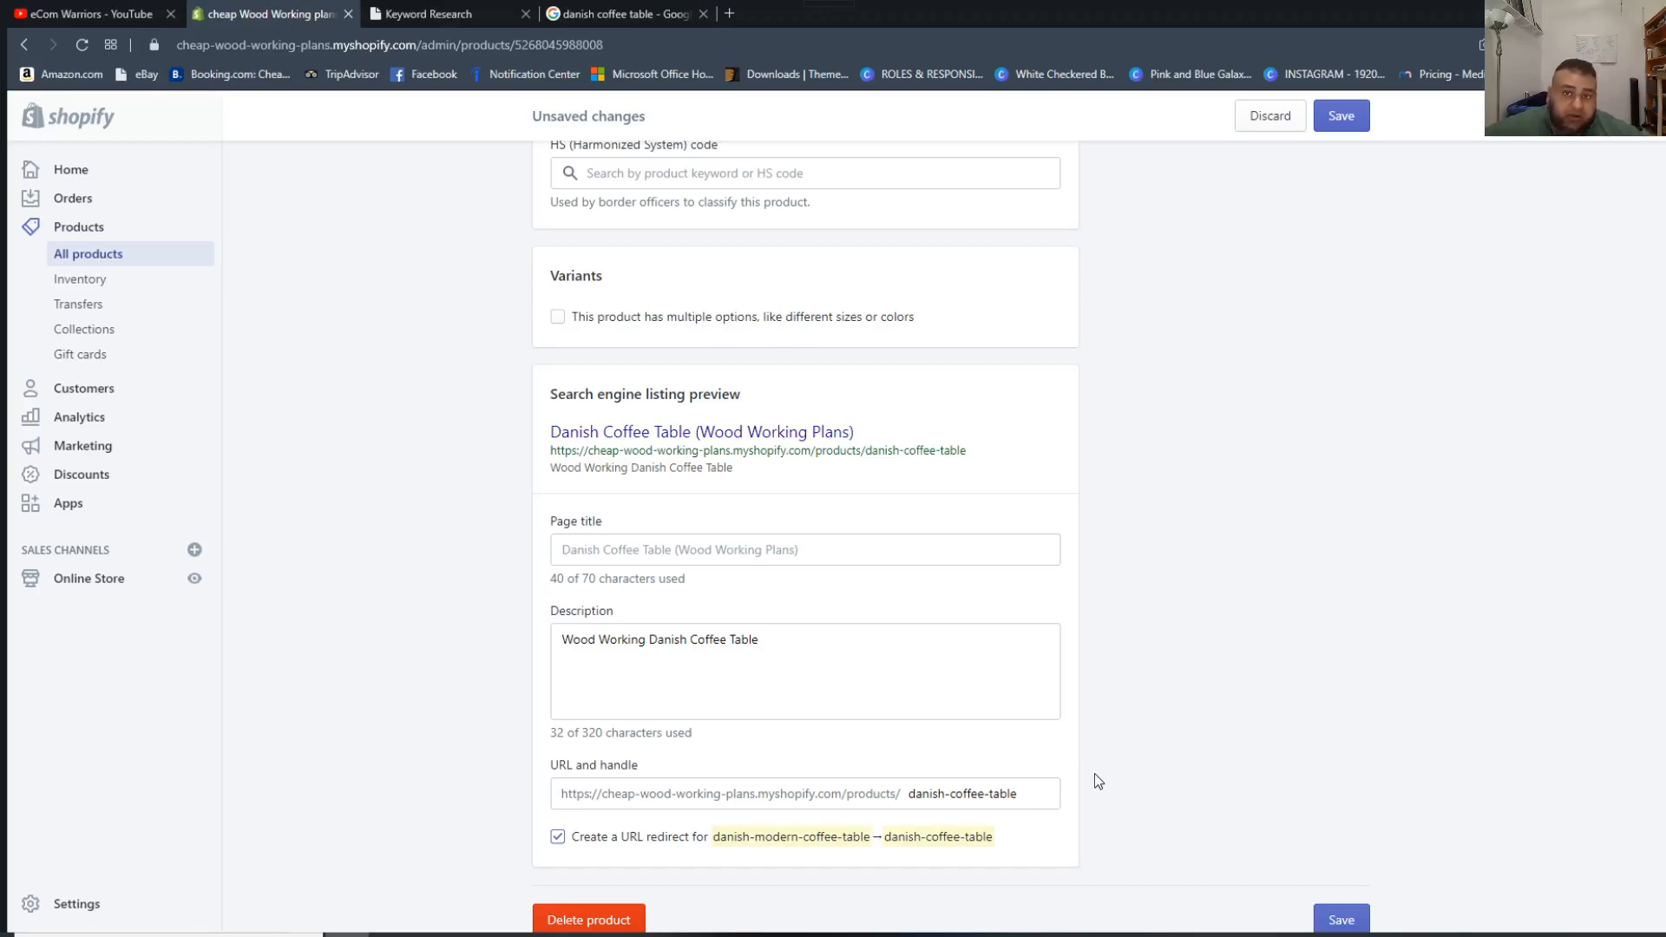
Switch to SEO Kit, run a keyword search for "Modern Danish Coffee Table" and examine that keyword's CPC and volume.
{"action": "left_click", "coordinate": [428, 14]}
{"action": "left_click", "coordinate": [441, 410]}
{"action": "double_click", "coordinate": [845, 472]}
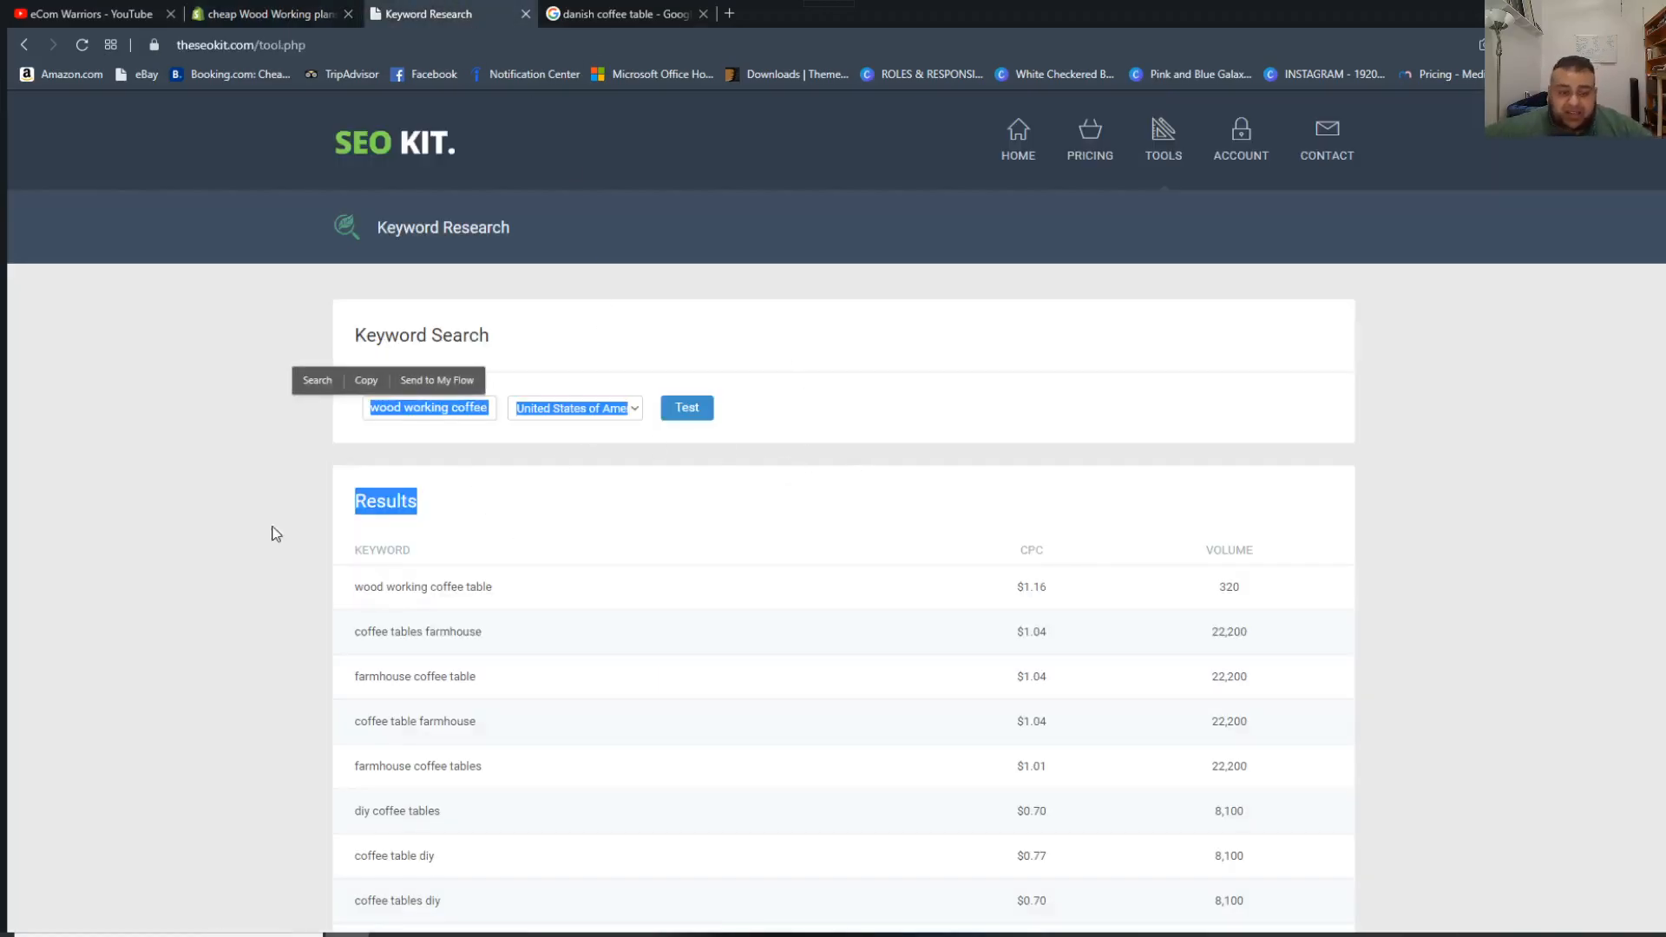
{"action": "left_click_drag", "start_coordinate": [382, 405], "coordinate": [794, 447]}
{"action": "key", "text": "BackSpace"}
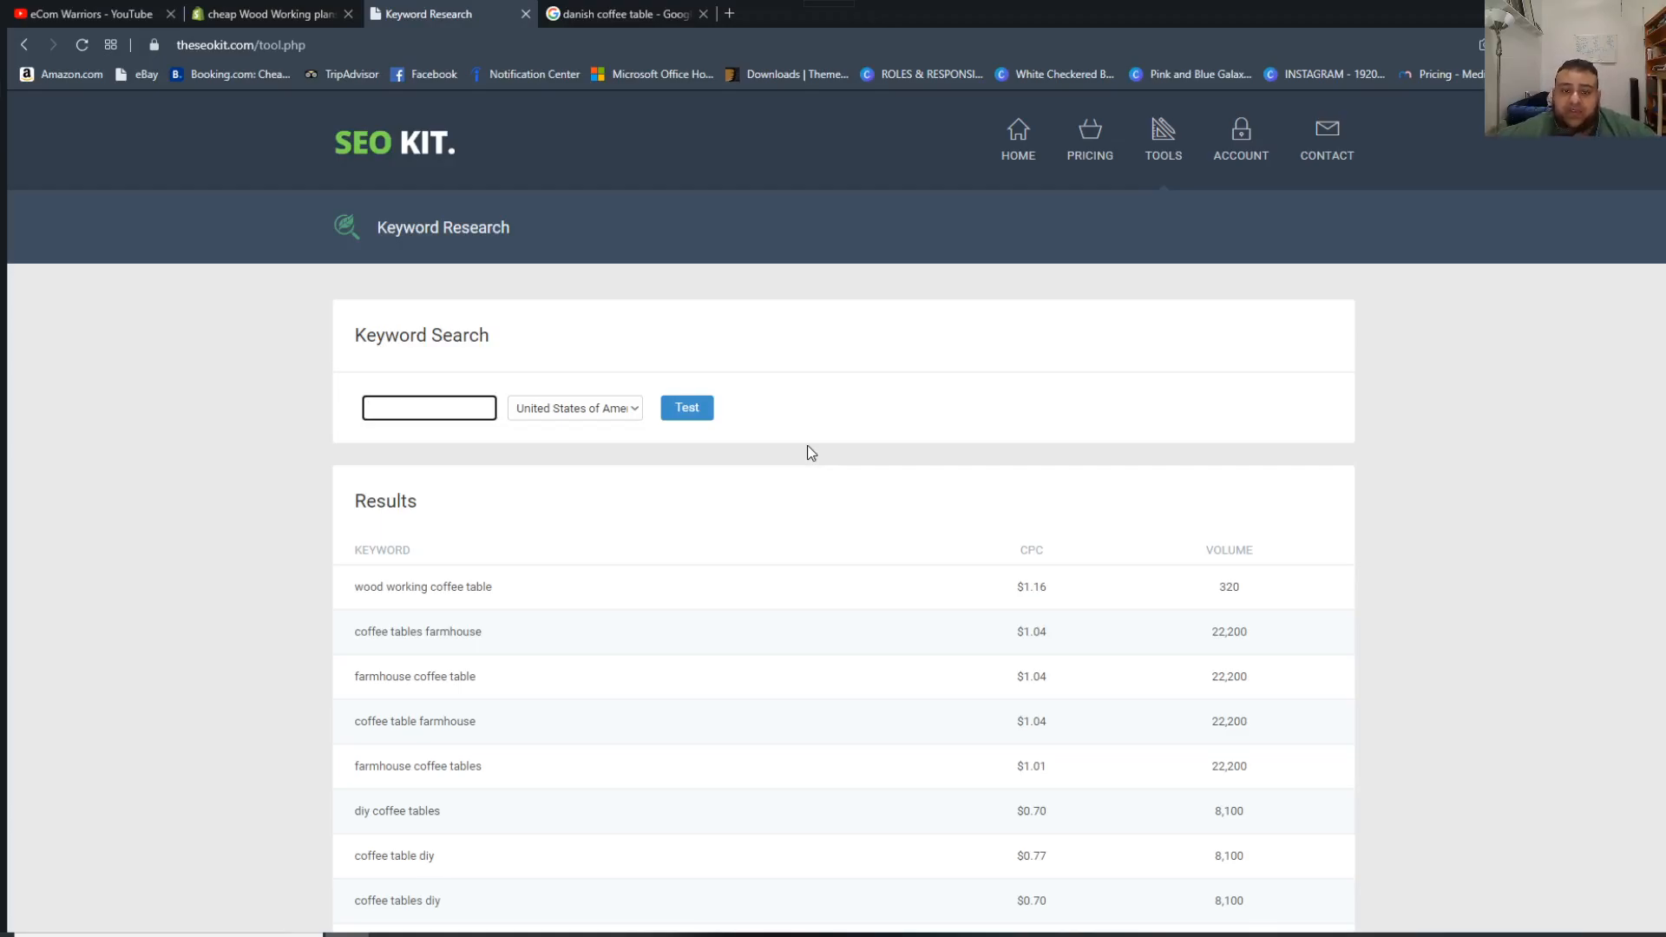
{"action": "type", "text": "Mod"}
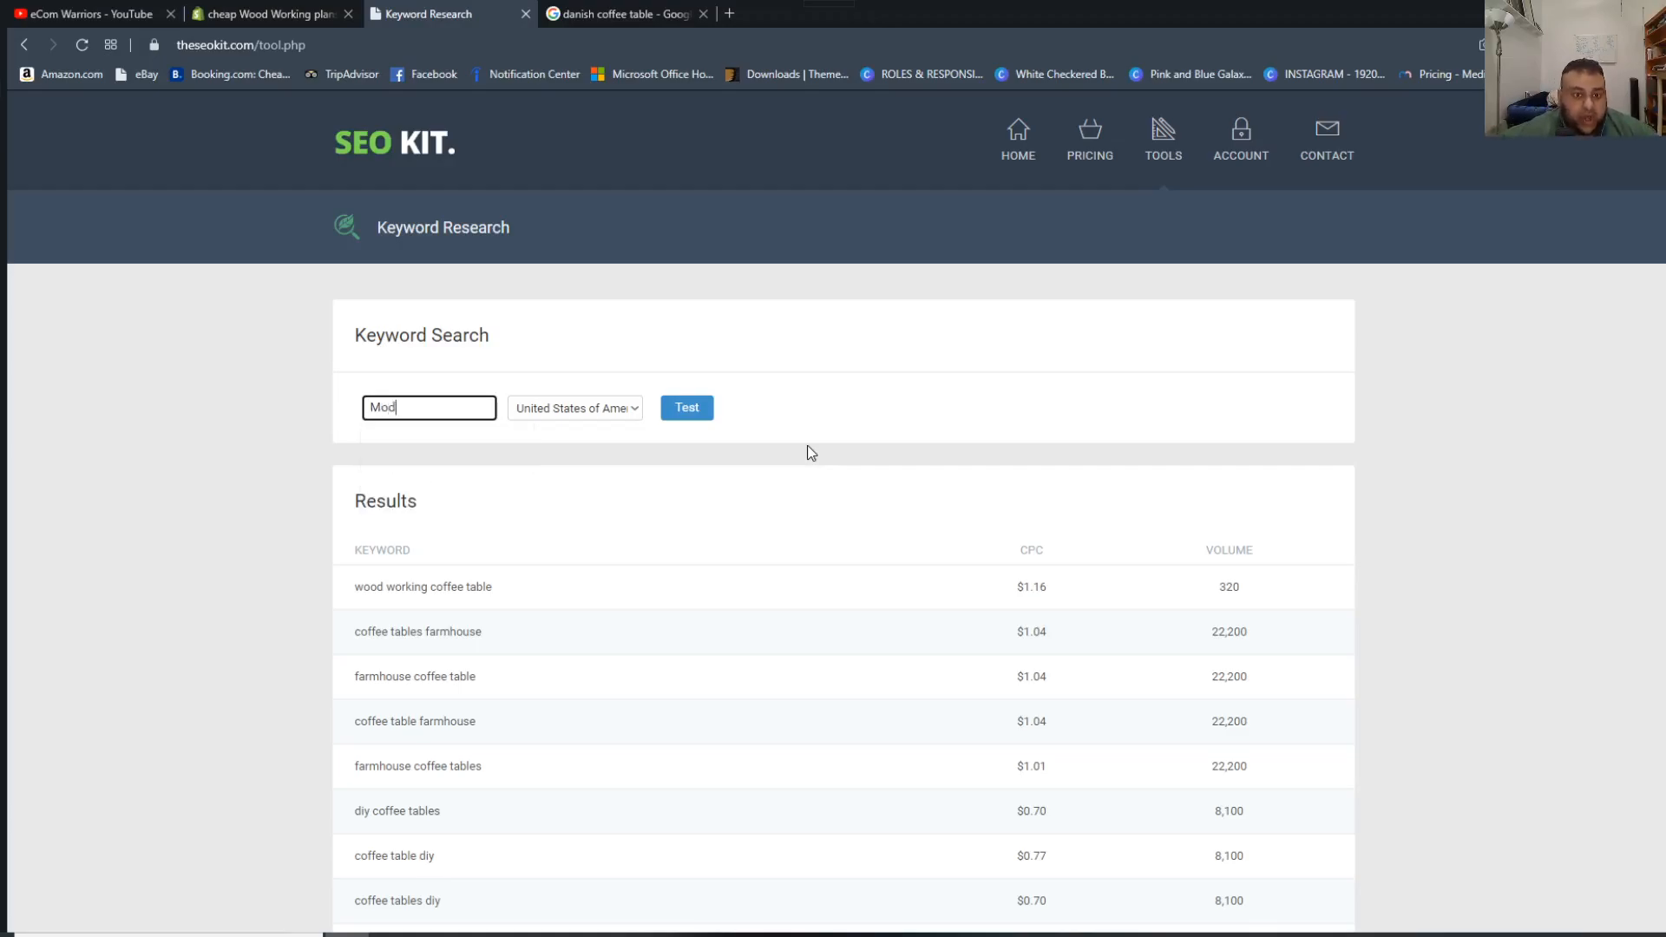
{"action": "type", "text": "ernnsih"}
{"action": "key", "text": "BackSpace"}
{"action": "key", "text": "BackSpace"}
{"action": "key", "text": "BackSpace"}
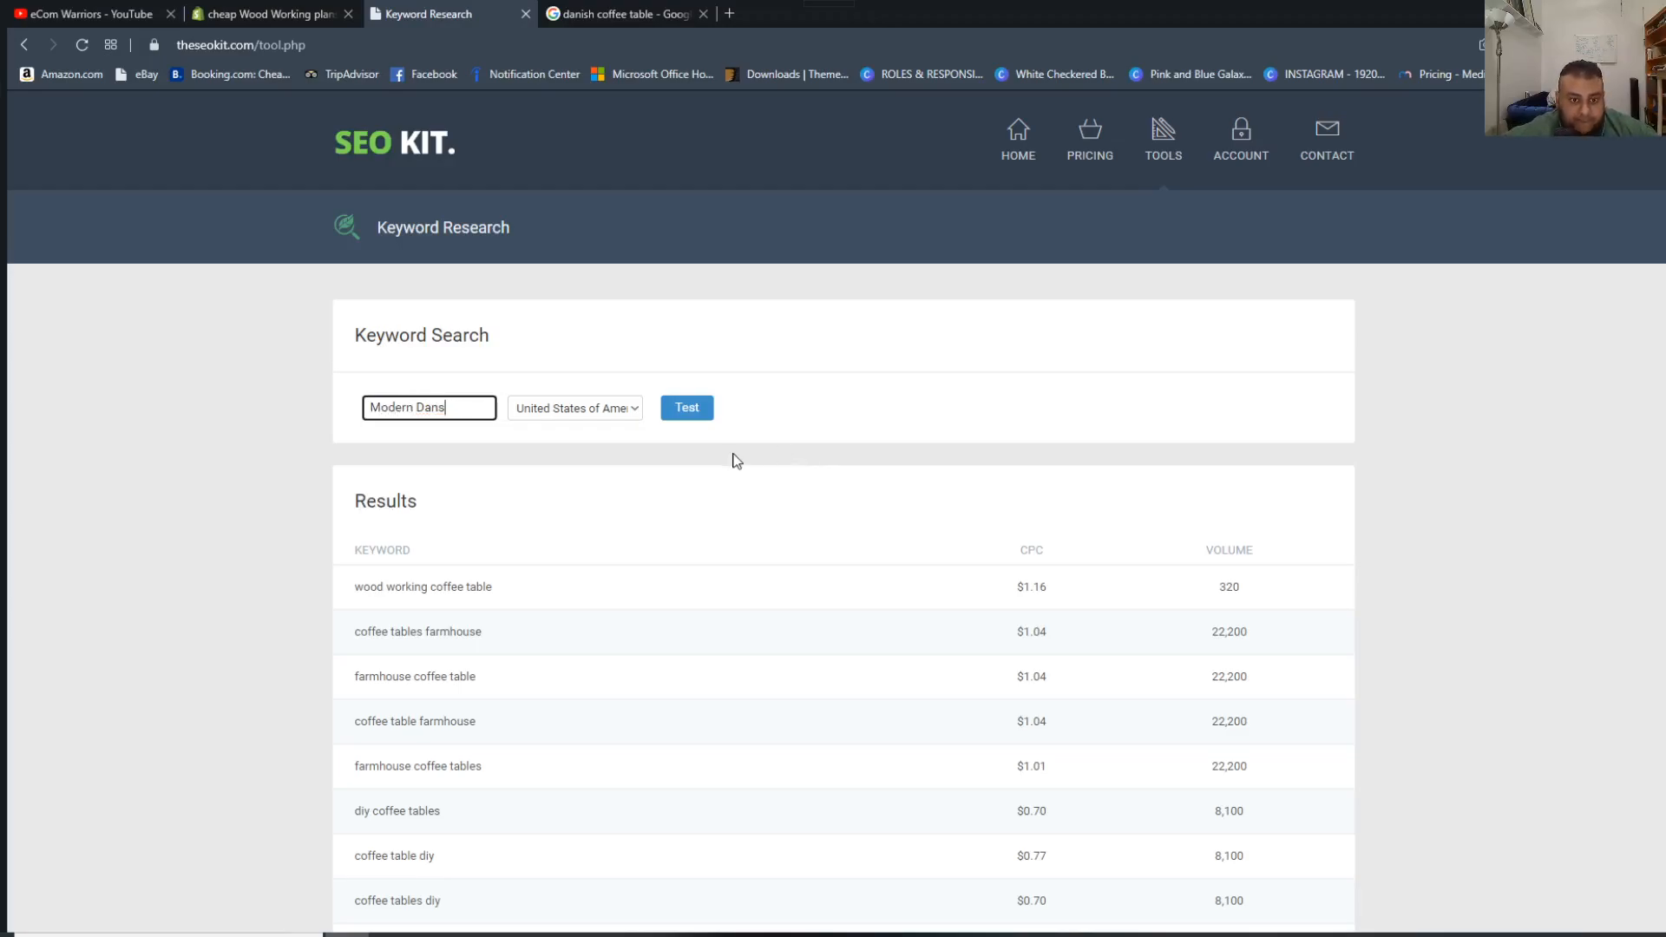
{"action": "type", "text": "ish Coffee Table"}
{"action": "left_click", "coordinate": [680, 423]}
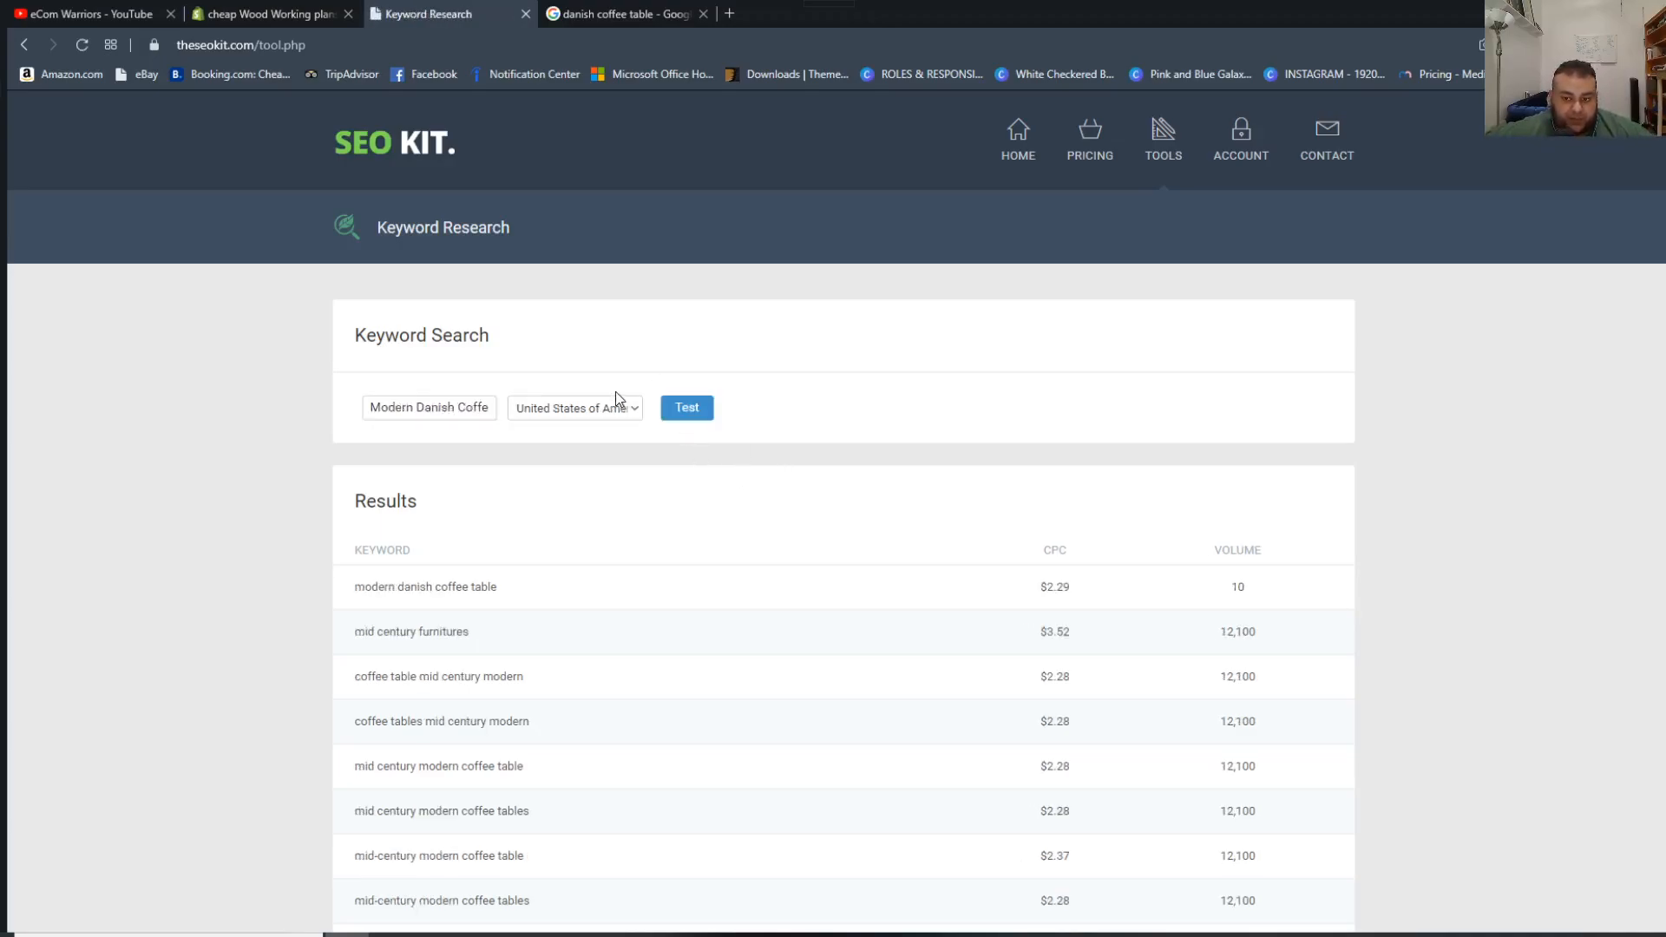
{"action": "left_click_drag", "start_coordinate": [384, 589], "coordinate": [1219, 588]}
{"action": "double_click", "coordinate": [413, 411]}
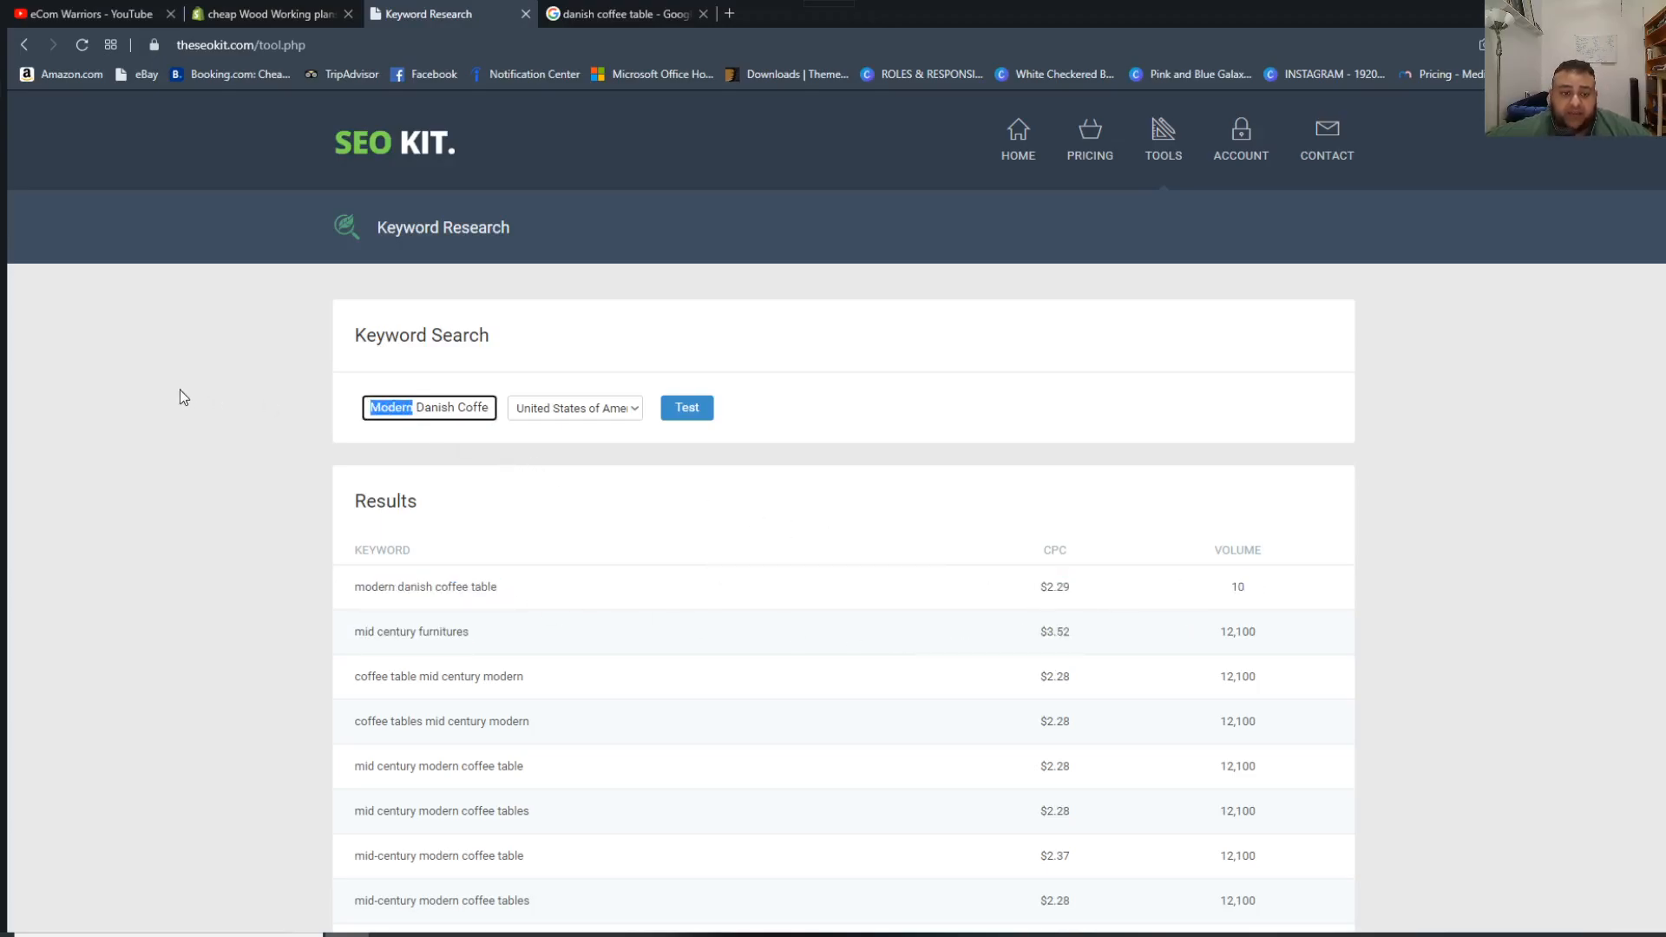
Run a keyword search for "Danish Coffee Table" in the United States and examine that keyword's CPC and volume.
{"action": "key", "text": "BackSpace"}
{"action": "key", "text": "Delete"}
{"action": "left_click", "coordinate": [690, 408]}
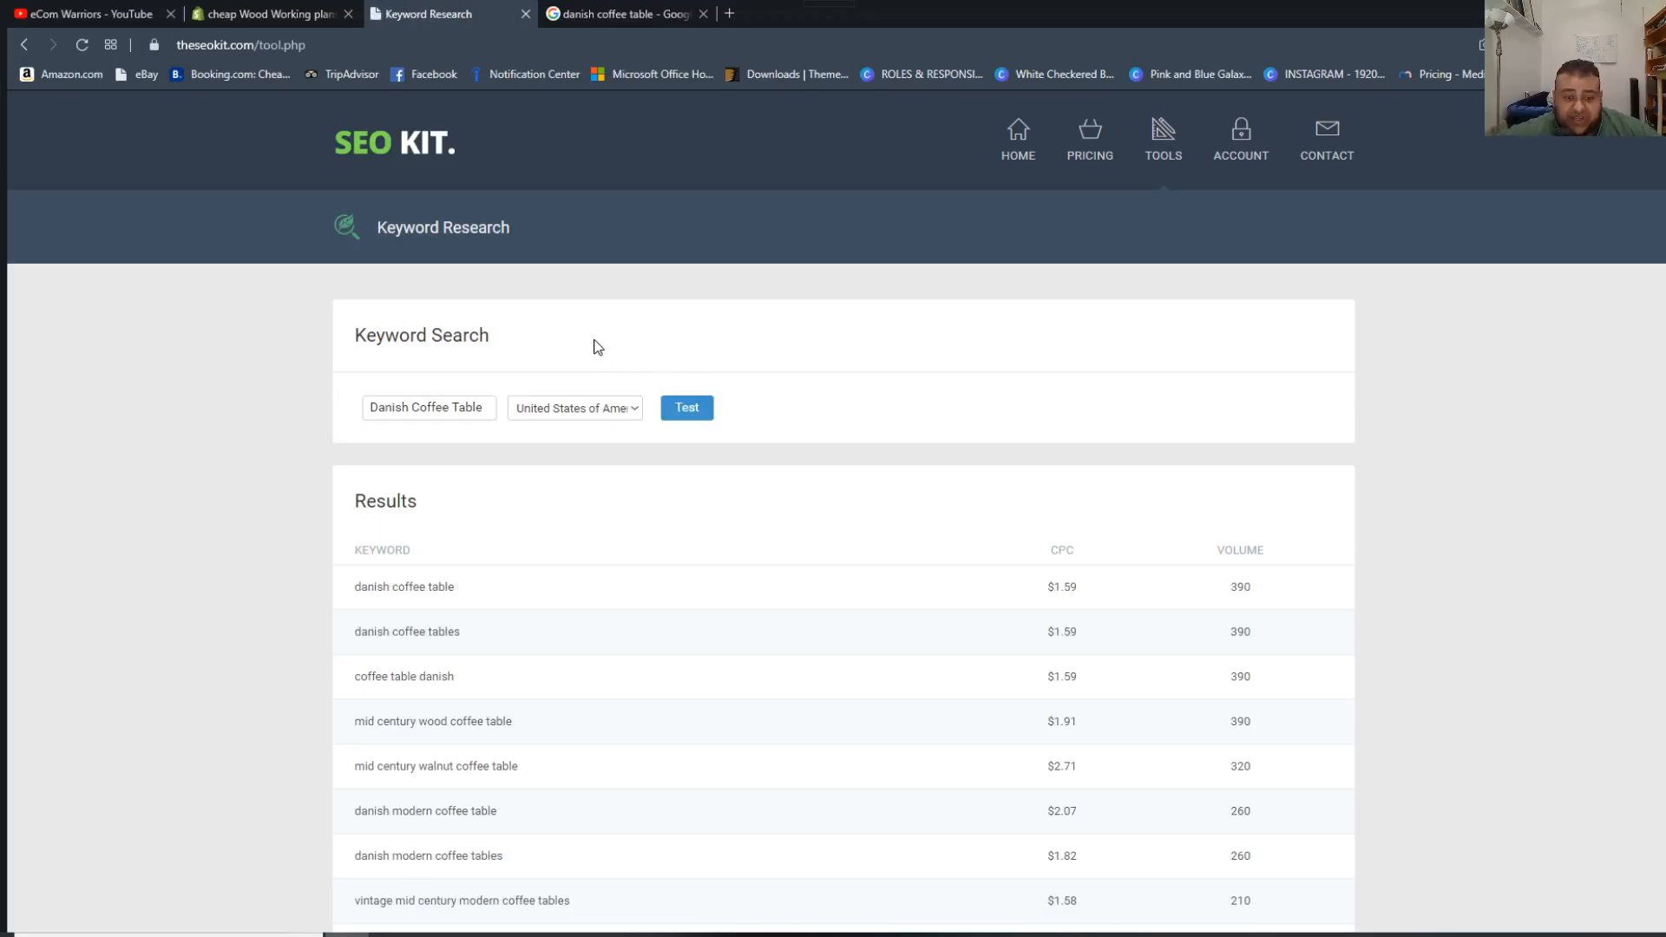
{"action": "left_click_drag", "start_coordinate": [410, 590], "coordinate": [1296, 584]}
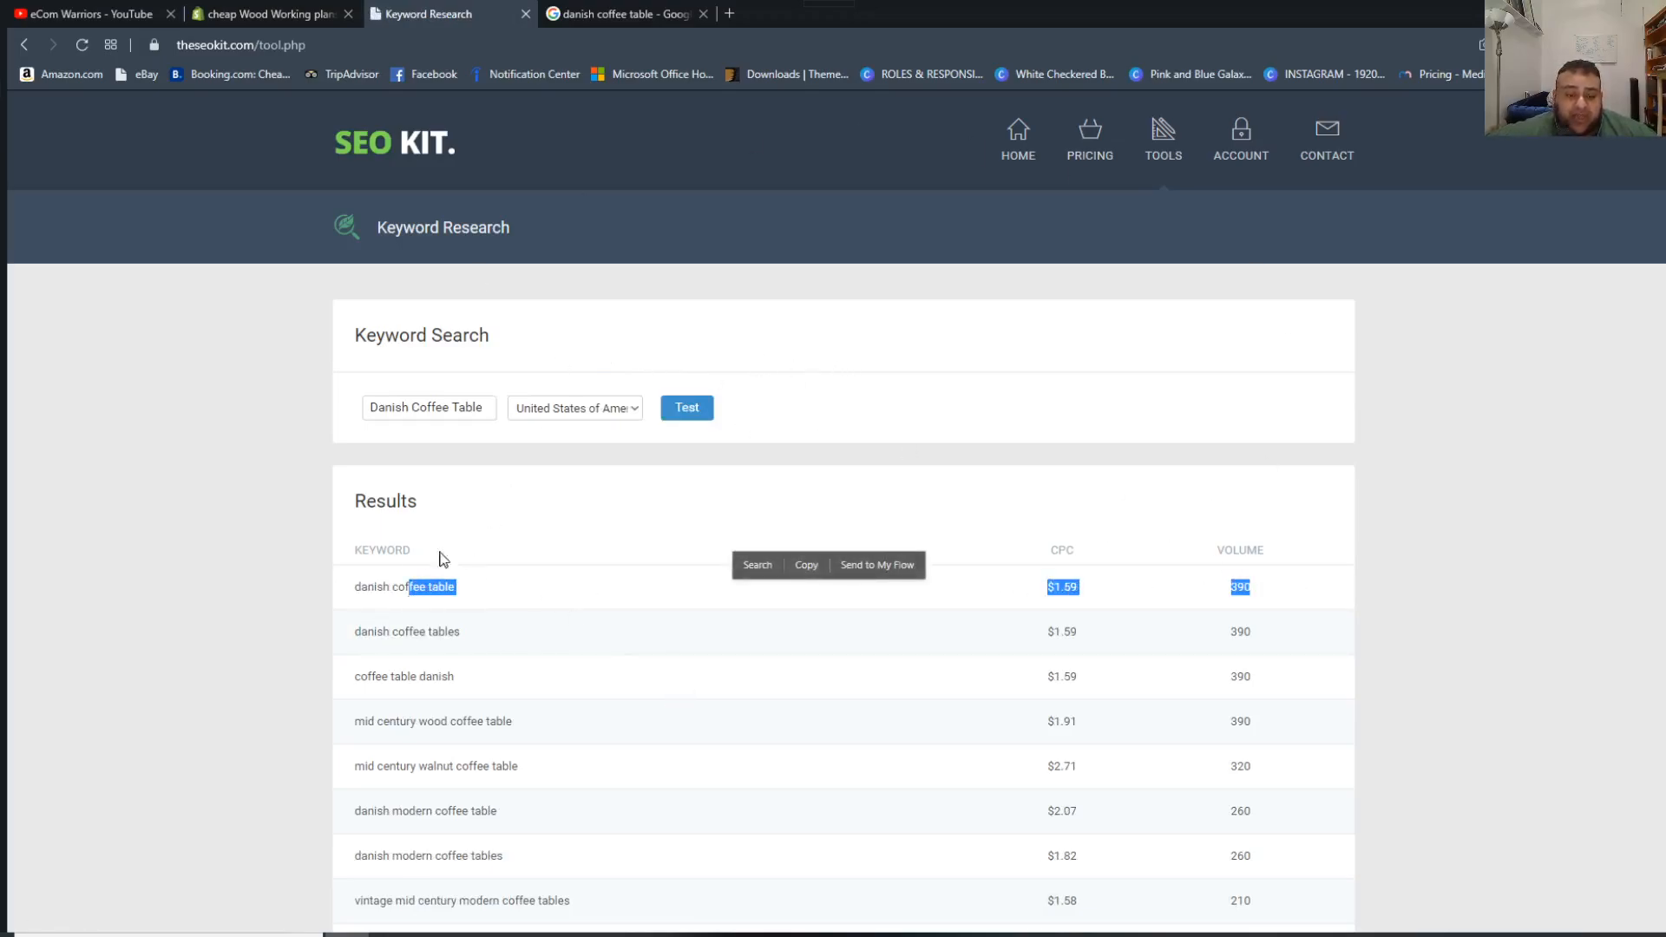
{"action": "left_click", "coordinate": [452, 588]}
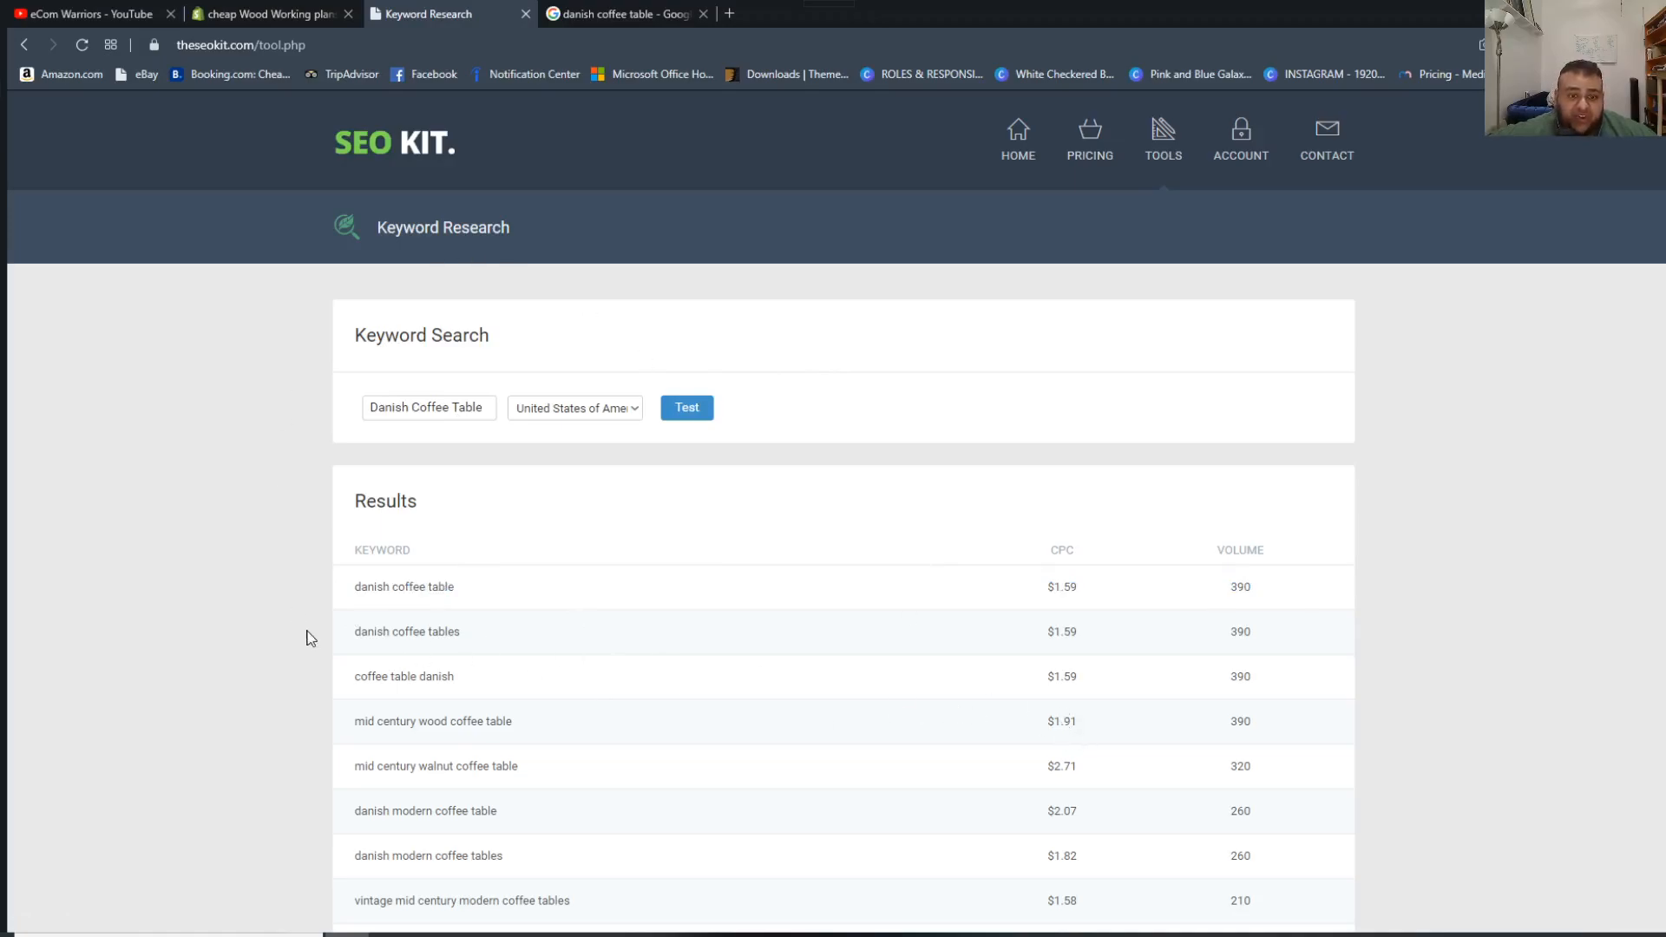
Compare the CPC and volume of "danish coffee tables" and "coffee table danish" with those of "danish coffee table".
{"action": "left_click_drag", "start_coordinate": [366, 638], "coordinate": [1142, 647]}
{"action": "left_click_drag", "start_coordinate": [368, 675], "coordinate": [1236, 670]}
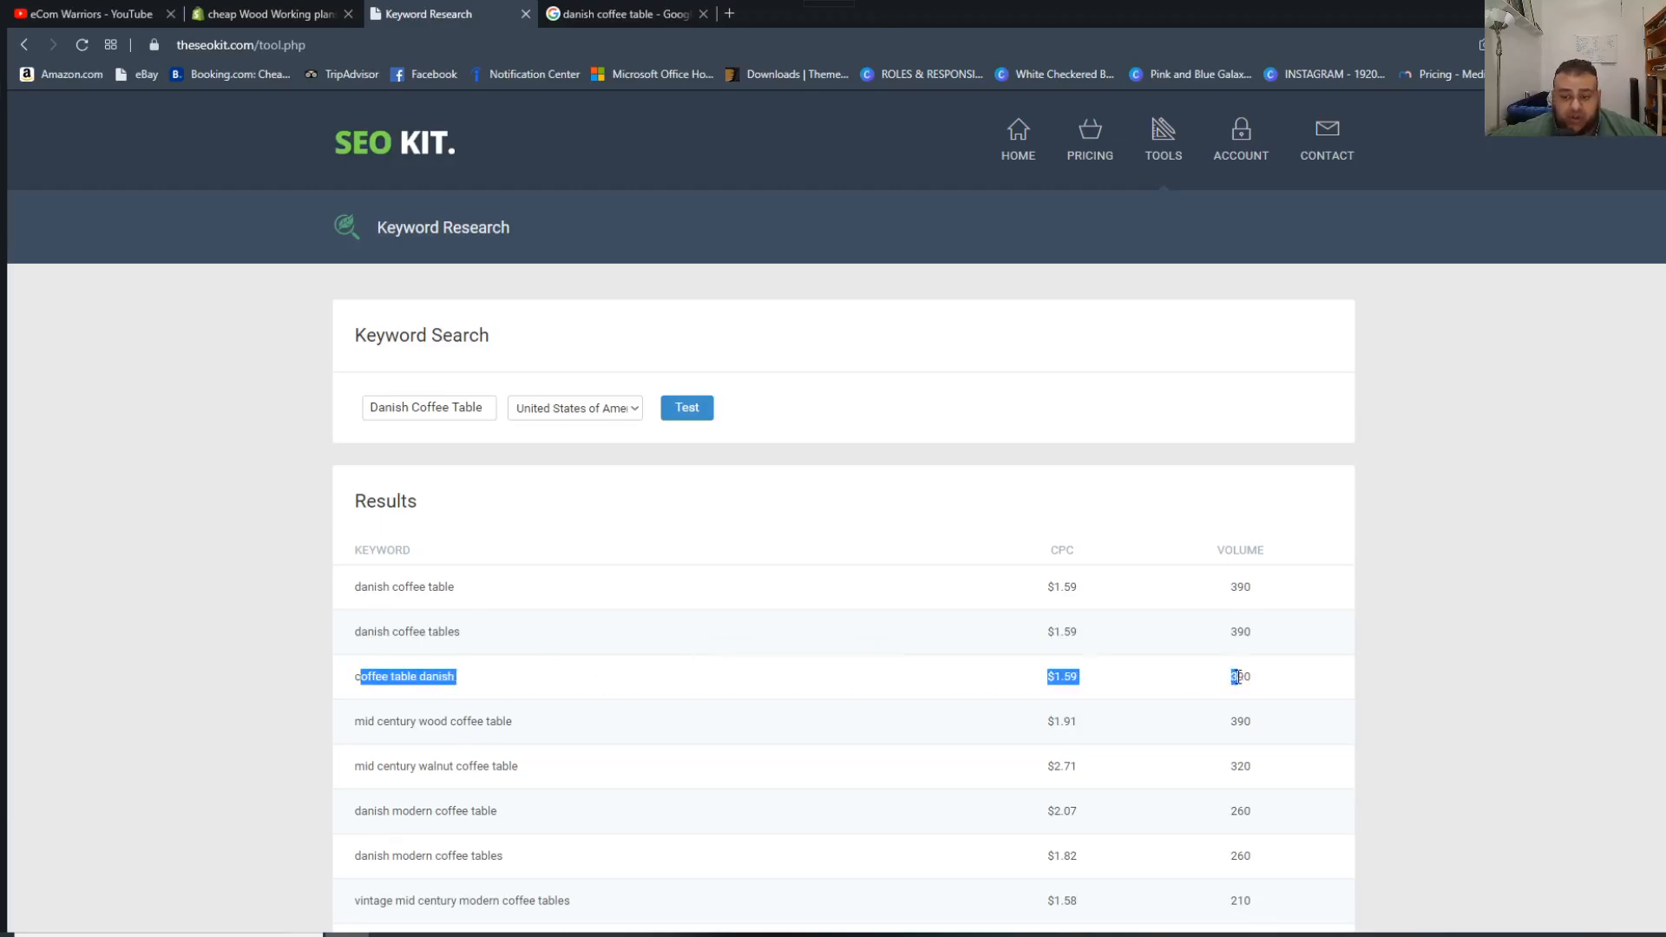
{"action": "left_click", "coordinate": [1235, 671]}
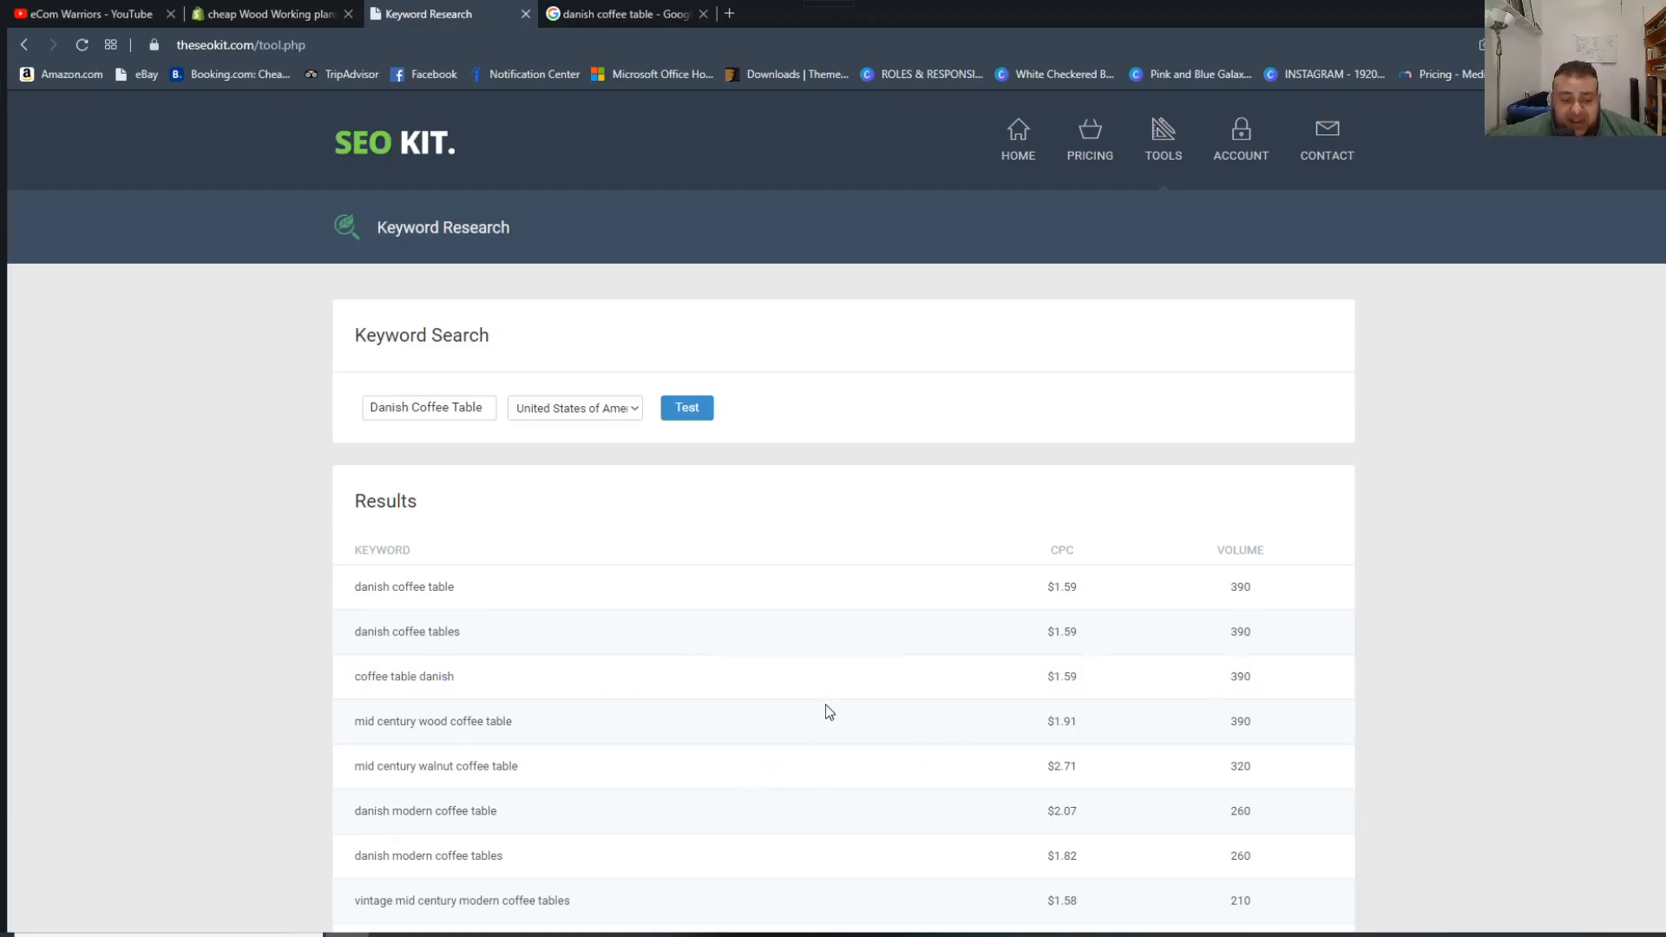
{"action": "left_click_drag", "start_coordinate": [1242, 681], "coordinate": [1229, 632]}
{"action": "left_click", "coordinate": [1214, 587]}
{"action": "left_click_drag", "start_coordinate": [352, 575], "coordinate": [469, 677]}
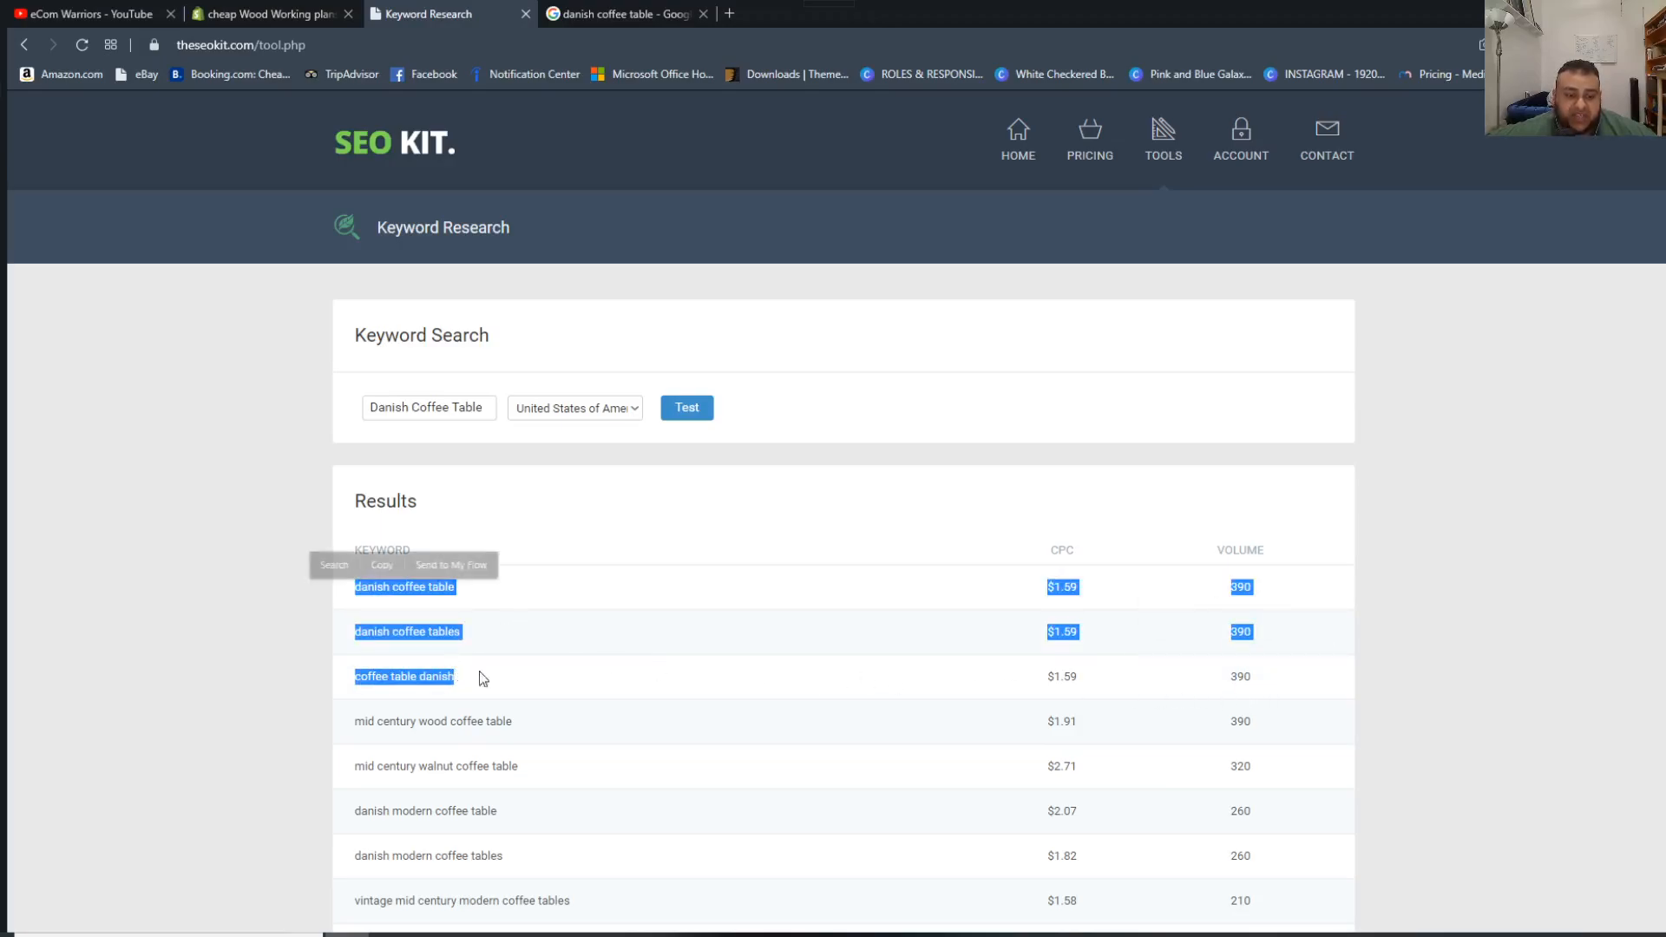
{"action": "left_click", "coordinate": [1258, 589]}
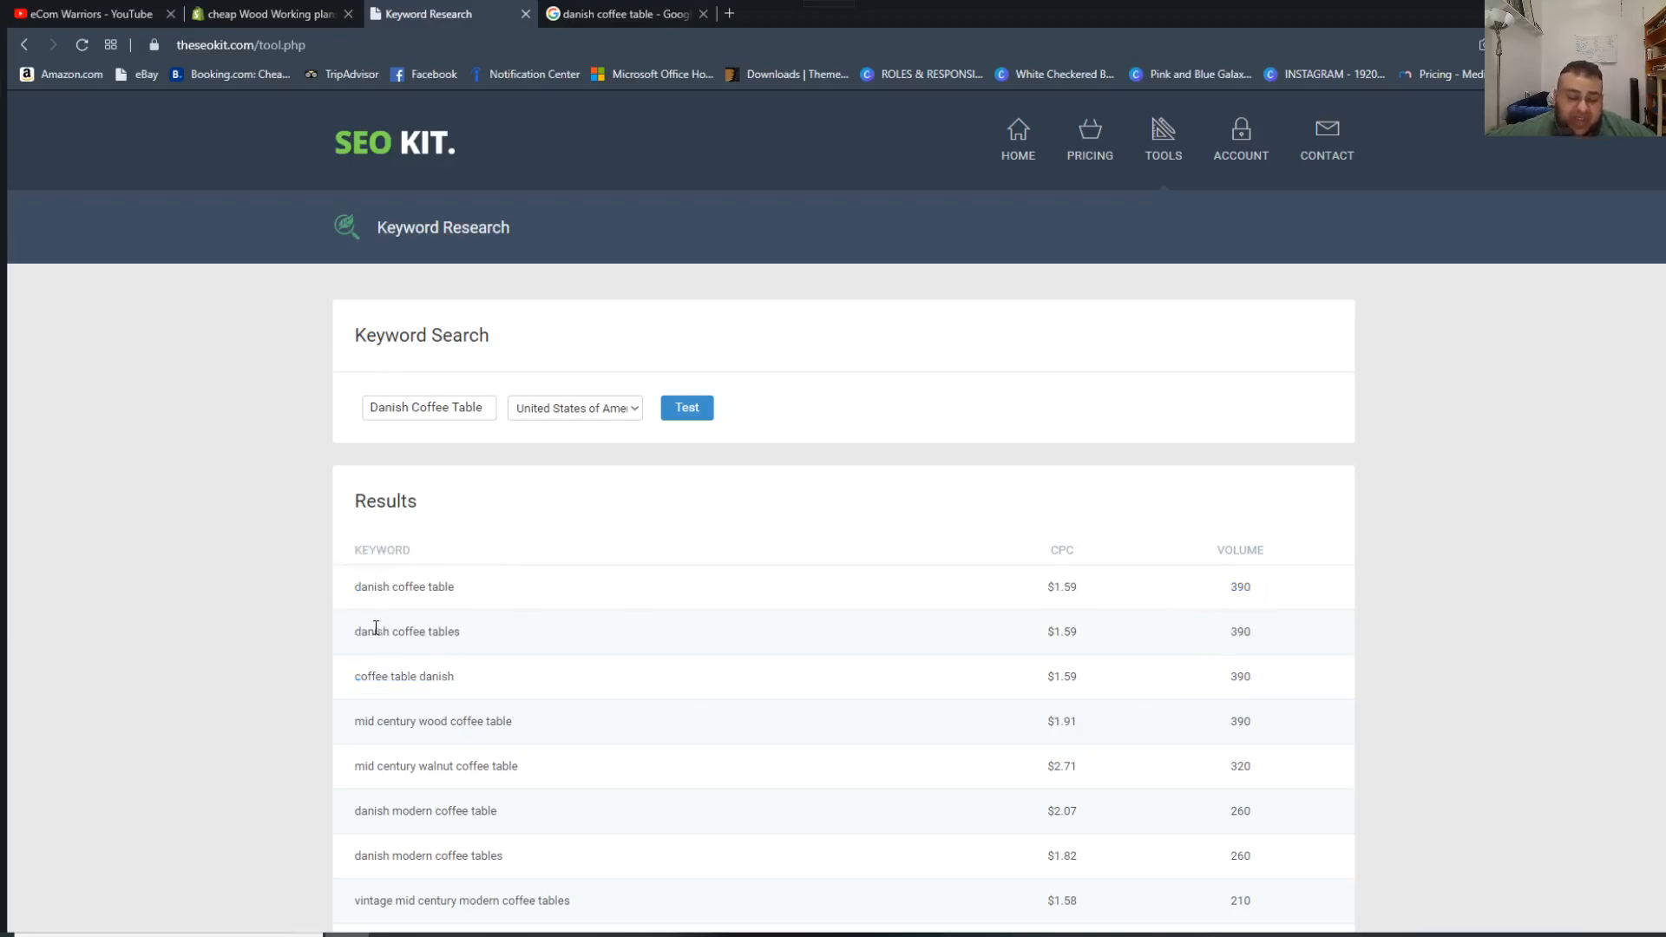
{"action": "left_click_drag", "start_coordinate": [350, 590], "coordinate": [518, 649]}
{"action": "left_click", "coordinate": [517, 649]}
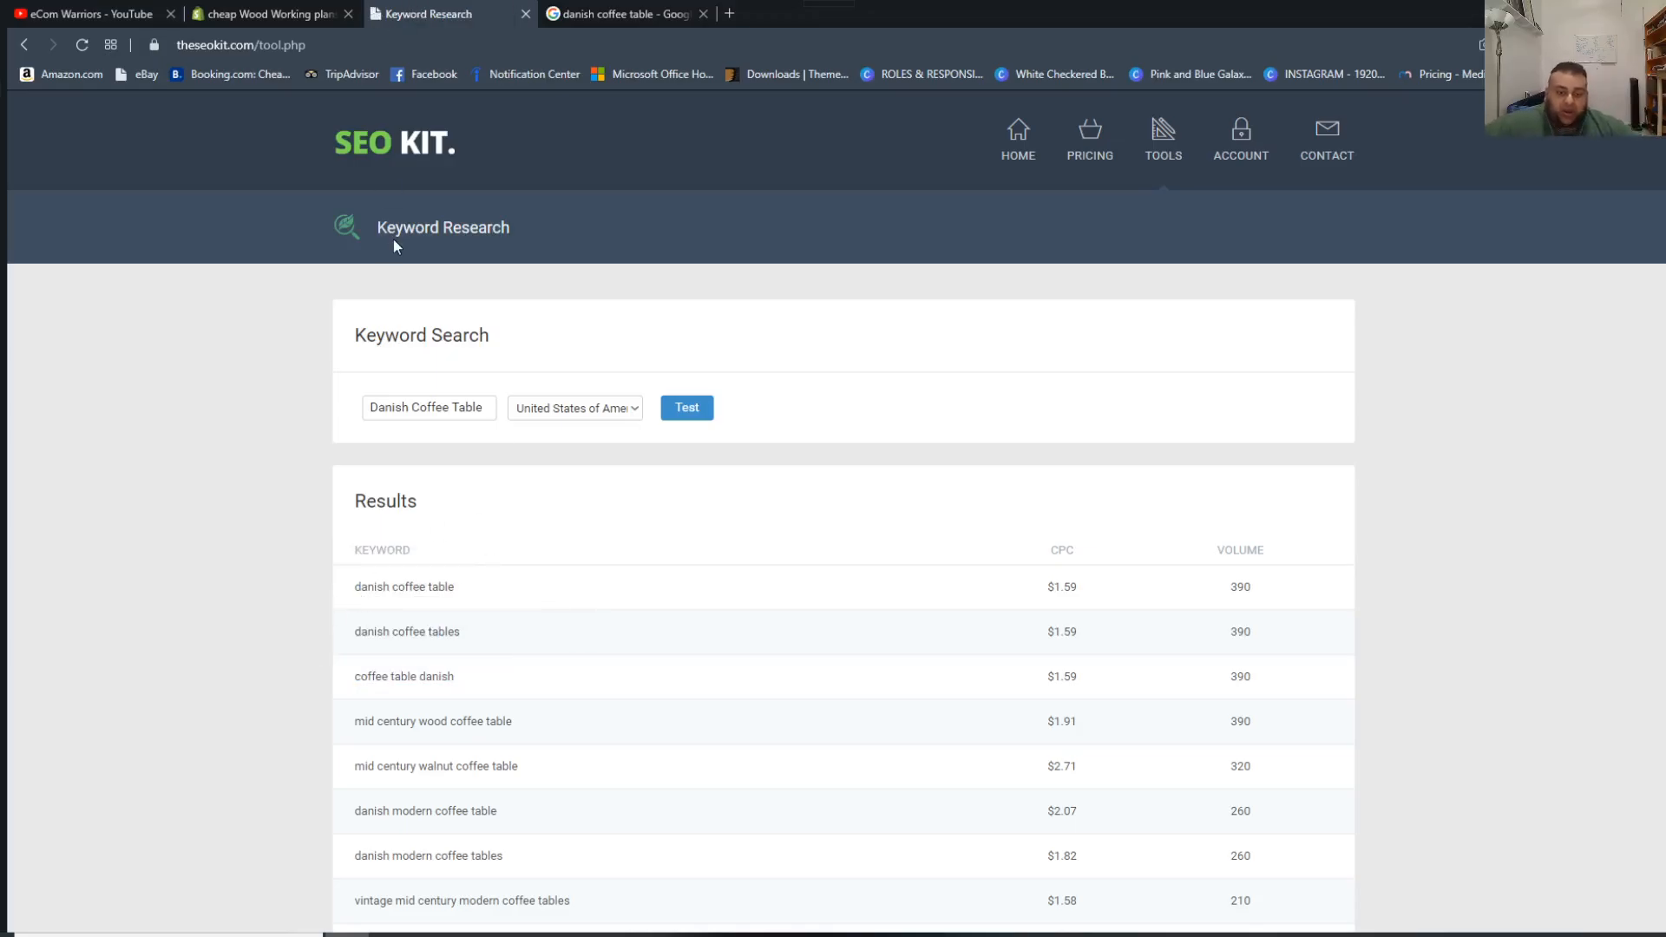
Switch back to the Danish Coffee Table product in Shopify and save its changes.
{"action": "left_click", "coordinate": [319, 13]}
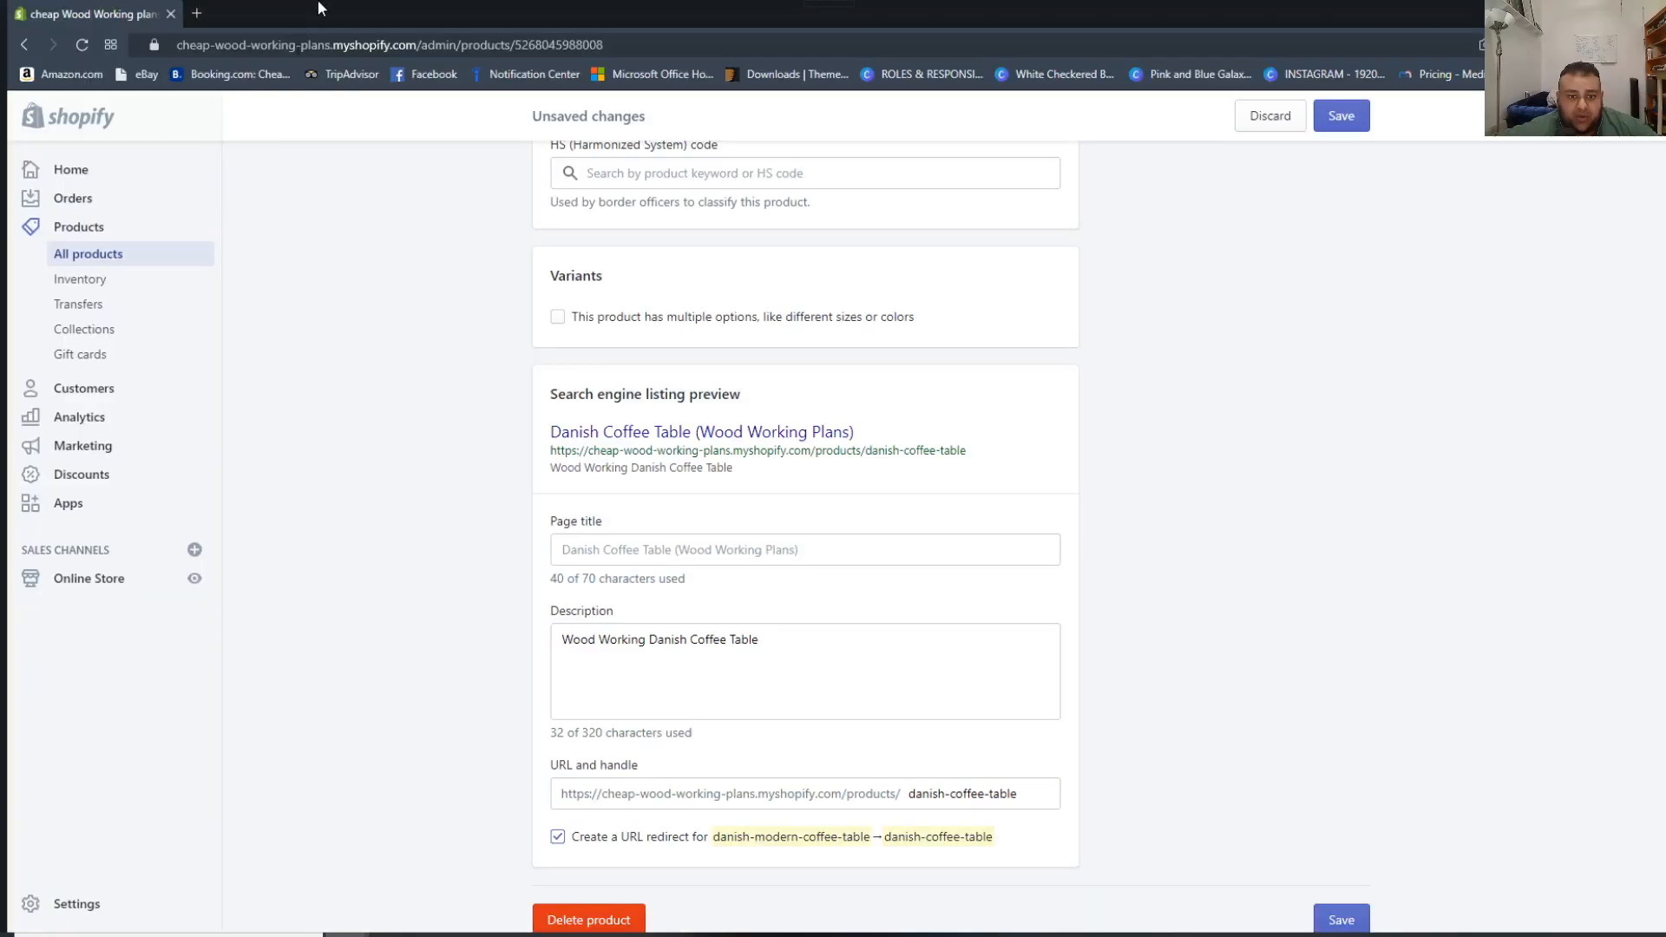
{"action": "scroll", "coordinate": [714, 279], "scroll_direction": "up", "scroll_amount": 1}
{"action": "scroll", "coordinate": [908, 705], "scroll_direction": "down", "scroll_amount": 2}
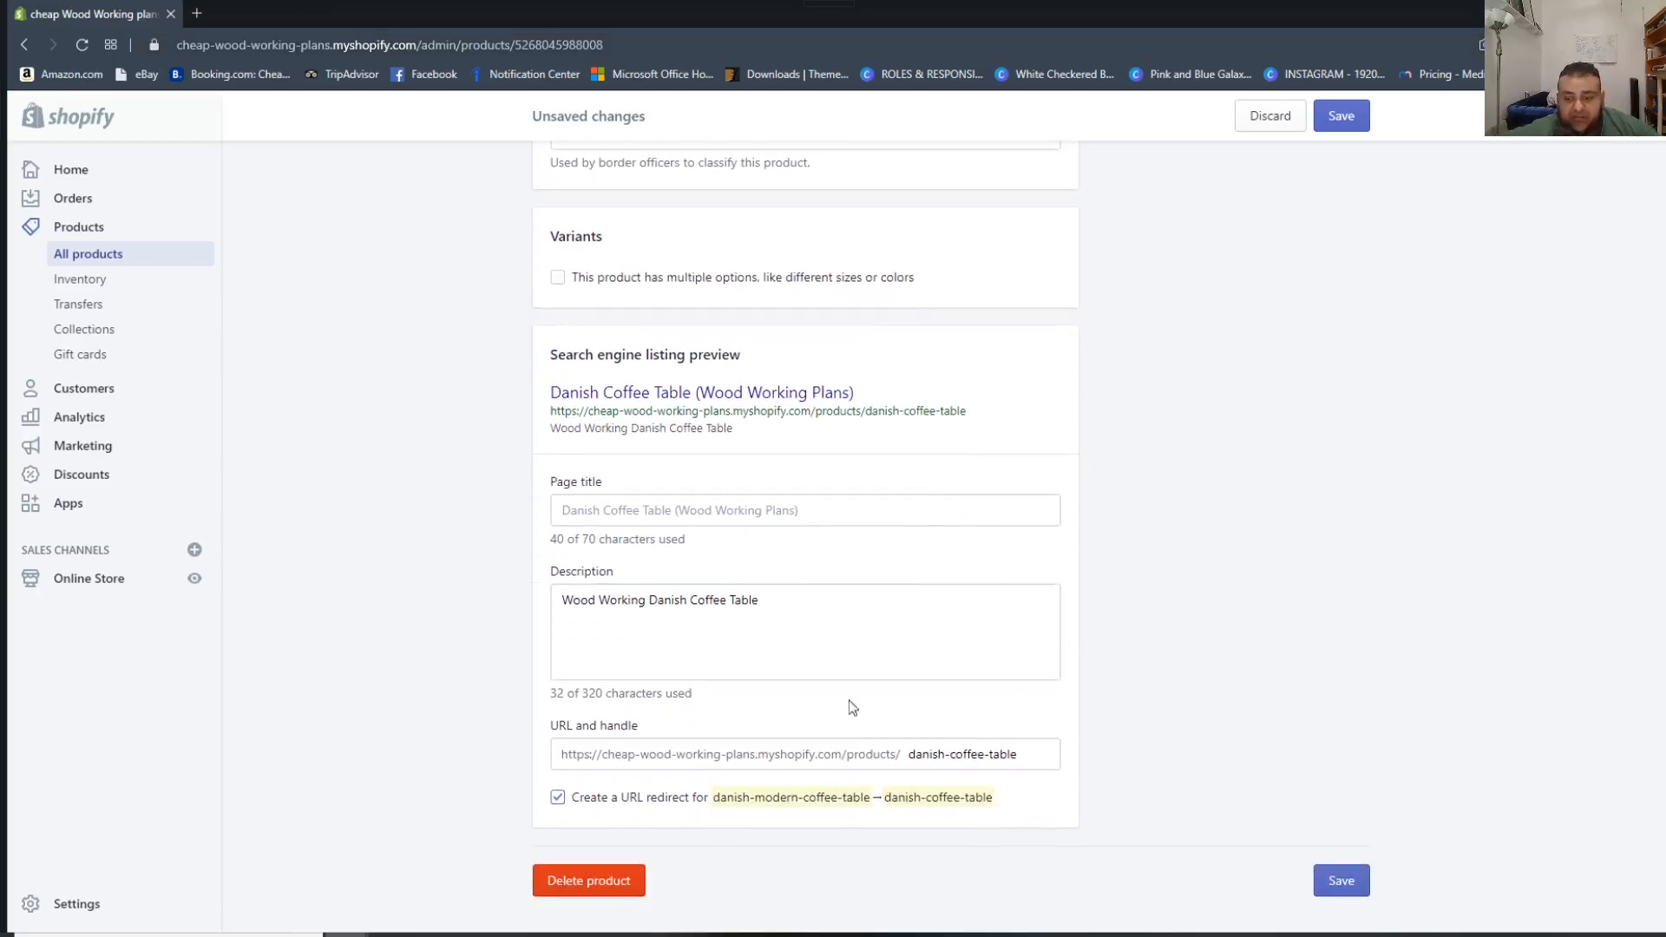
{"action": "left_click", "coordinate": [1336, 880]}
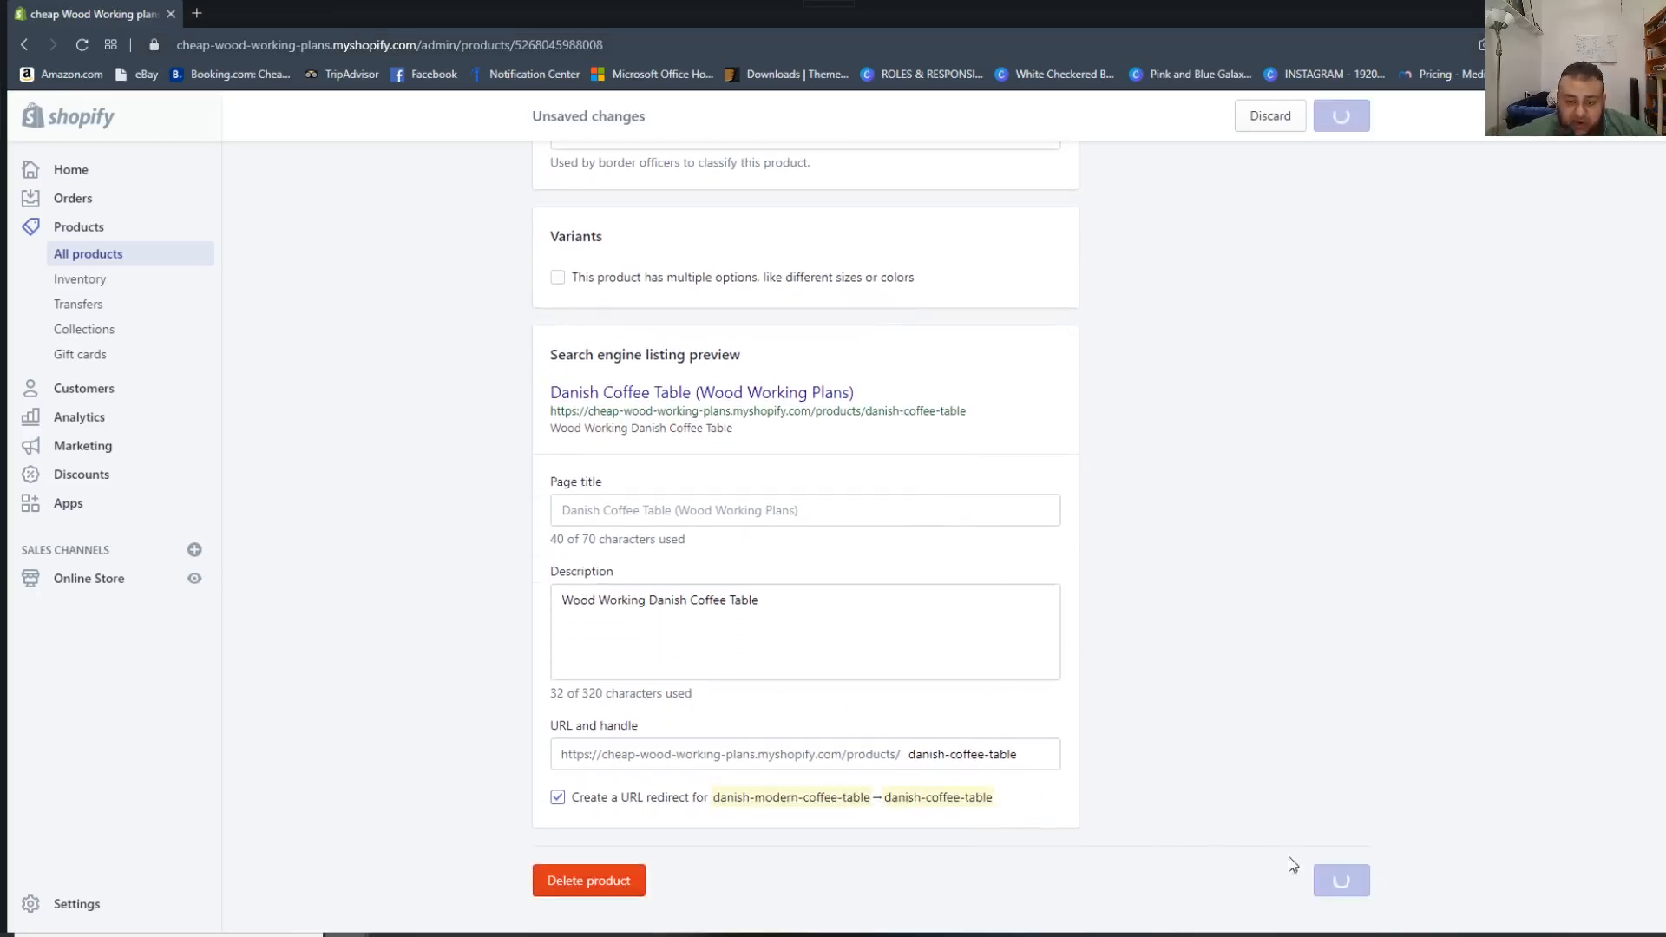
Append ". Access Wood Working plans and learn how to make a danish coffee table" to the search engine listing description and save the product.
{"action": "scroll", "coordinate": [582, 625], "scroll_direction": "down", "scroll_amount": 14}
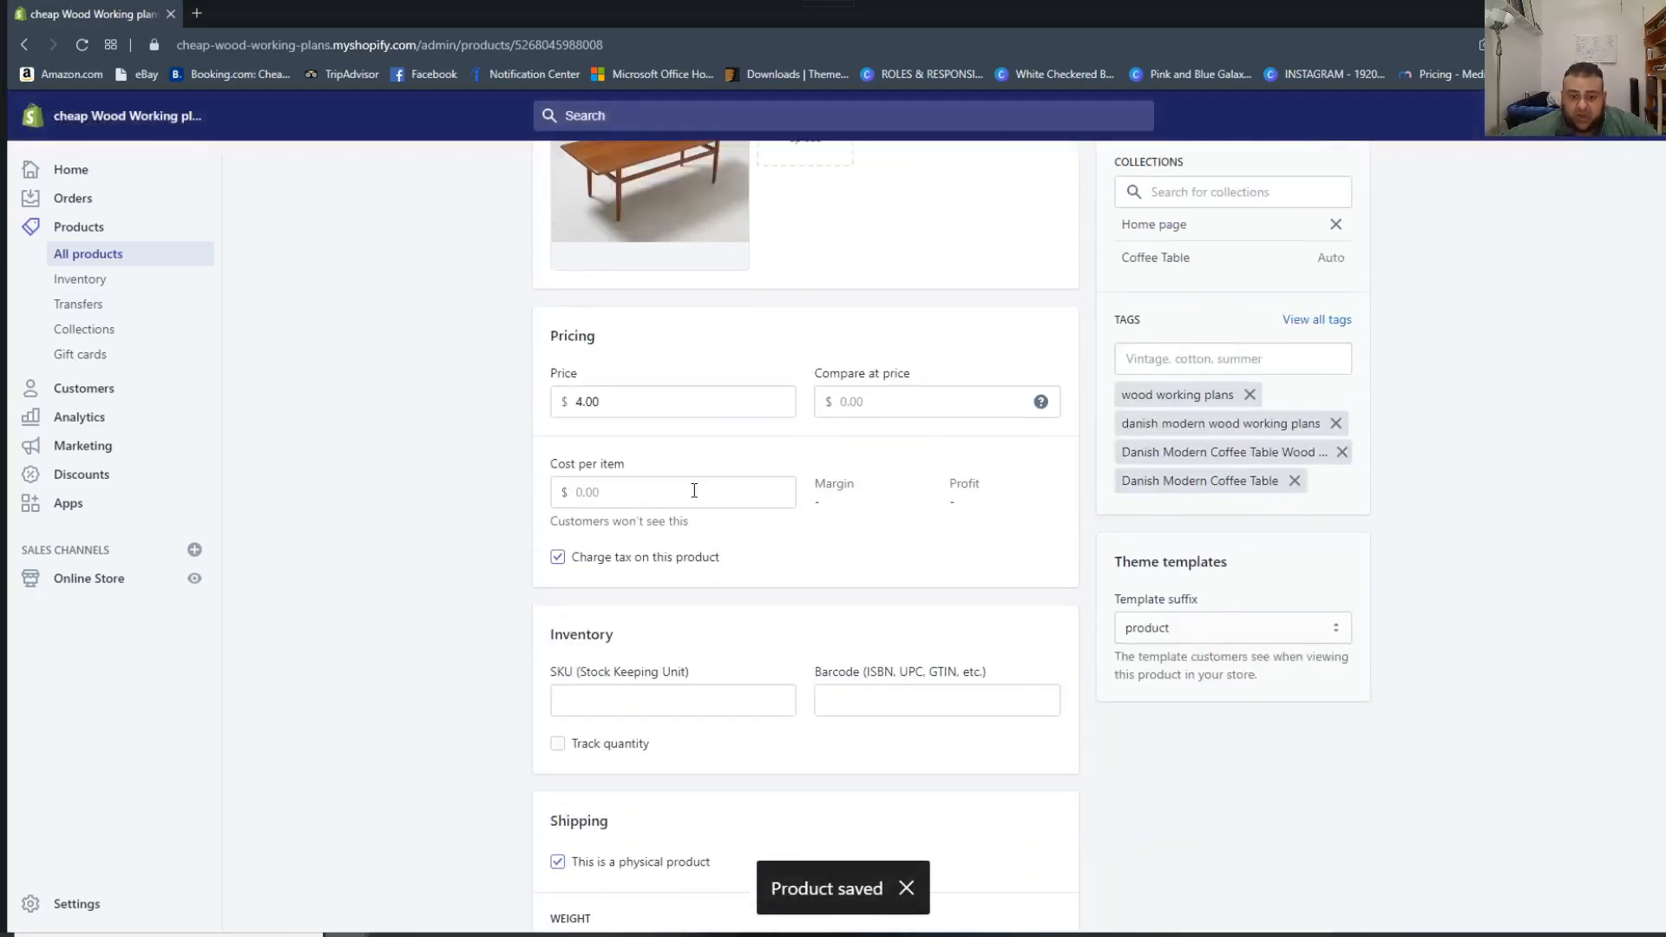
{"action": "scroll", "coordinate": [694, 539], "scroll_direction": "down", "scroll_amount": 5}
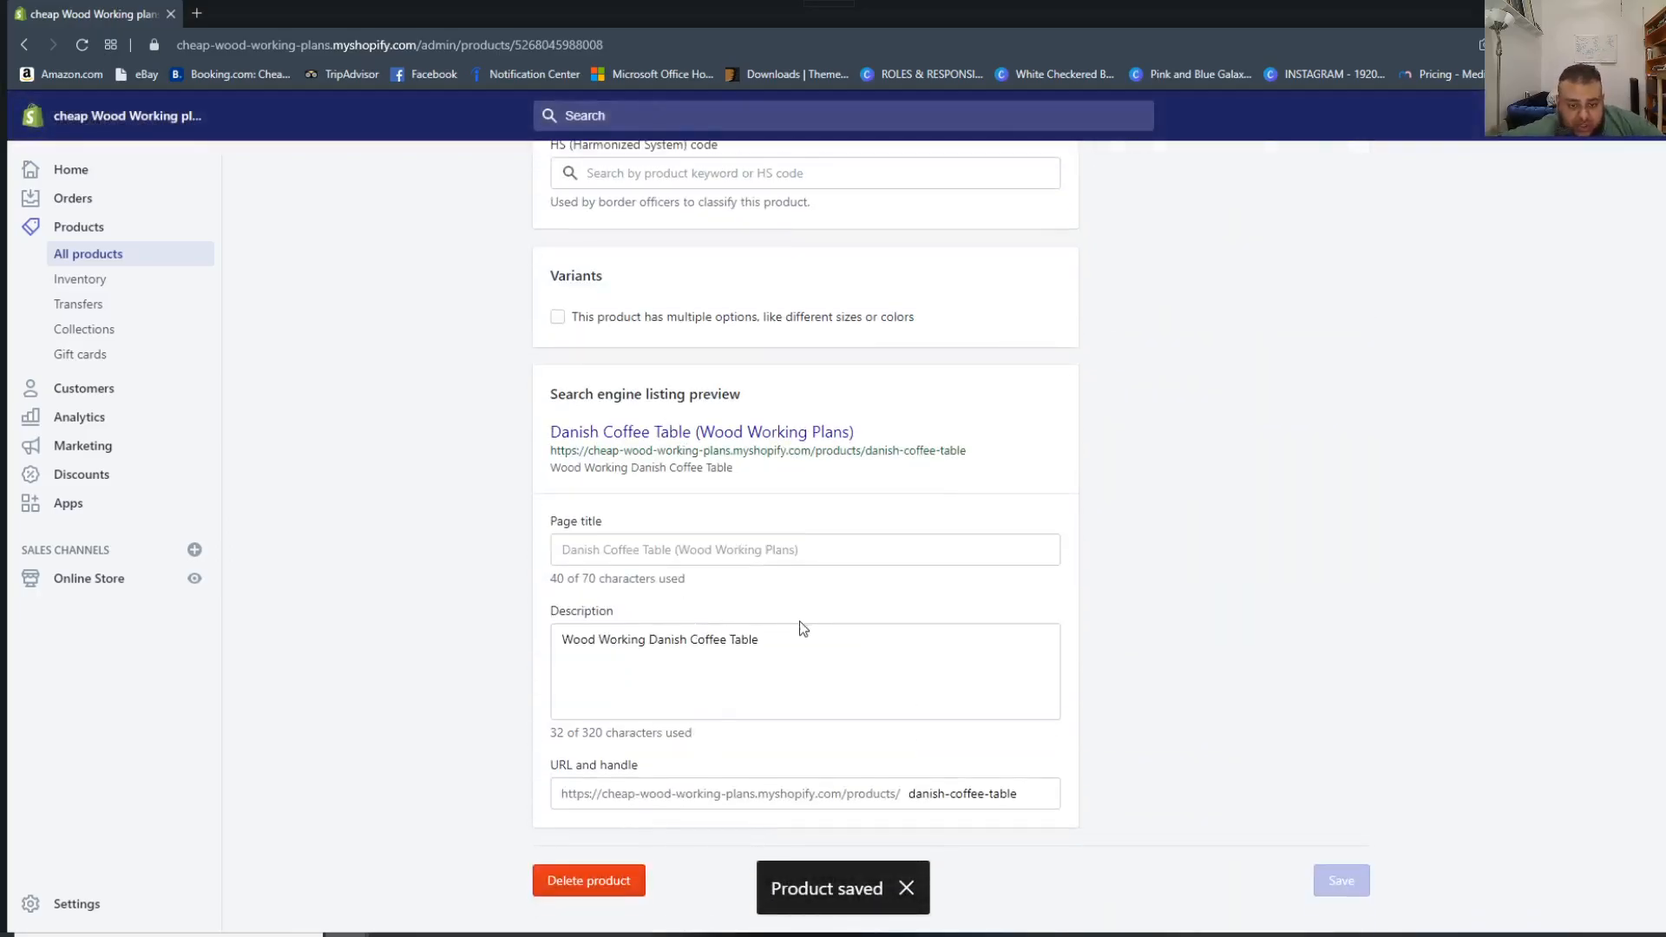
{"action": "left_click", "coordinate": [829, 644]}
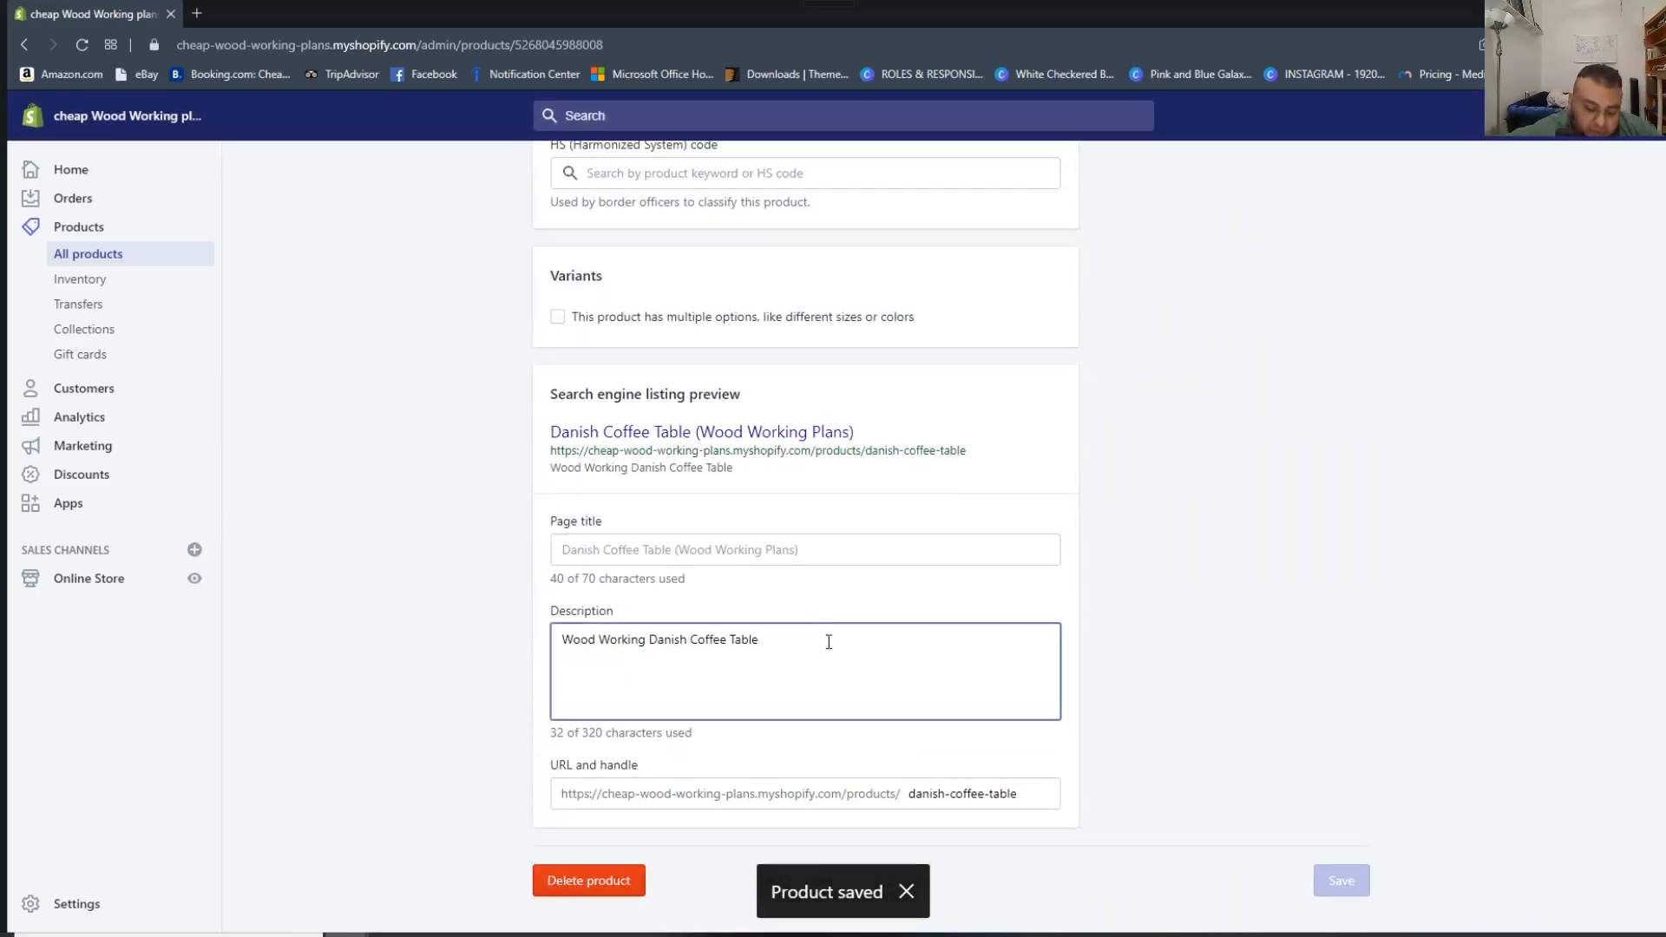
{"action": "type", "text": ". Access Wor"}
{"action": "key", "text": "BackSpace"}
{"action": "type", "text": "od Working p"}
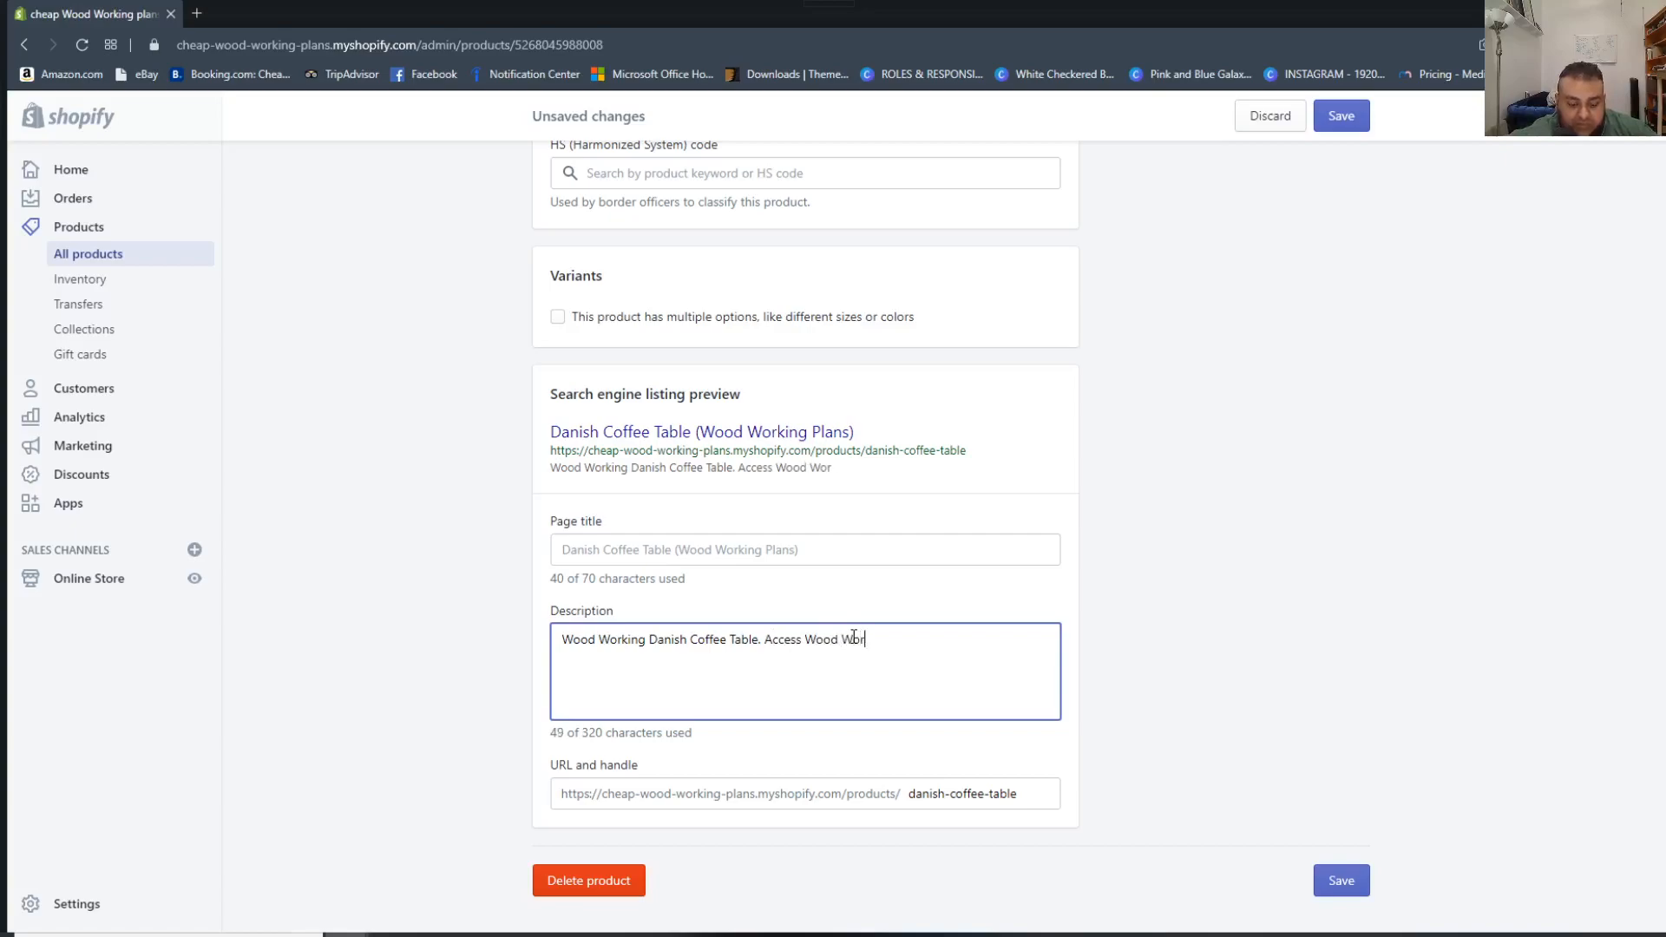
{"action": "type", "text": "s "}
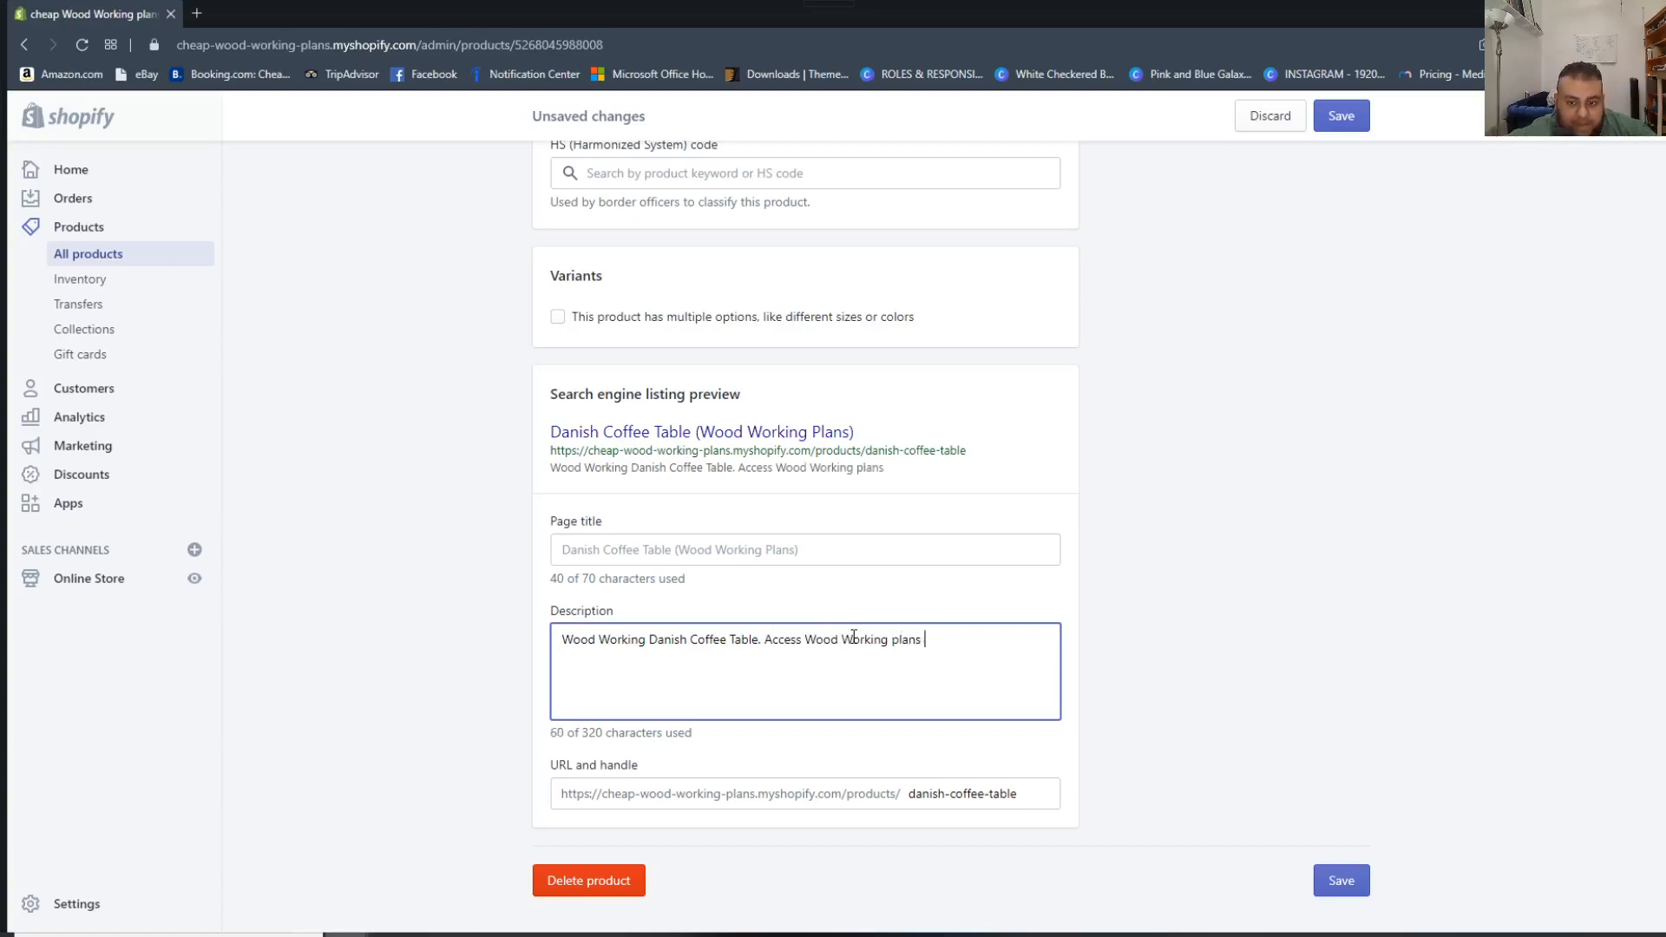
{"action": "type", "text": "and learn how top"}
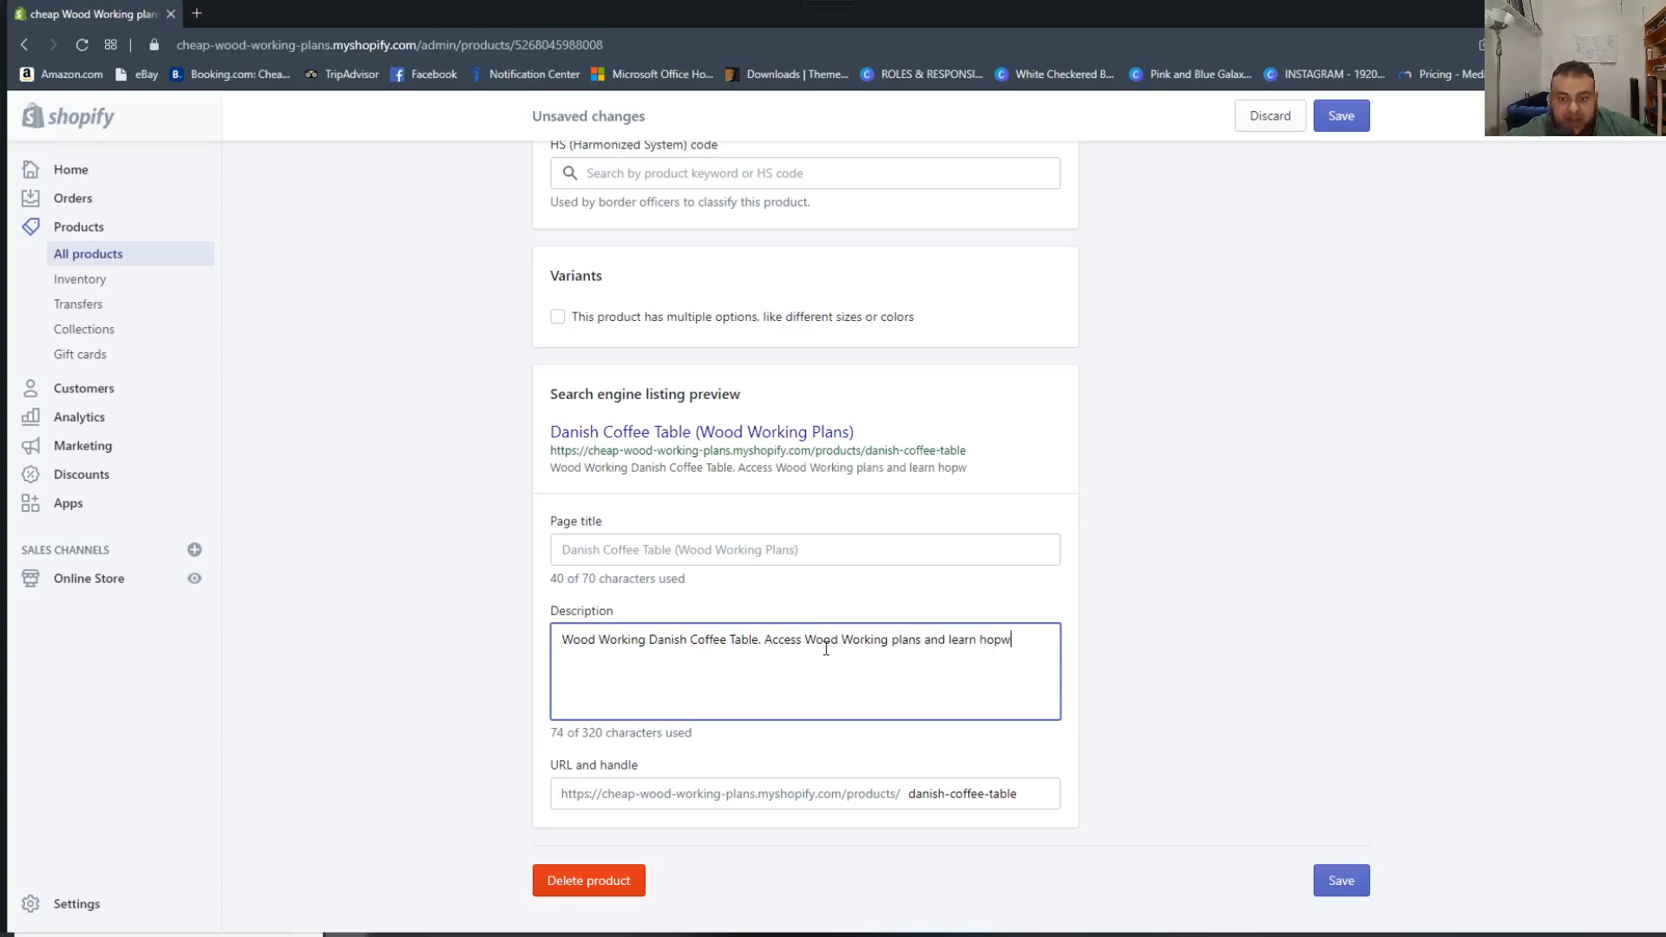
{"action": "key", "text": "BackSpace"}
{"action": "type", "text": "make a "}
{"action": "type", "text": "danish co"}
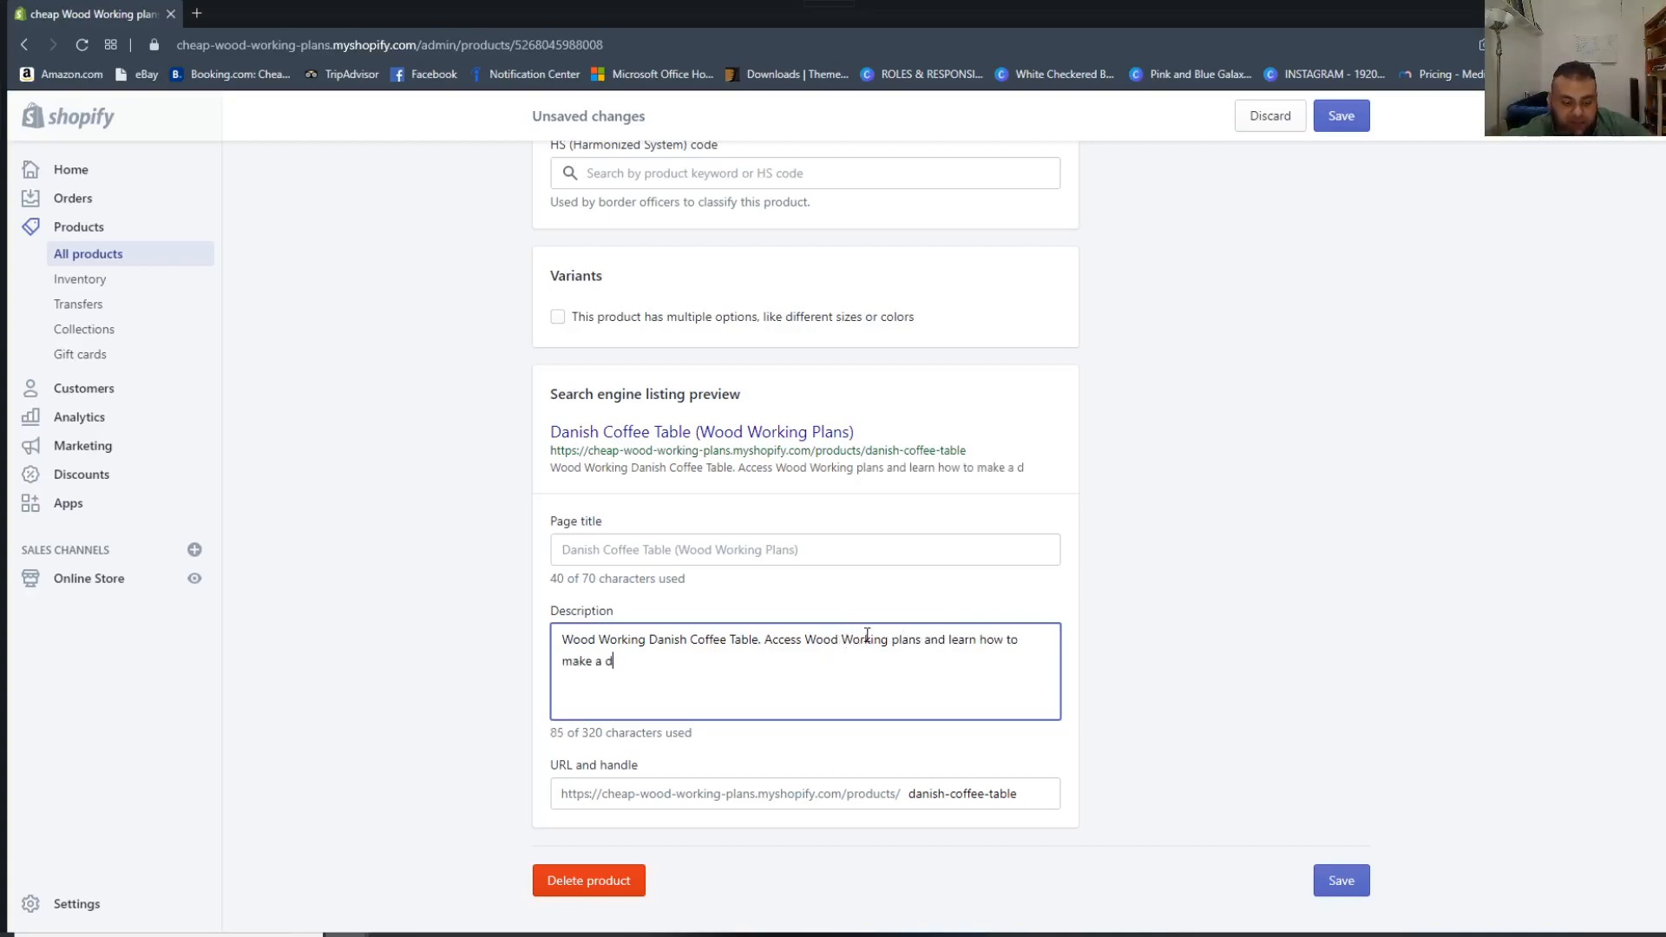
{"action": "type", "text": "ffee table"}
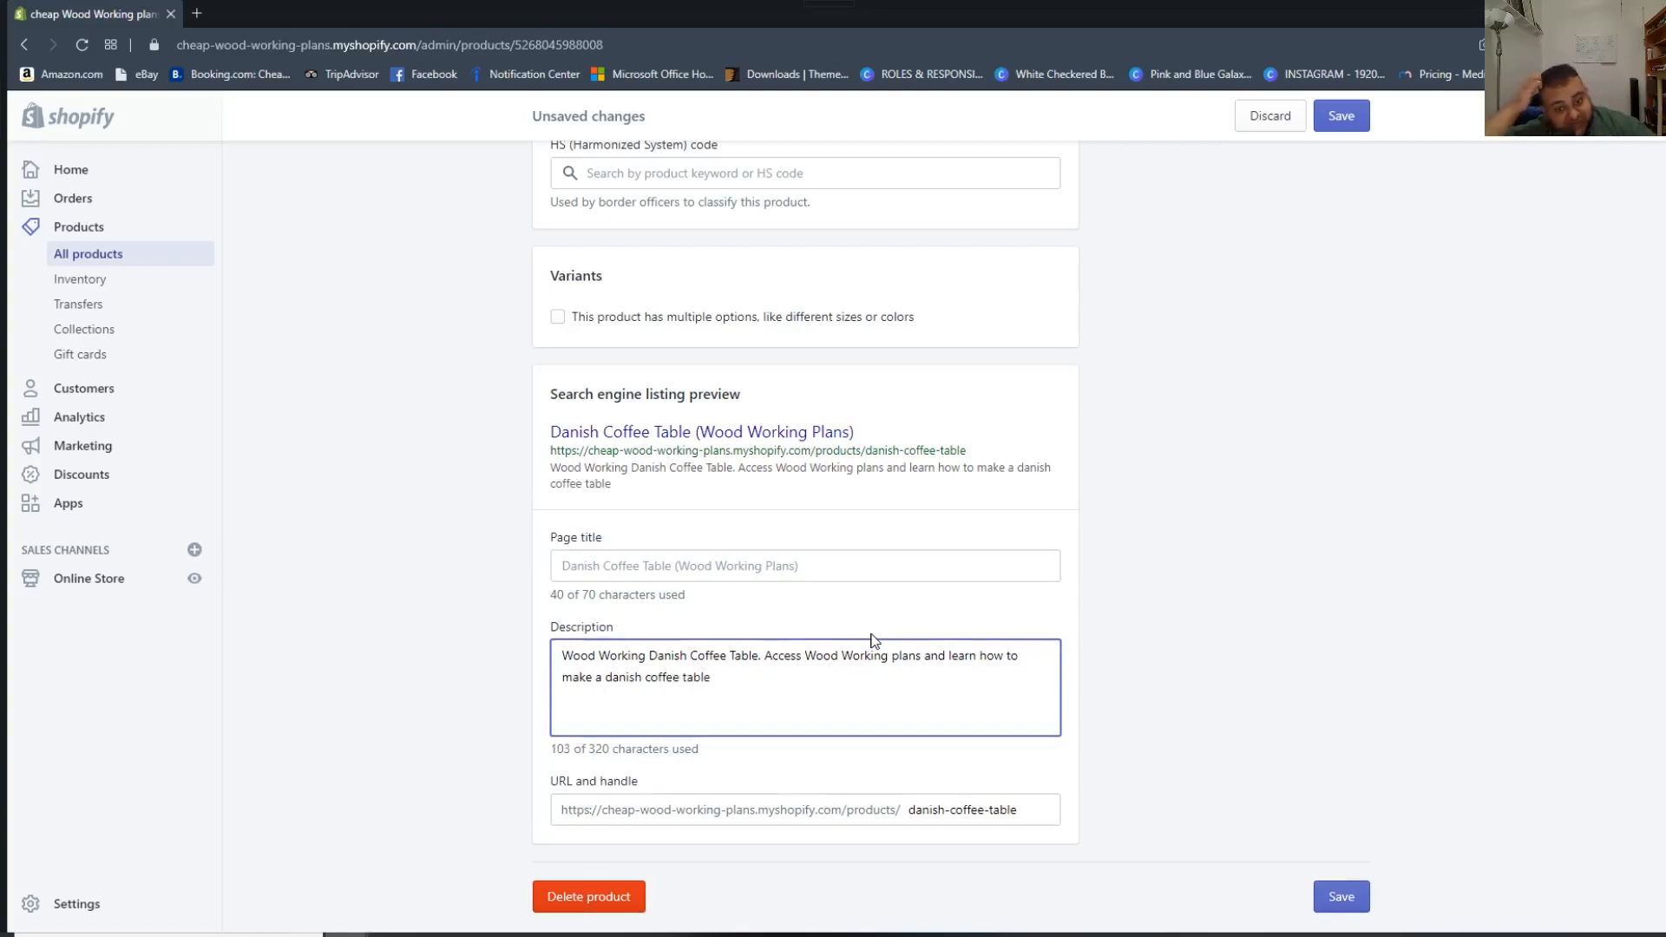
{"action": "left_click", "coordinate": [1341, 117]}
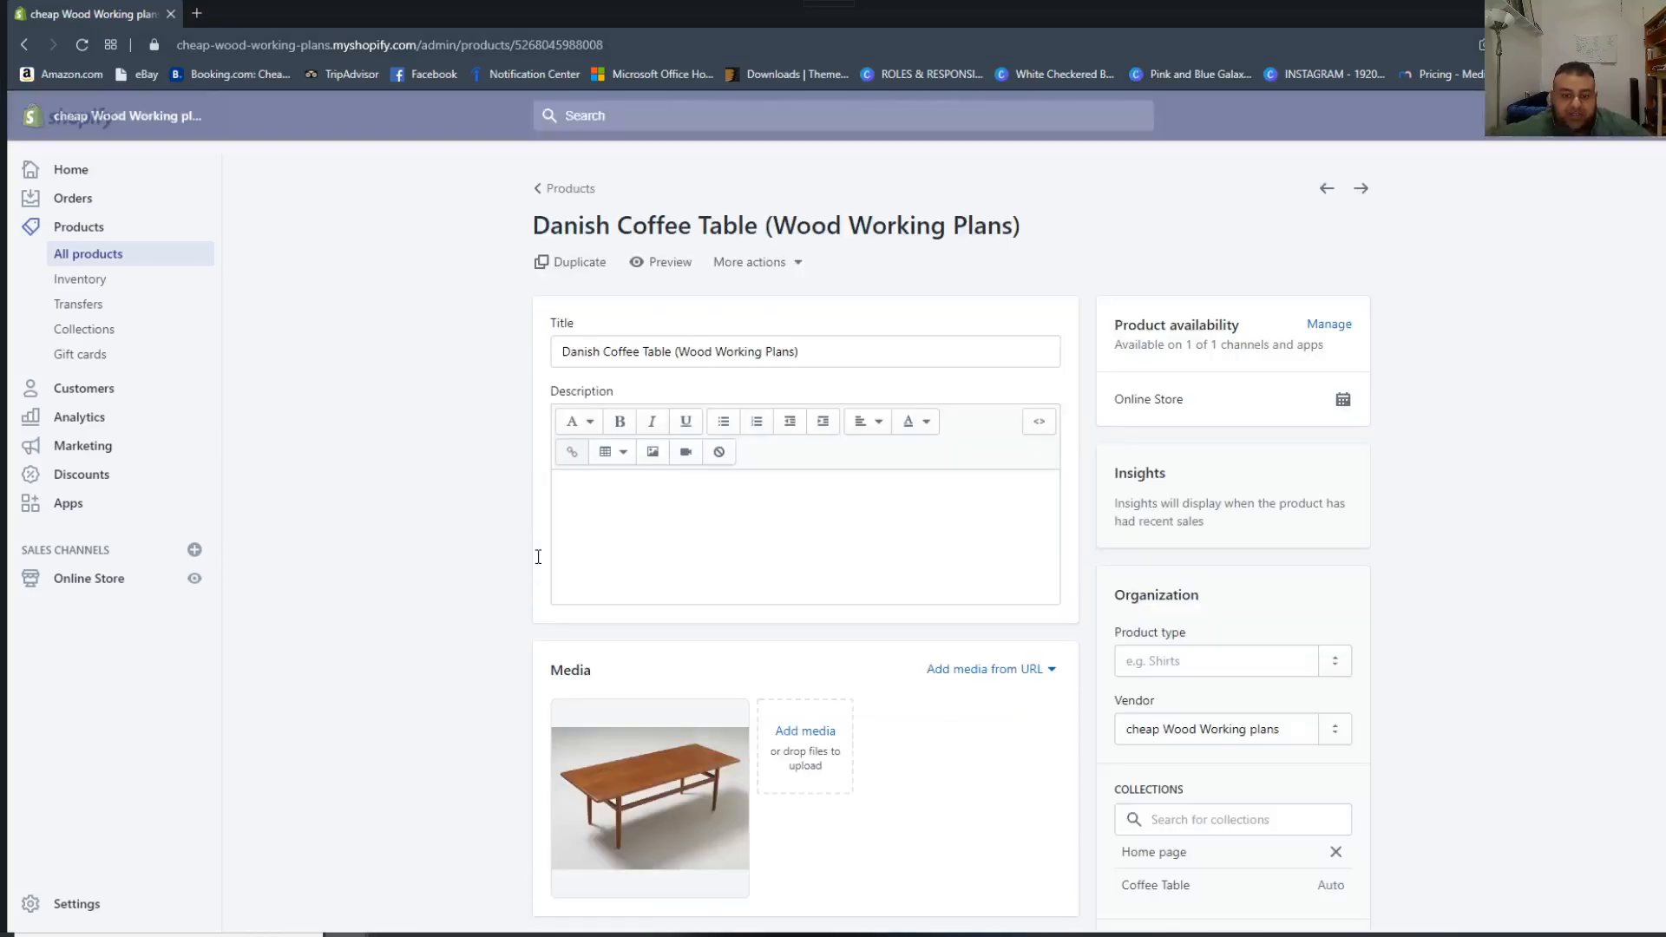
Review the search engine listing preview for the keywords used in its title and description, and look over the product's media and tags.
{"action": "scroll", "coordinate": [602, 342], "scroll_direction": "down", "scroll_amount": 15}
{"action": "scroll", "coordinate": [731, 455], "scroll_direction": "down", "scroll_amount": 5}
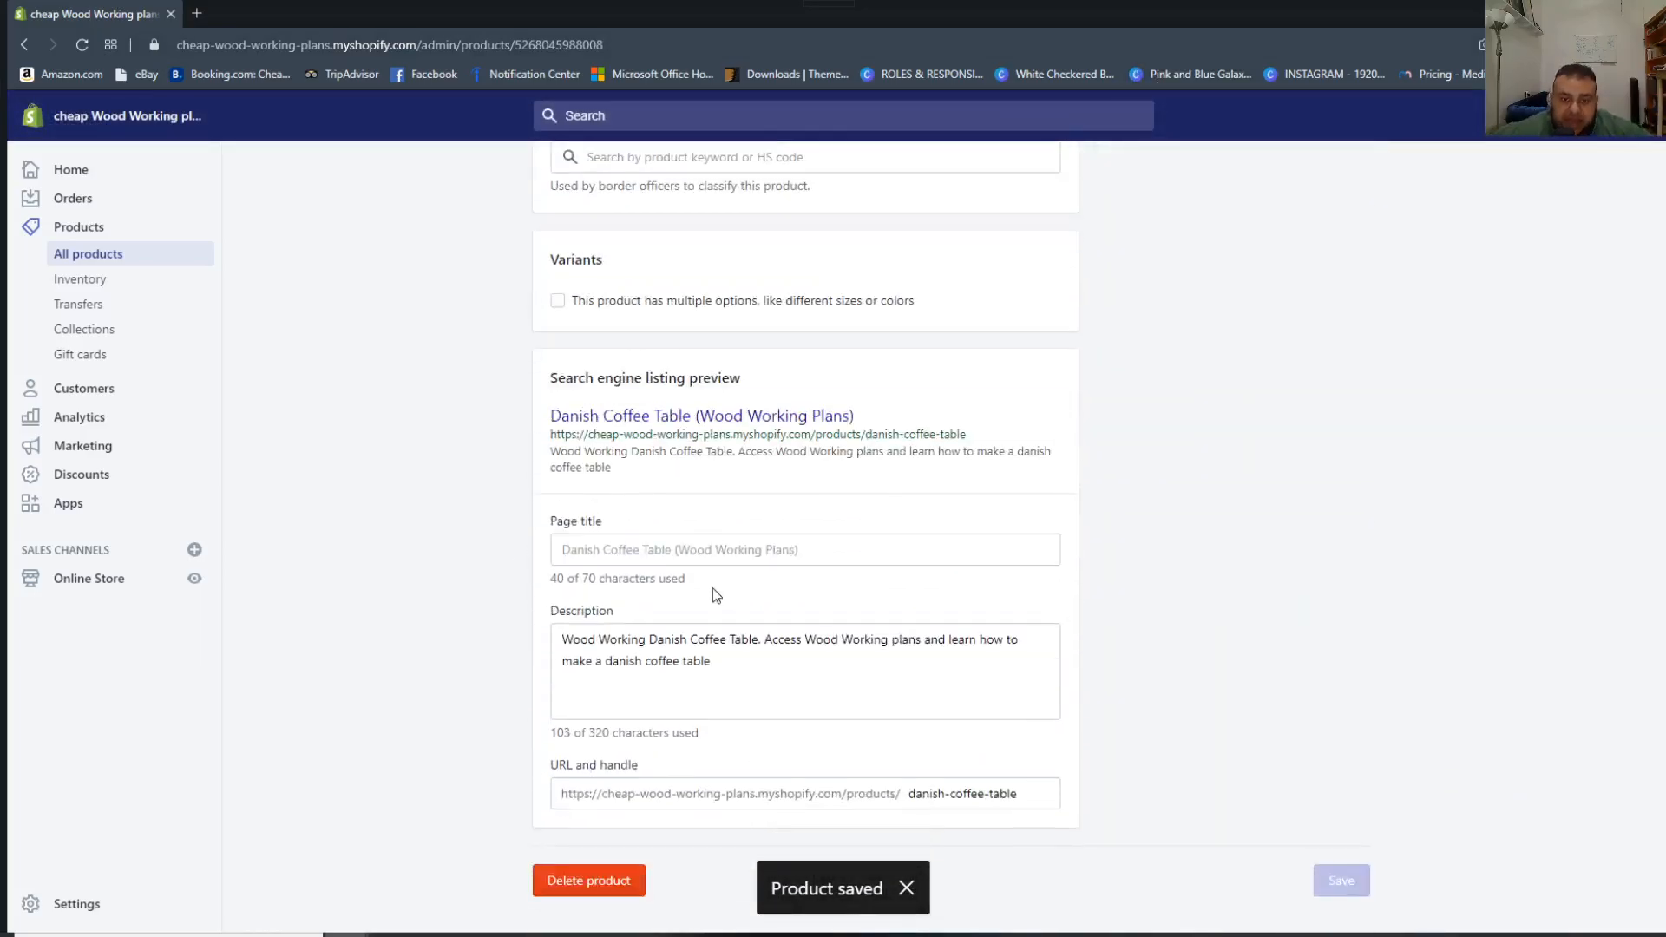
{"action": "left_click_drag", "start_coordinate": [547, 375], "coordinate": [699, 476]}
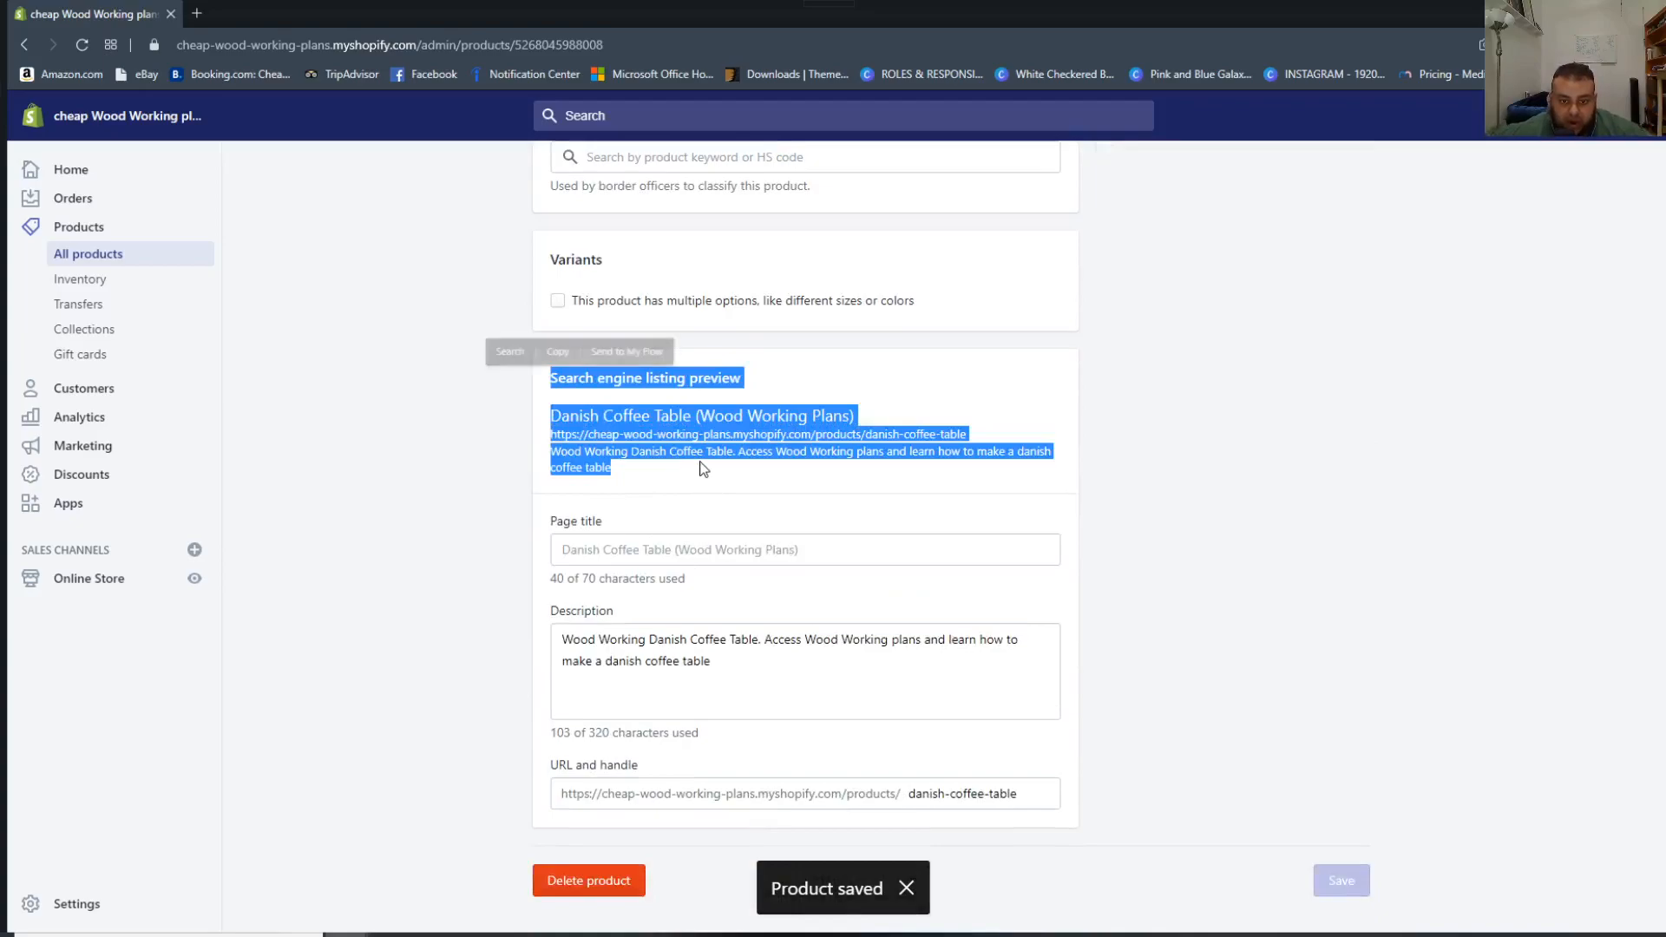
{"action": "left_click", "coordinate": [692, 476]}
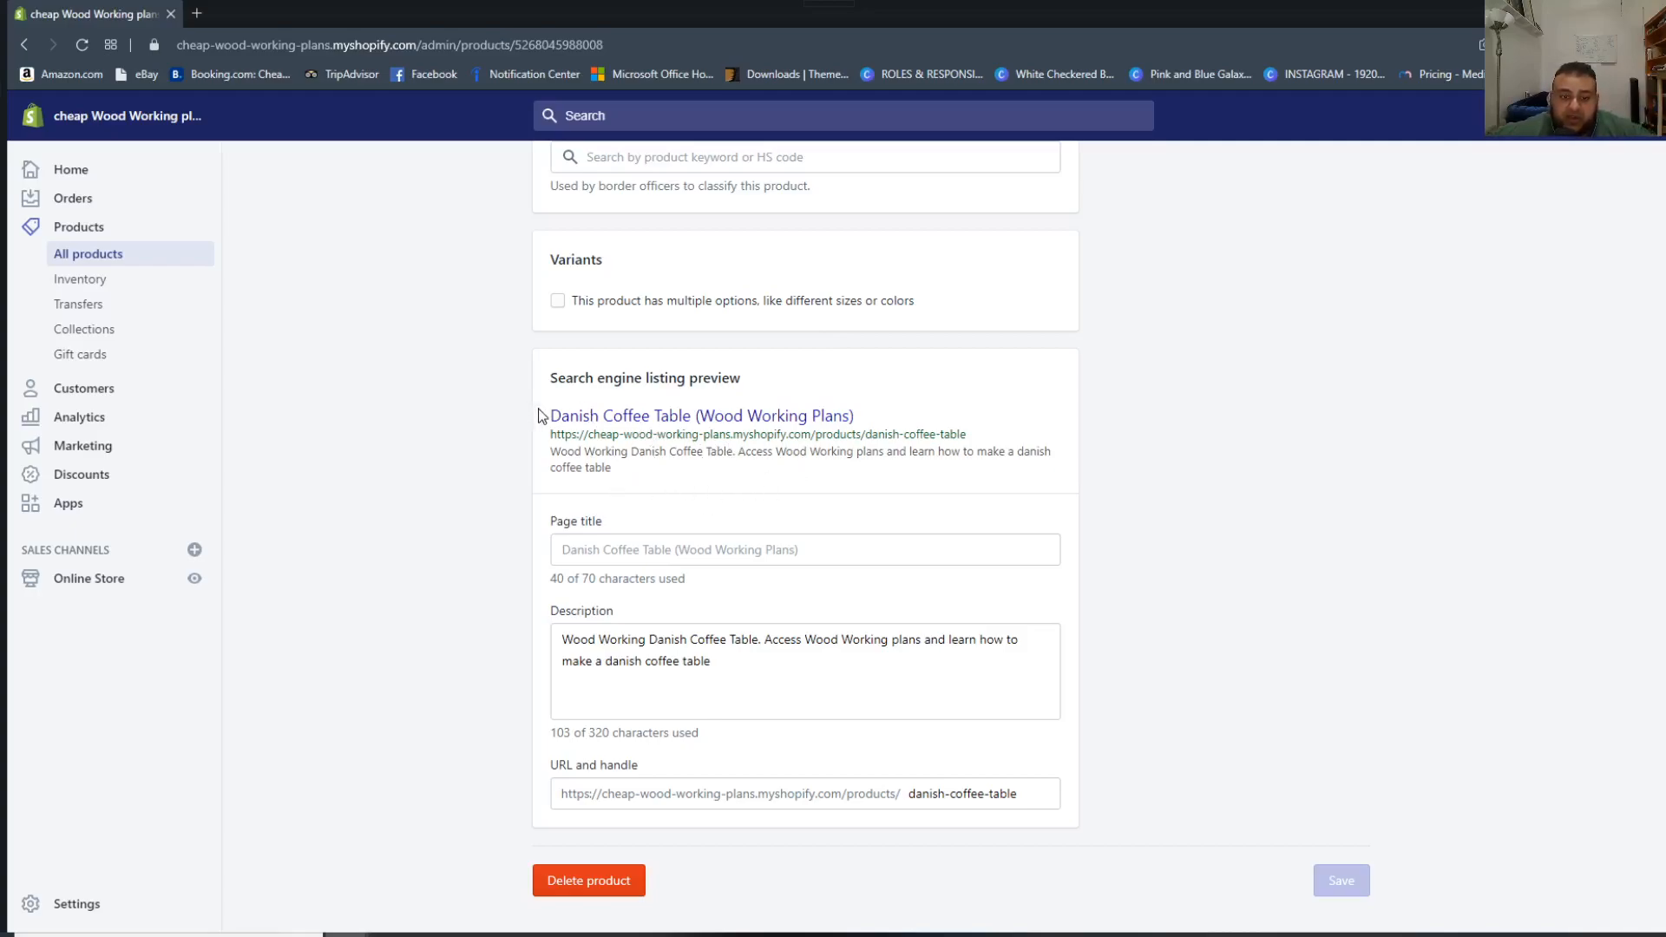
{"action": "left_click_drag", "start_coordinate": [549, 415], "coordinate": [704, 422]}
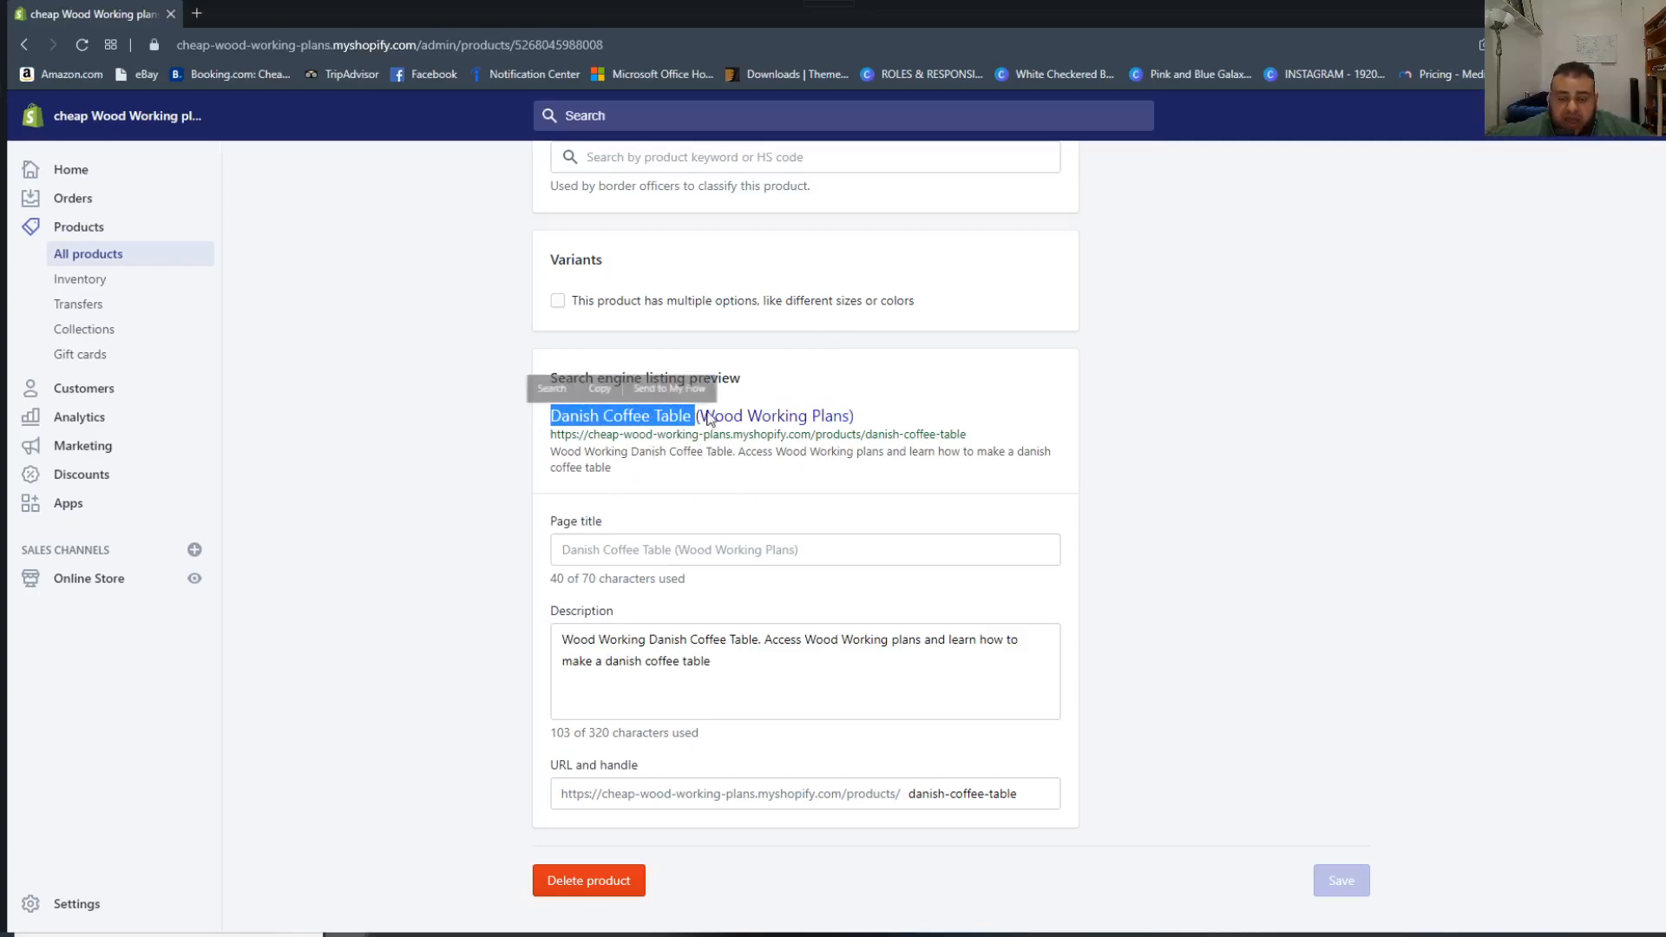
{"action": "left_click", "coordinate": [875, 399]}
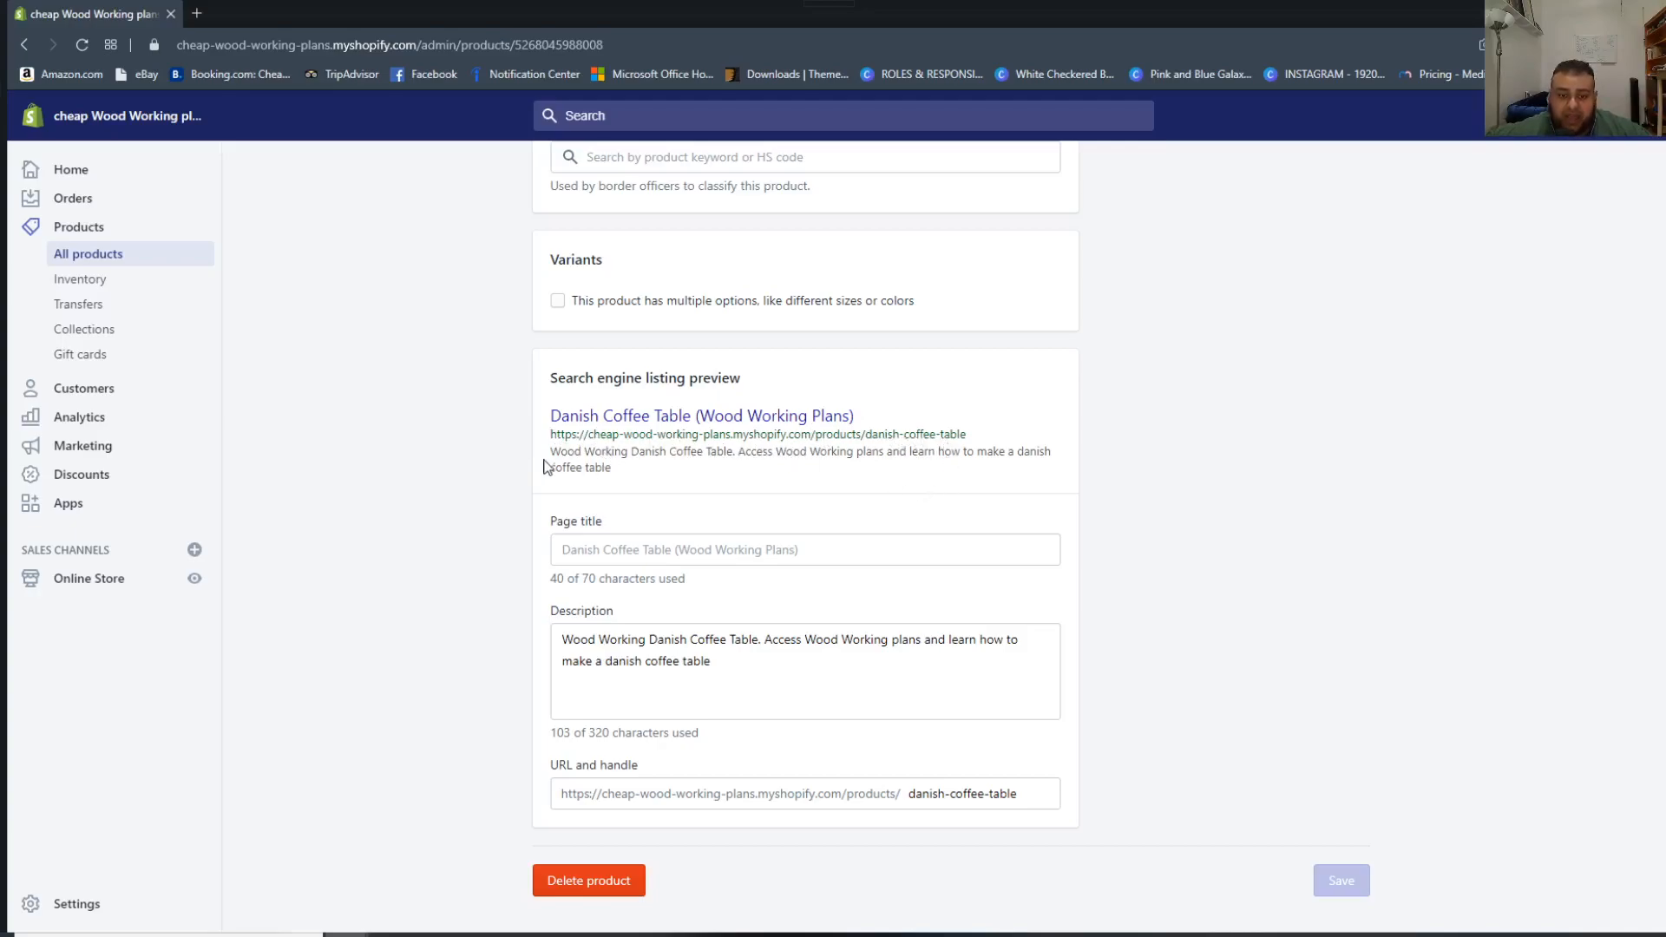
{"action": "left_click_drag", "start_coordinate": [560, 452], "coordinate": [691, 453]}
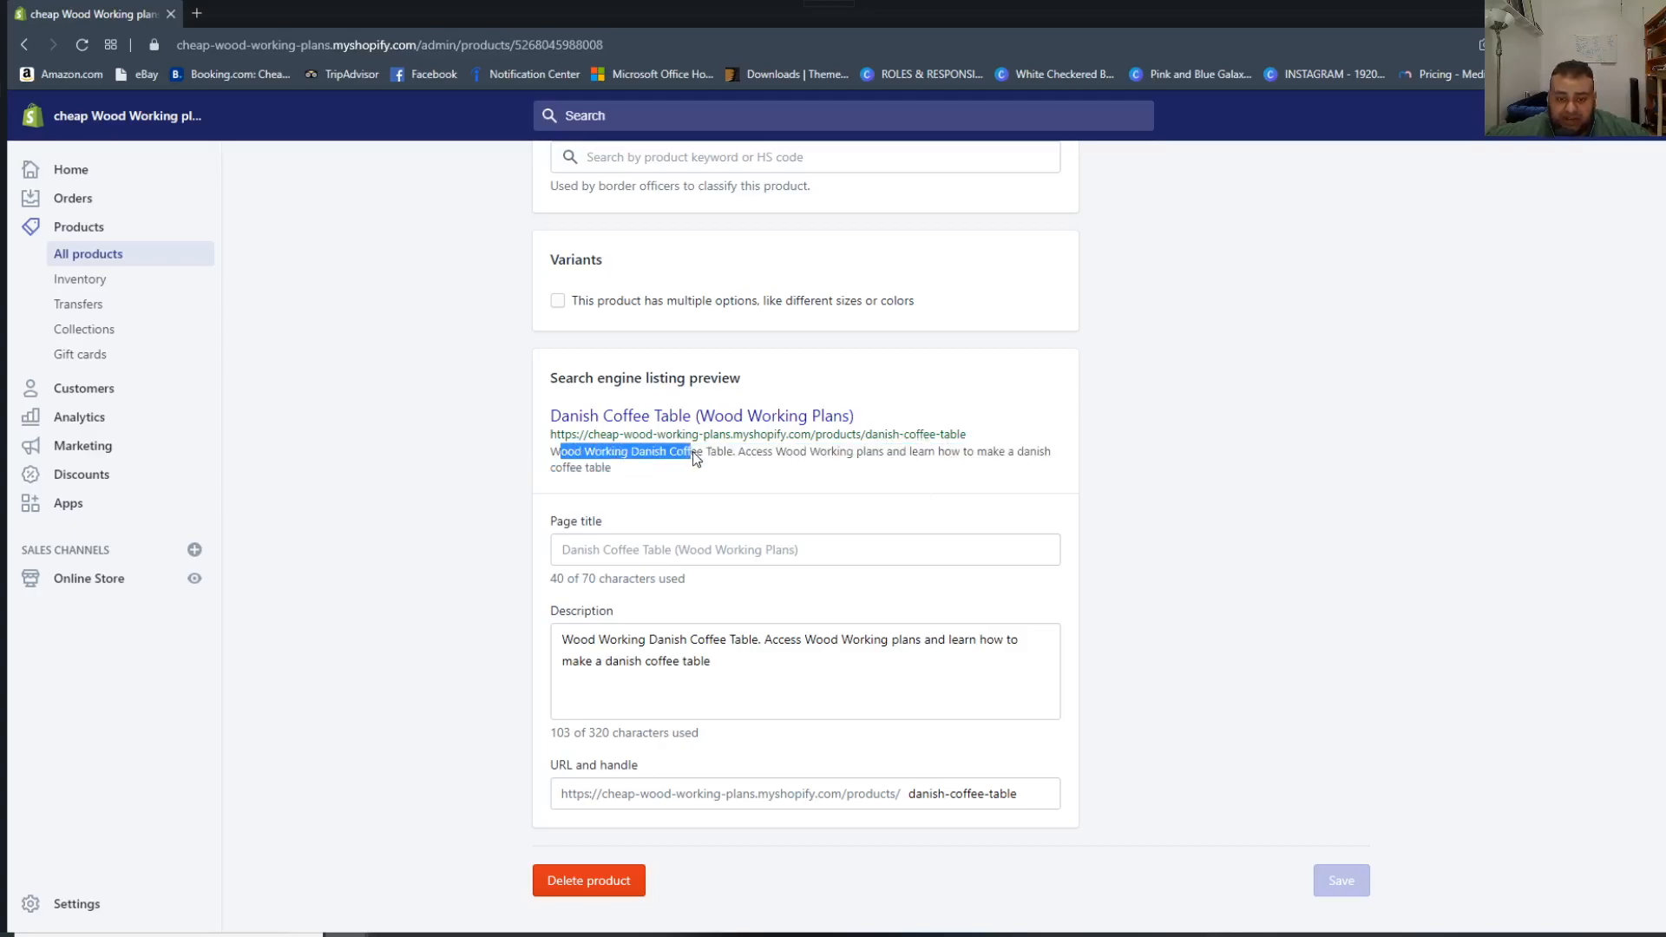
{"action": "left_click", "coordinate": [787, 462]}
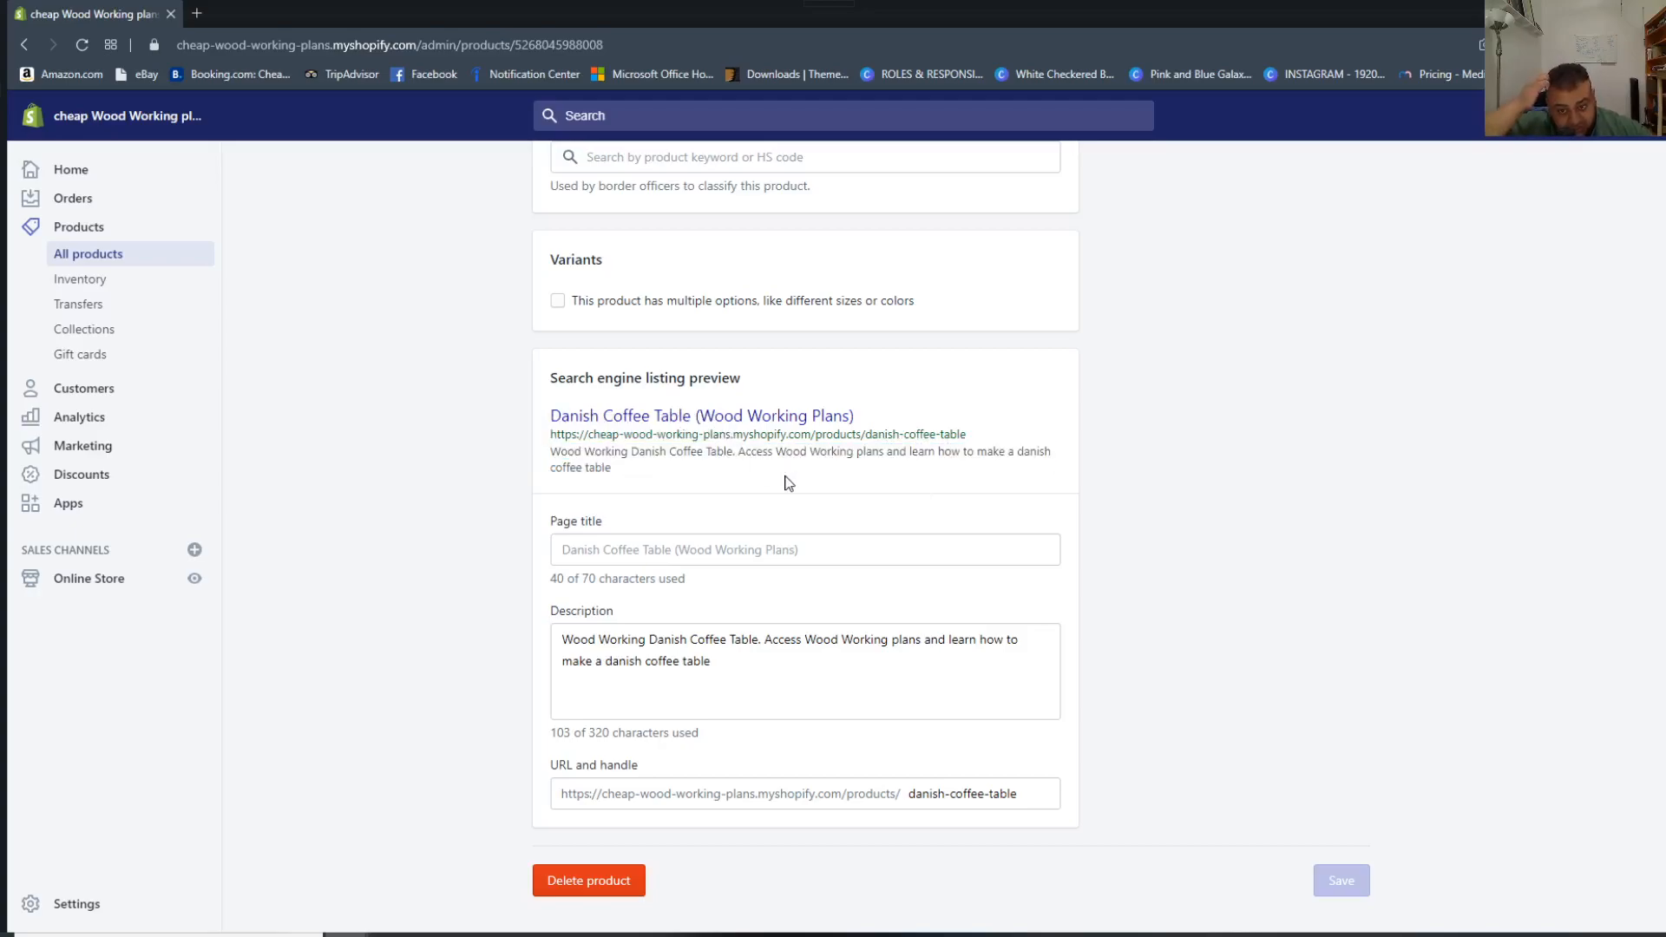
{"action": "left_click_drag", "start_coordinate": [1006, 452], "coordinate": [669, 472]}
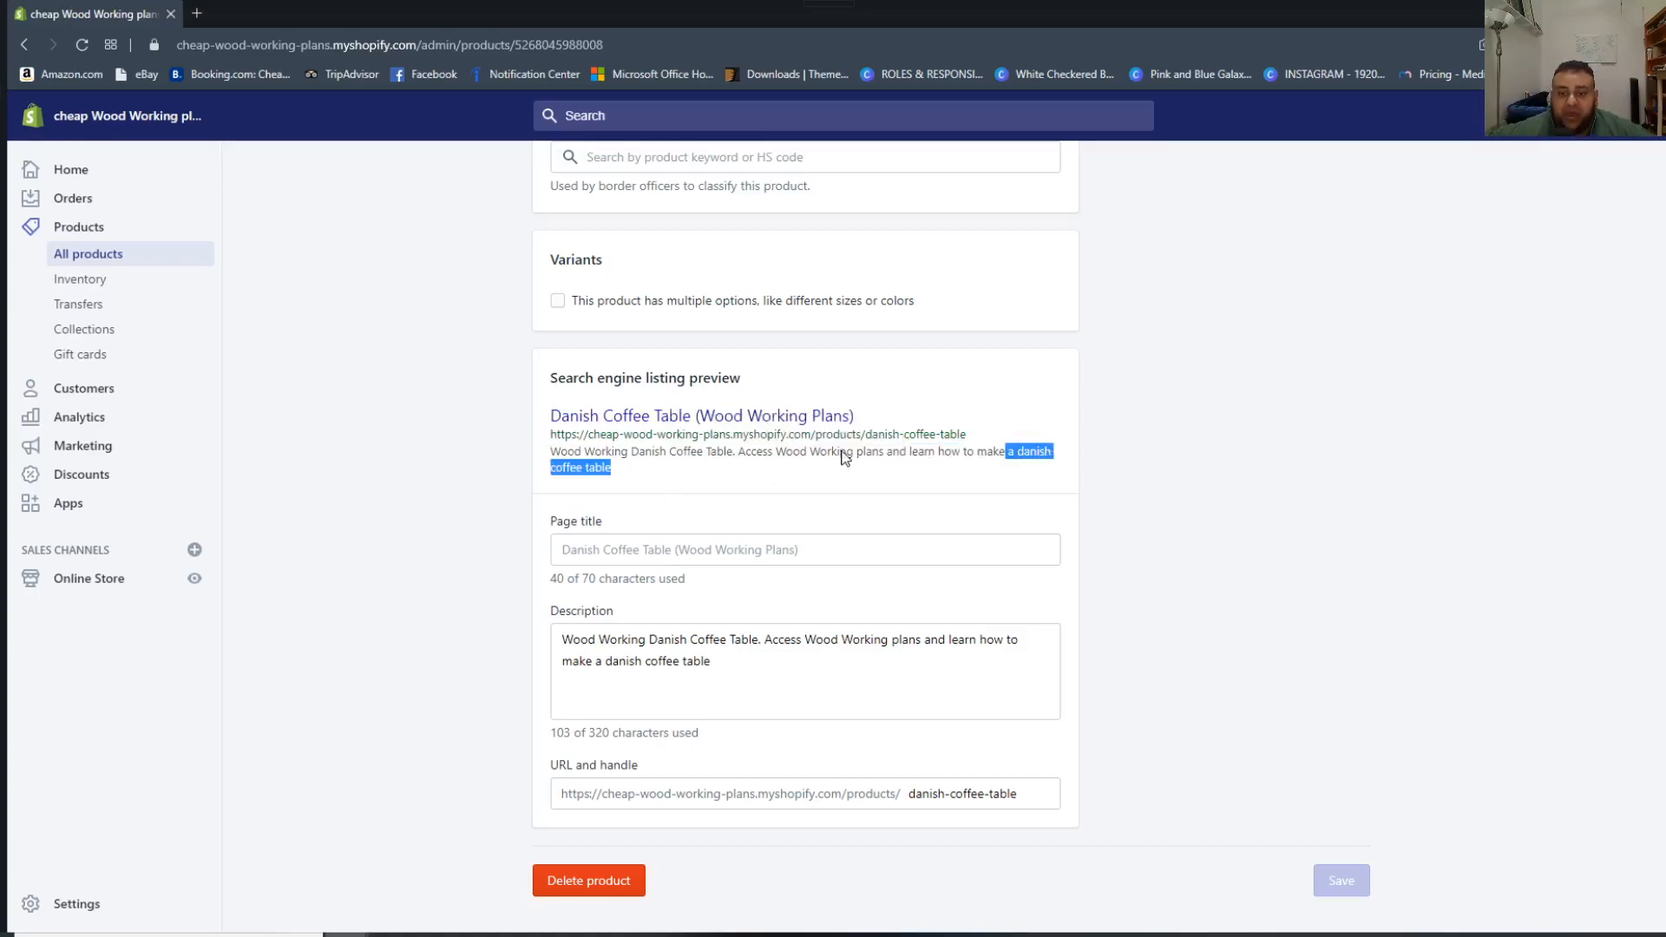
{"action": "left_click_drag", "start_coordinate": [779, 451], "coordinate": [881, 449]}
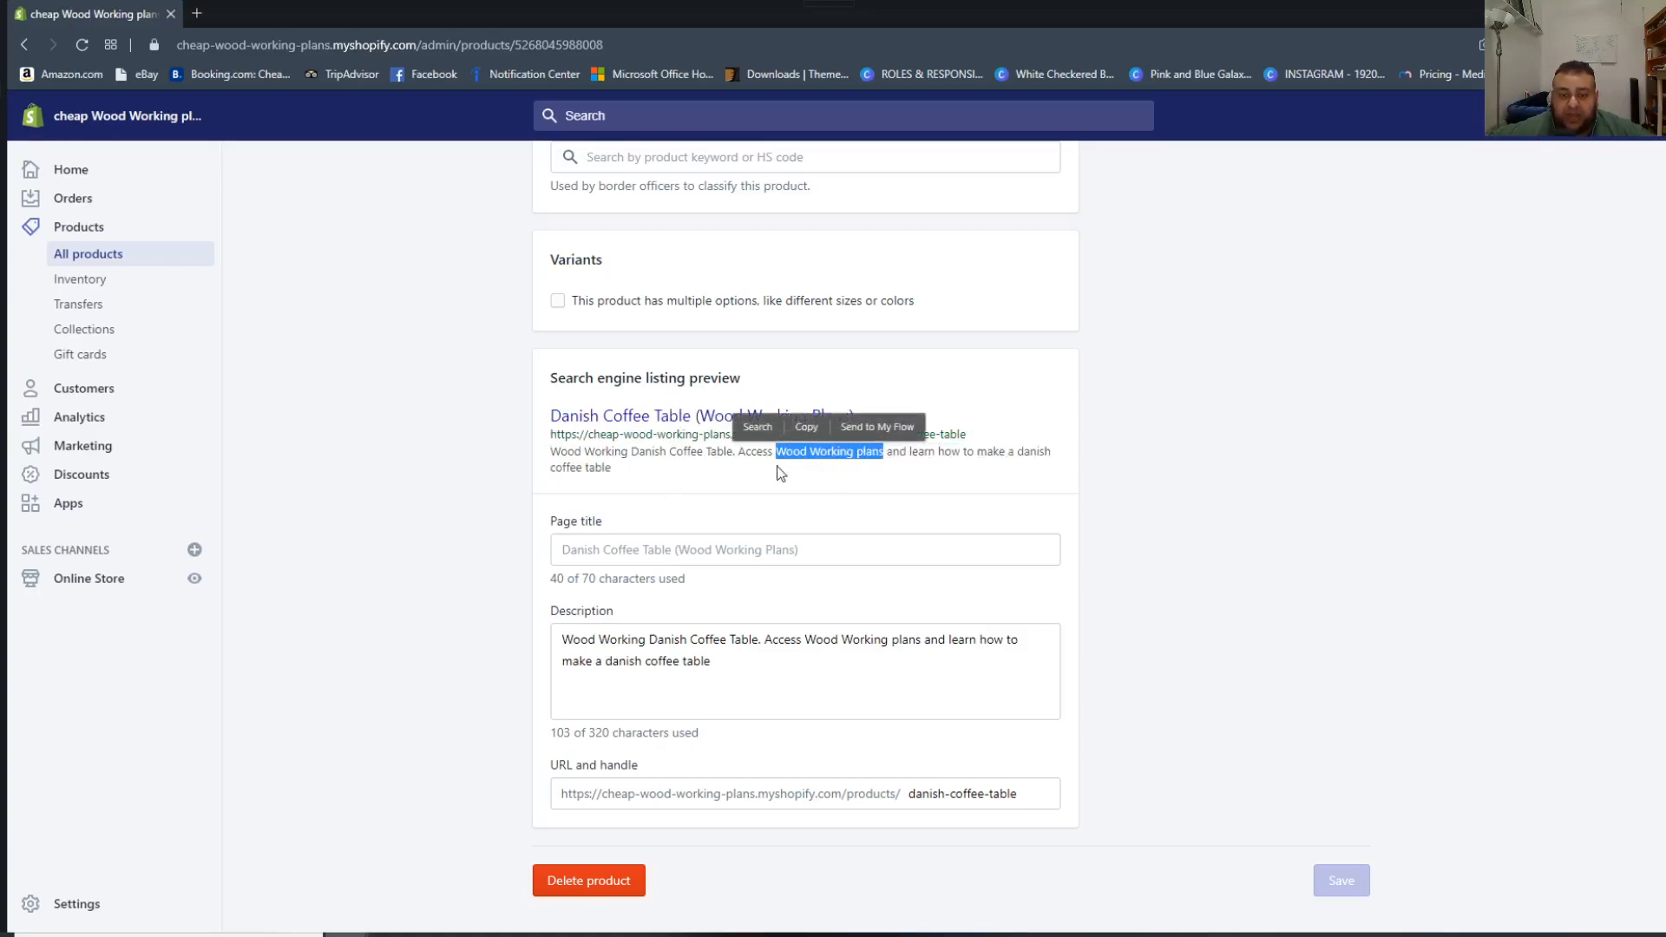
{"action": "left_click", "coordinate": [946, 594]}
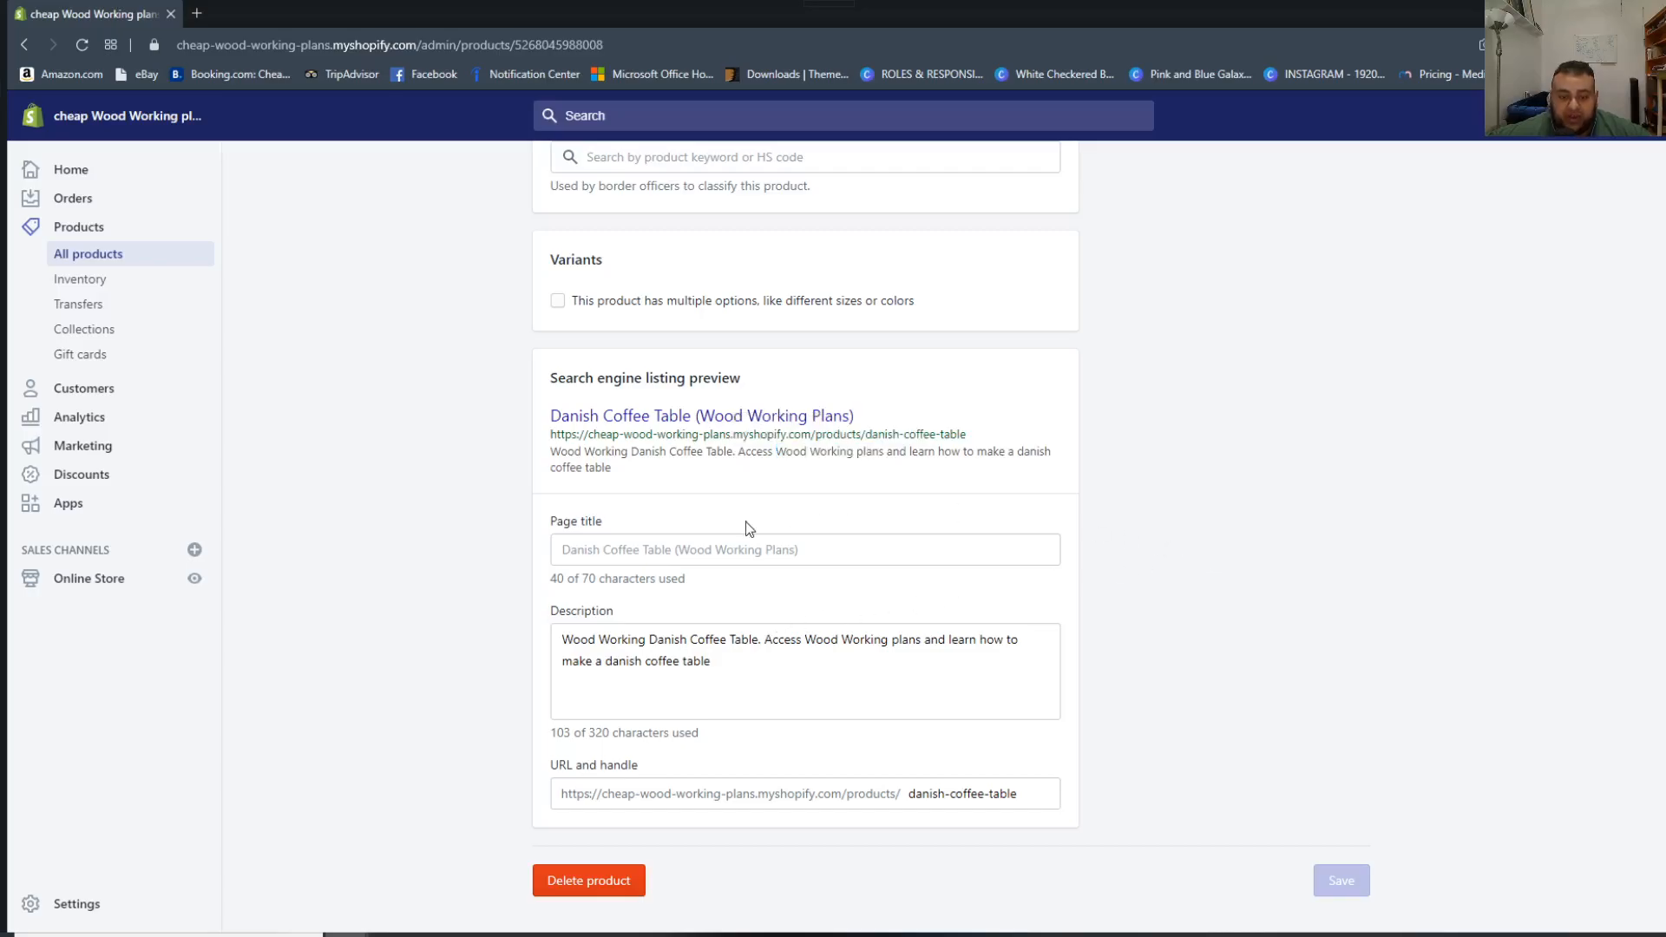
{"action": "scroll", "coordinate": [763, 434], "scroll_direction": "up", "scroll_amount": 15}
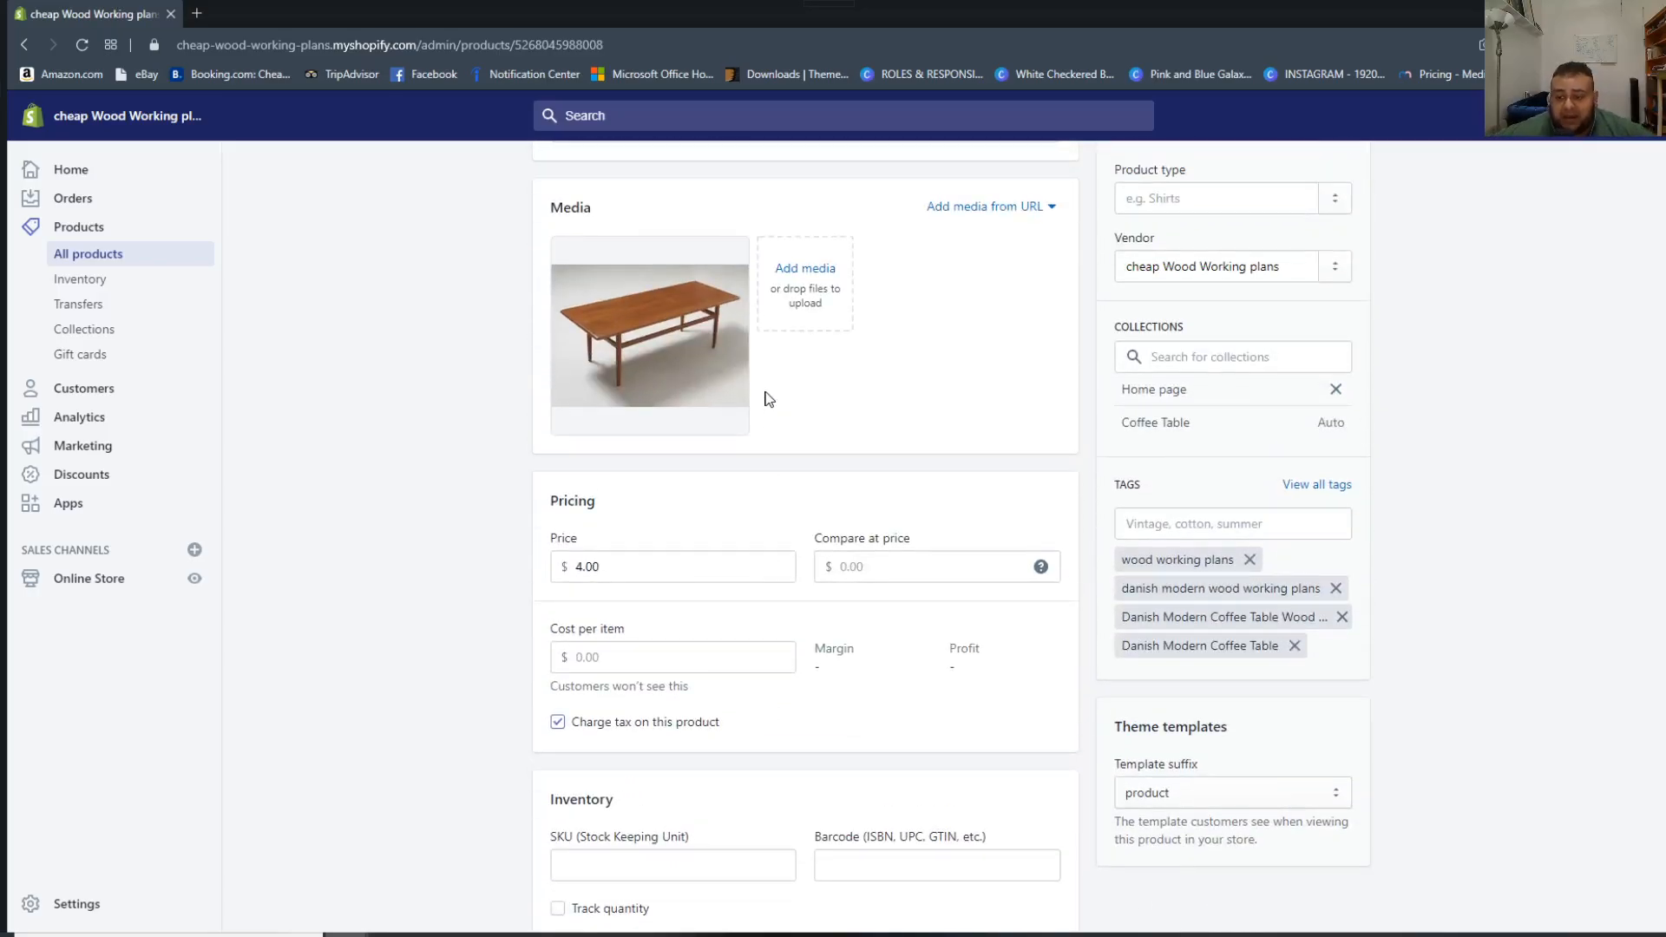
{"action": "scroll", "coordinate": [483, 162], "scroll_direction": "up", "scroll_amount": 5}
{"action": "scroll", "coordinate": [804, 493], "scroll_direction": "down", "scroll_amount": 3}
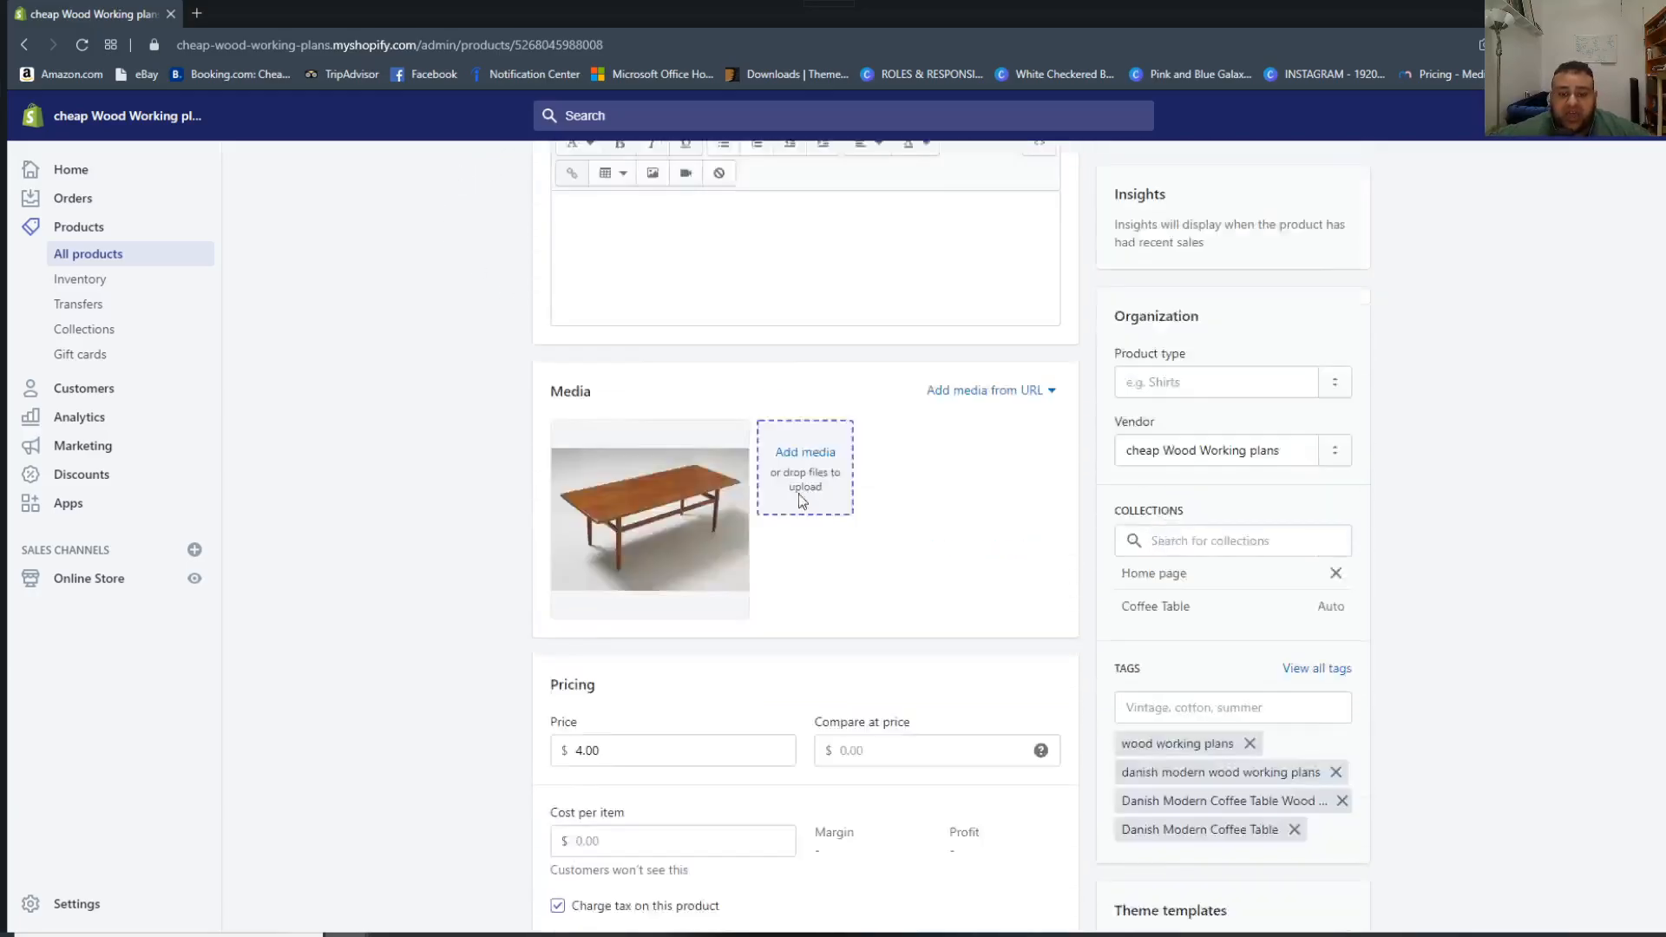
{"action": "scroll", "coordinate": [805, 496], "scroll_direction": "down", "scroll_amount": 3}
Switch to the SEO Kit keyword research page and clear the previous search term.
{"action": "mouse_move", "coordinate": [347, 934]}
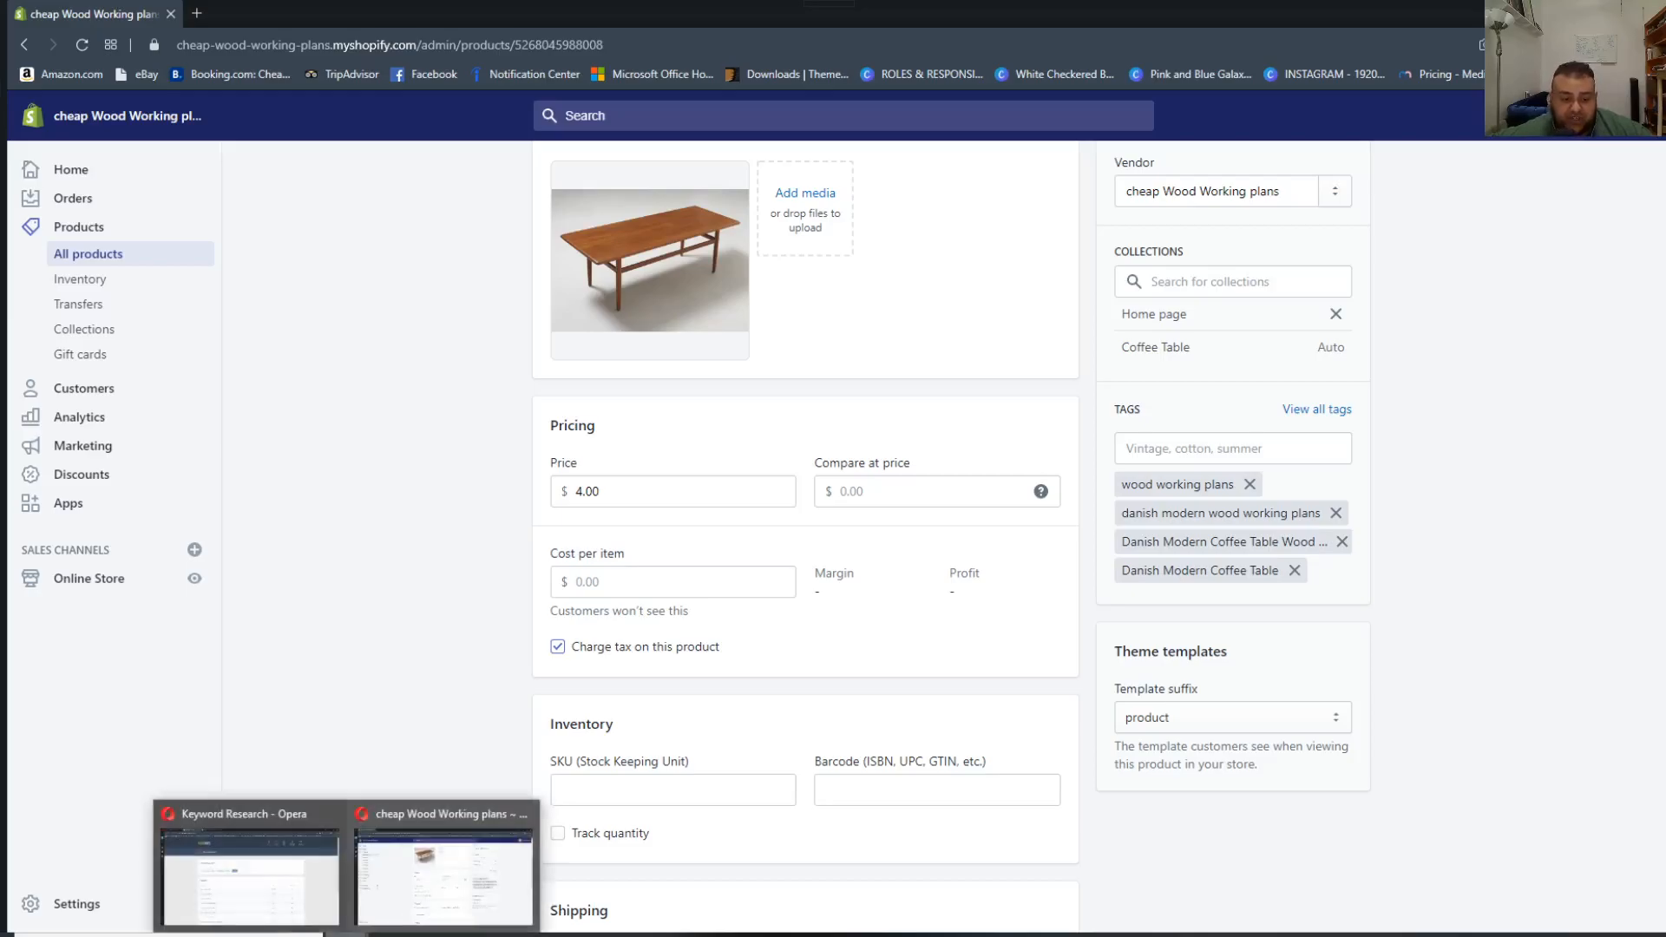
{"action": "left_click", "coordinate": [293, 882]}
{"action": "left_click_drag", "start_coordinate": [392, 407], "coordinate": [707, 453]}
{"action": "key", "text": "BackSpace"}
{"action": "key", "text": "BackSpace"}
{"action": "key", "text": "BackSpace"}
{"action": "key", "text": "BackSpace"}
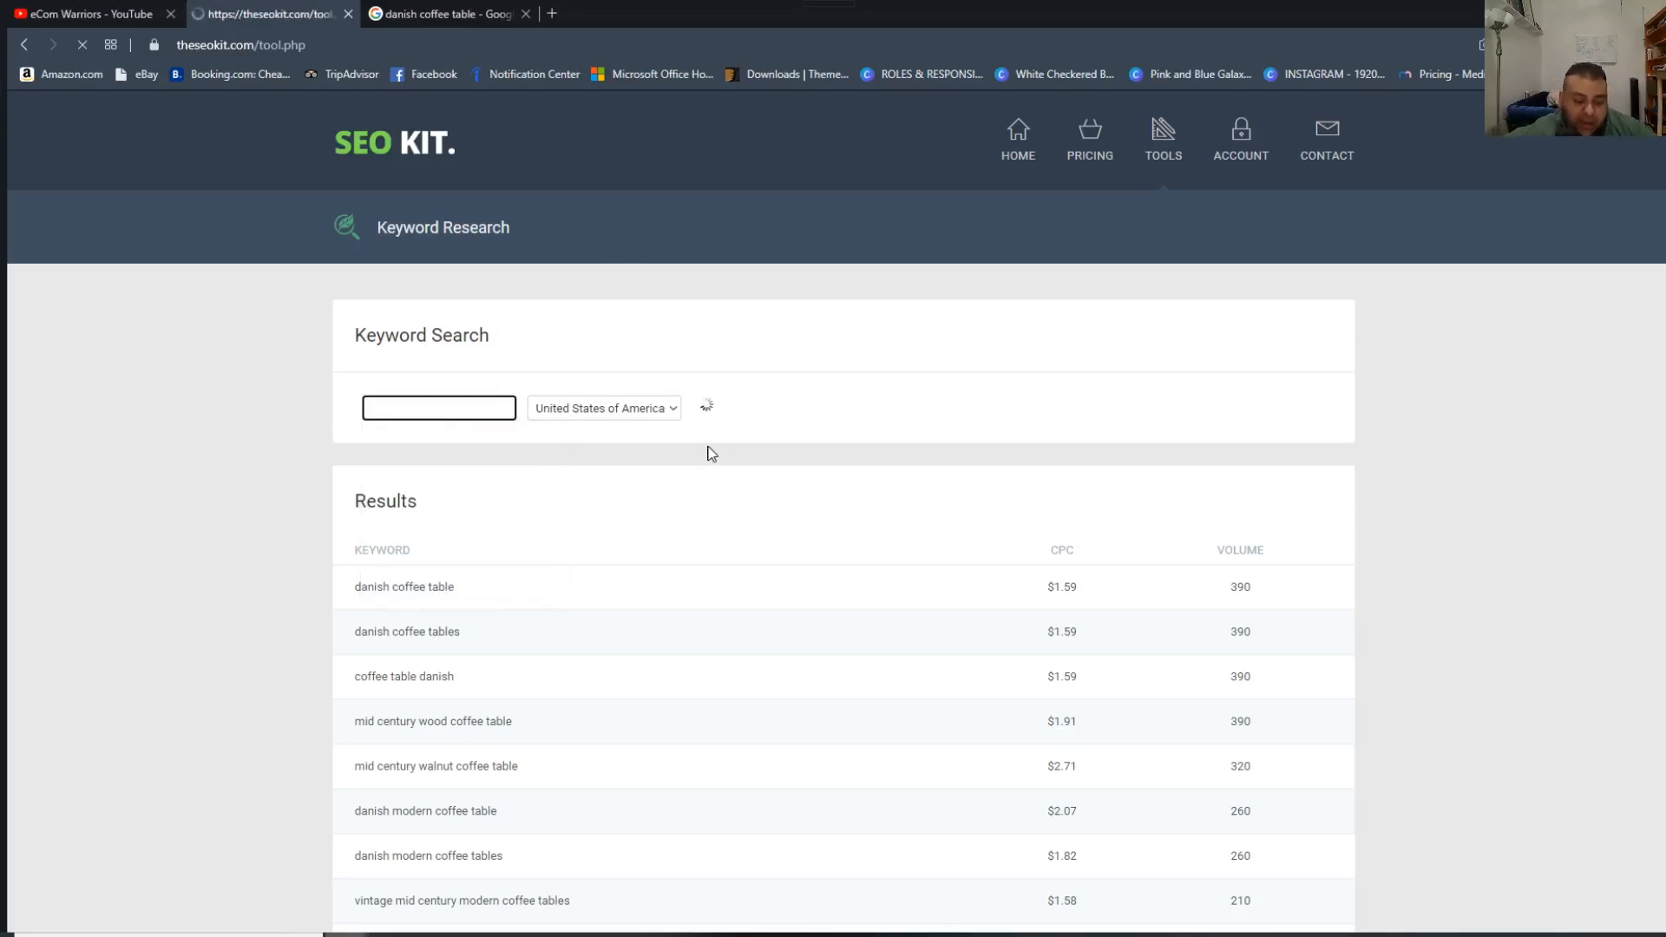
{"action": "left_click_drag", "start_coordinate": [479, 411], "coordinate": [401, 368]}
{"action": "key", "text": "BackSpace"}
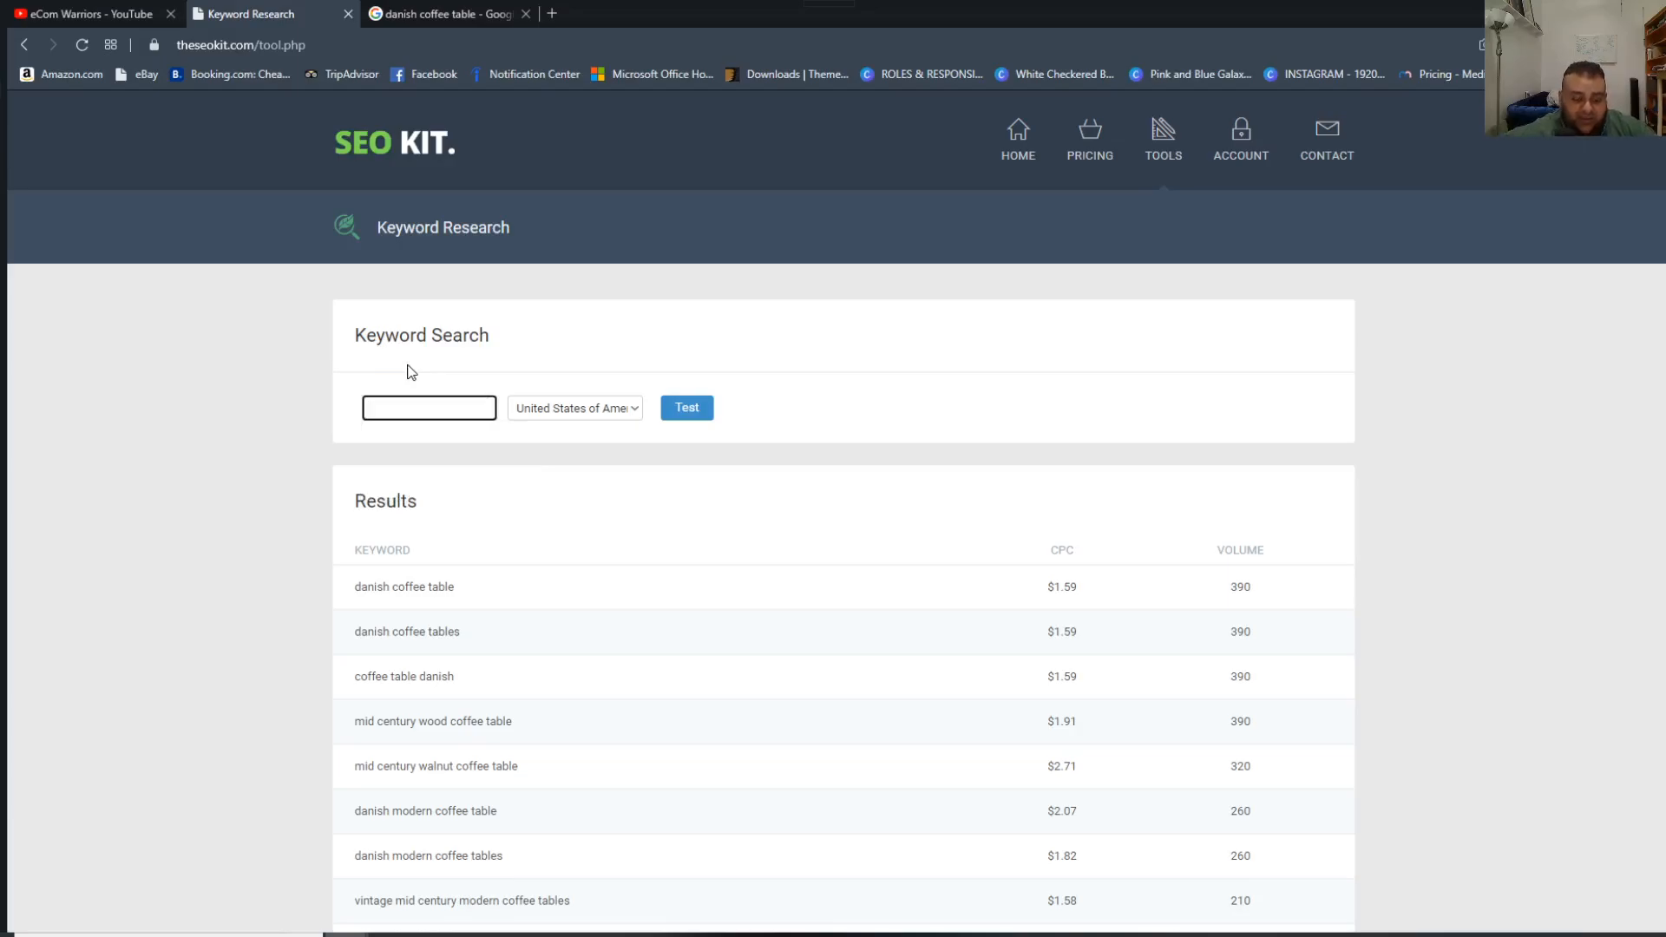
Research the keyword "wood working" for the United States of America and check its CPC and volume.
{"action": "type", "text": "wood working"}
{"action": "key", "text": "BackSpace"}
{"action": "key", "text": "BackSpace"}
{"action": "type", "text": "king"}
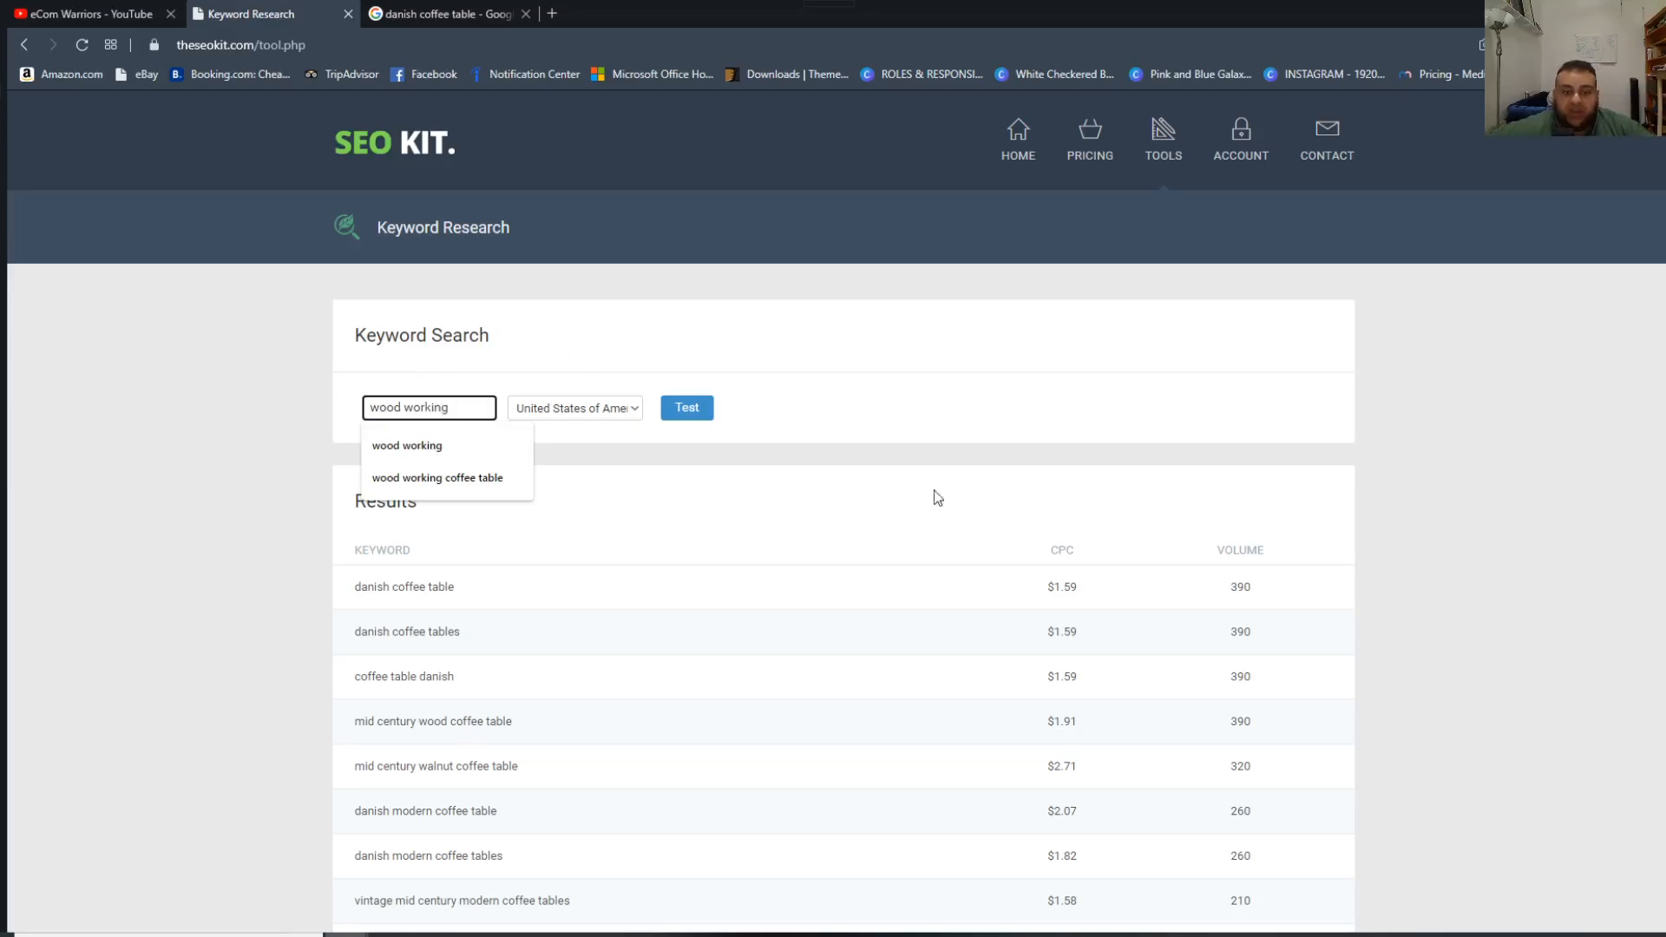
{"action": "left_click", "coordinate": [691, 409]}
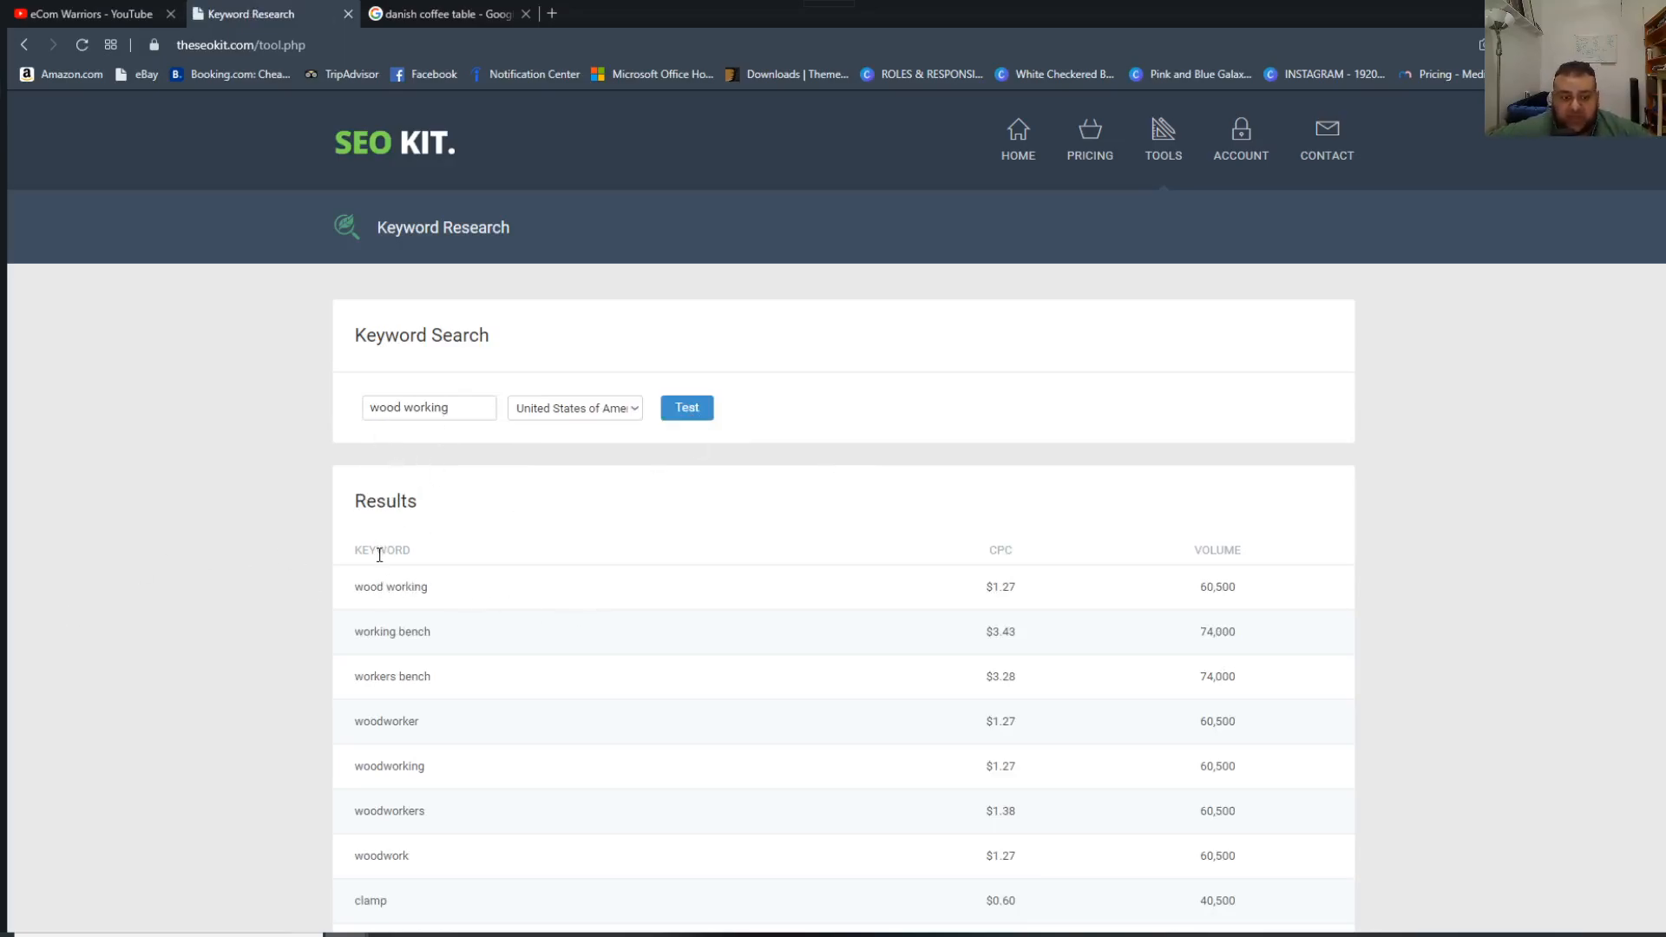
{"action": "left_click_drag", "start_coordinate": [424, 586], "coordinate": [1241, 588]}
Research the one-word spelling "woodworking" and compare its CPC and volume with those of the two-word spelling.
{"action": "left_click", "coordinate": [407, 410]}
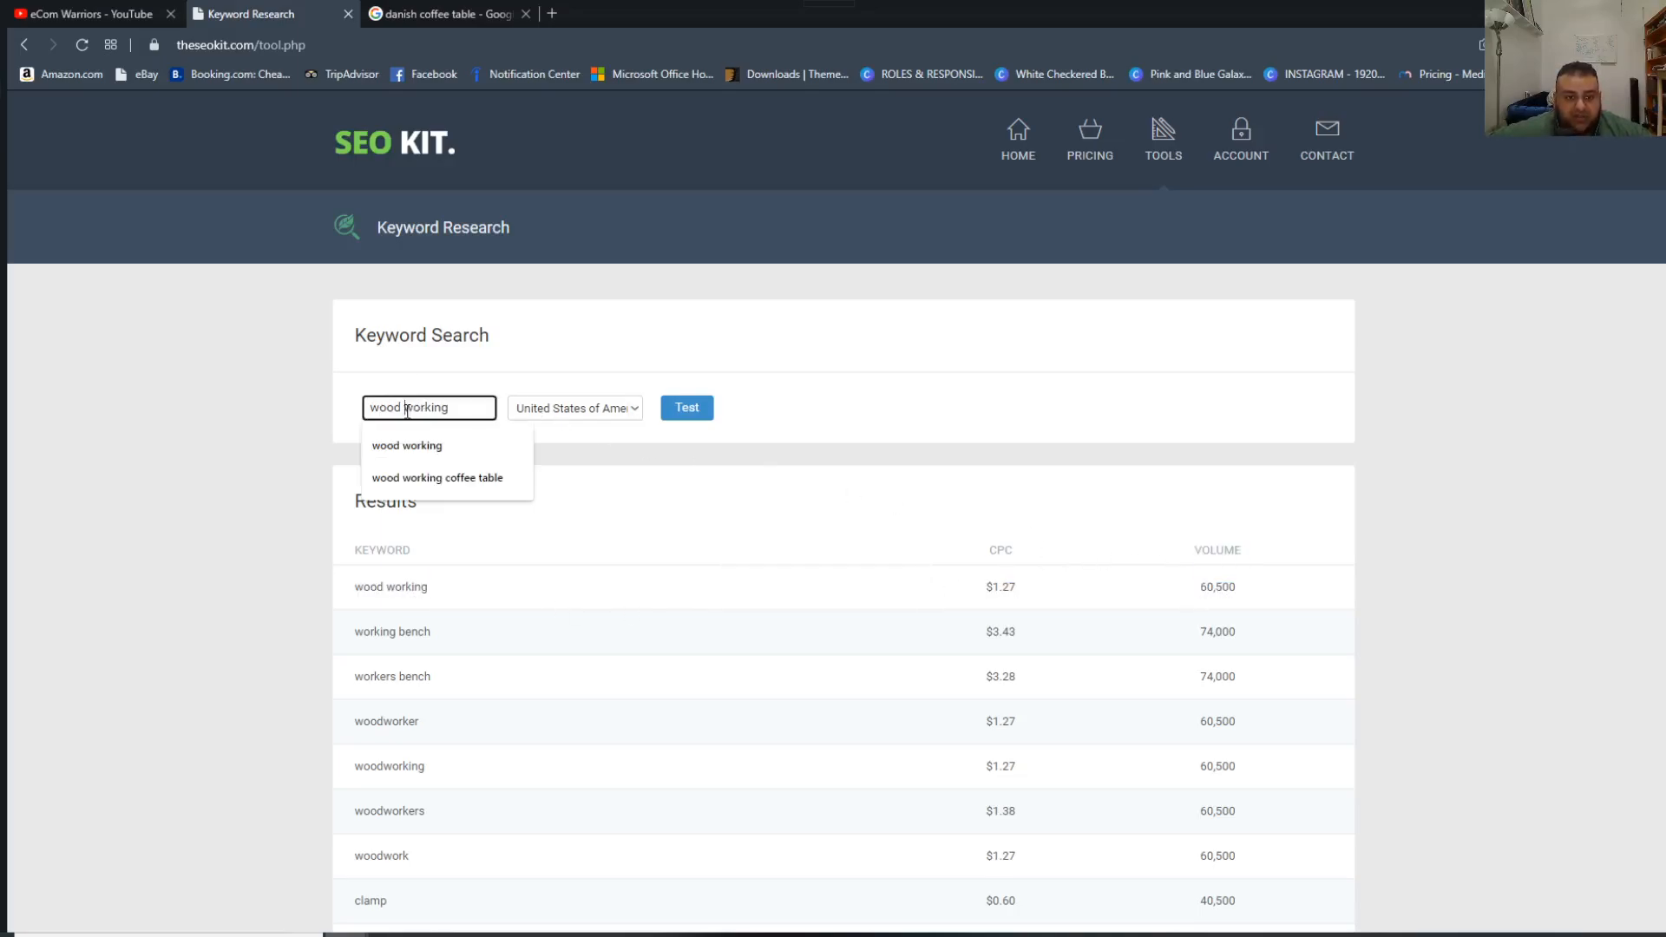
{"action": "key", "text": "BackSpace"}
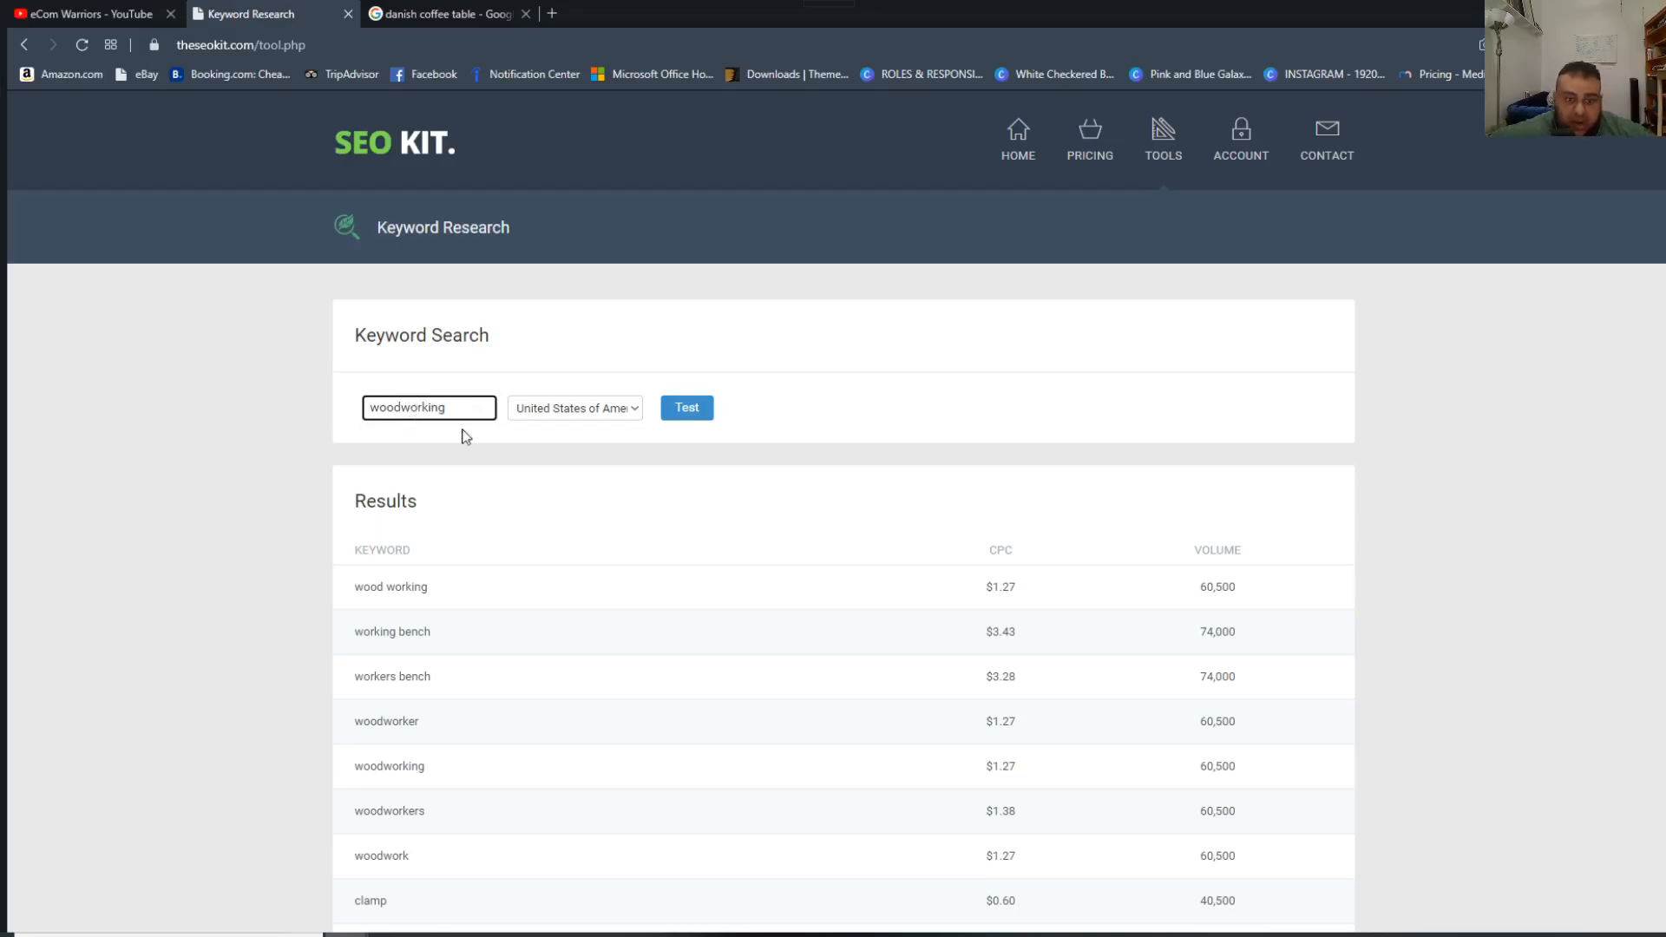
{"action": "left_click", "coordinate": [686, 408]}
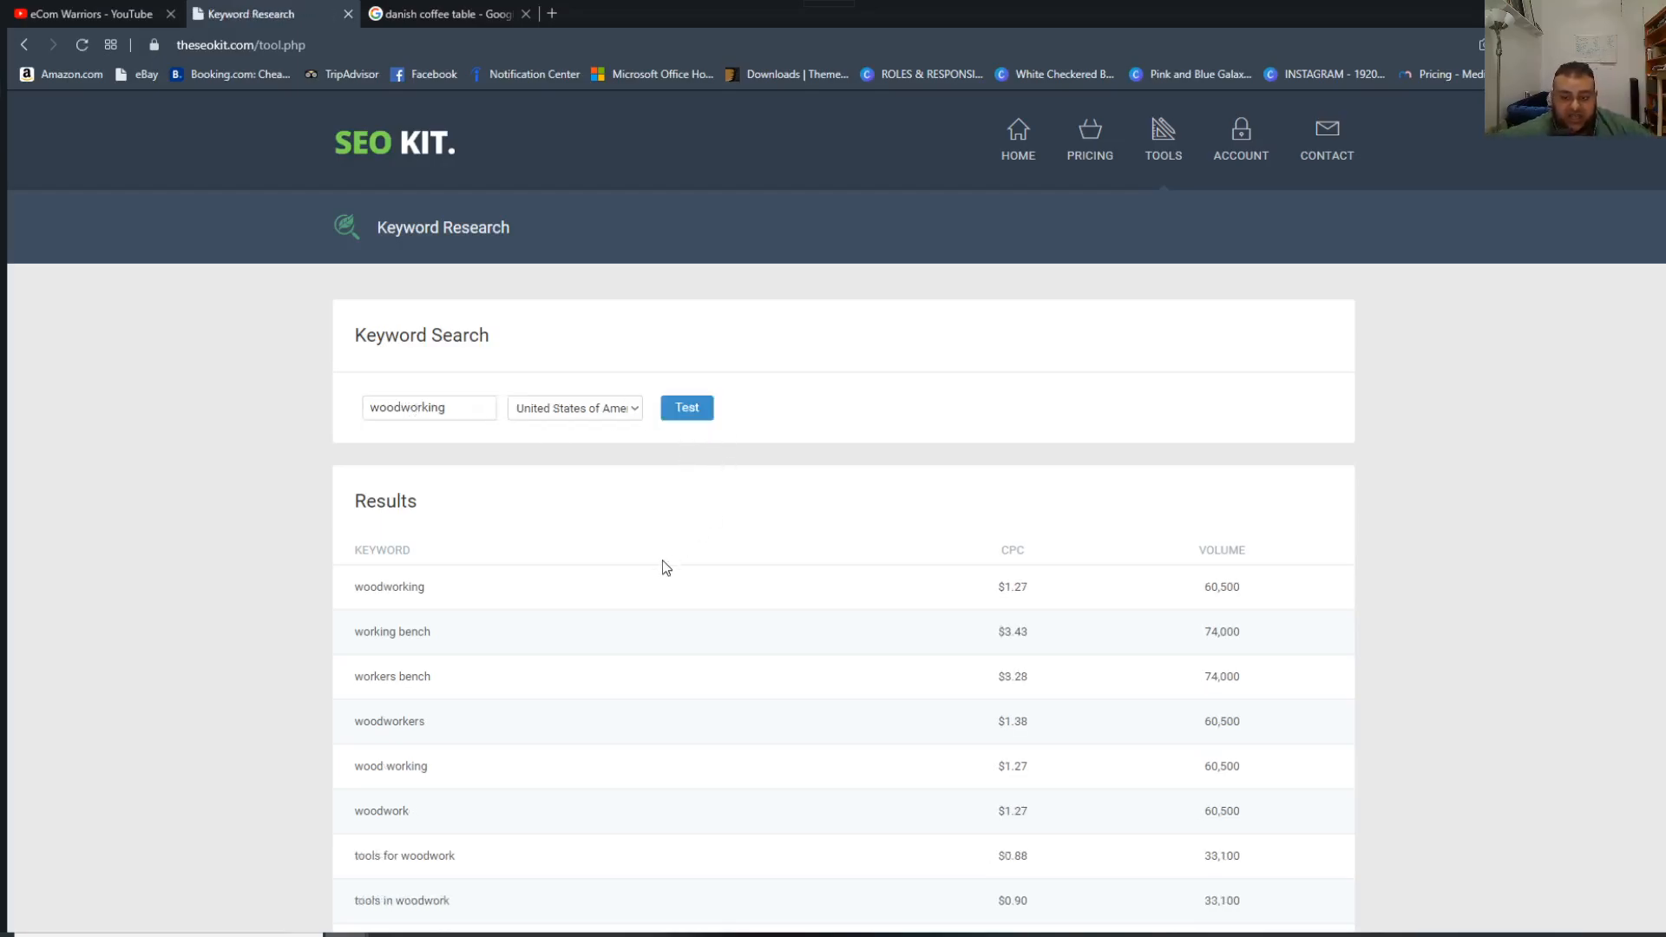
{"action": "left_click_drag", "start_coordinate": [390, 599], "coordinate": [1223, 592]}
{"action": "left_click", "coordinate": [564, 647]}
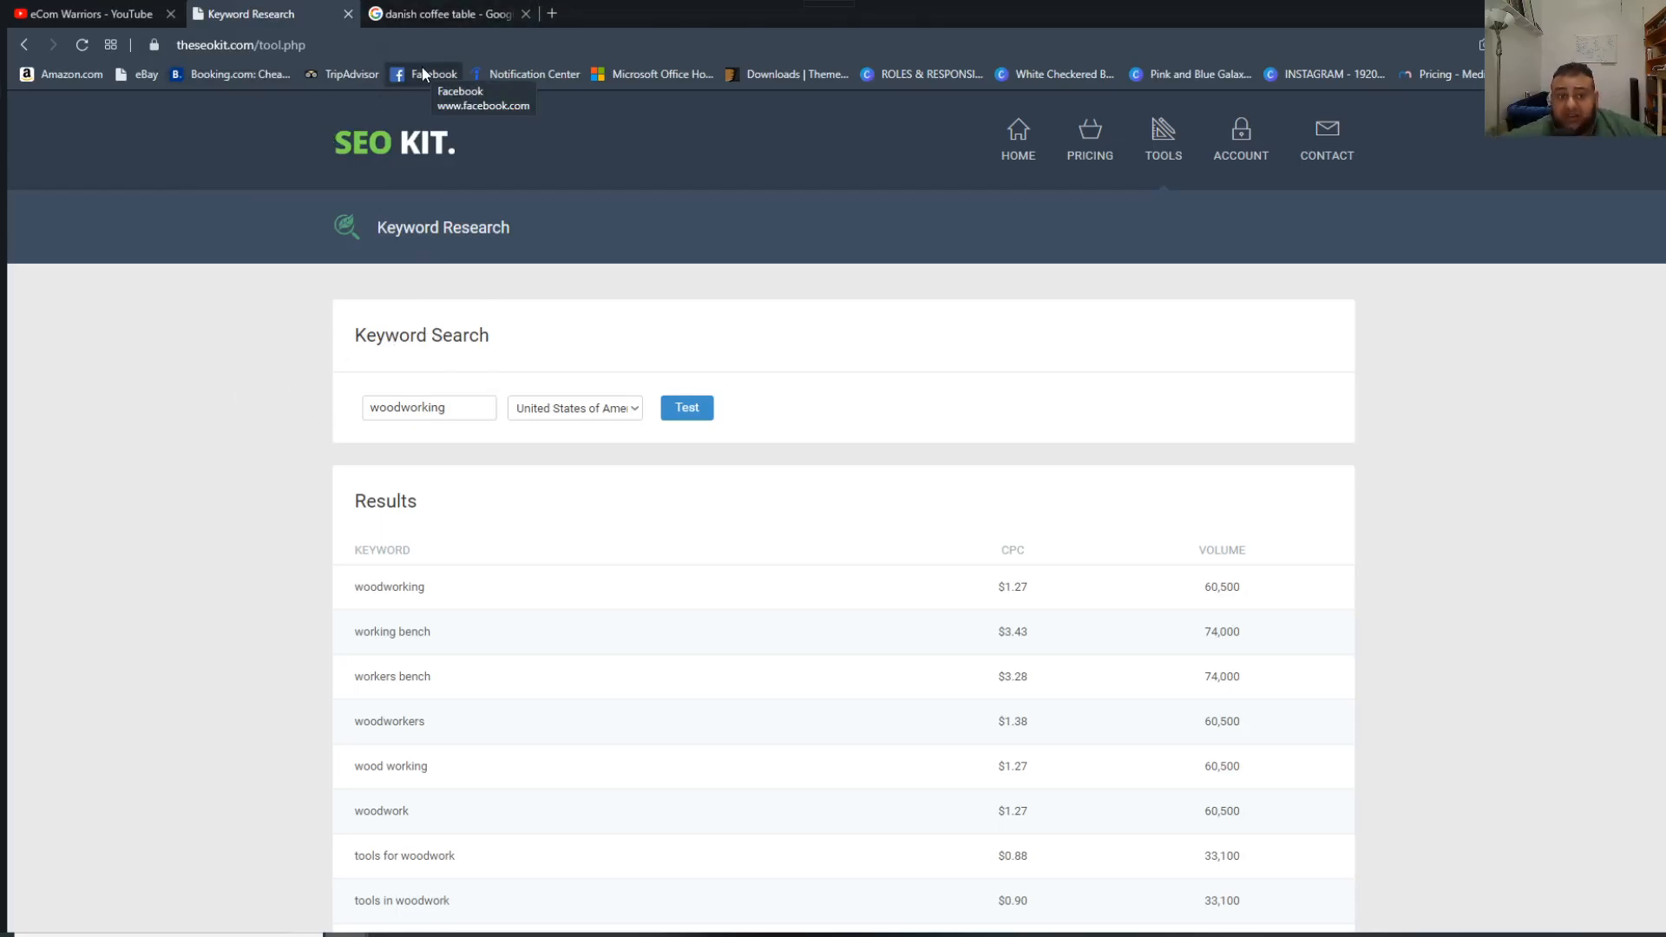
Switch back to the Danish Coffee Table product in Shopify and review its title, search engine listing description, URL handle and tags.
{"action": "mouse_move", "coordinate": [347, 934]}
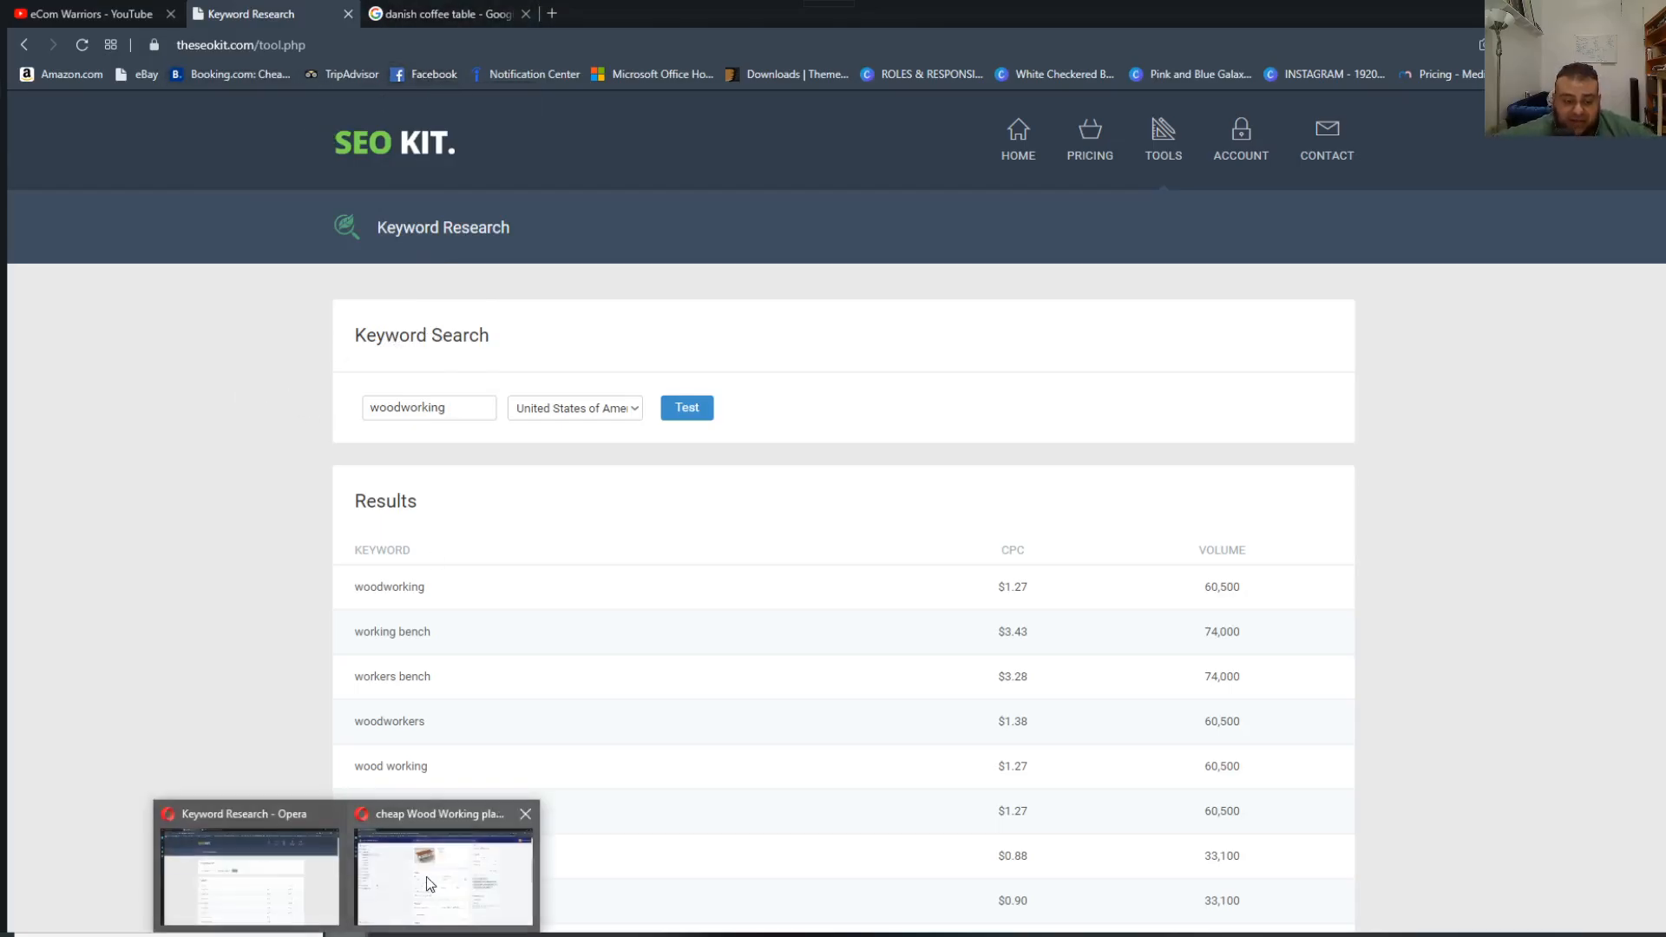
{"action": "left_click", "coordinate": [441, 868]}
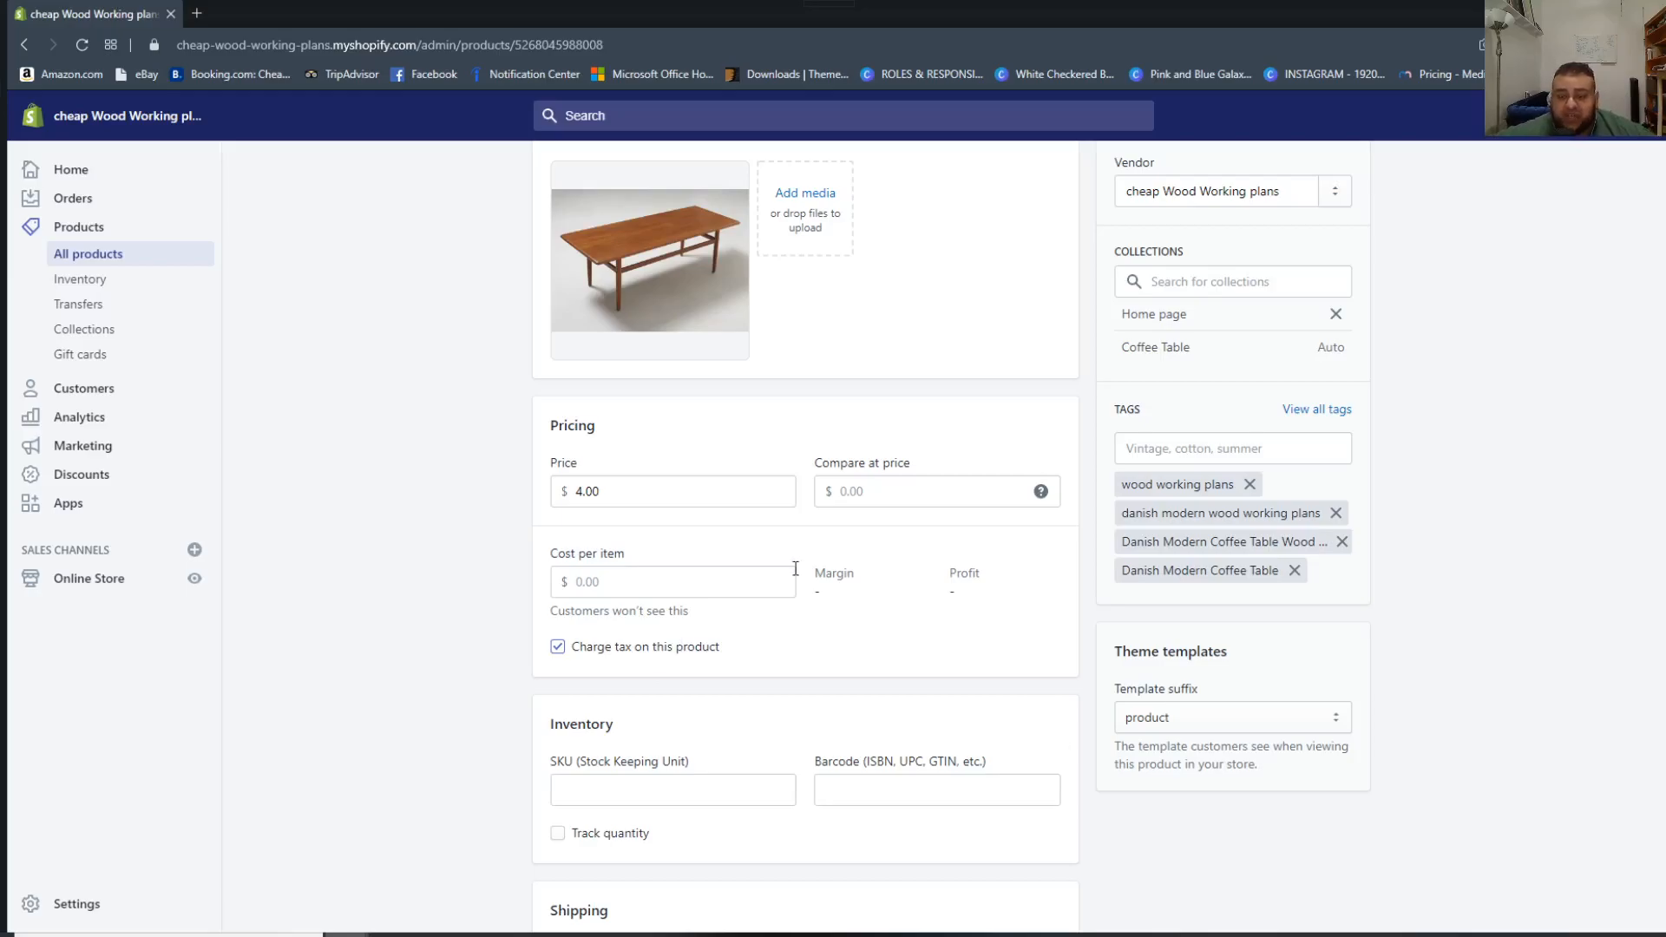
{"action": "scroll", "coordinate": [796, 568], "scroll_direction": "up", "scroll_amount": 6}
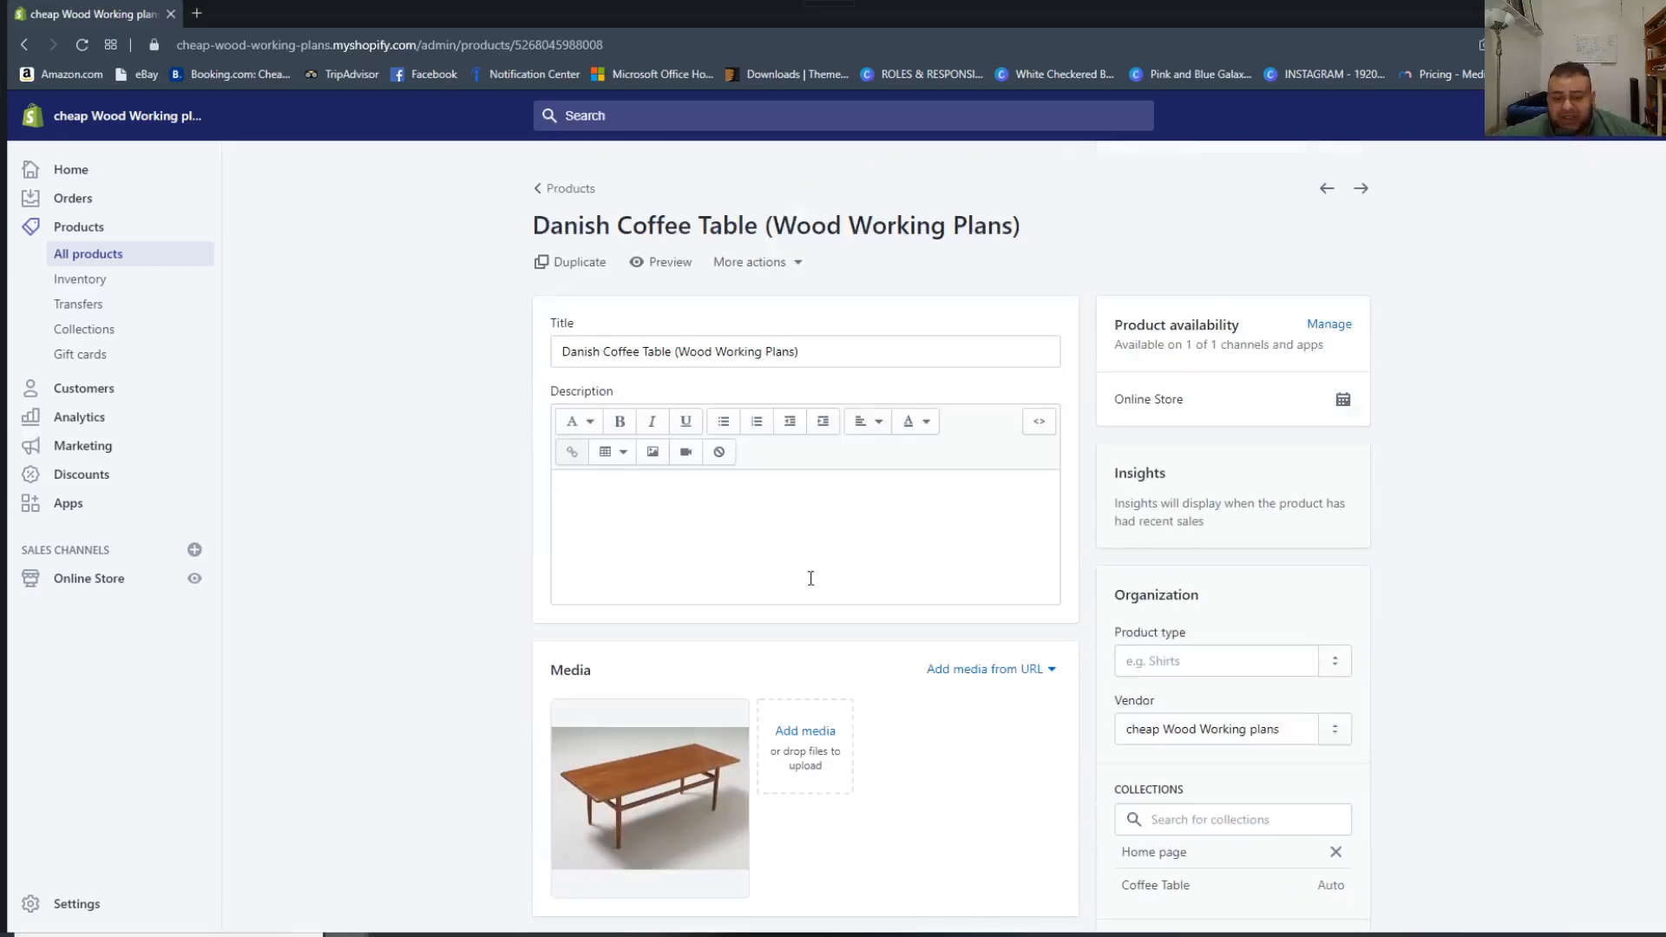
{"action": "scroll", "coordinate": [824, 583], "scroll_direction": "down", "scroll_amount": 15}
{"action": "scroll", "coordinate": [837, 599], "scroll_direction": "down", "scroll_amount": 3}
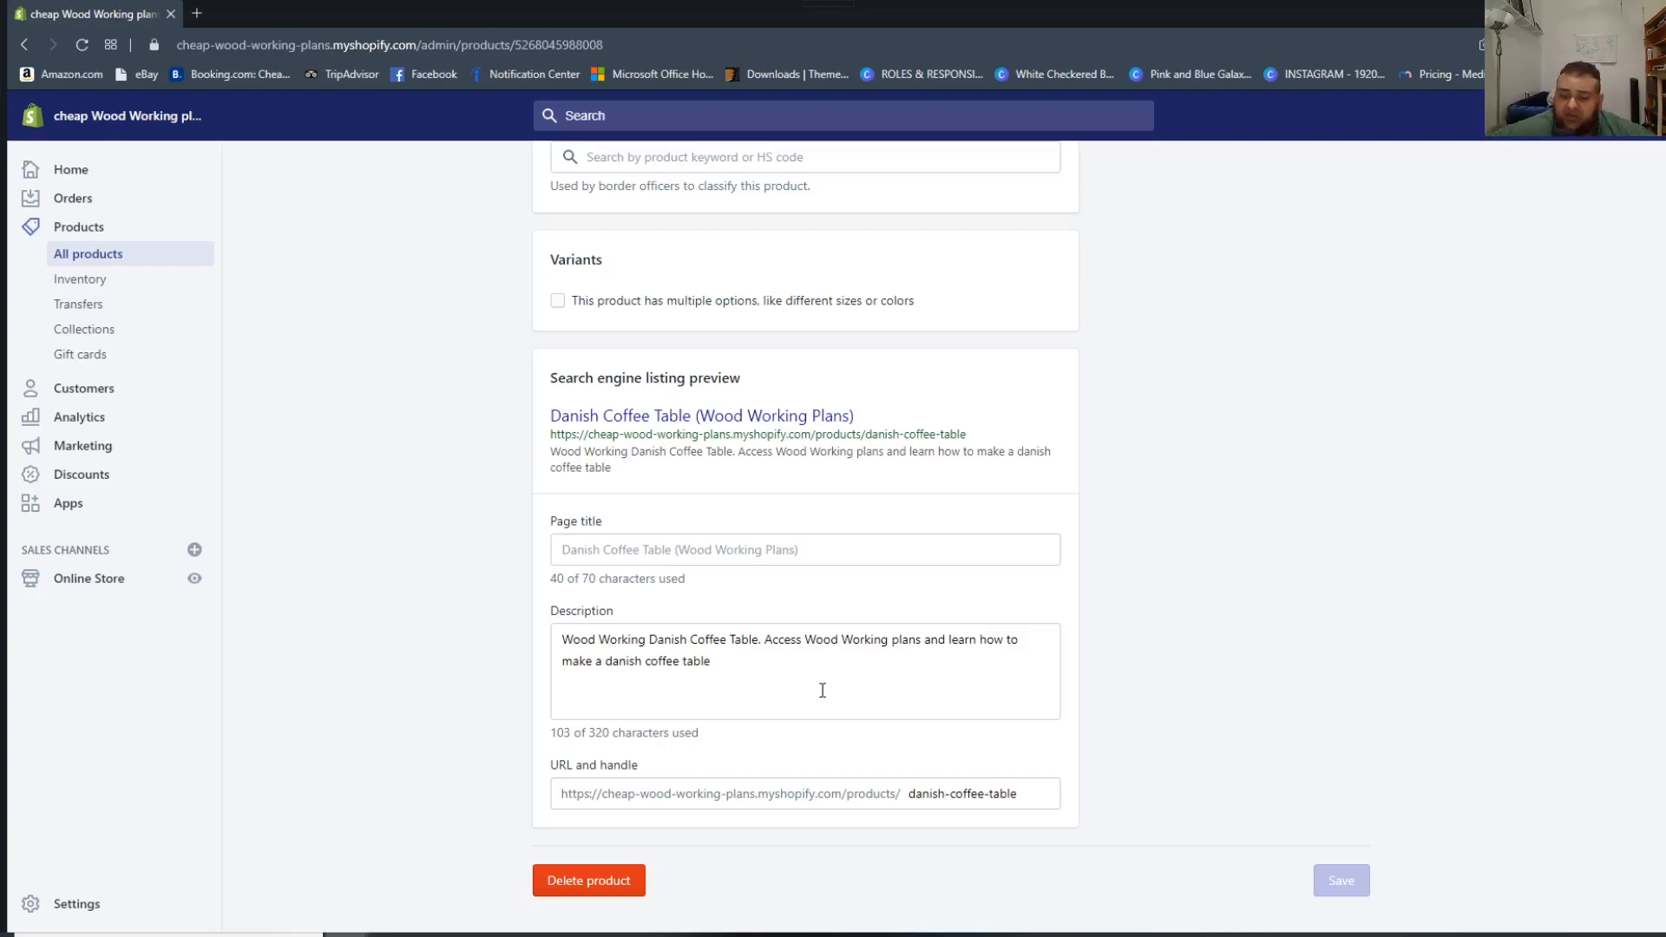
{"action": "left_click", "coordinate": [822, 691]}
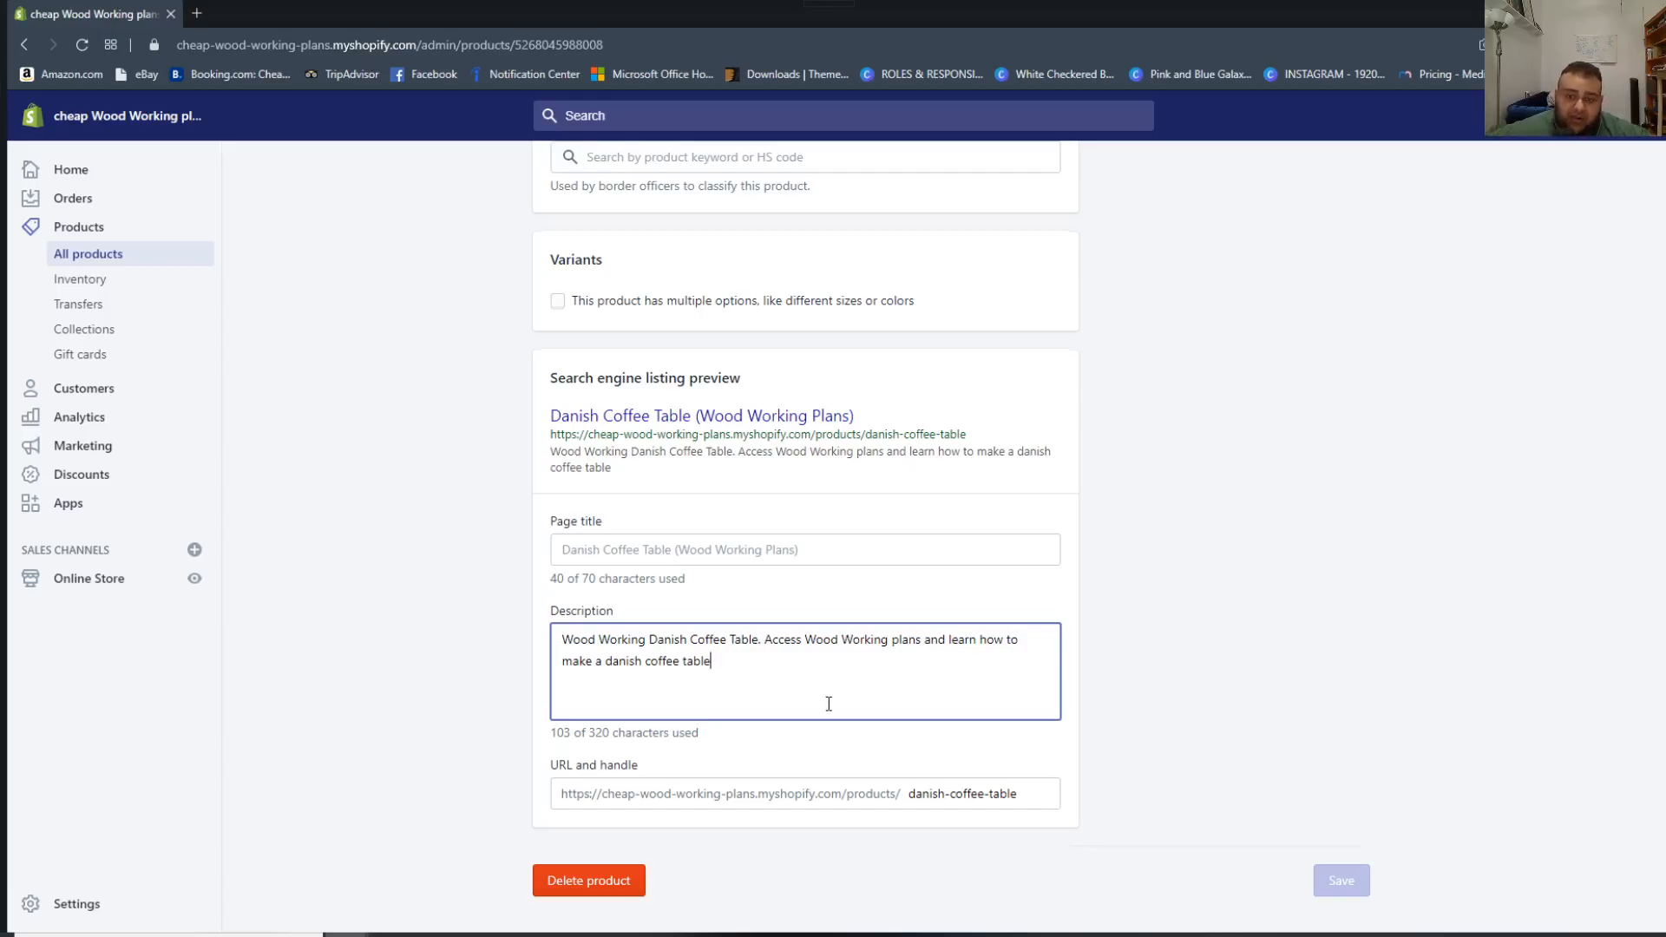
{"action": "scroll", "coordinate": [823, 694], "scroll_direction": "up", "scroll_amount": 10}
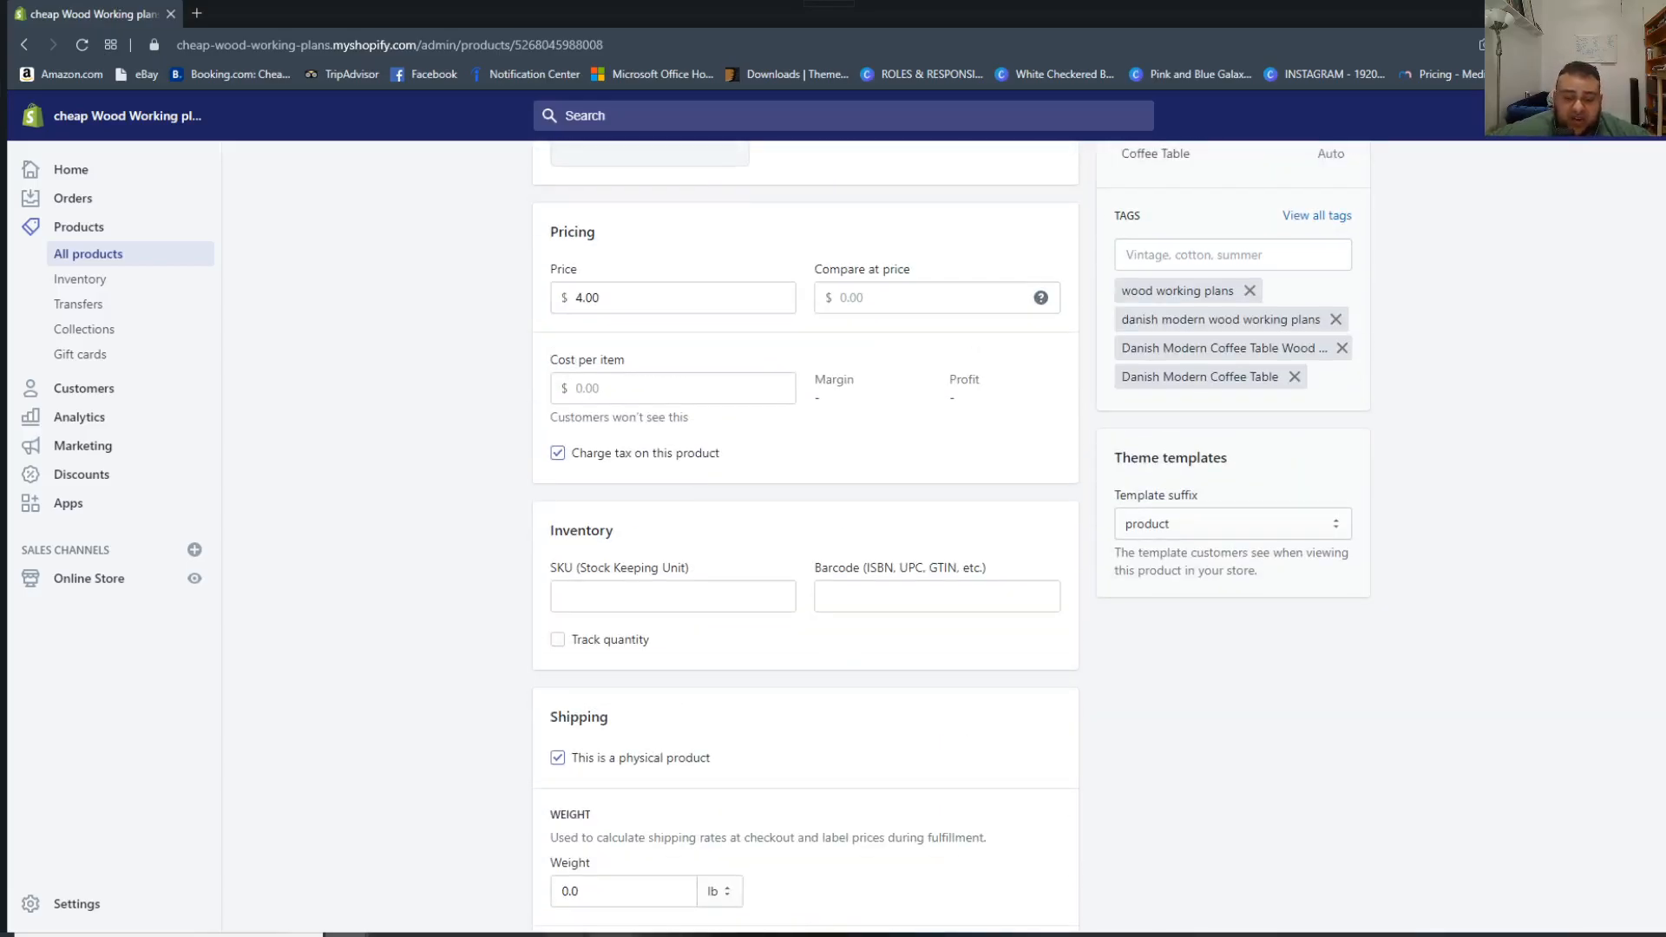